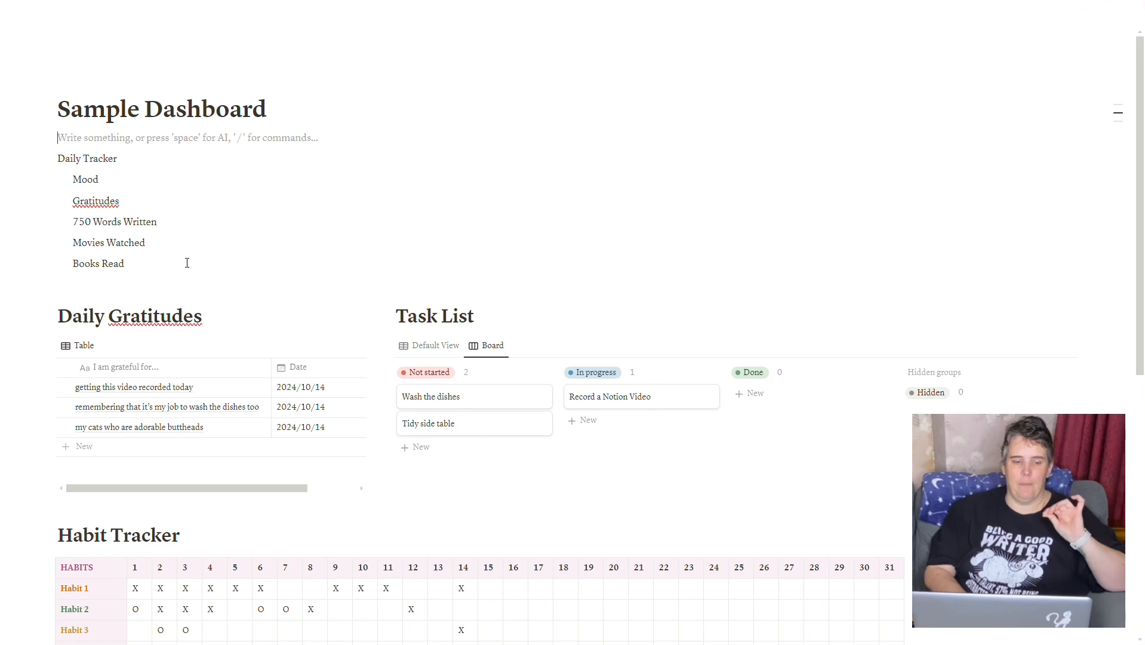
# Insert a full-page database at the Daily Tracker line of the dashboard and title it "Daily Tracker"
pyautogui.press('Down')
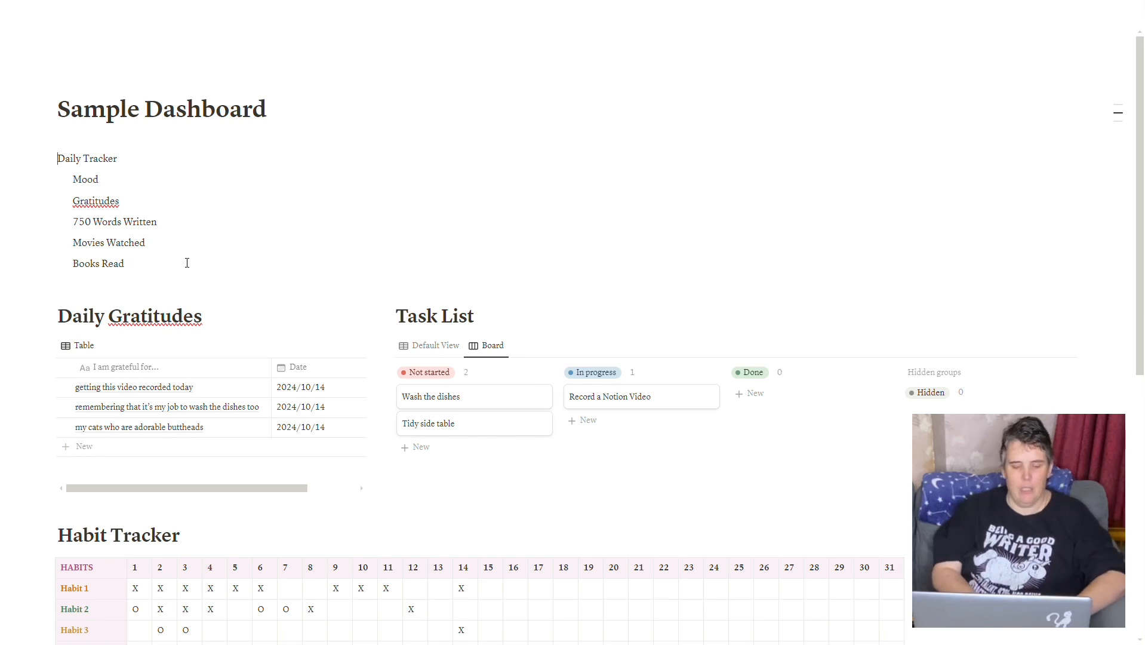
pyautogui.write('/data')
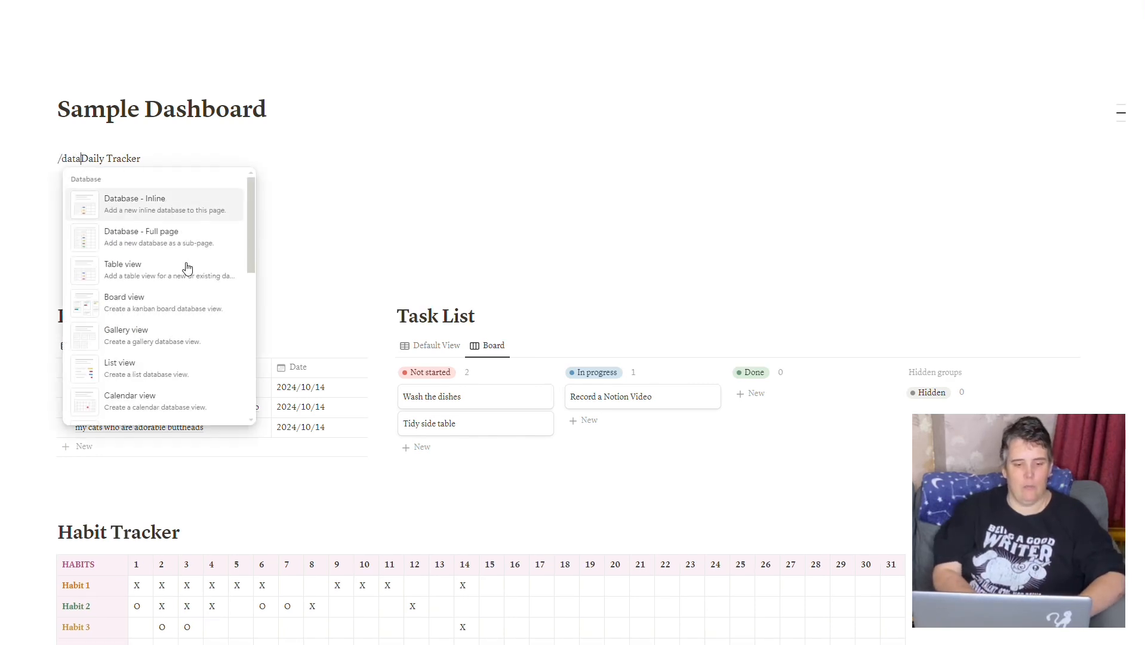
pyautogui.click(154, 242)
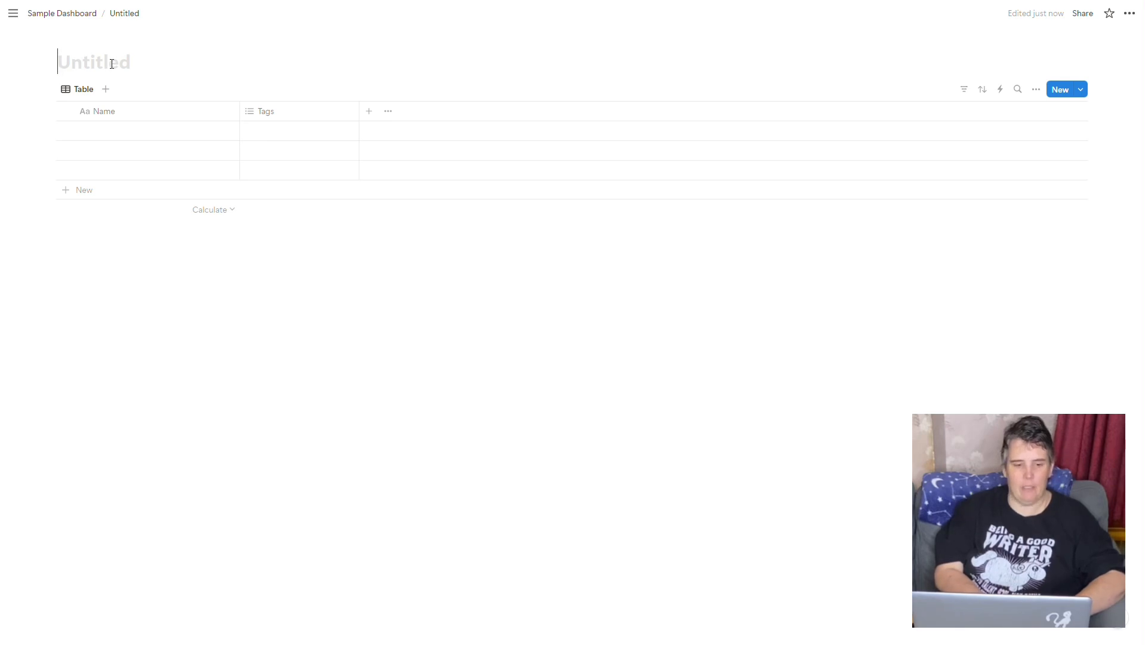
pyautogui.write('Daily Tracker')
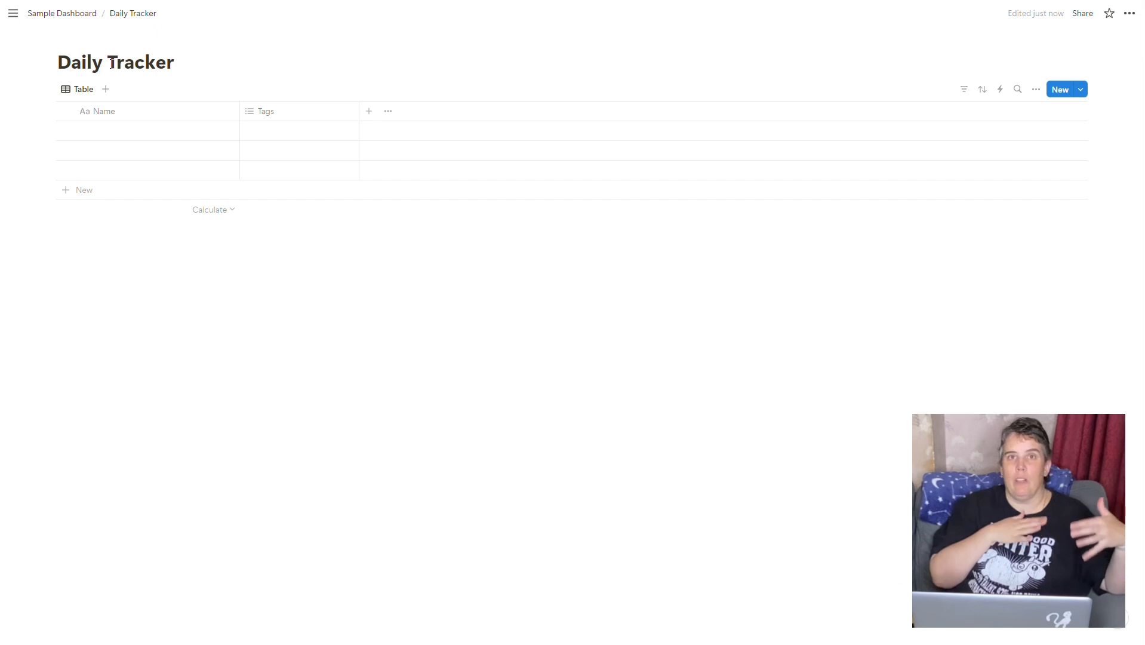
# Rename the database's Name column as "Date"
pyautogui.click(107, 118)
pyautogui.doubleClick(133, 138)
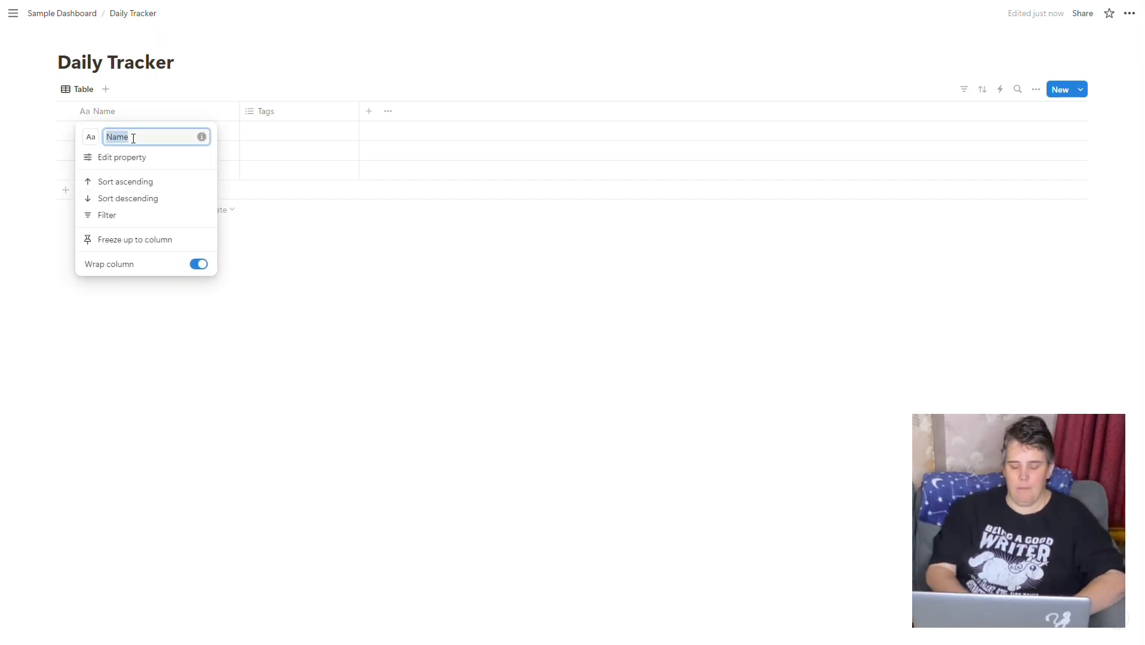
pyautogui.write('Date')
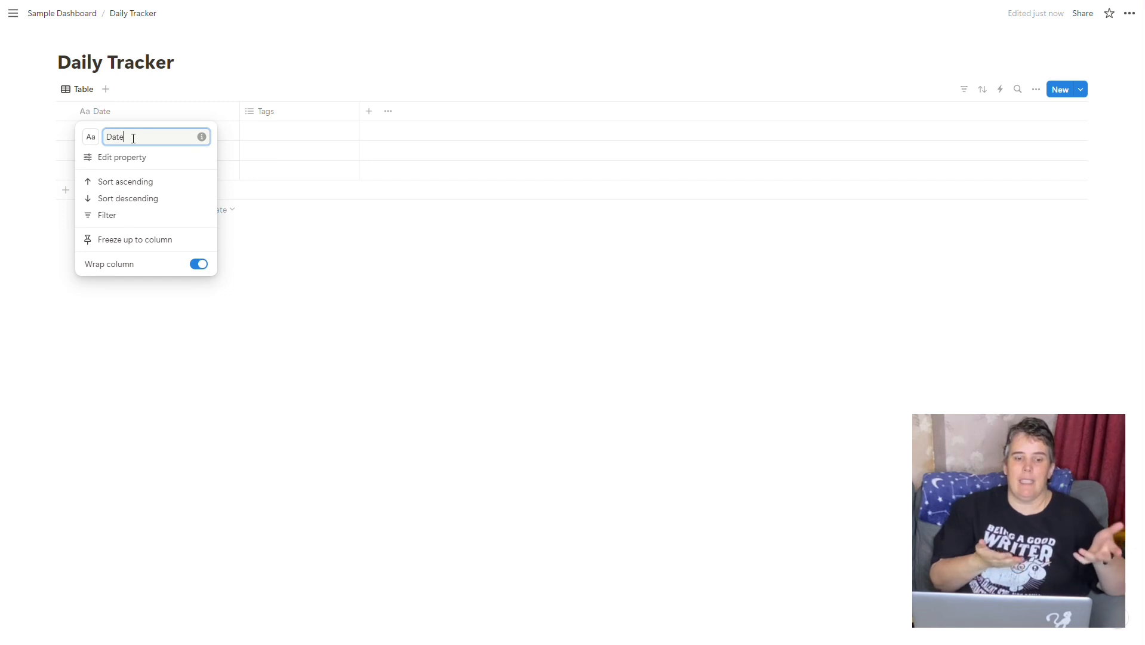
pyautogui.click(155, 123)
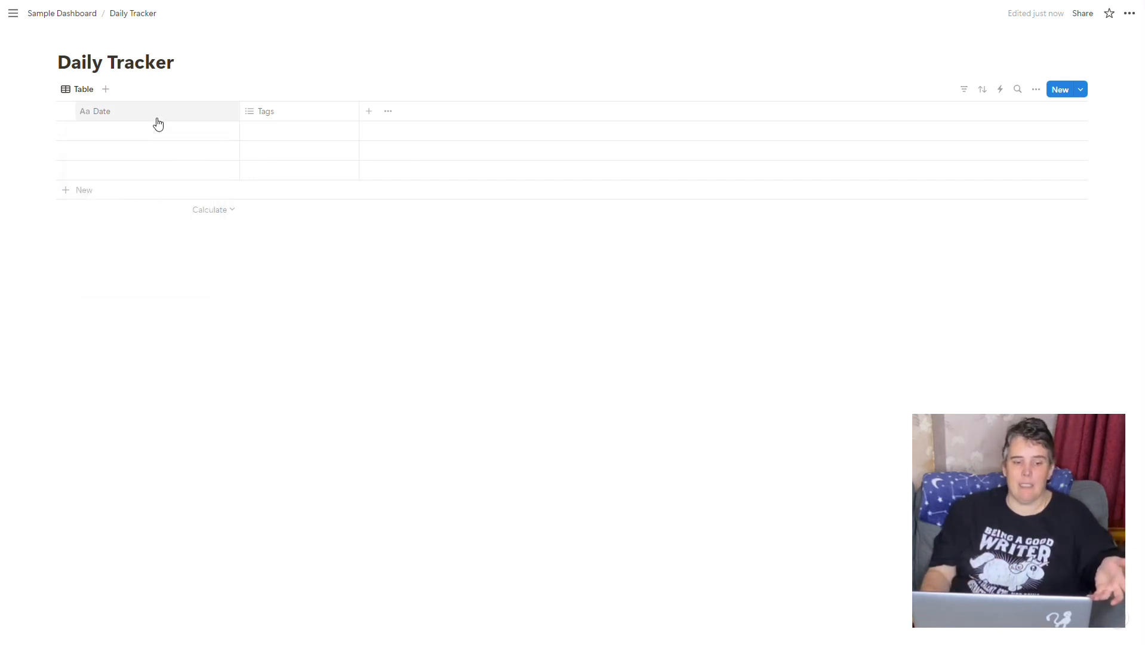
# Enter 2024-10-14 as the Date of the first row
pyautogui.click(158, 126)
pyautogui.write('202')
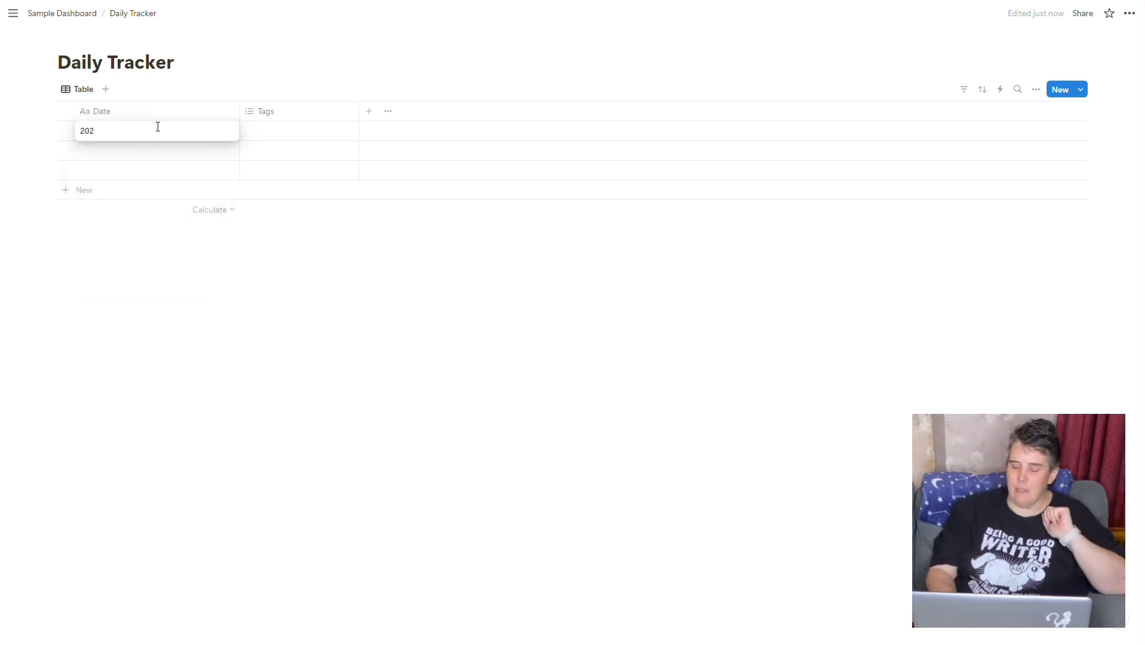
pyautogui.write('4-10')
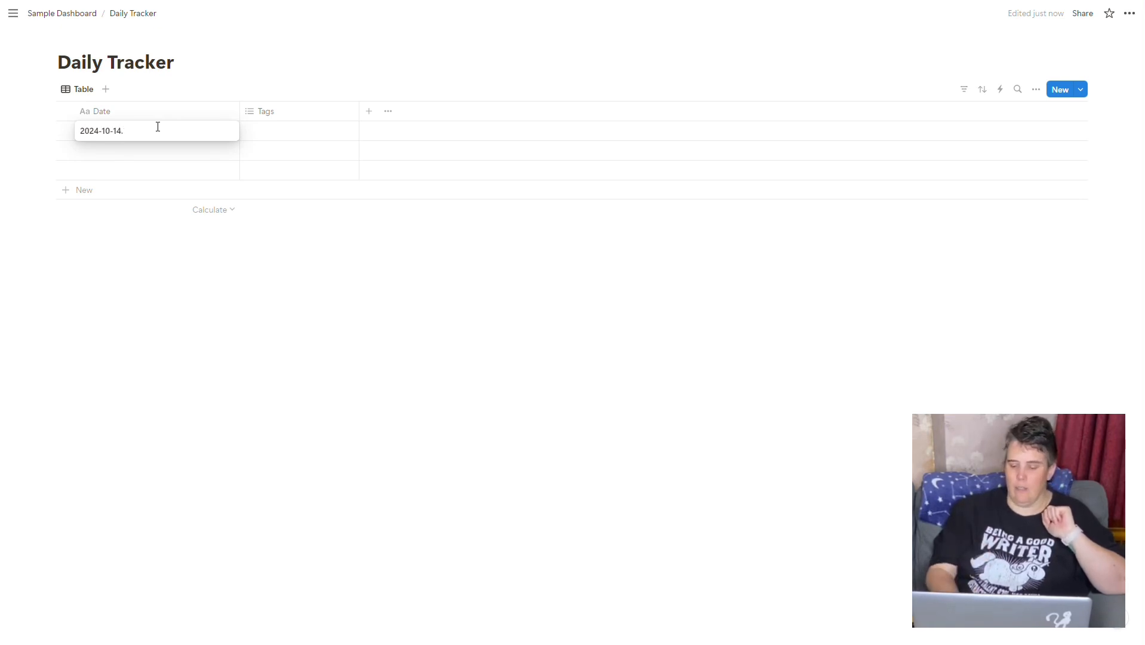
pyautogui.write('-14')
pyautogui.press('Return')
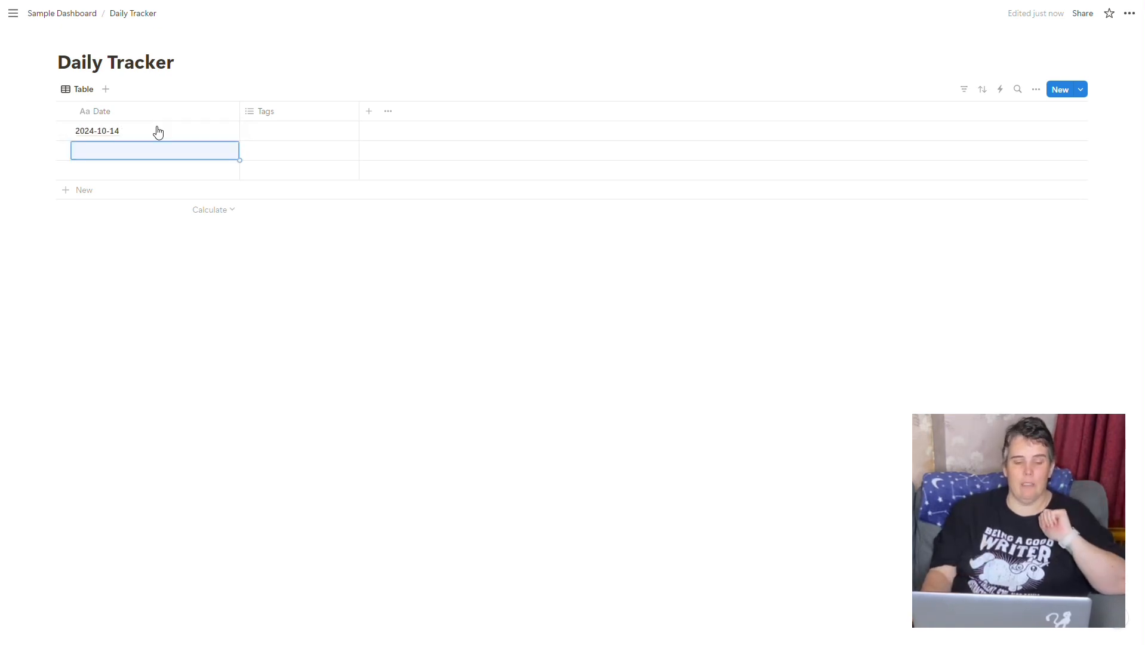
# Change the Tags property's type to Select and rename it "Mood"
pyautogui.click(264, 127)
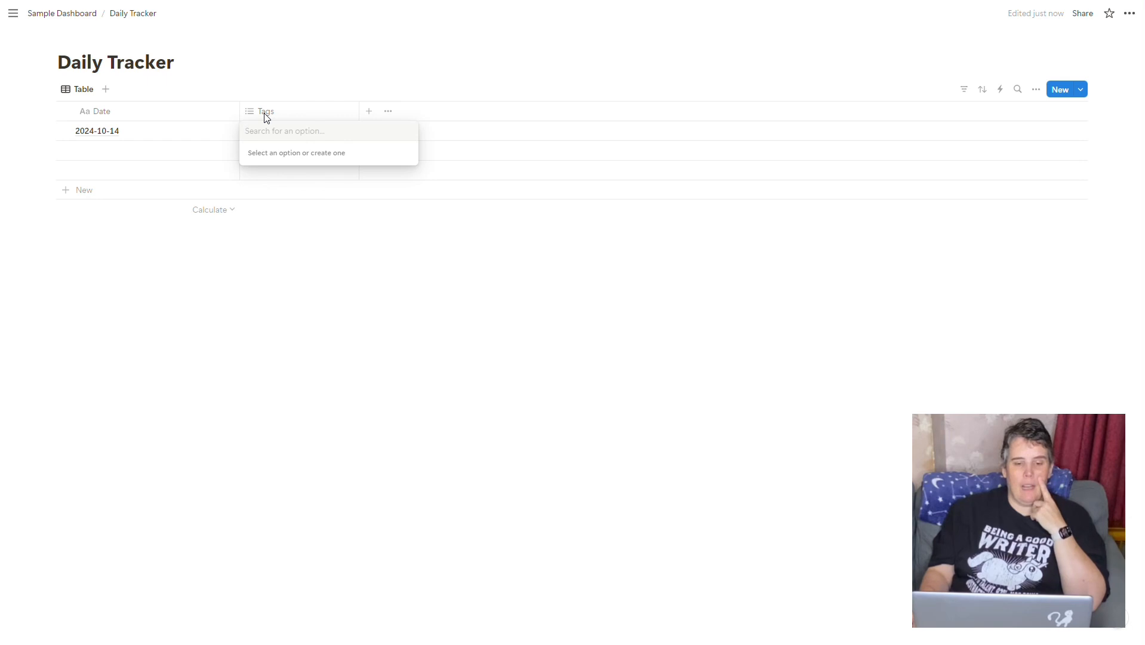
pyautogui.press('Escape')
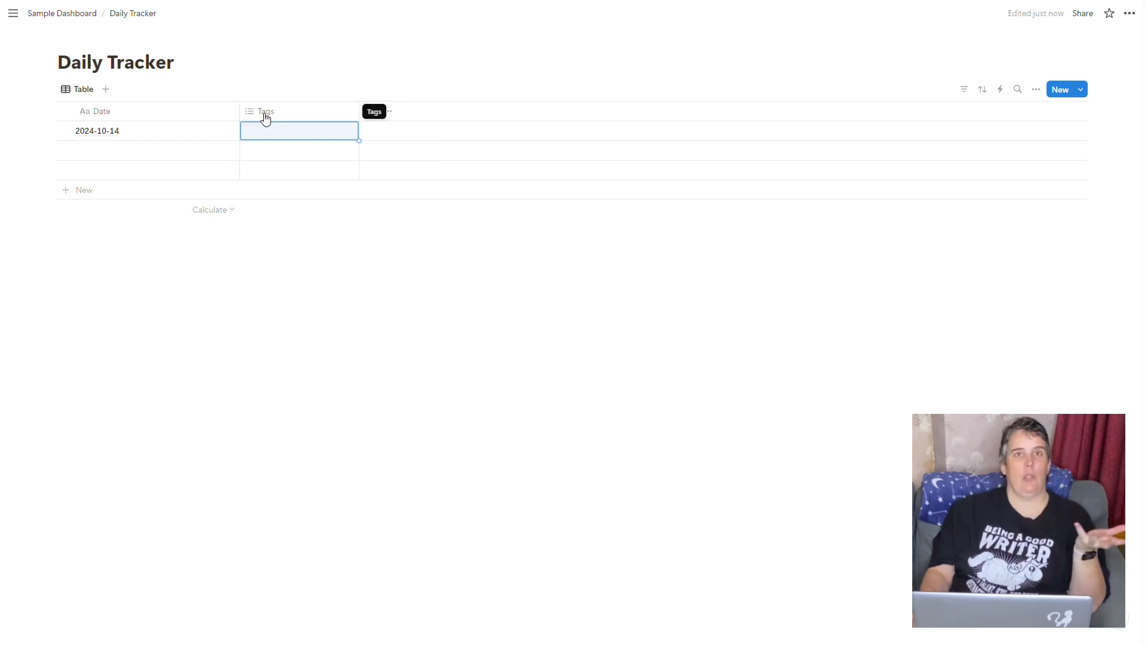
pyautogui.click(264, 112)
pyautogui.click(264, 112)
pyautogui.click(264, 112)
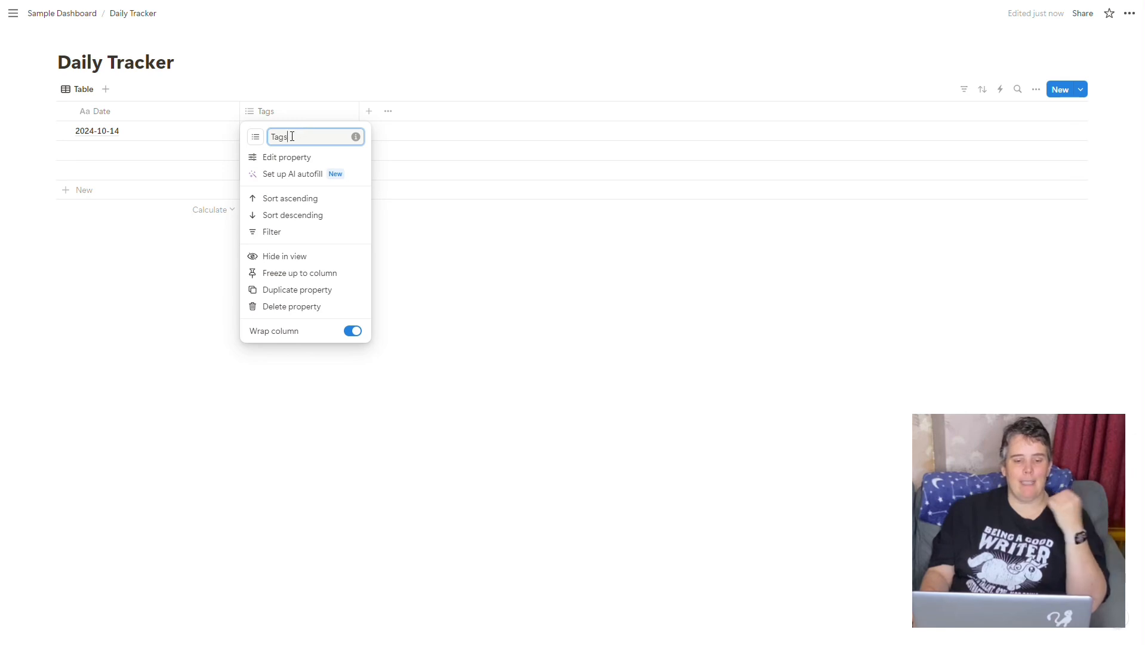
pyautogui.click(253, 158)
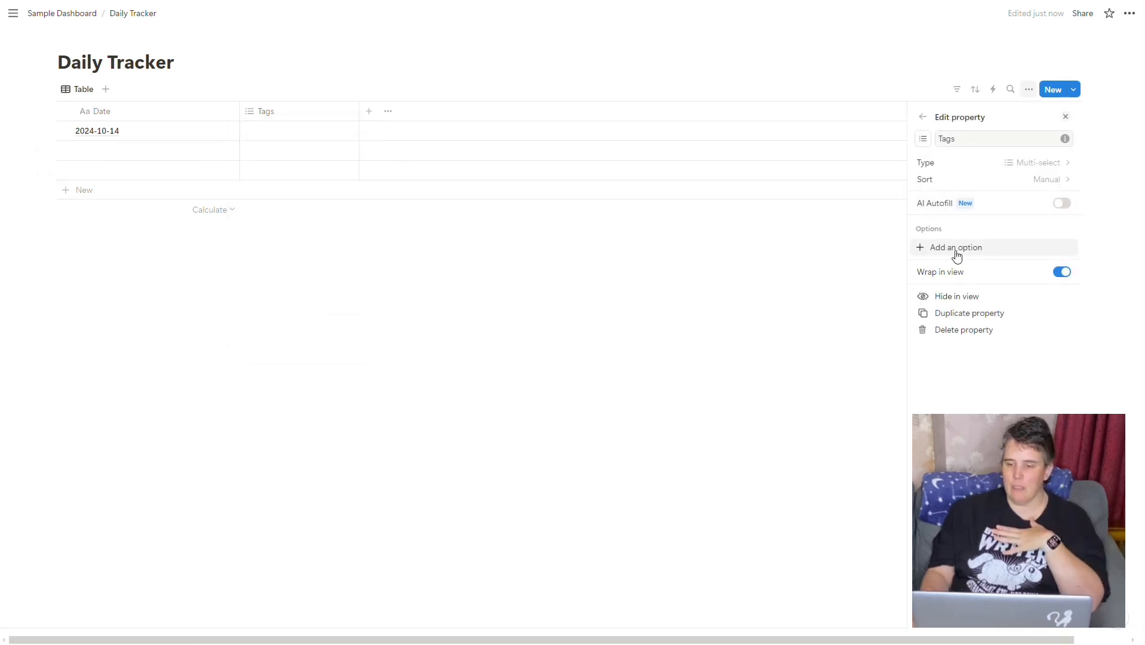
pyautogui.click(1037, 162)
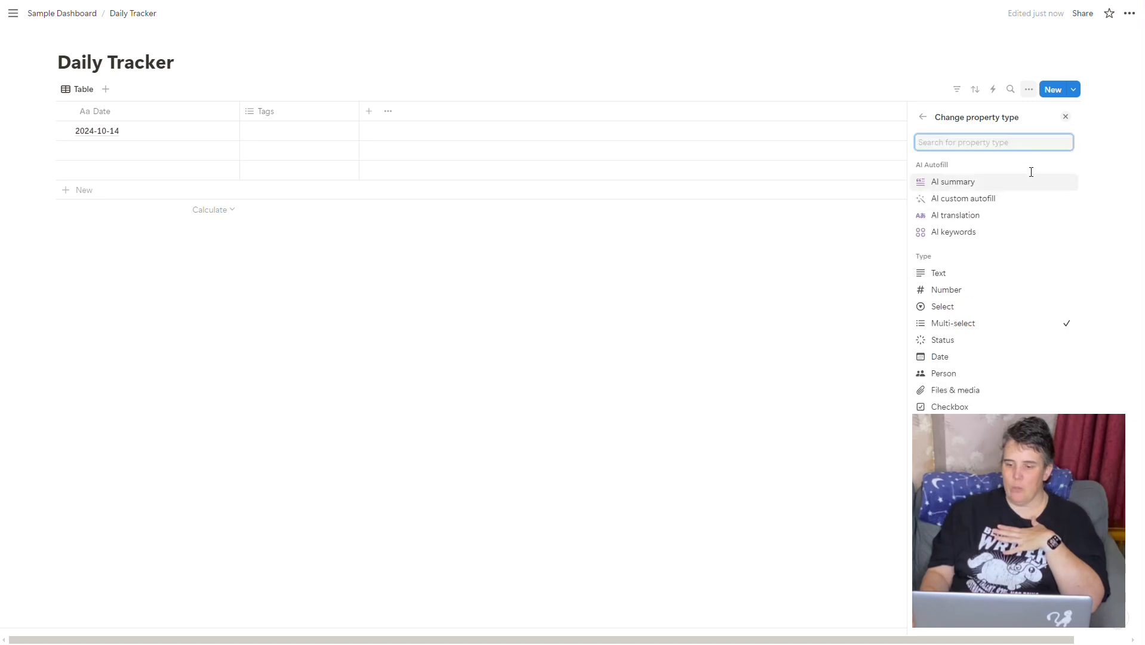
pyautogui.click(943, 307)
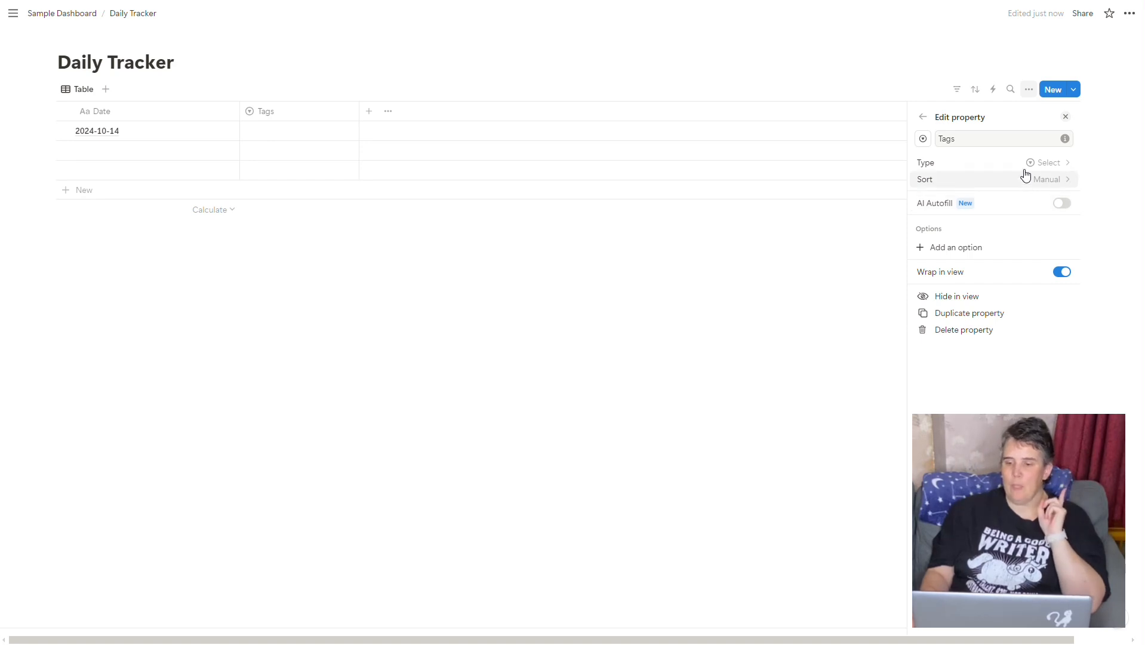
pyautogui.doubleClick(977, 136)
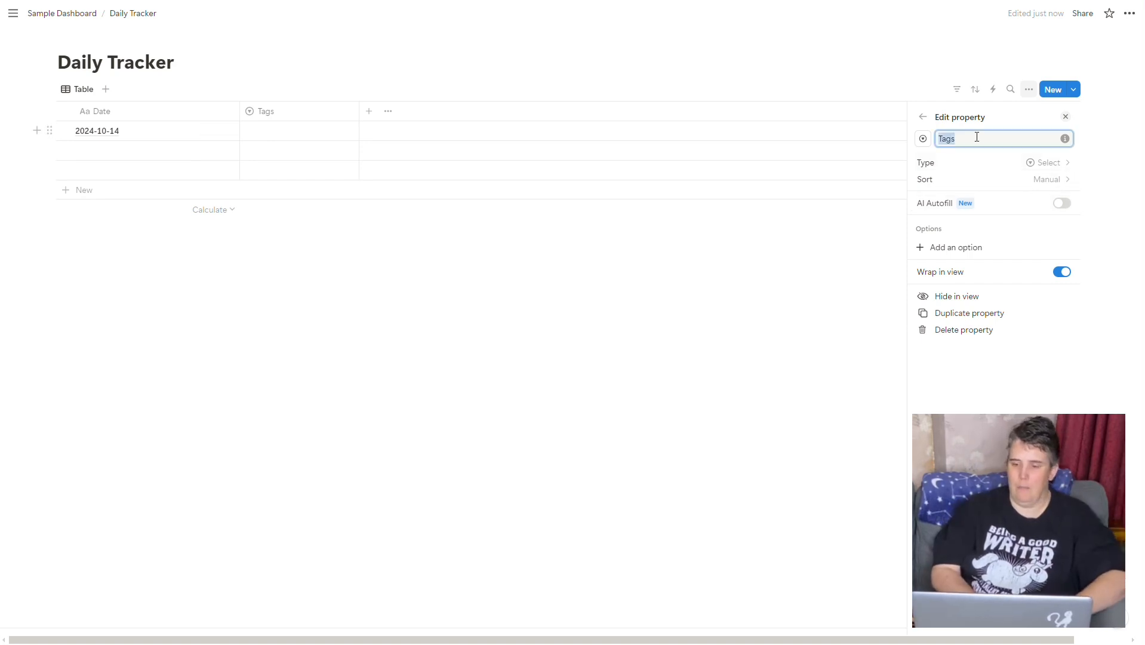
pyautogui.write('Mood')
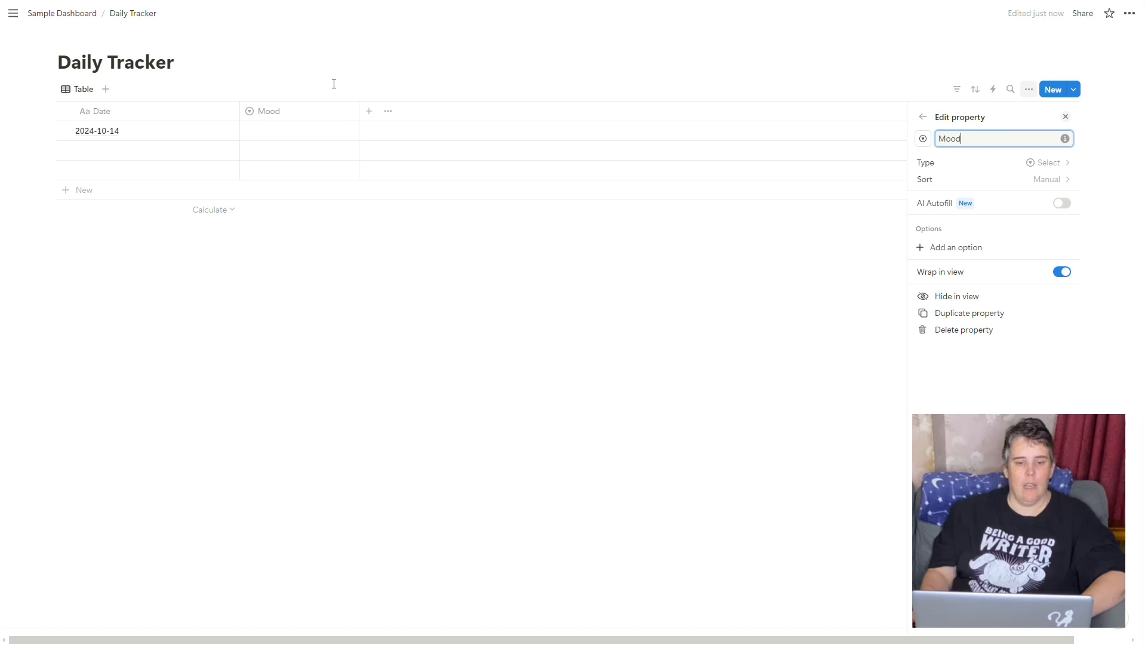
# Add the options Happy, Sad and Frustrated to the Mood property
pyautogui.click(321, 130)
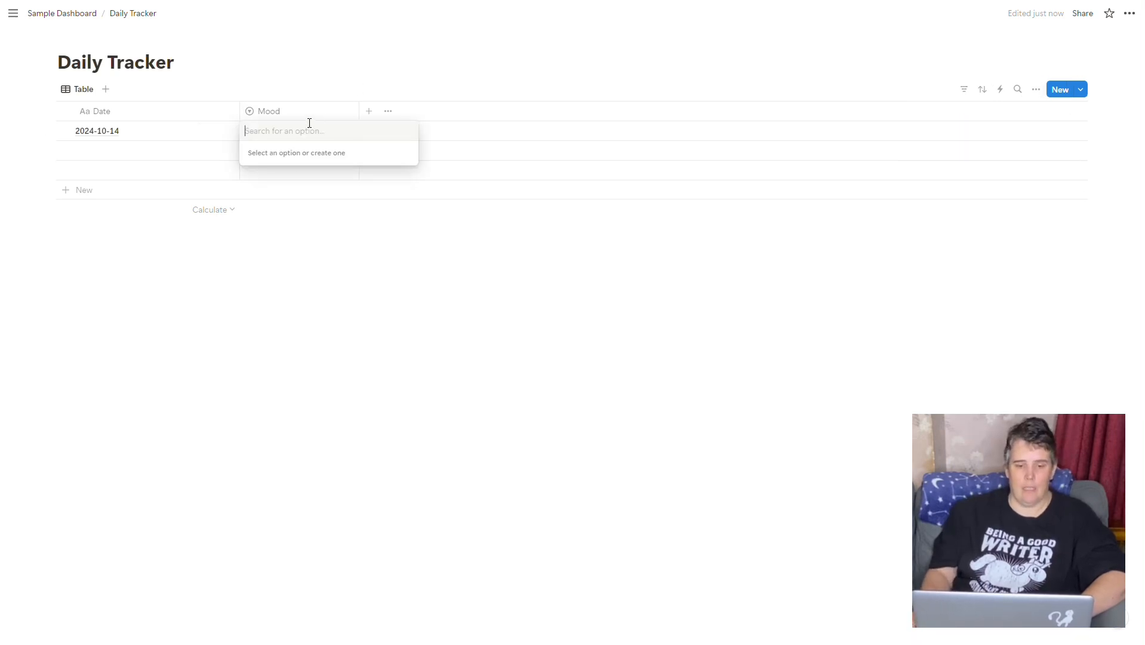
pyautogui.press('Escape')
pyautogui.click(302, 112)
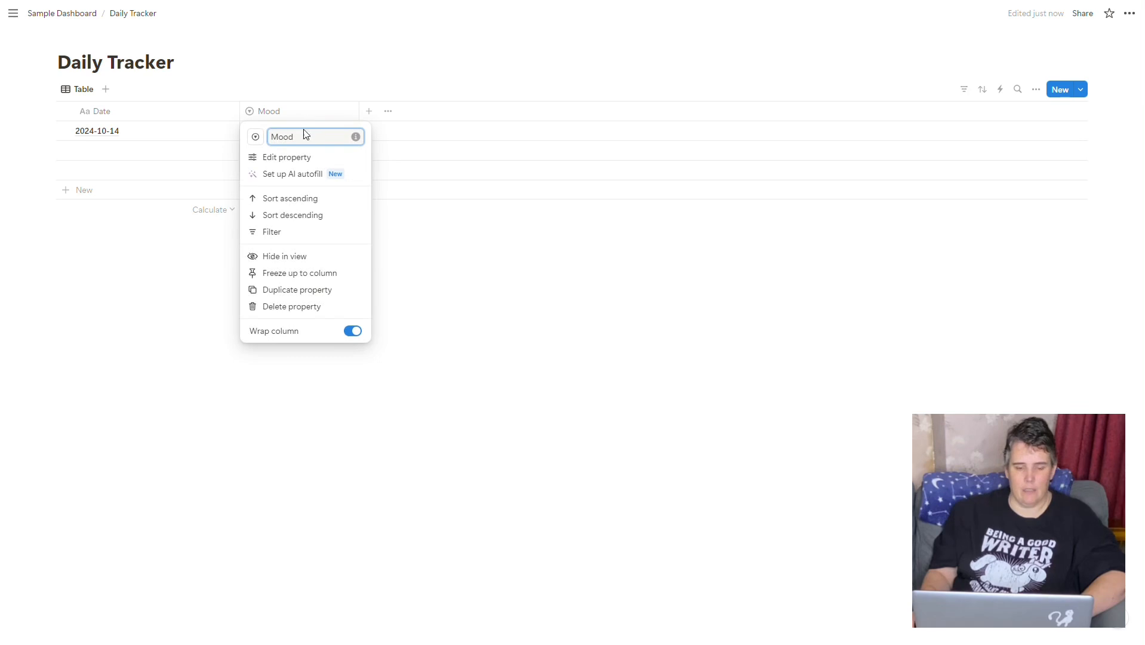
pyautogui.click(294, 160)
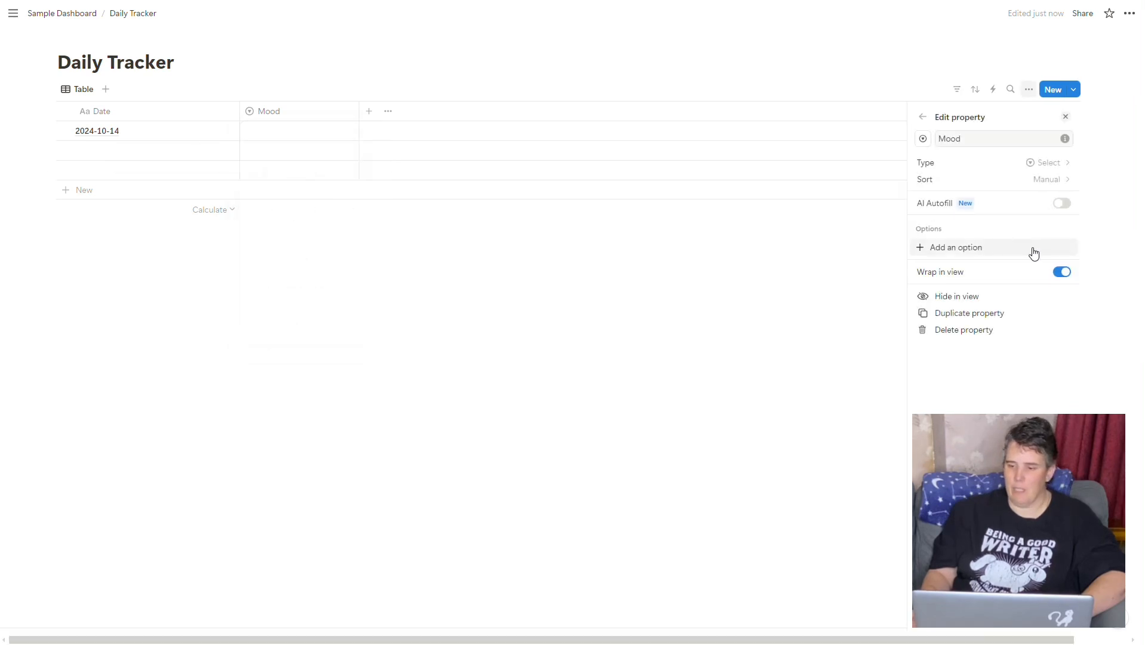
pyautogui.click(978, 247)
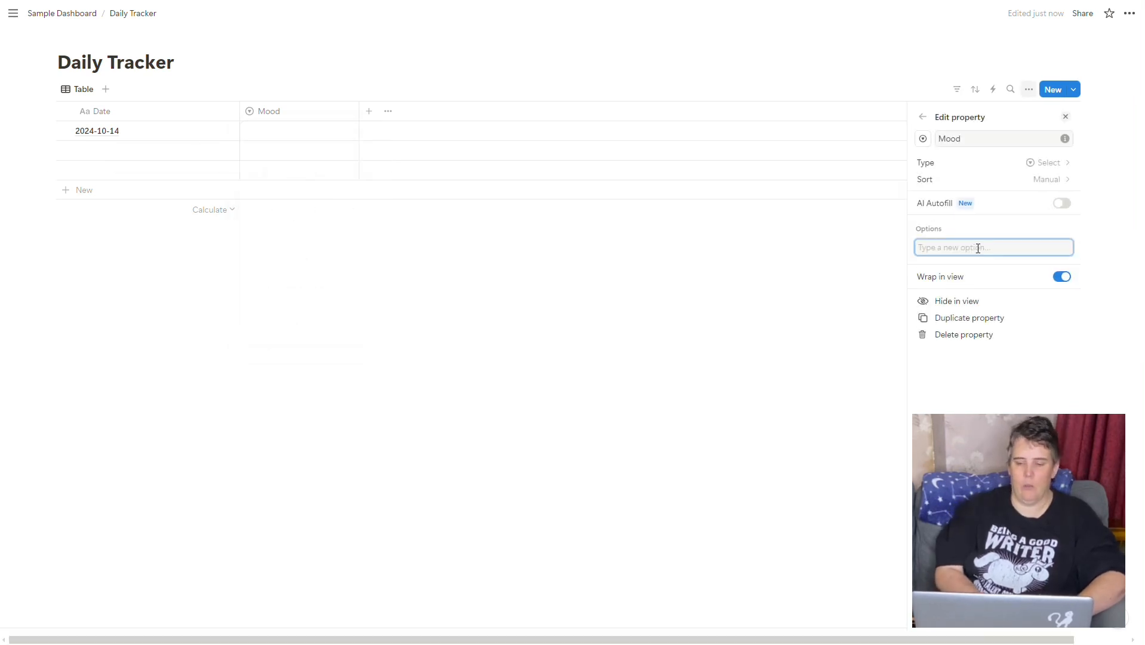
pyautogui.write('Happy')
pyautogui.press('Return')
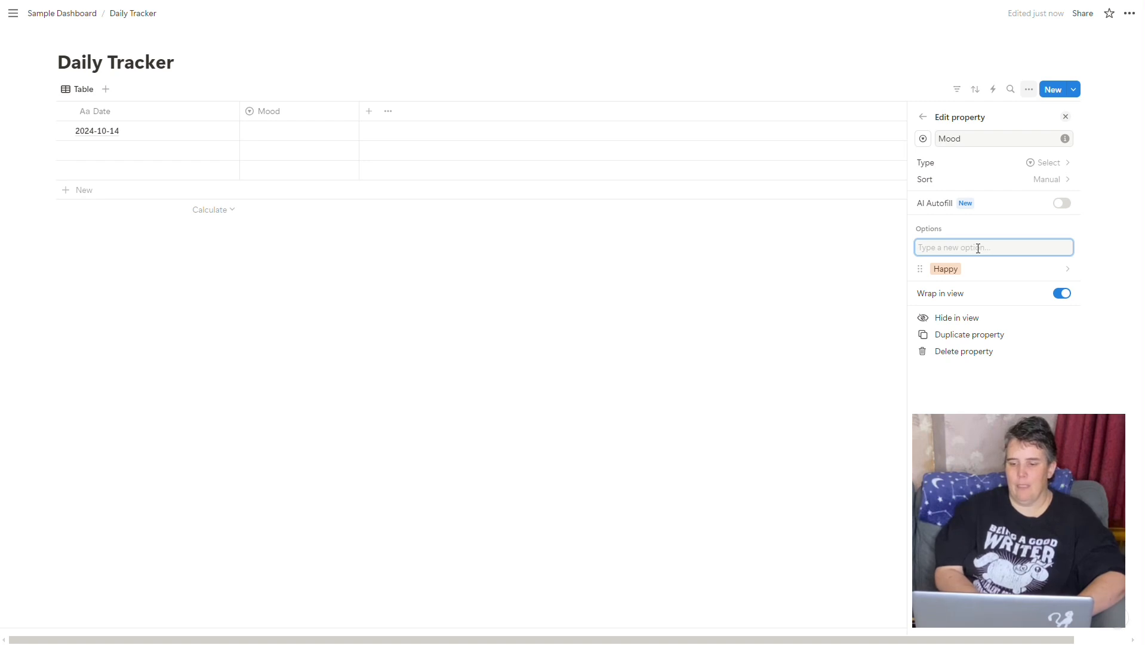
pyautogui.write('Sad')
pyautogui.press('Return')
pyautogui.write('Frustrated')
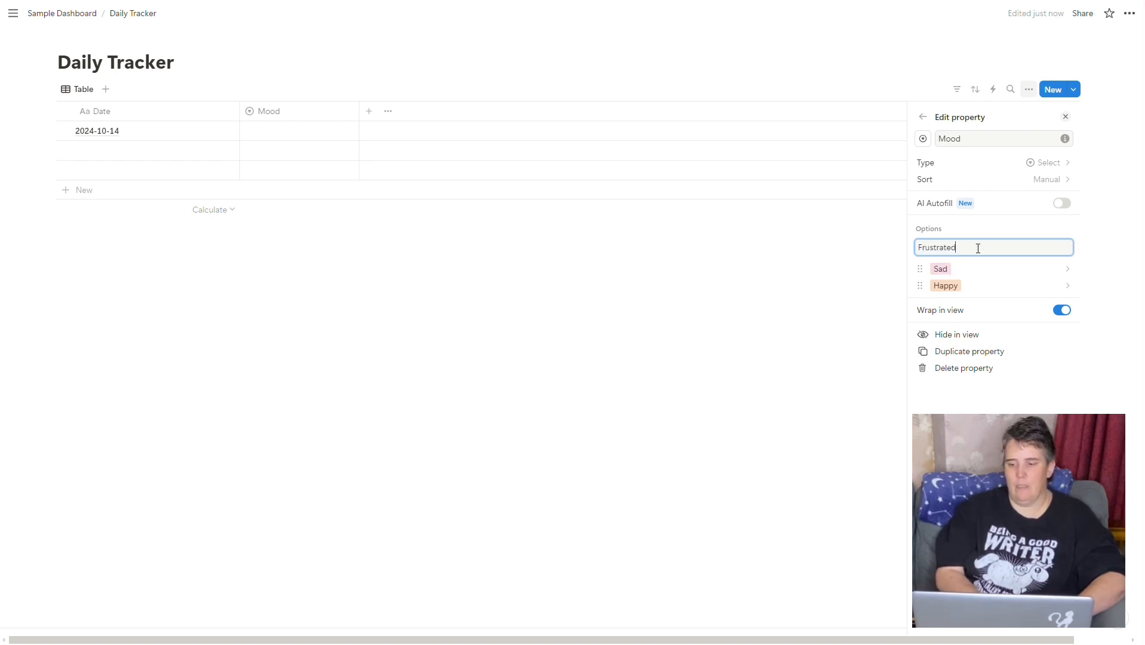
pyautogui.press('Return')
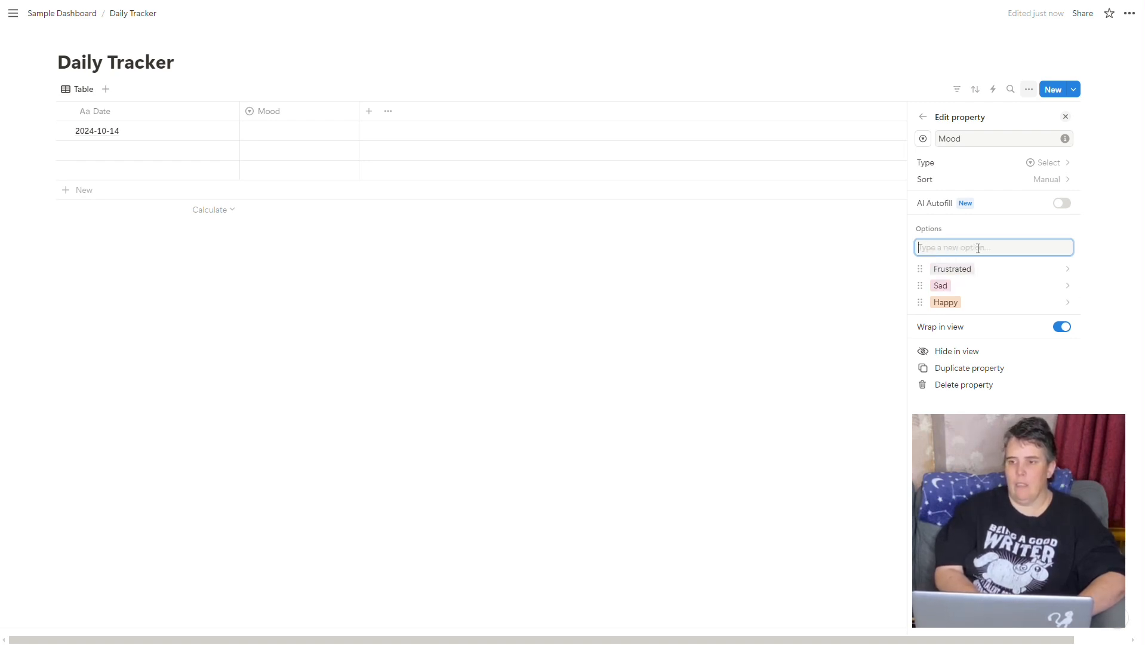
# Add the further Mood options Exhausted, Sick, Excited, Calm and Meh
pyautogui.write('Exhausted')
pyautogui.press('Return')
pyautogui.write('Sl')
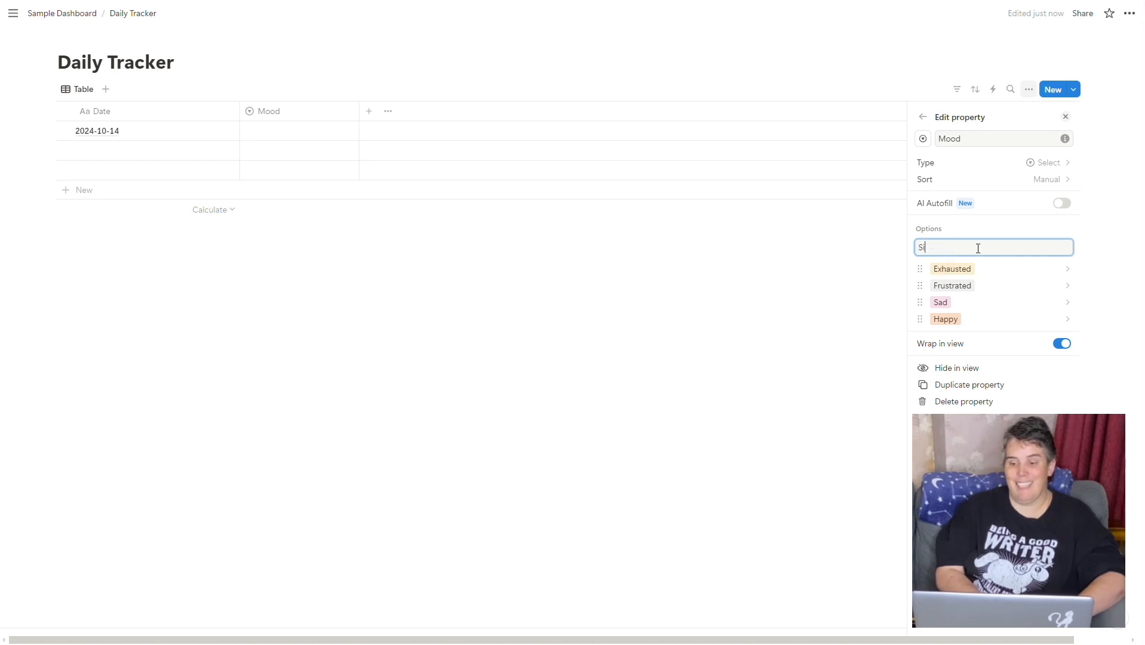
pyautogui.write('ck')
pyautogui.press('Return')
pyautogui.write('Excited')
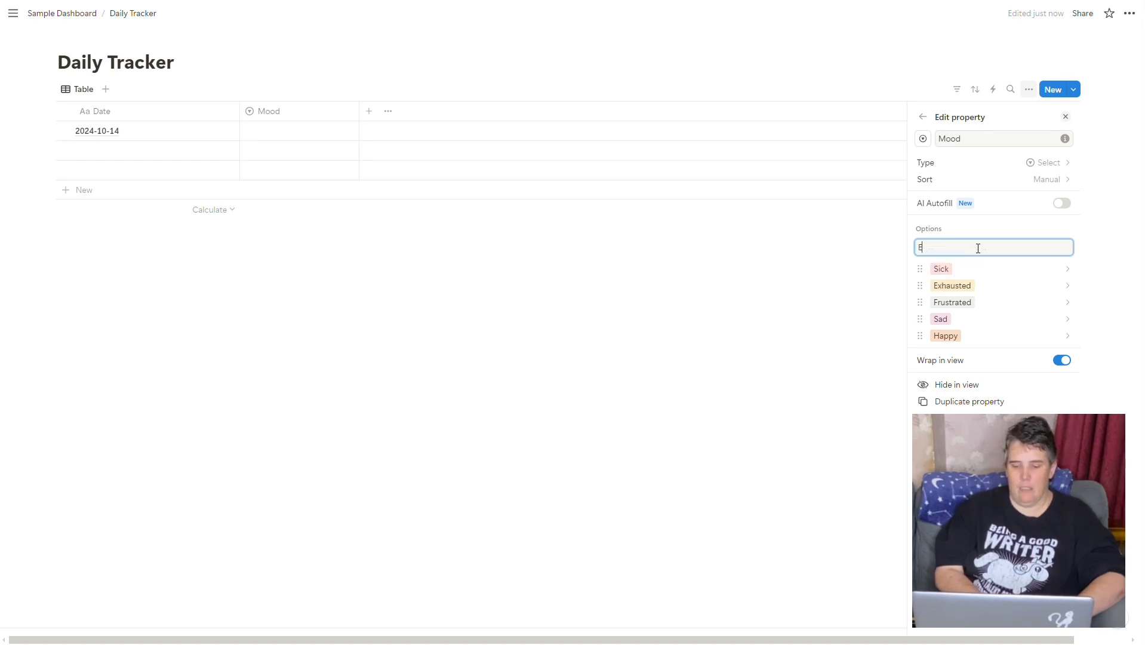
pyautogui.press('Return')
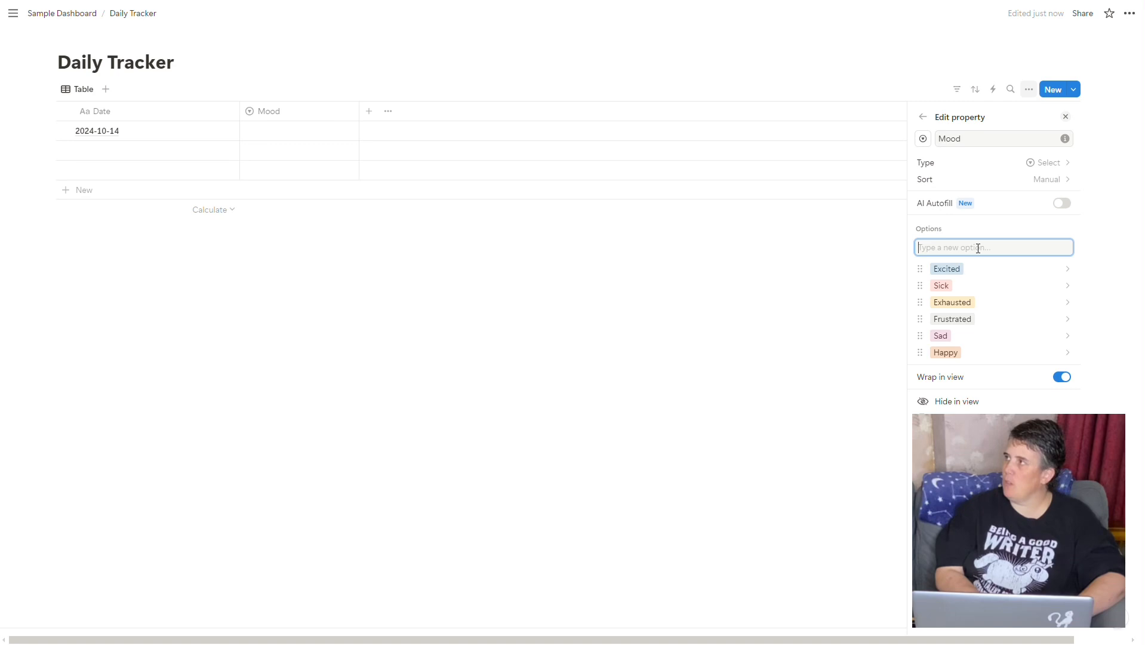
pyautogui.write('Calm')
pyautogui.press('Return')
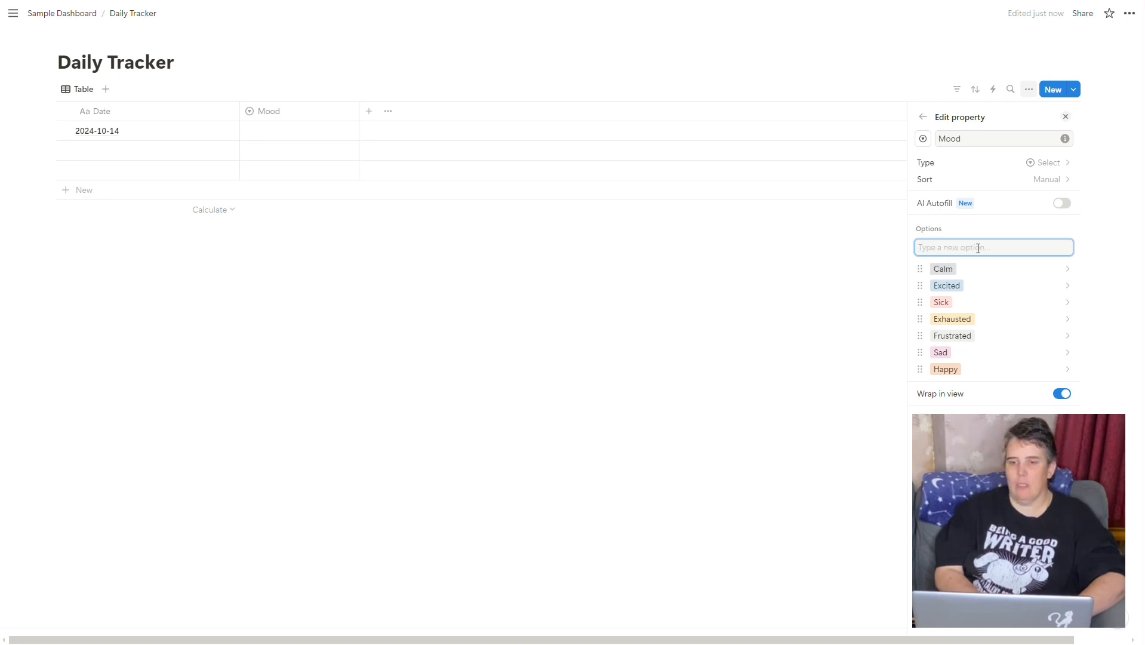
pyautogui.write('Meh')
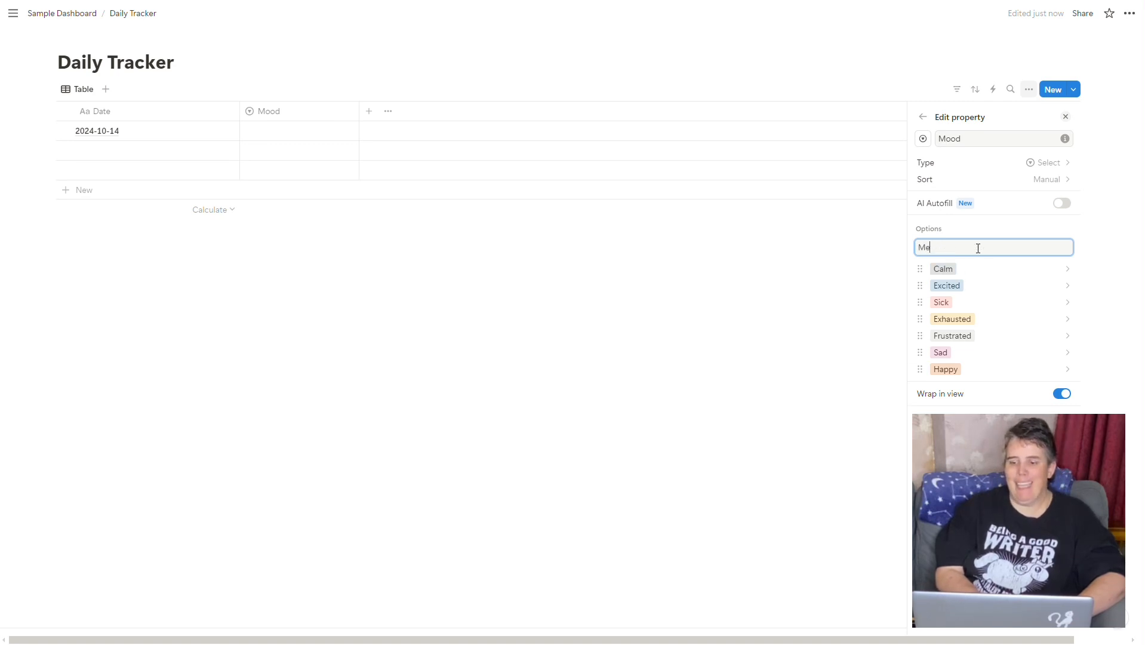
pyautogui.press('Return')
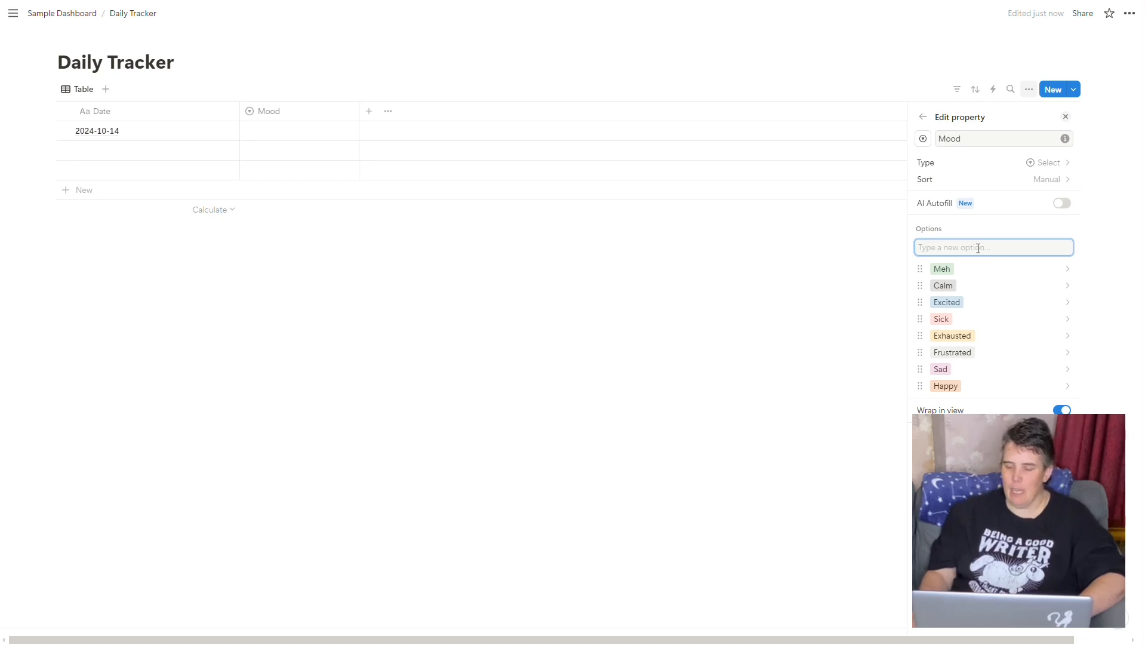
# Reorder the Mood options as Excited, Happy, Calm, Meh, Sick, Sad, Exhausted, Frustrated
pyautogui.moveTo(919, 382); pyautogui.dragTo(918, 263)
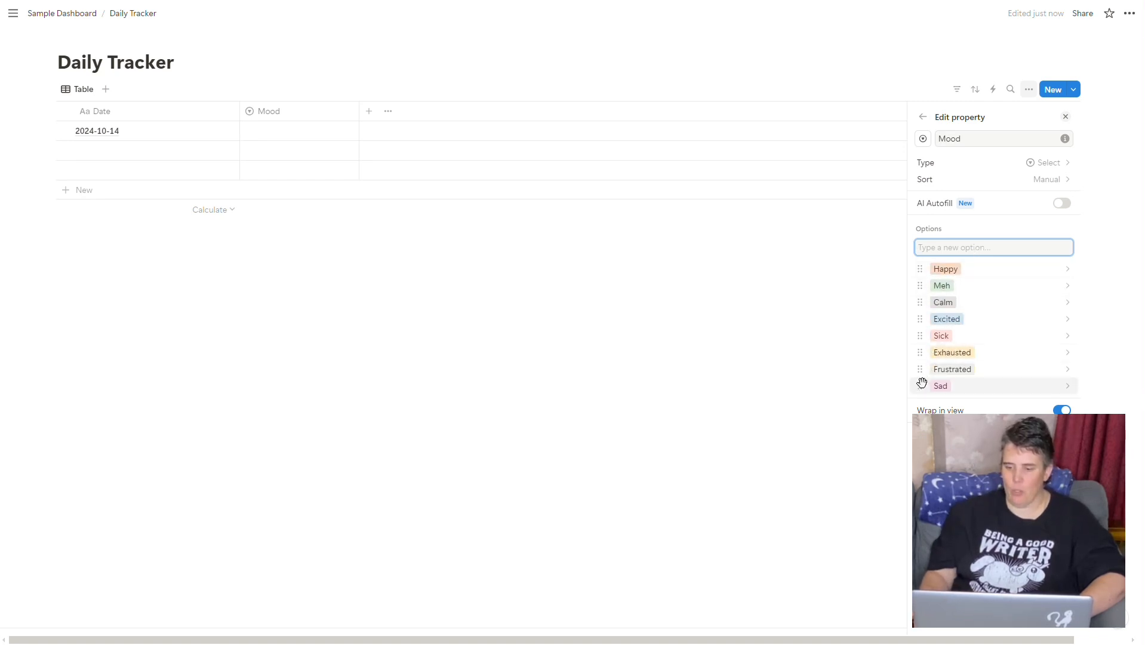
pyautogui.moveTo(918, 319)
pyautogui.mouseDown()
pyautogui.moveTo(918, 270)
pyautogui.moveTo(918, 323)
pyautogui.mouseUp()
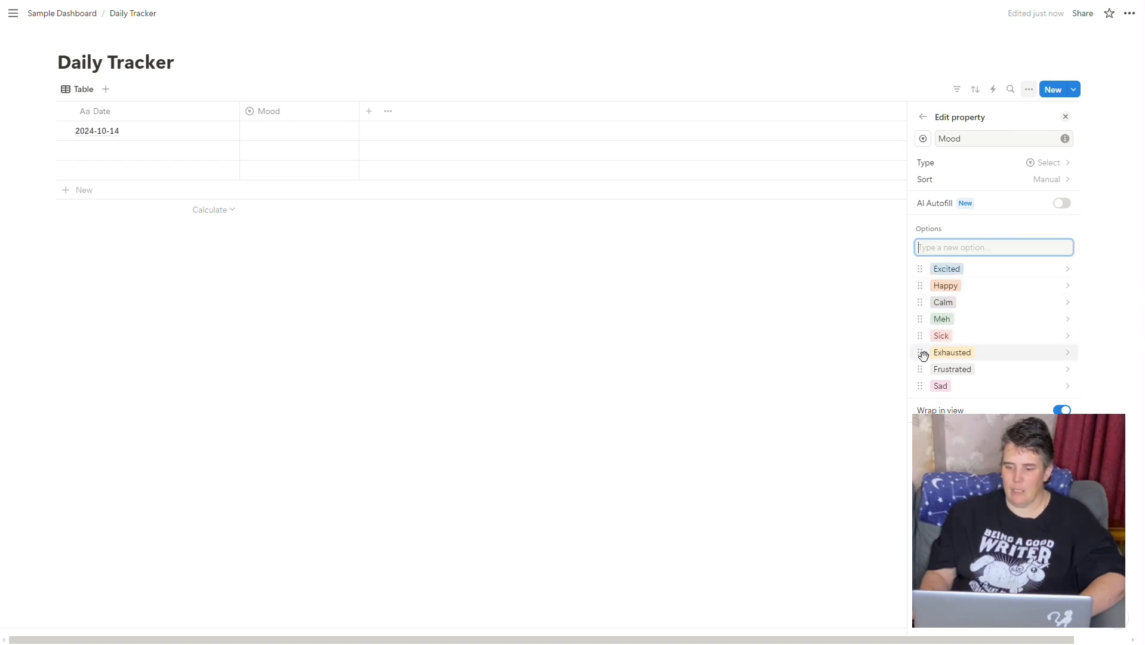
pyautogui.moveTo(923, 385); pyautogui.dragTo(920, 356)
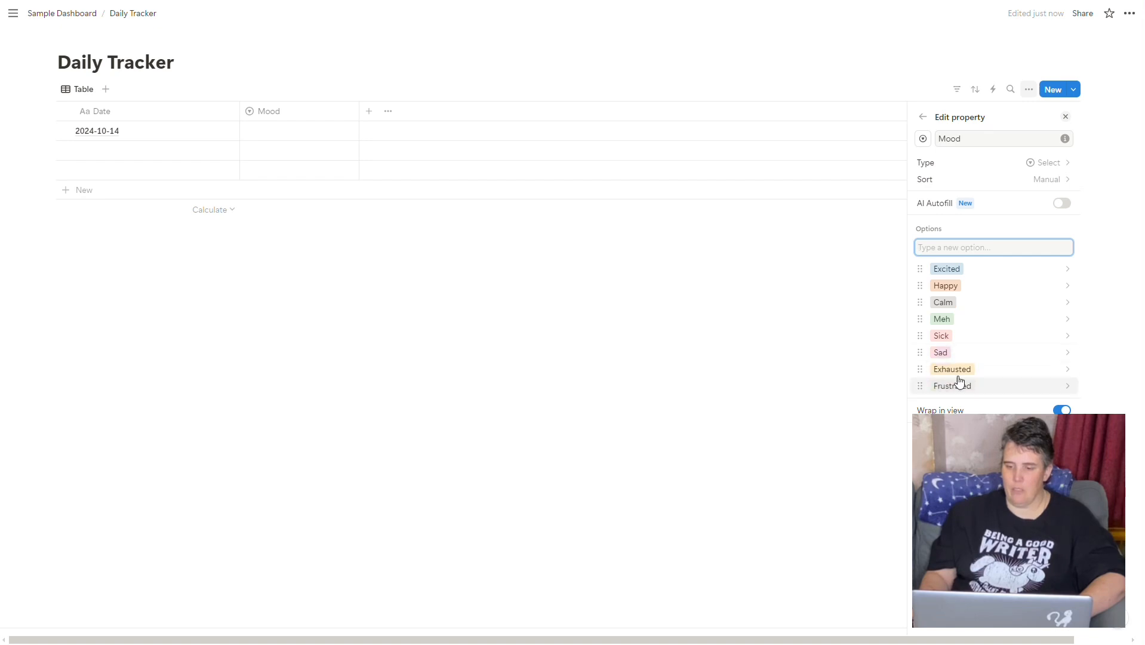
# Add the option Angry to the Mood property and place it last in the list, after Frustrated
pyautogui.write('Angry')
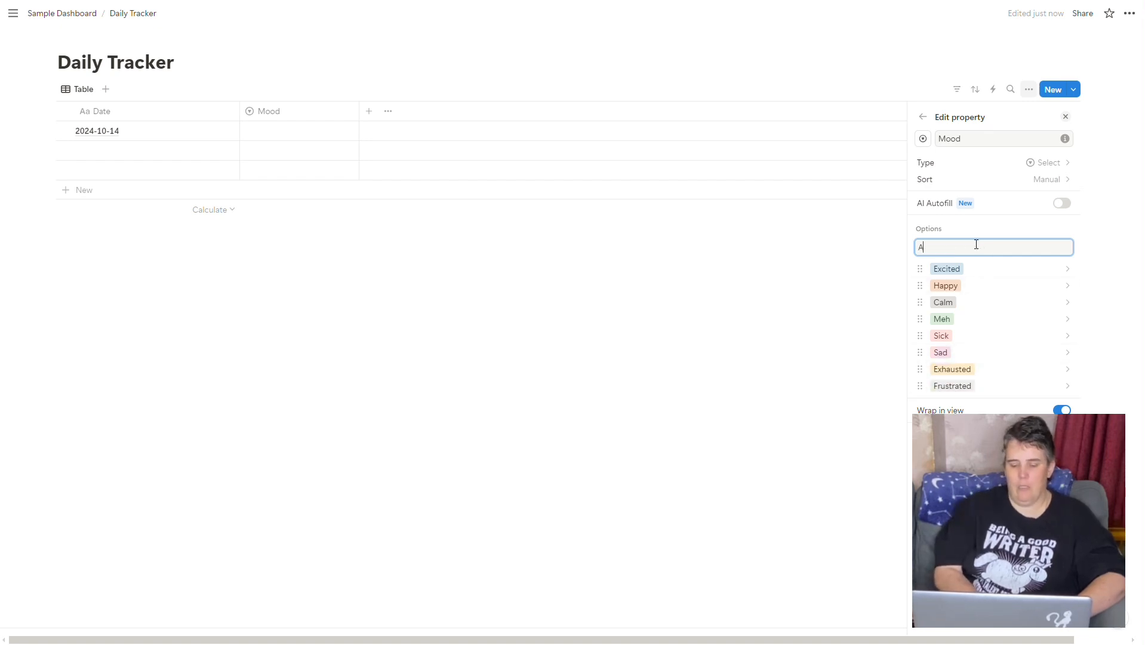
pyautogui.press('Return')
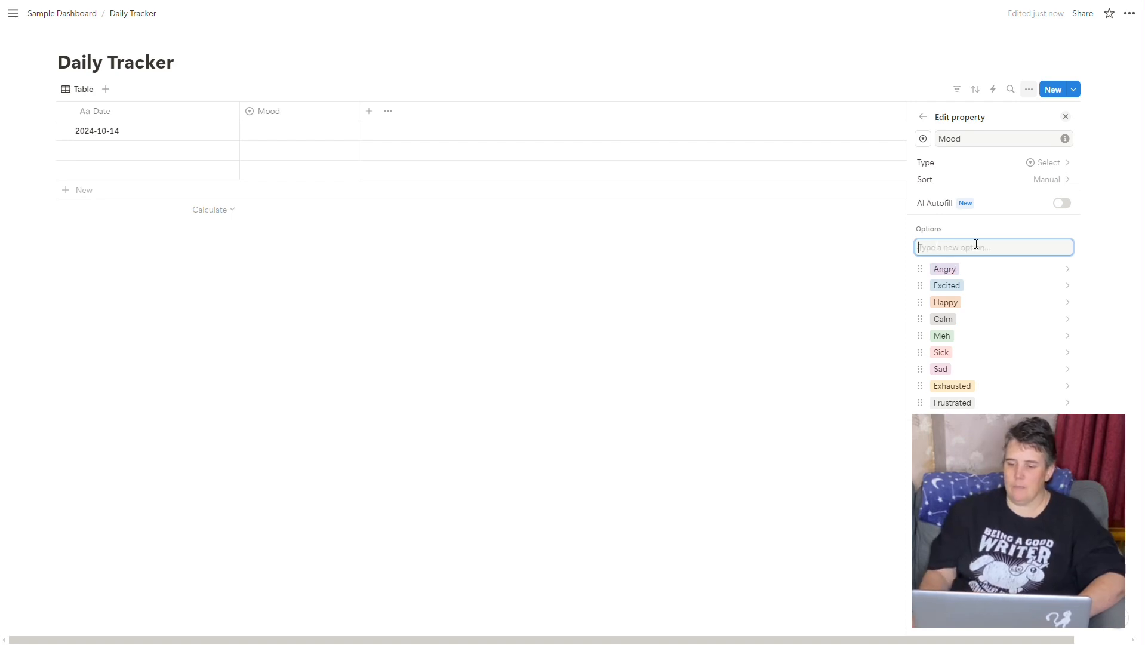
pyautogui.moveTo(921, 269); pyautogui.dragTo(914, 414)
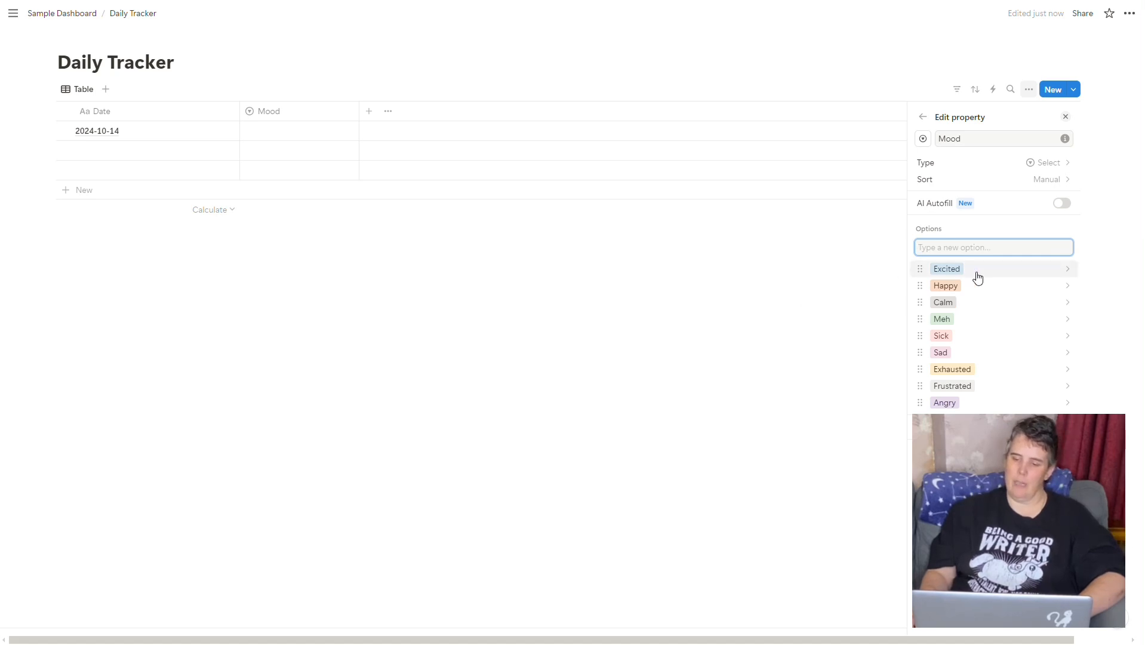
pyautogui.click(971, 251)
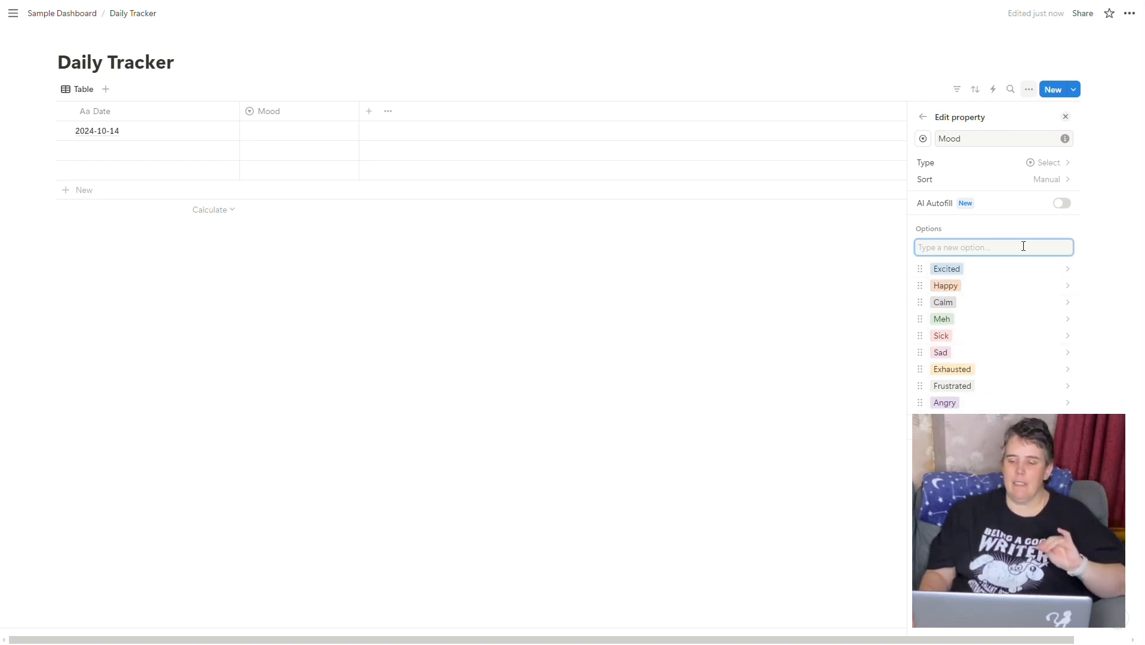
pyautogui.click(1069, 119)
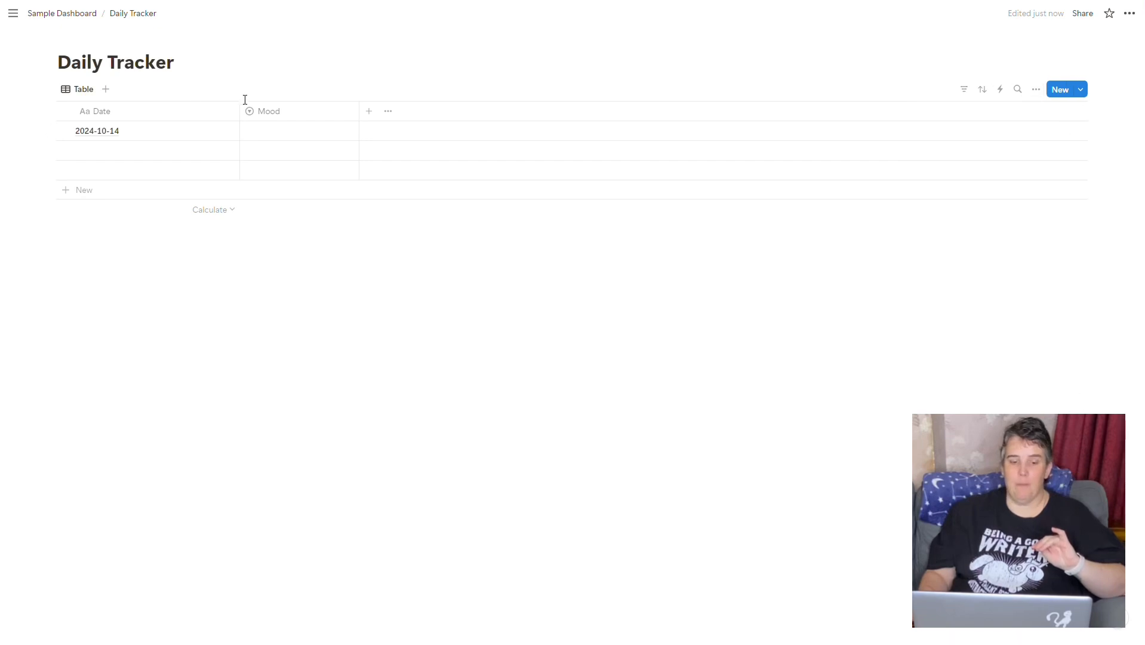
# Set the Mood of the 2024-10-14 entry to Excited
pyautogui.click(284, 132)
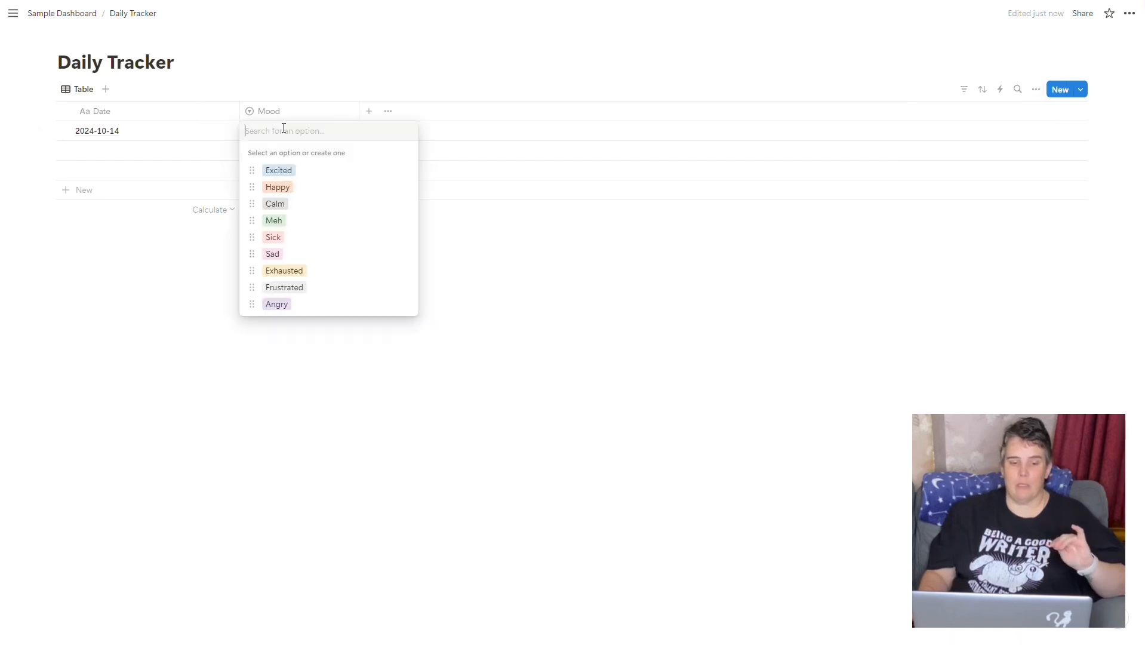
pyautogui.click(283, 176)
pyautogui.click(378, 129)
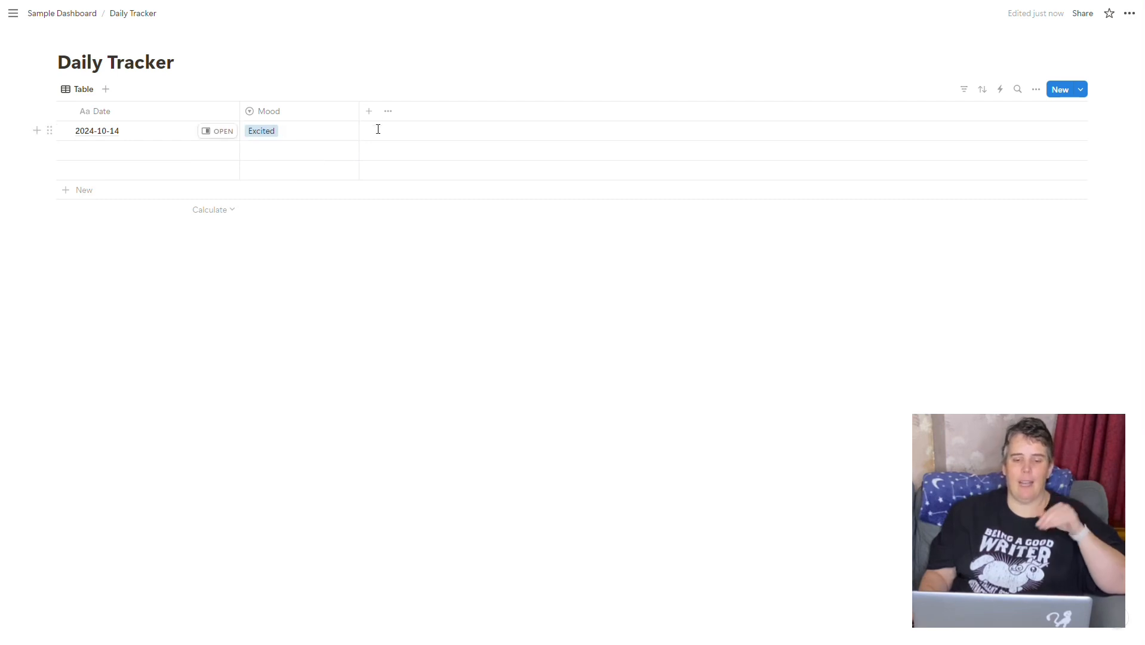
pyautogui.press('Escape')
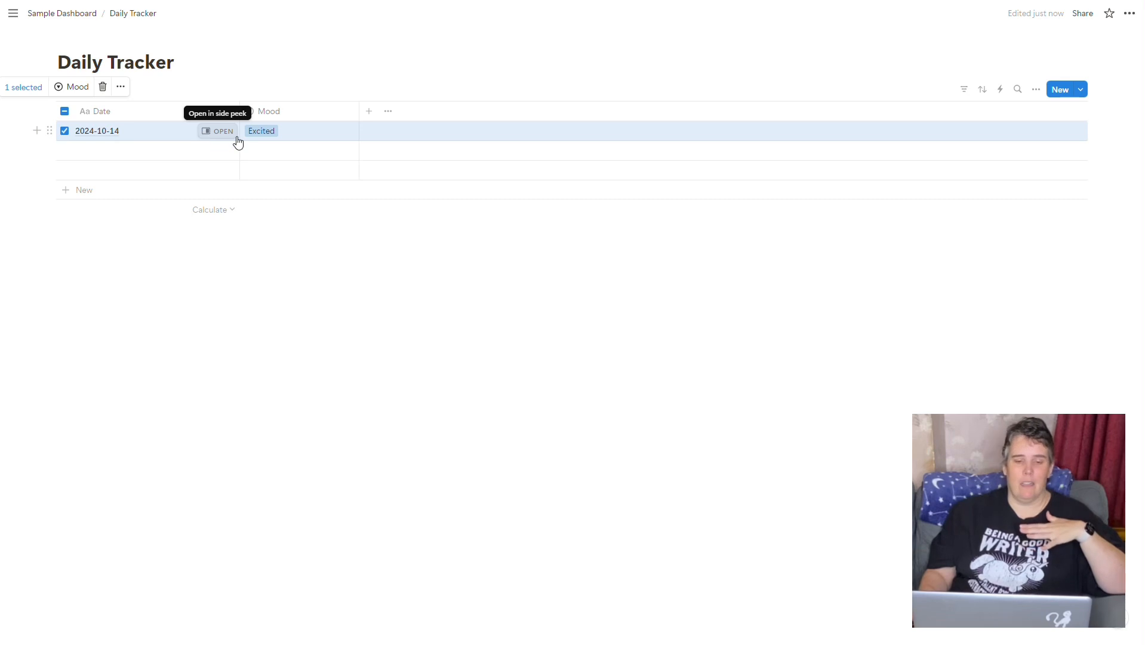
pyautogui.click(425, 271)
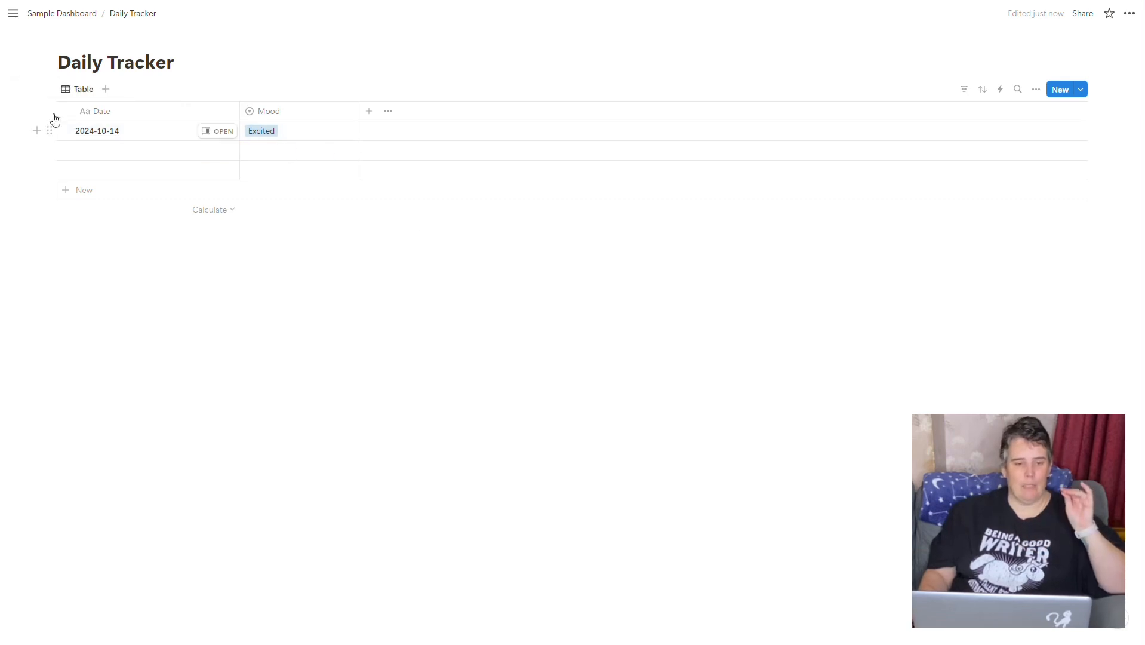
# Move the Daily Tracker page link above the text outline on the Sample Dashboard and reopen that page
pyautogui.click(84, 16)
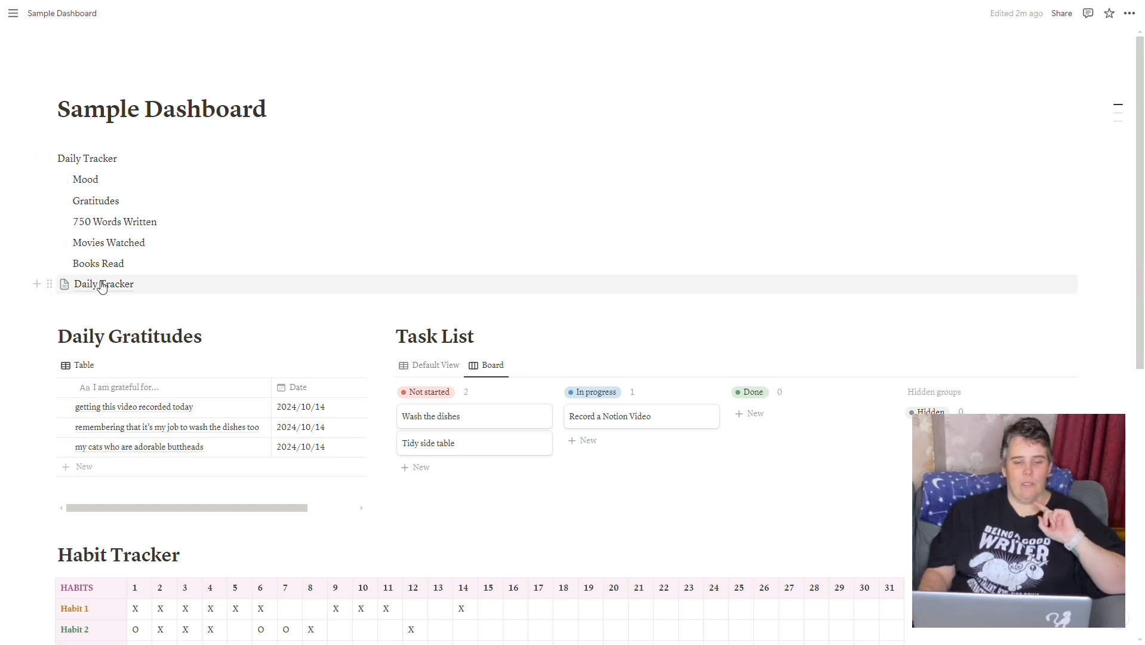
pyautogui.moveTo(49, 284); pyautogui.dragTo(59, 144)
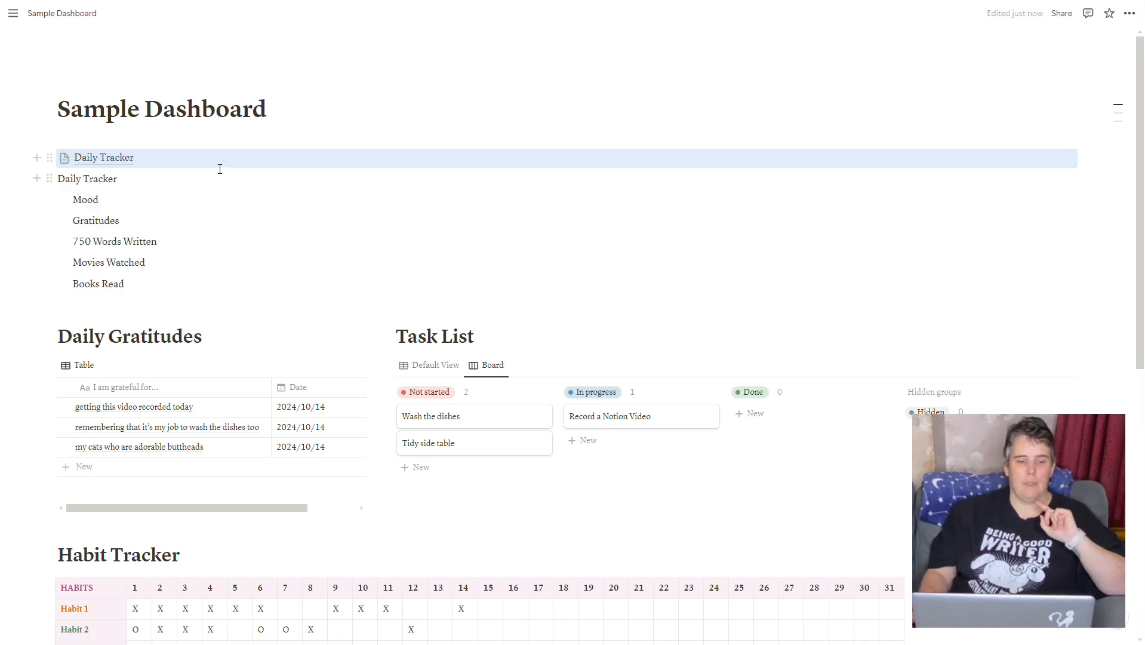
pyautogui.moveTo(106, 167)
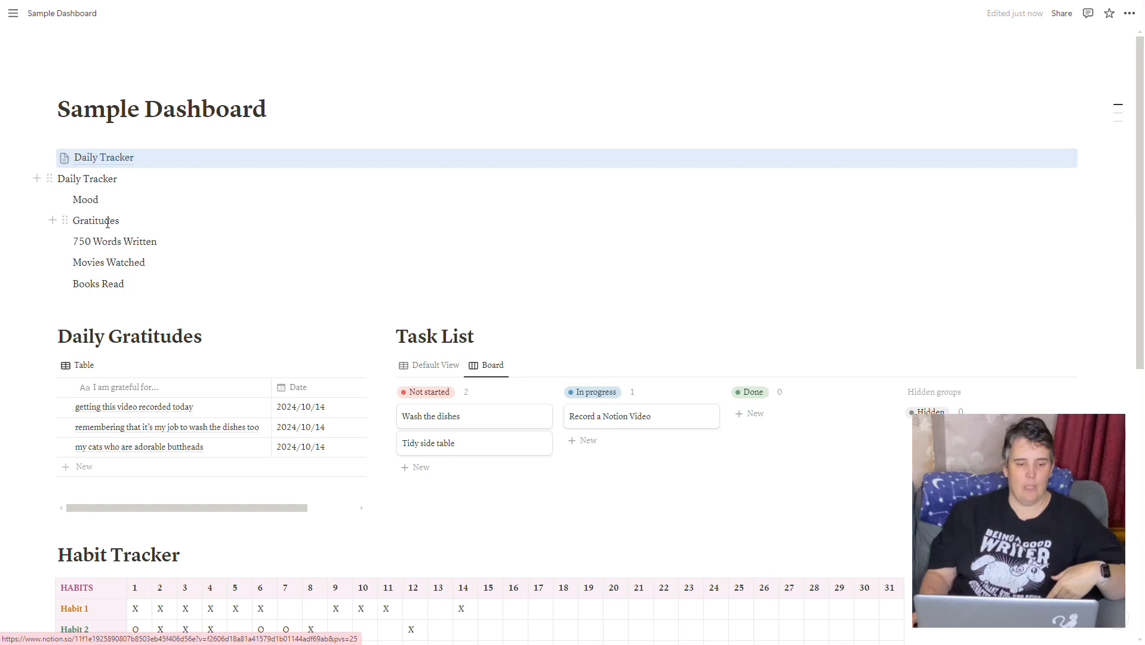
pyautogui.click(117, 166)
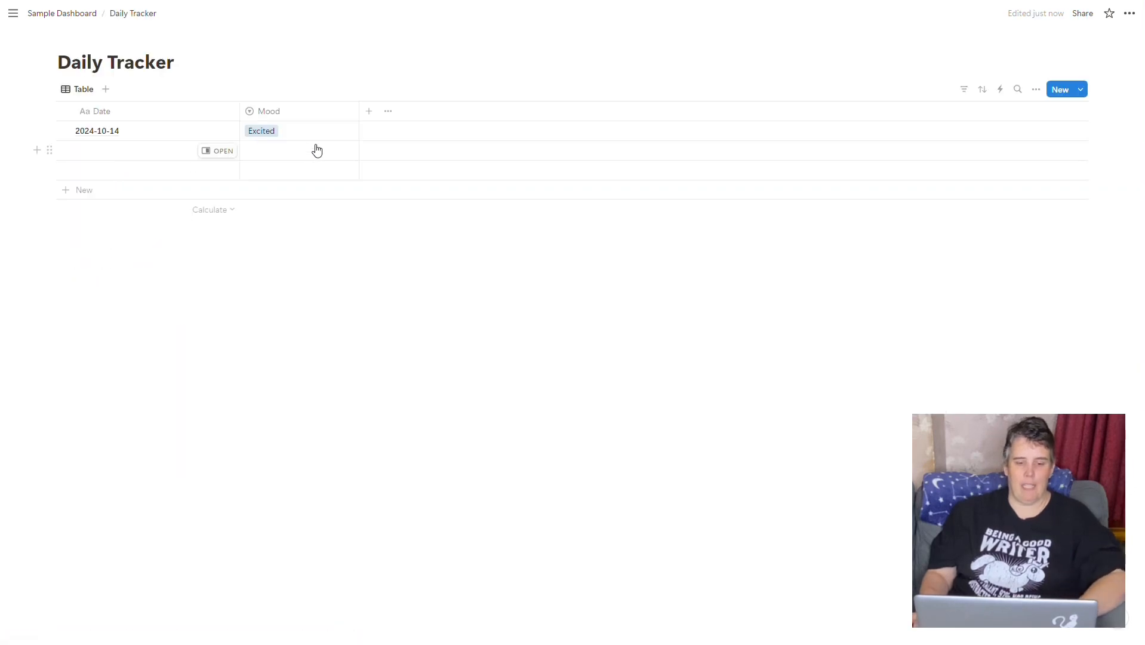
# Add a Number property named "750 Words Written" to the Daily Tracker table
pyautogui.click(370, 113)
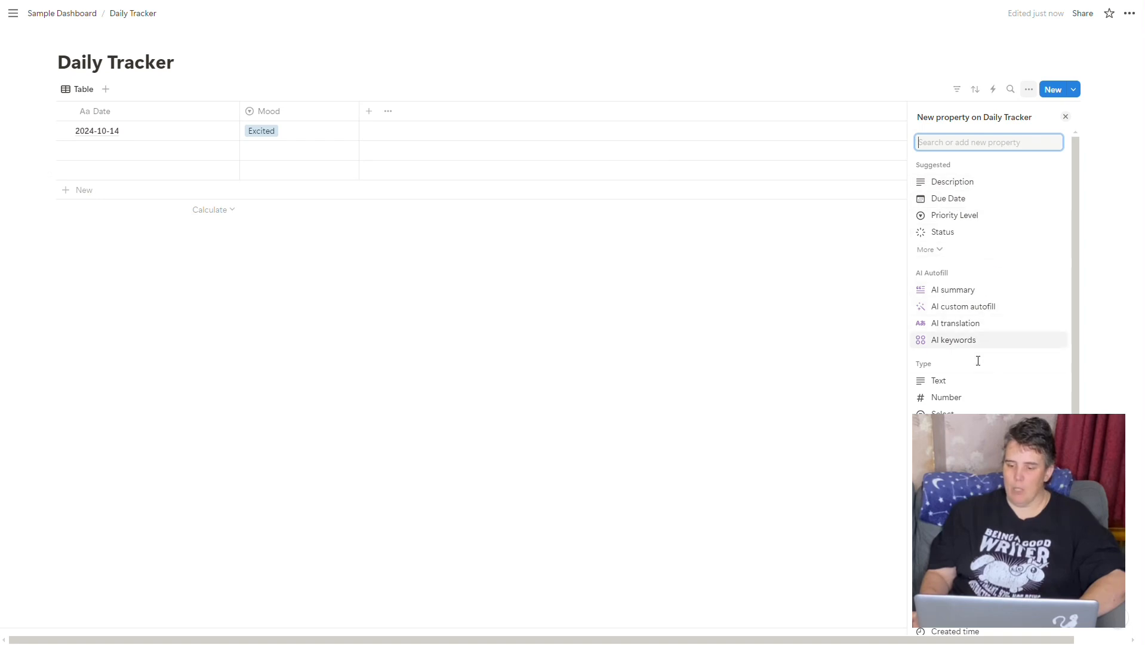
pyautogui.click(959, 398)
pyautogui.write('7')
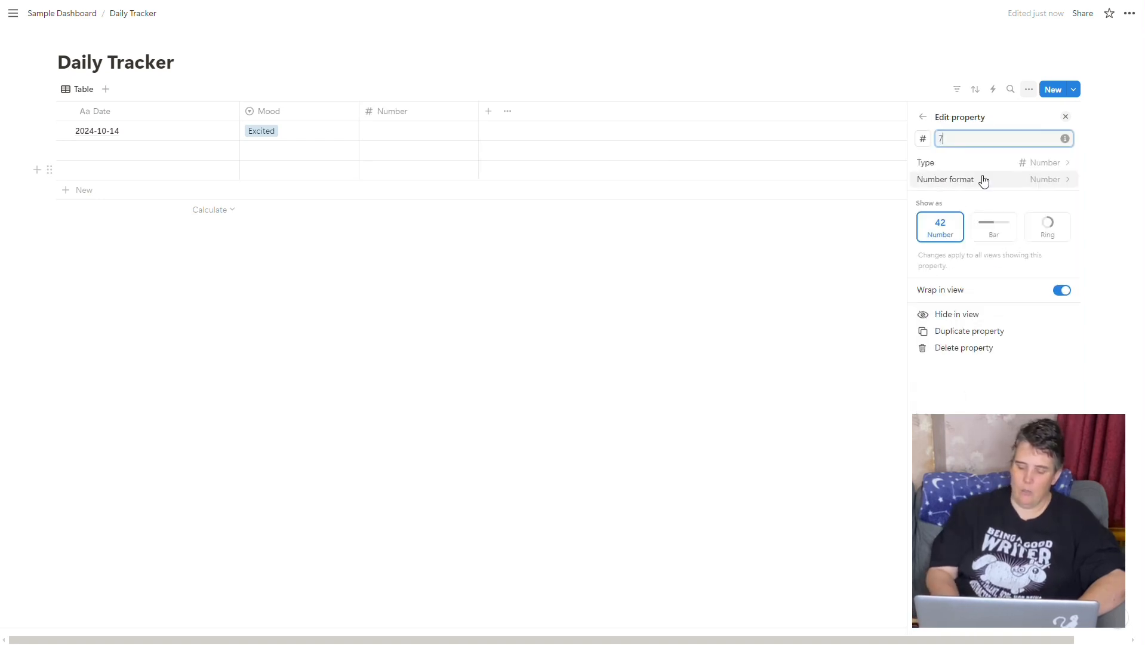
pyautogui.write('50 Words Written')
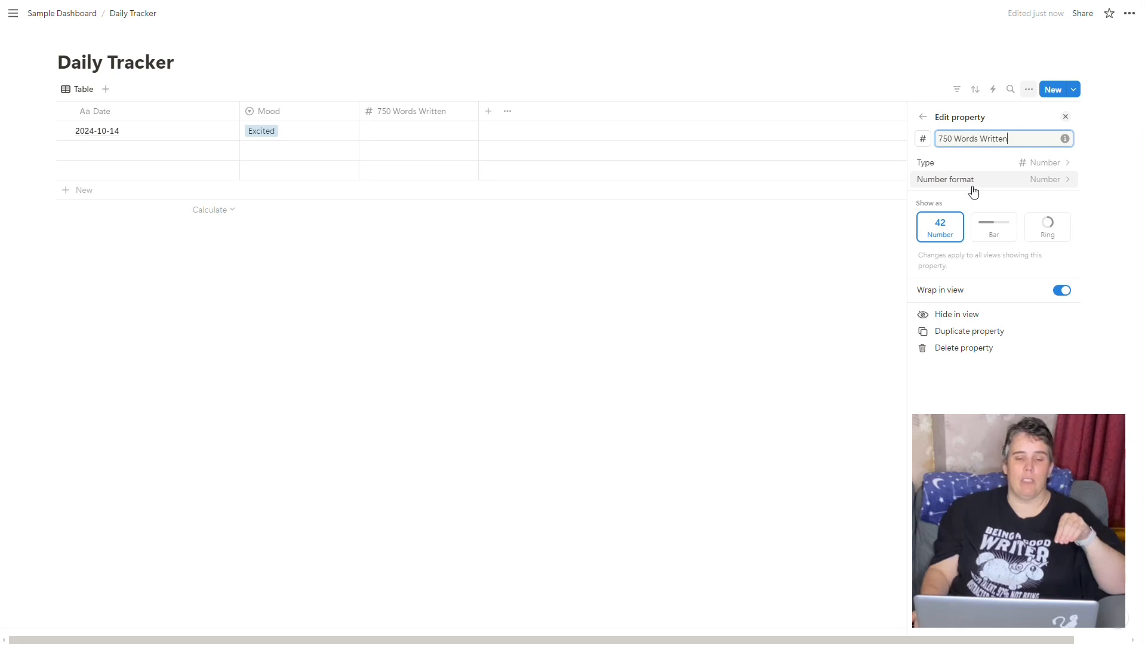
# Enter 1000 as the 750 Words Written value of the 2024-10-14 entry
pyautogui.click(408, 134)
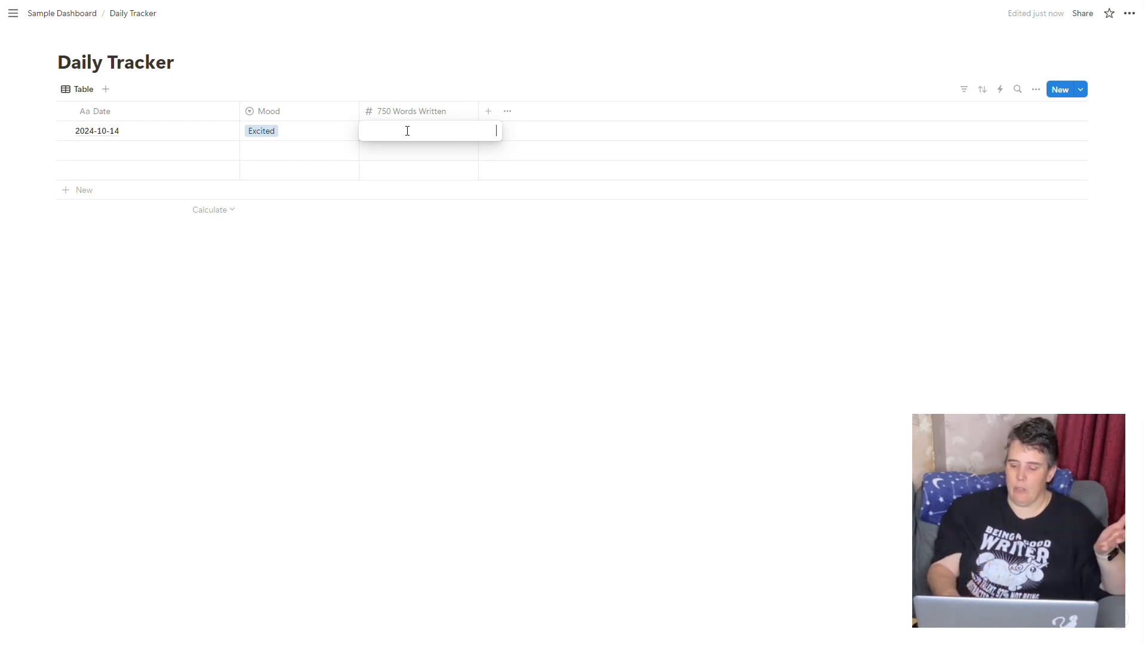
pyautogui.write('1000')
pyautogui.press('Return')
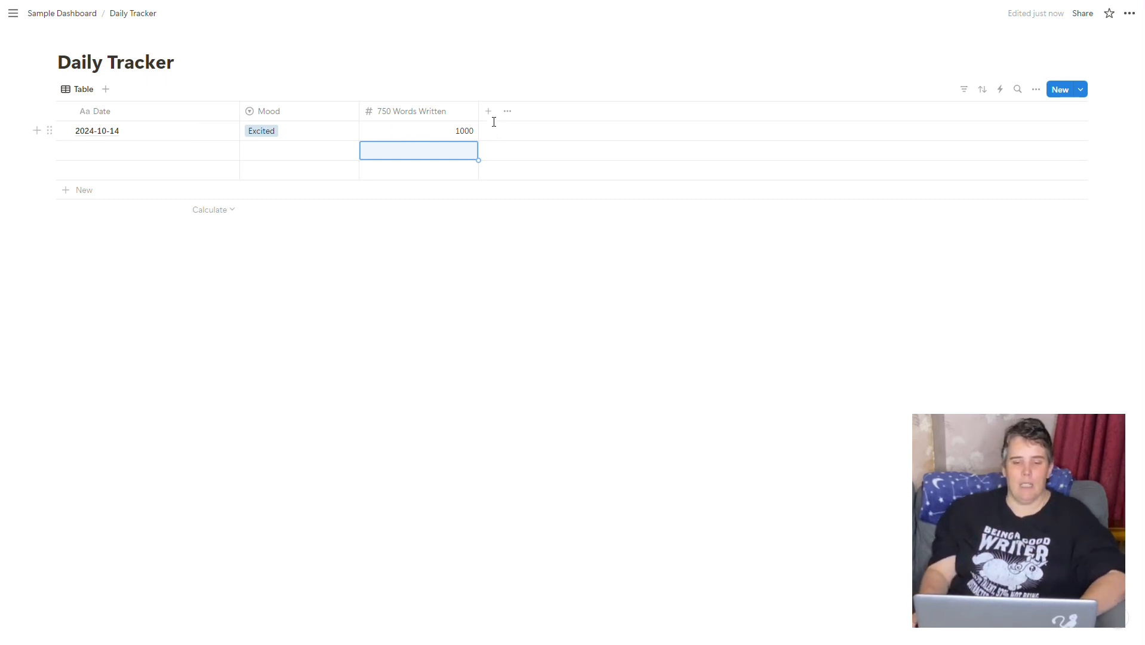
# Check the field list on the Sample Dashboard and add a Text property named "Movies Watched" to the Daily Tracker
pyautogui.click(81, 16)
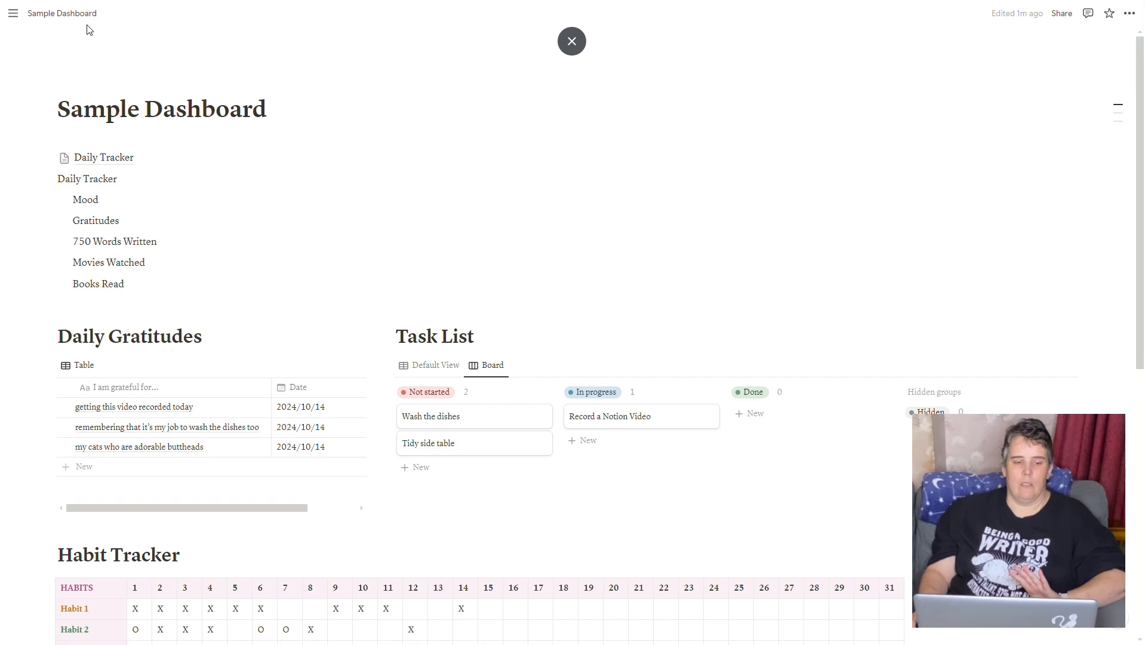
pyautogui.click(98, 160)
pyautogui.click(505, 113)
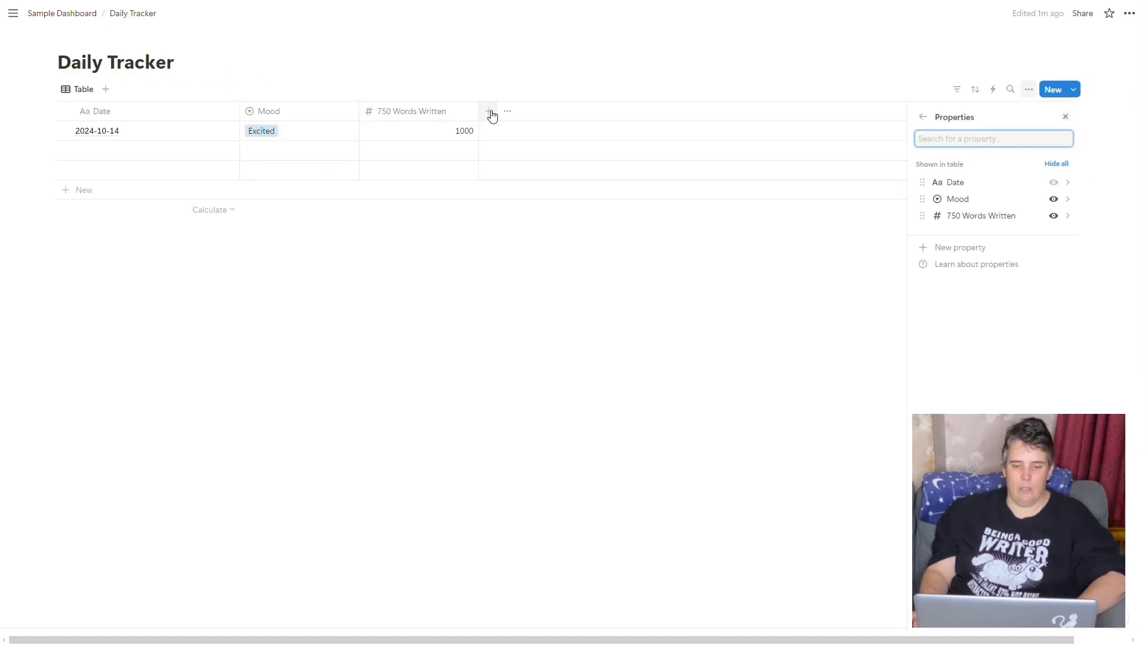
pyautogui.press('Escape')
pyautogui.click(491, 113)
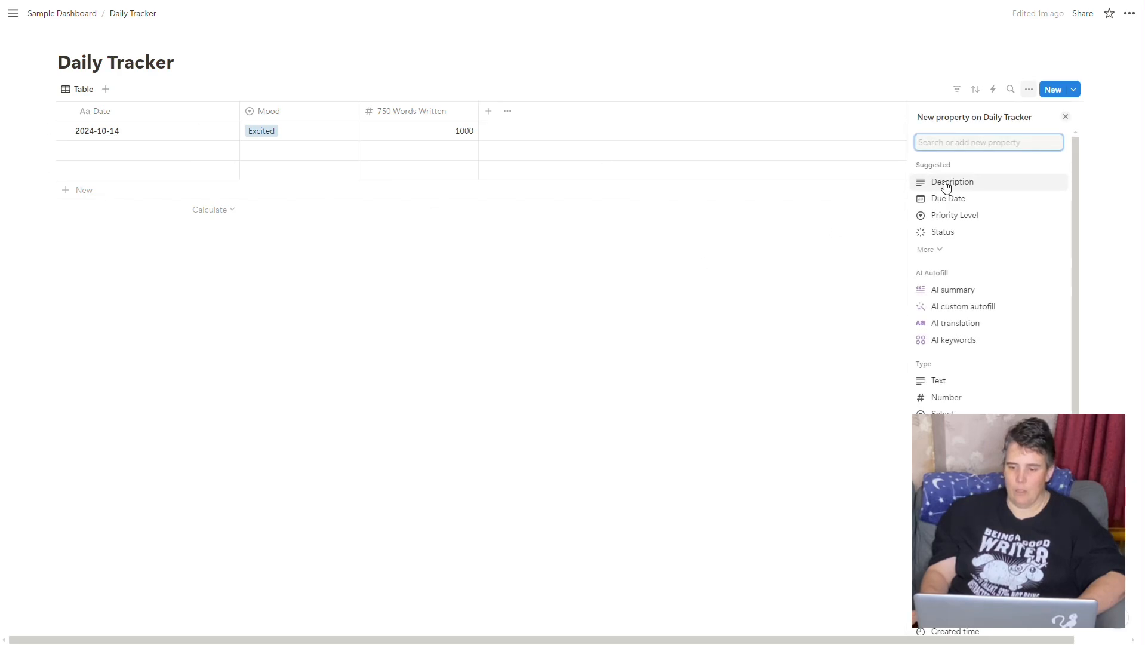
pyautogui.click(956, 381)
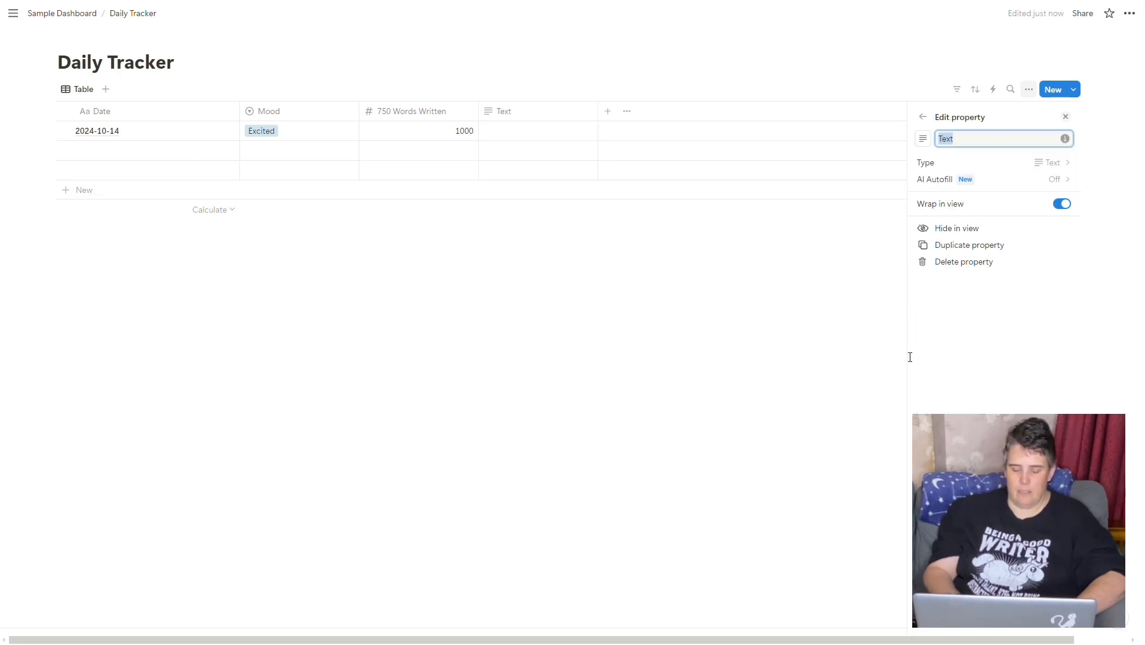
pyautogui.write('Movies Watched')
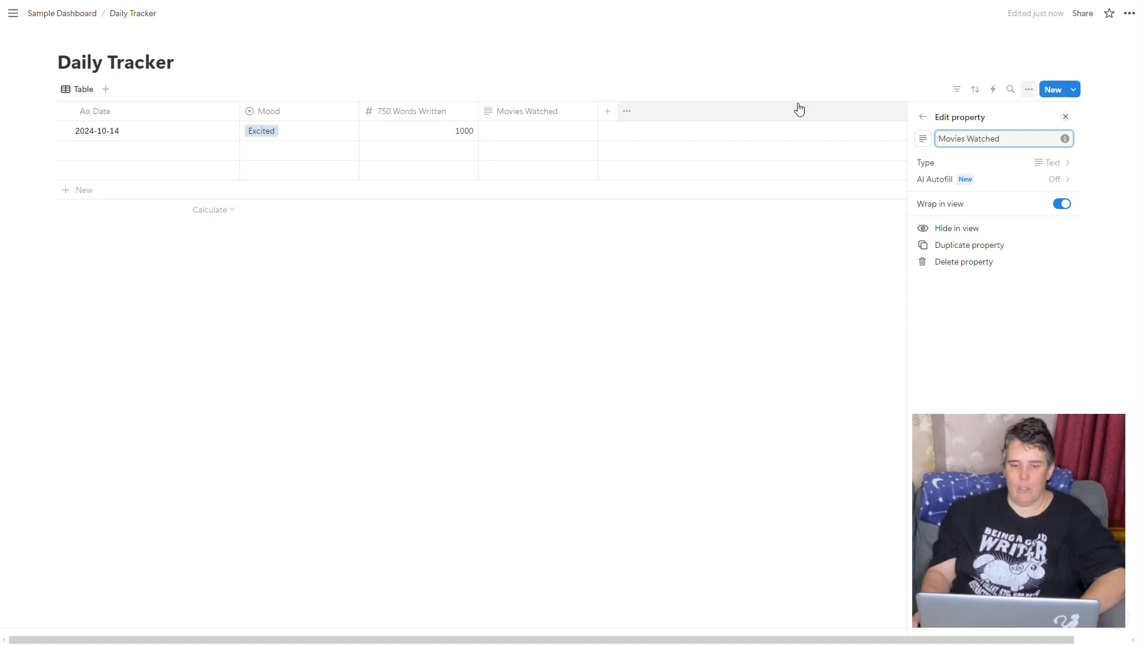
# Add a Text property named "Books Read" to the Daily Tracker table
pyautogui.click(602, 112)
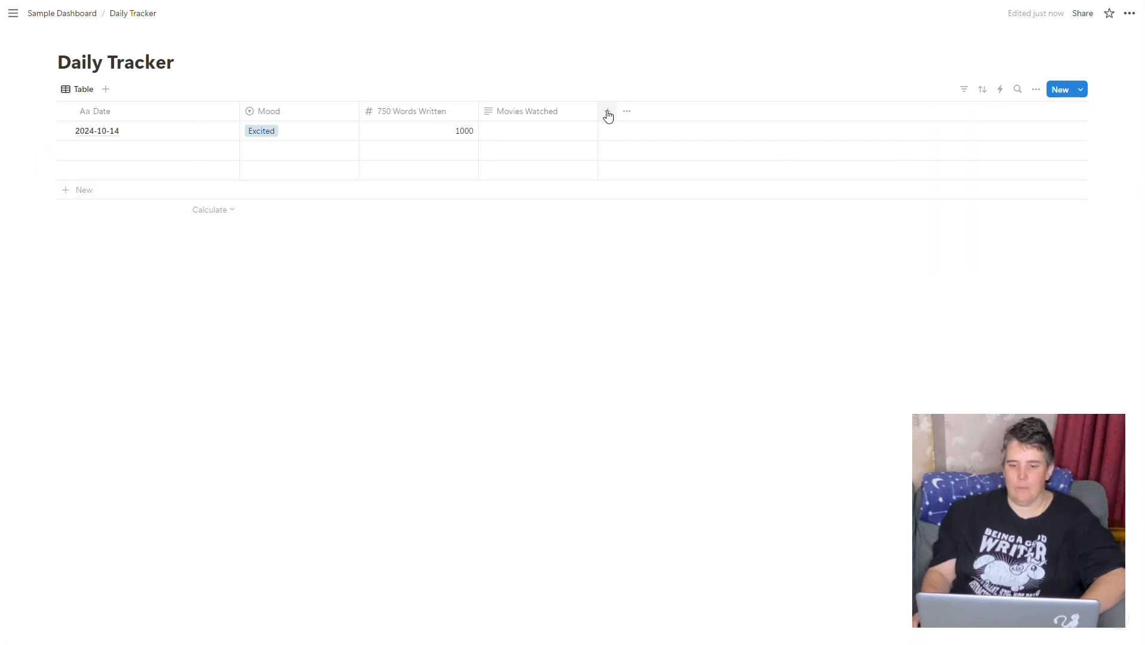
pyautogui.click(608, 112)
pyautogui.click(959, 380)
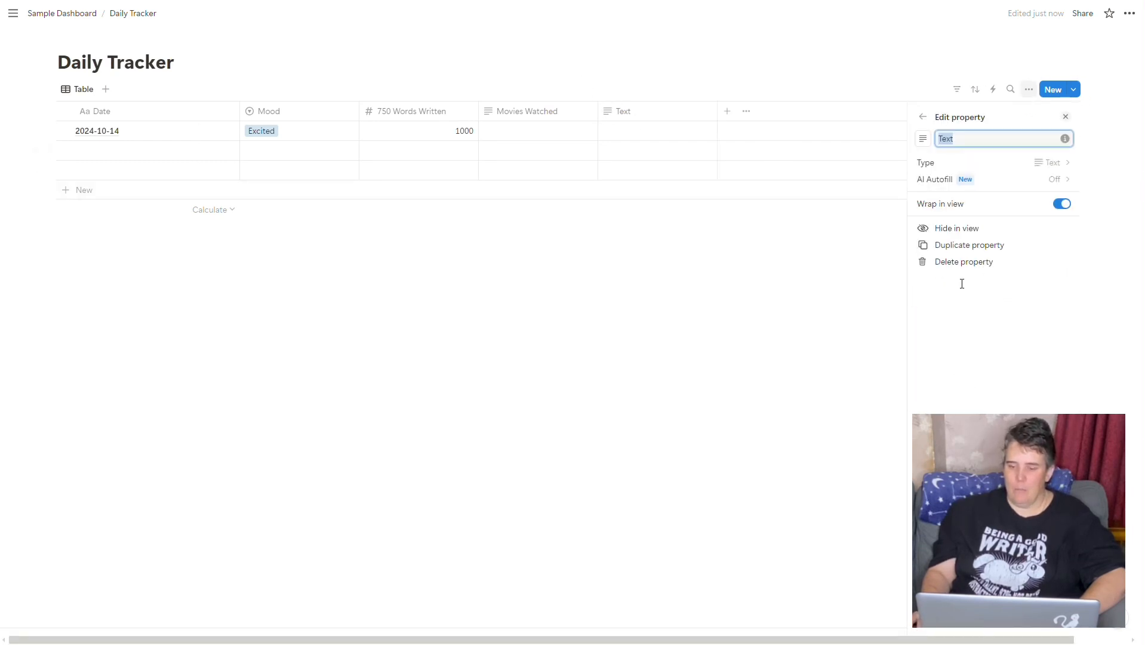
pyautogui.write('Books Read')
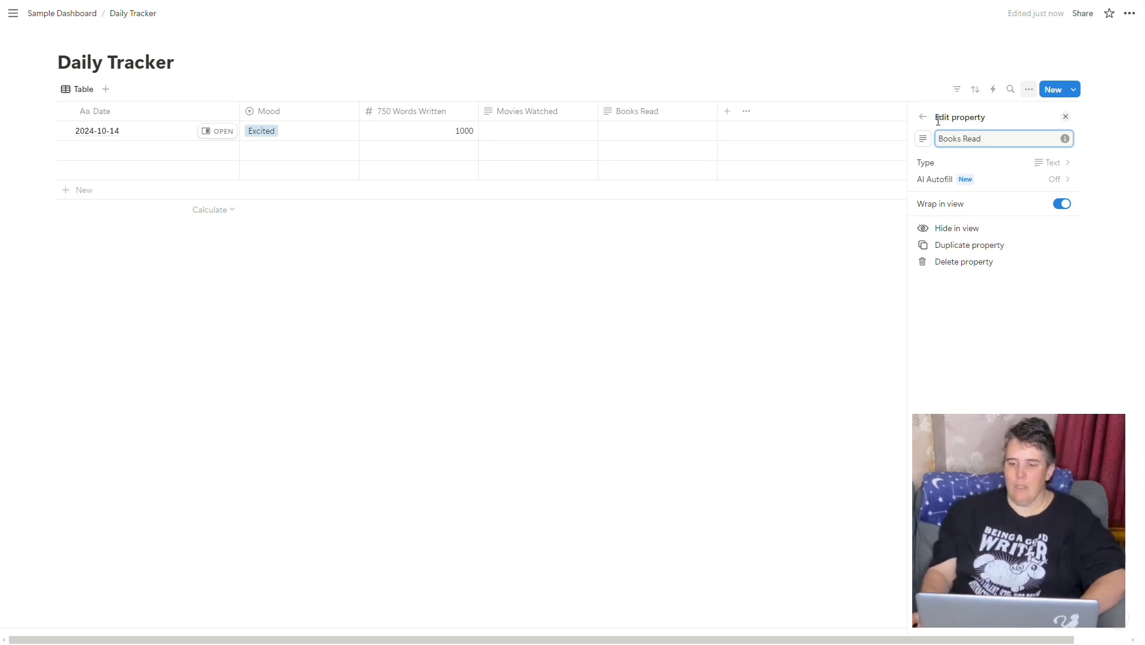
pyautogui.click(728, 111)
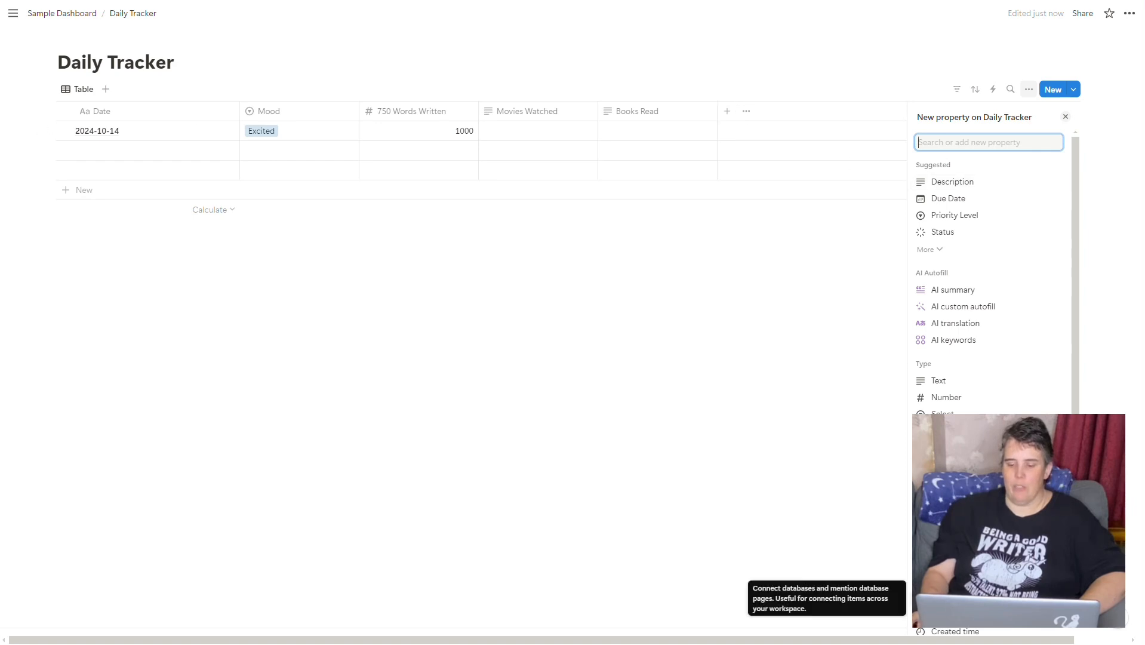
pyautogui.click(944, 598)
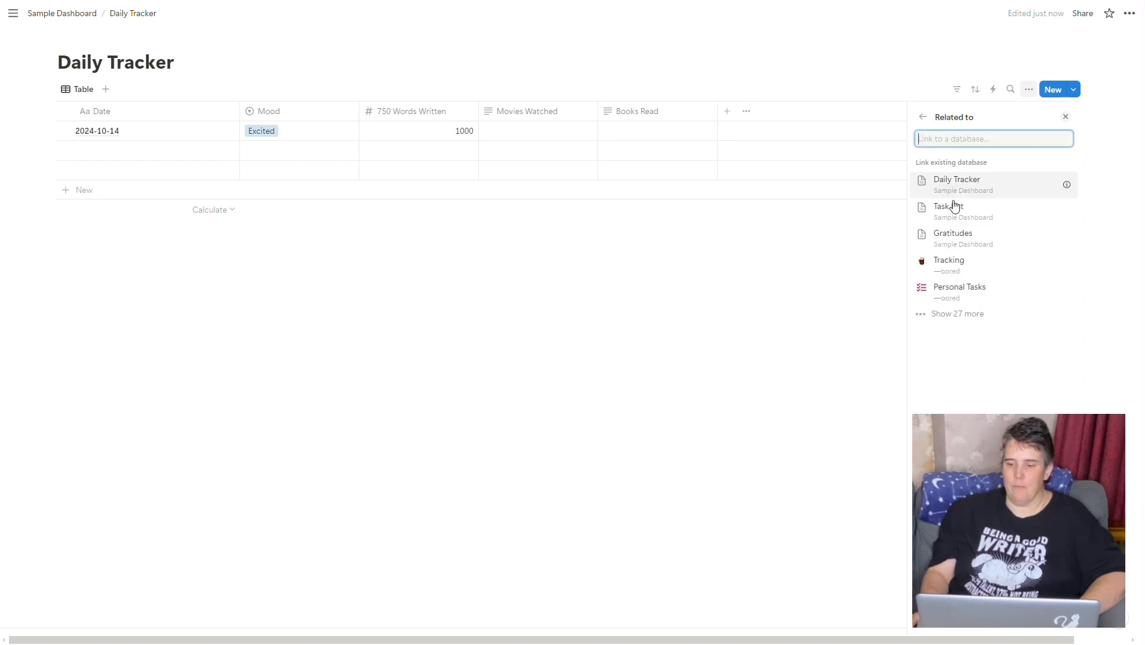
pyautogui.click(965, 243)
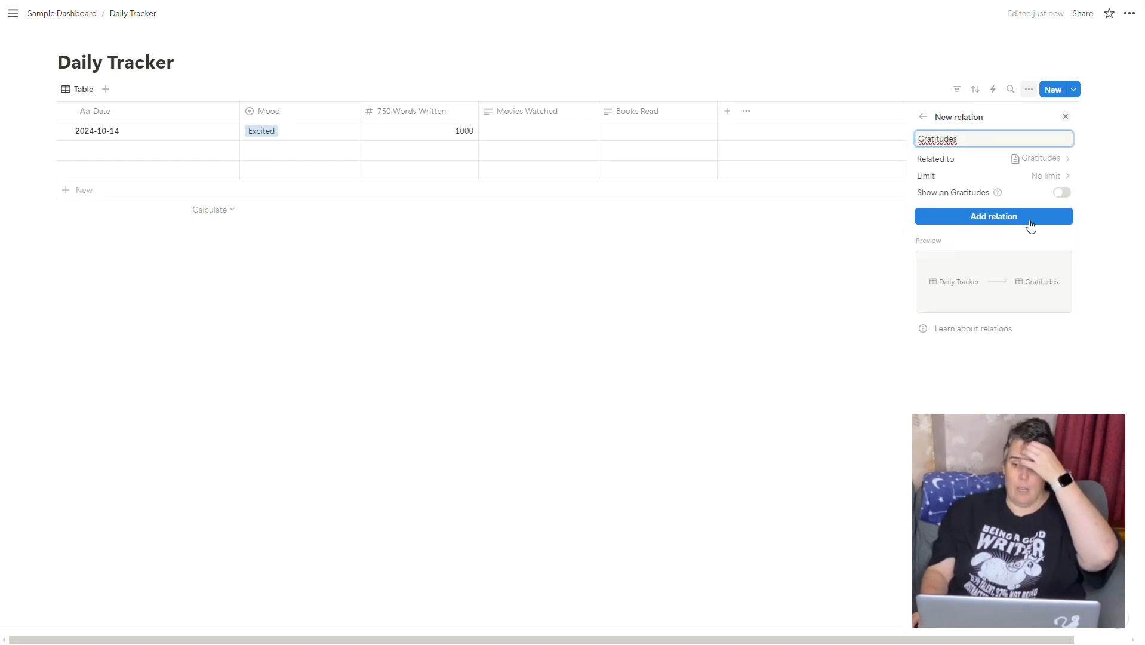
pyautogui.click(1061, 200)
pyautogui.click(1060, 200)
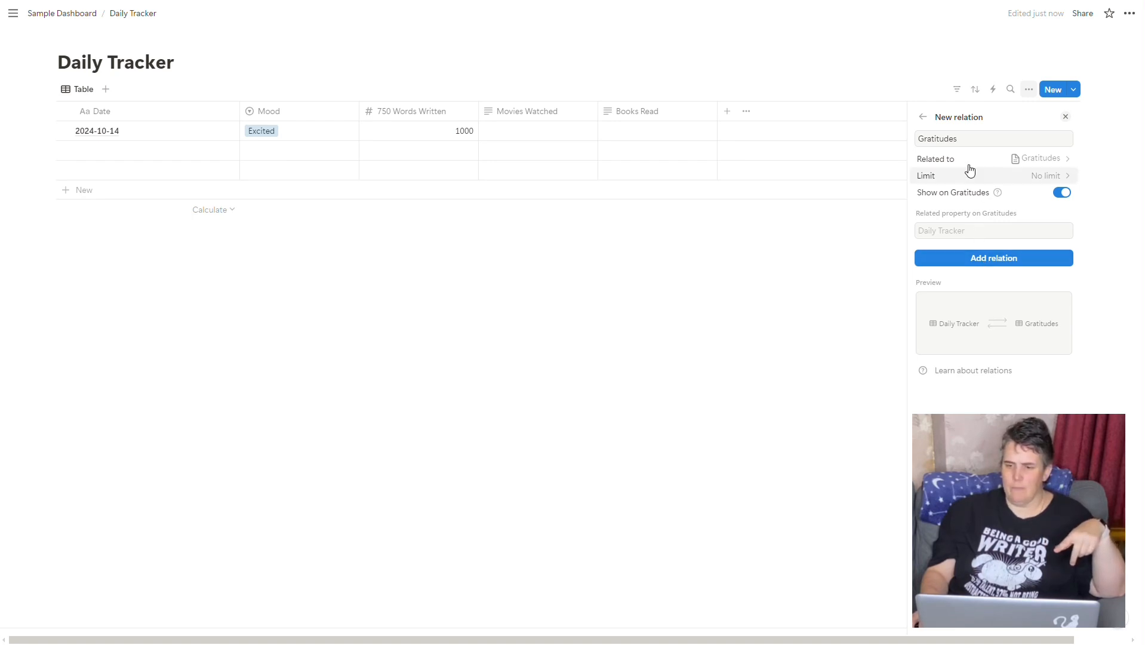
pyautogui.click(924, 118)
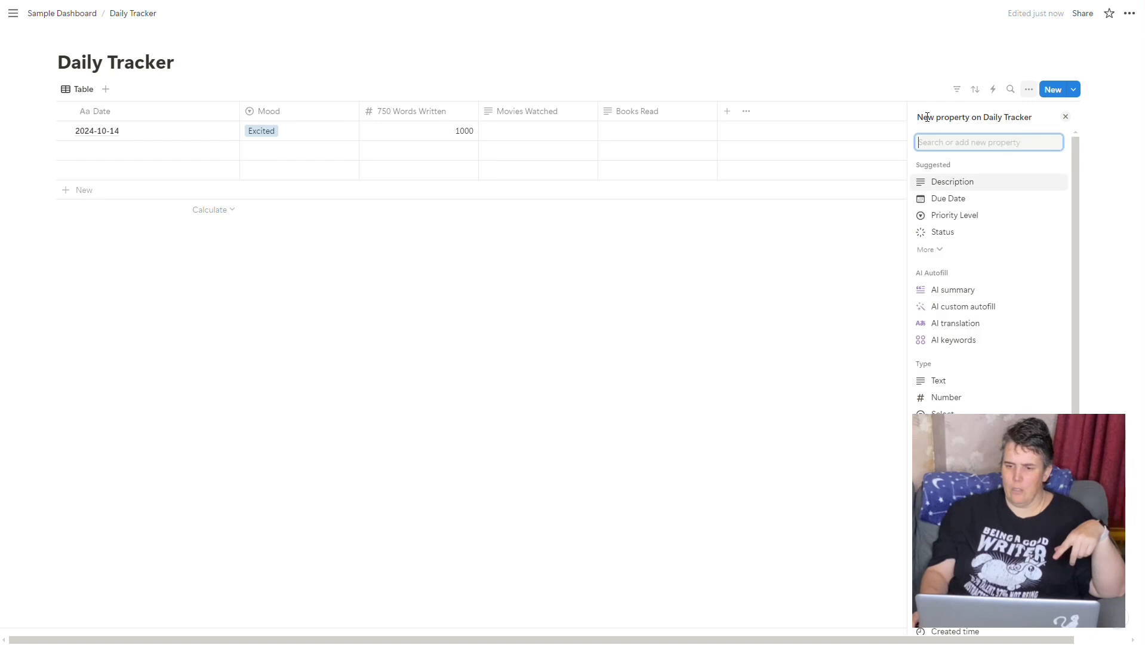
pyautogui.click(1066, 117)
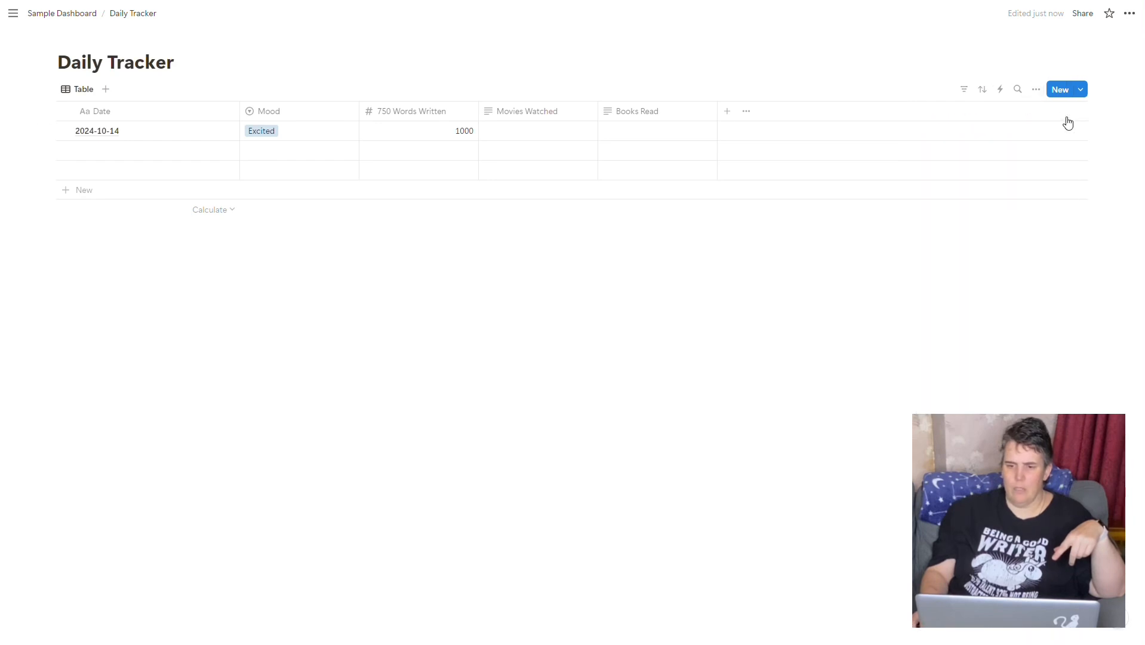
# Add a relation property to the Daily Tracker linked to the Gratitudes database, shown on Gratitudes too, and check its linkable pages
pyautogui.click(729, 112)
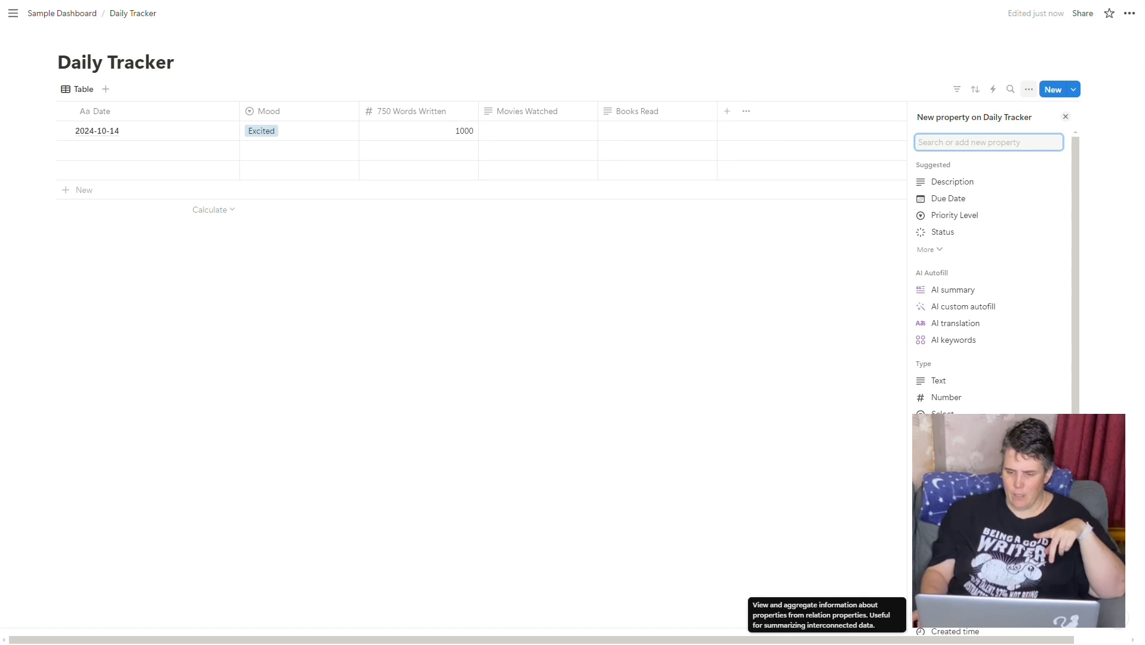
pyautogui.click(950, 598)
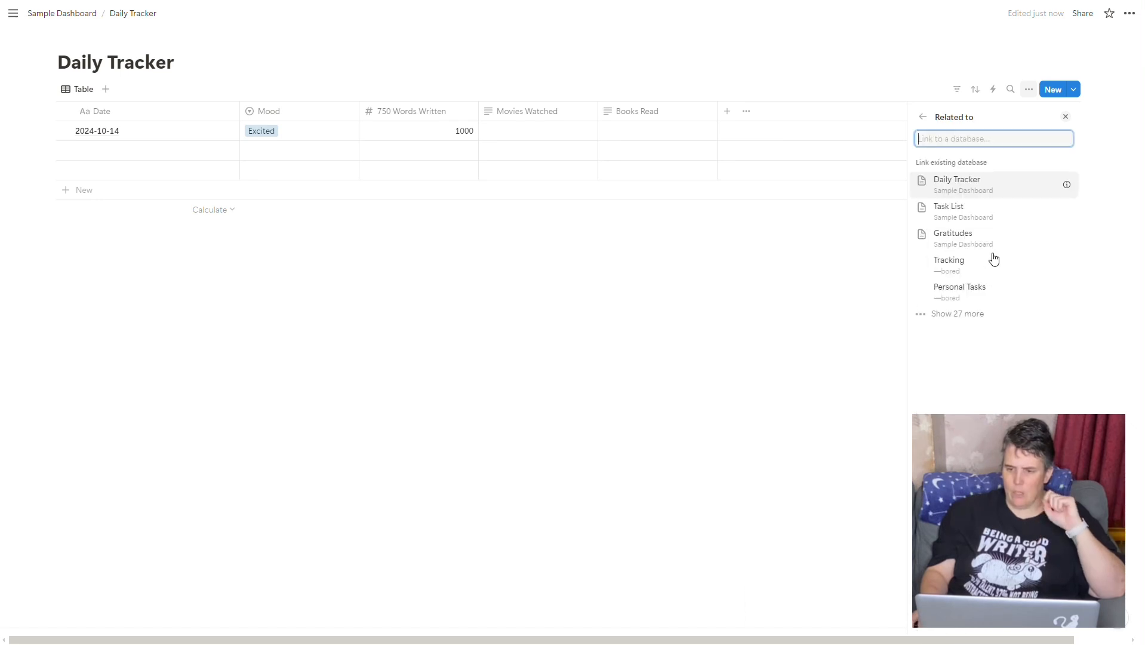
pyautogui.click(964, 238)
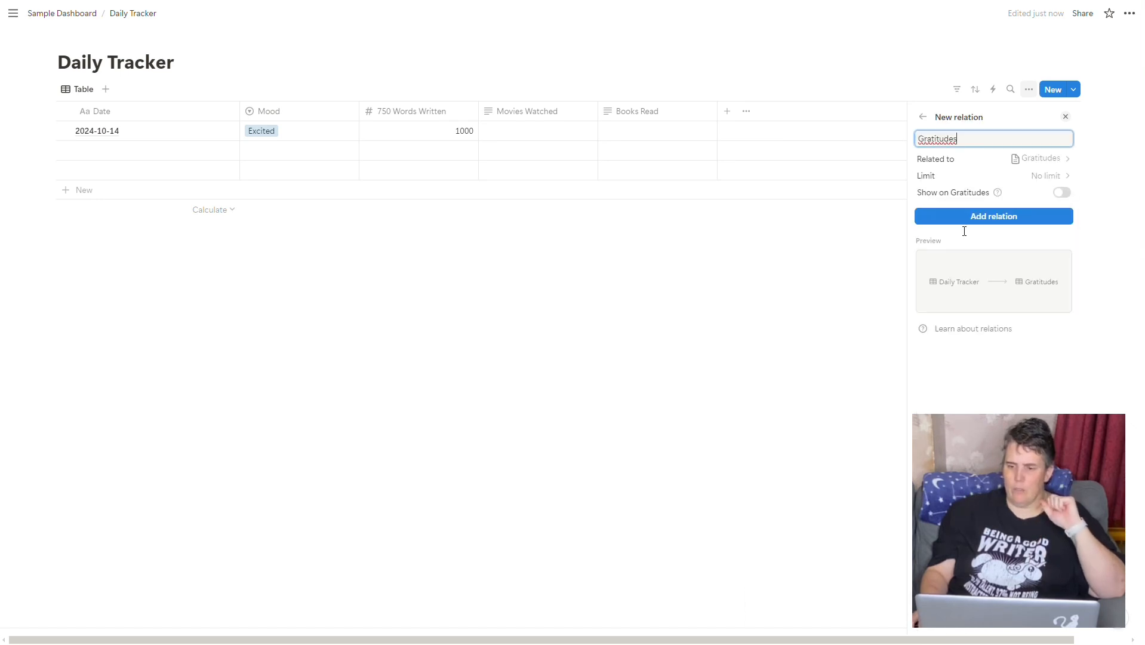
pyautogui.click(1062, 192)
pyautogui.click(986, 259)
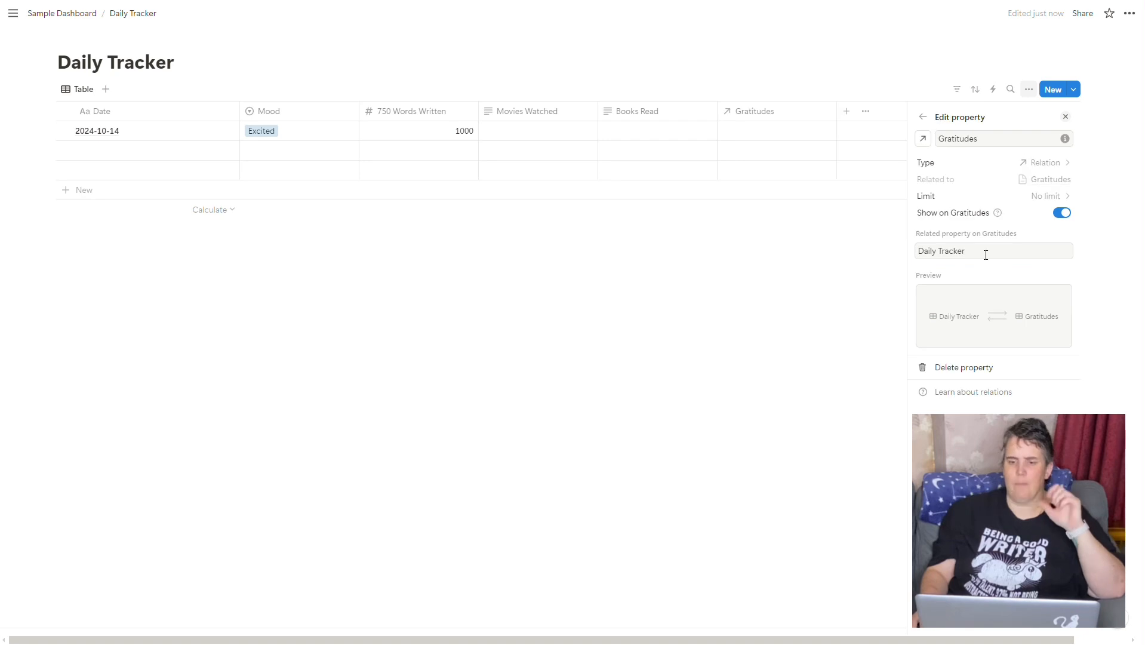
pyautogui.click(762, 137)
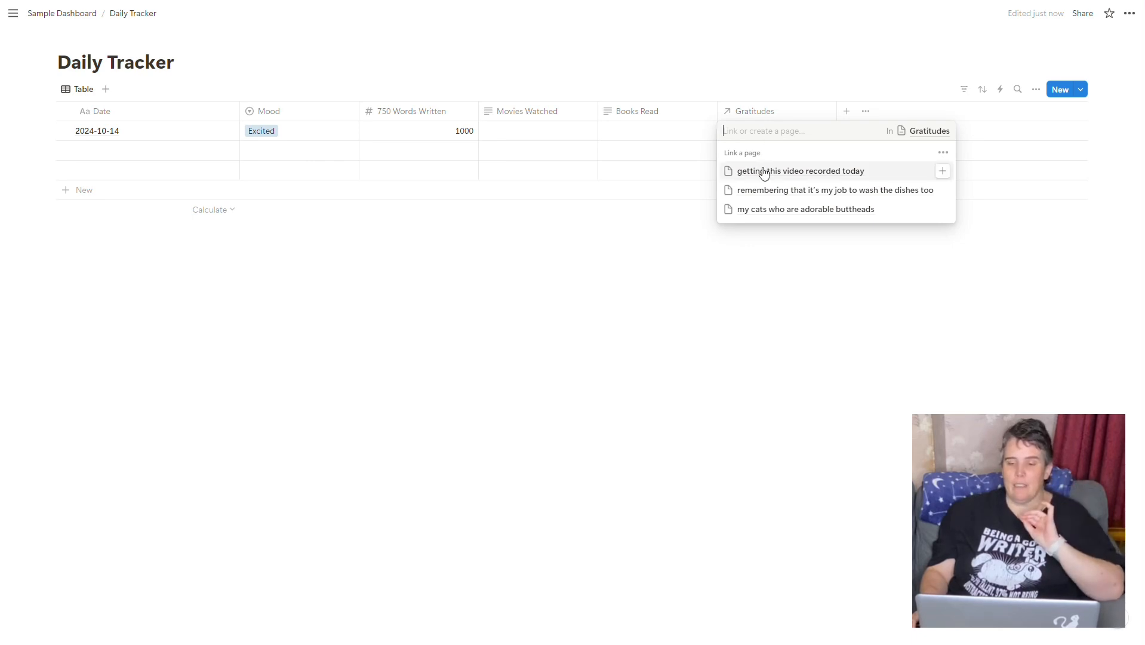
pyautogui.press('Escape')
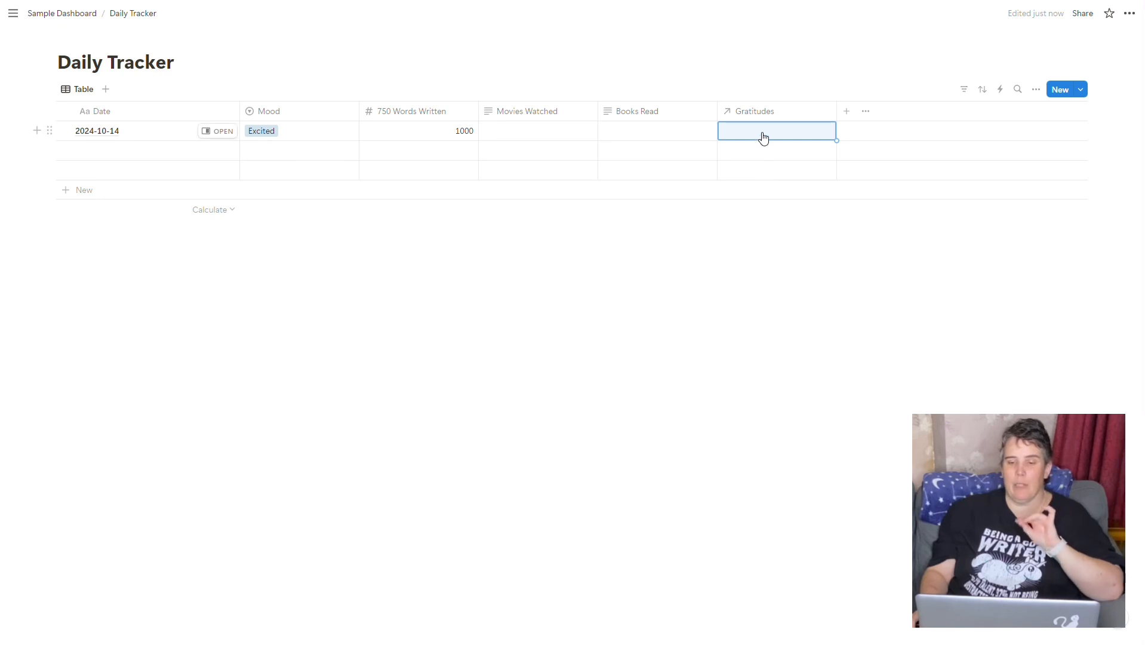
# Move the gratitudes table on the Sample Dashboard out of its column to full width directly beneath the "Books Read" line
pyautogui.click(65, 18)
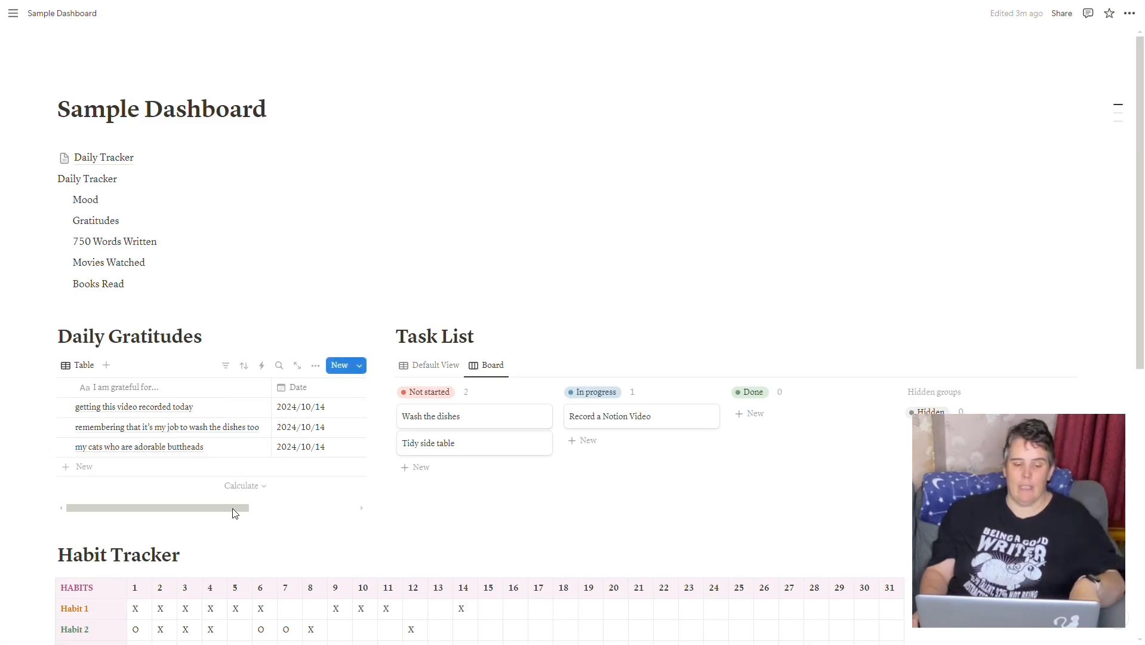
pyautogui.moveTo(238, 508); pyautogui.dragTo(337, 511)
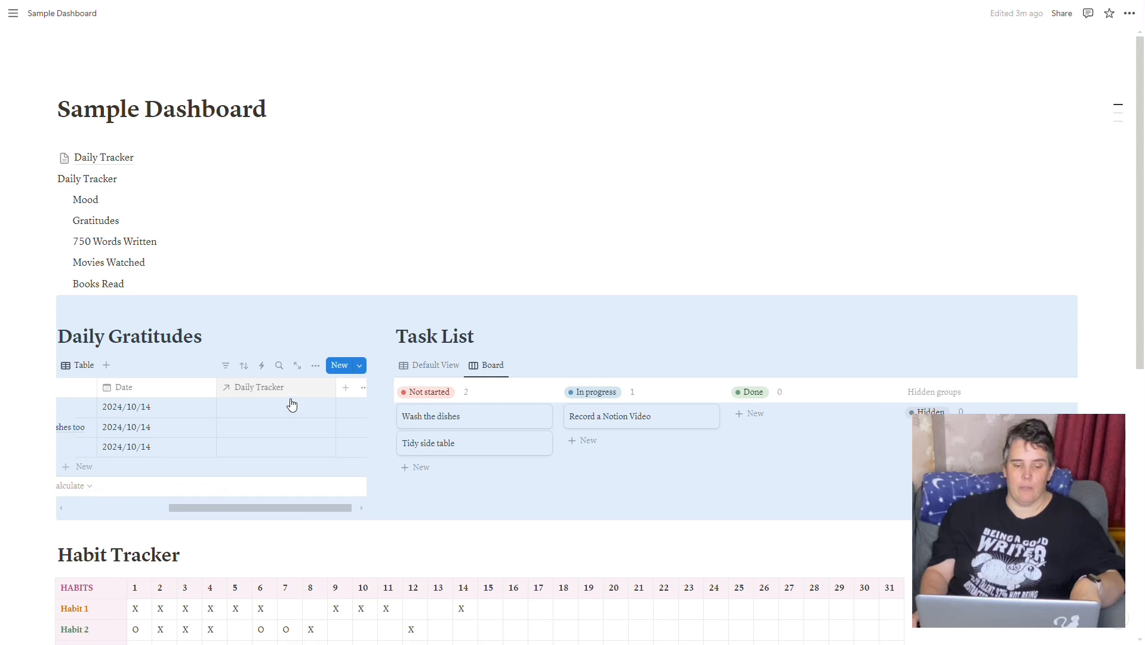
pyautogui.click(290, 421)
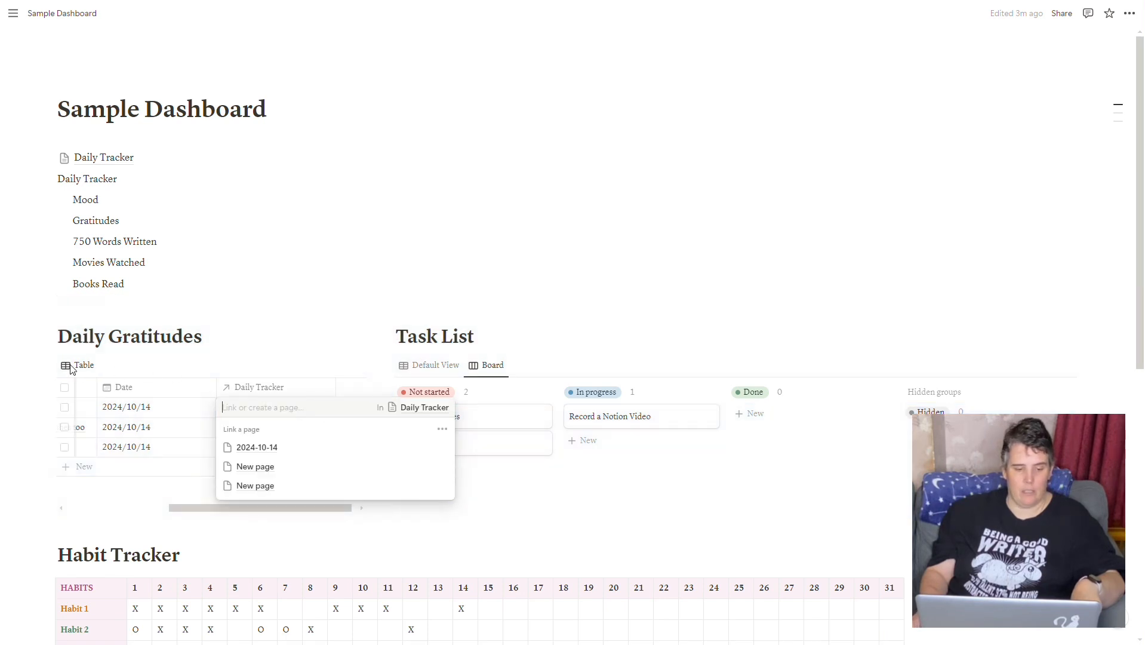
pyautogui.press('Escape')
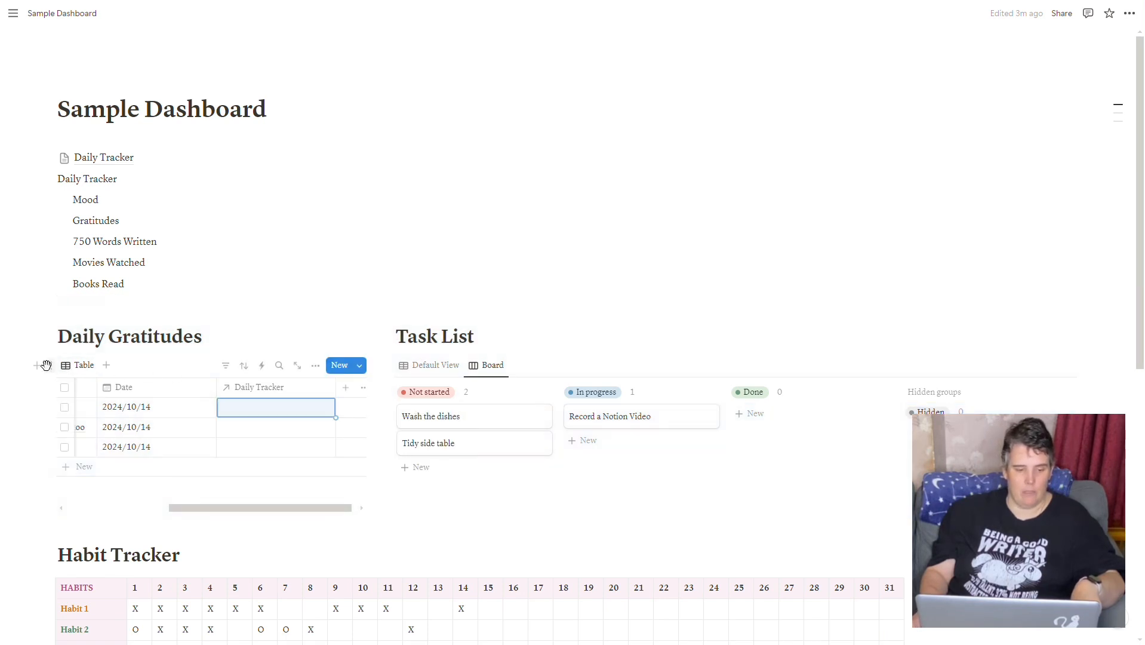
pyautogui.moveTo(41, 364); pyautogui.dragTo(42, 294)
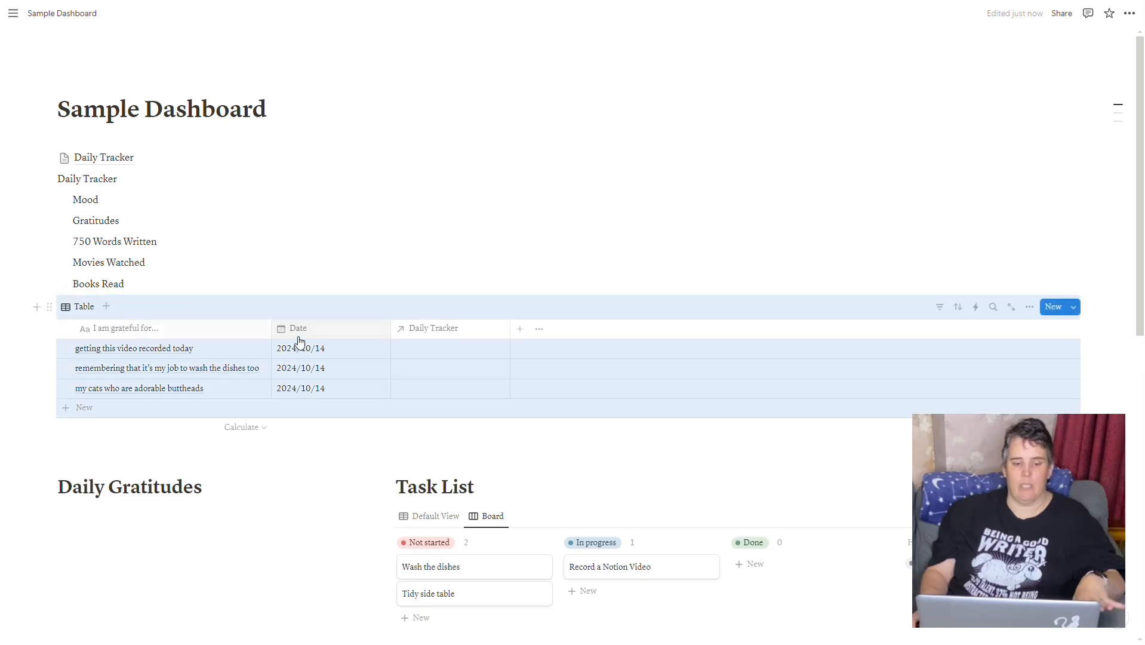
# Rename the Daily Tracker relation property in the gratitudes table to "Date Read"
pyautogui.click(438, 334)
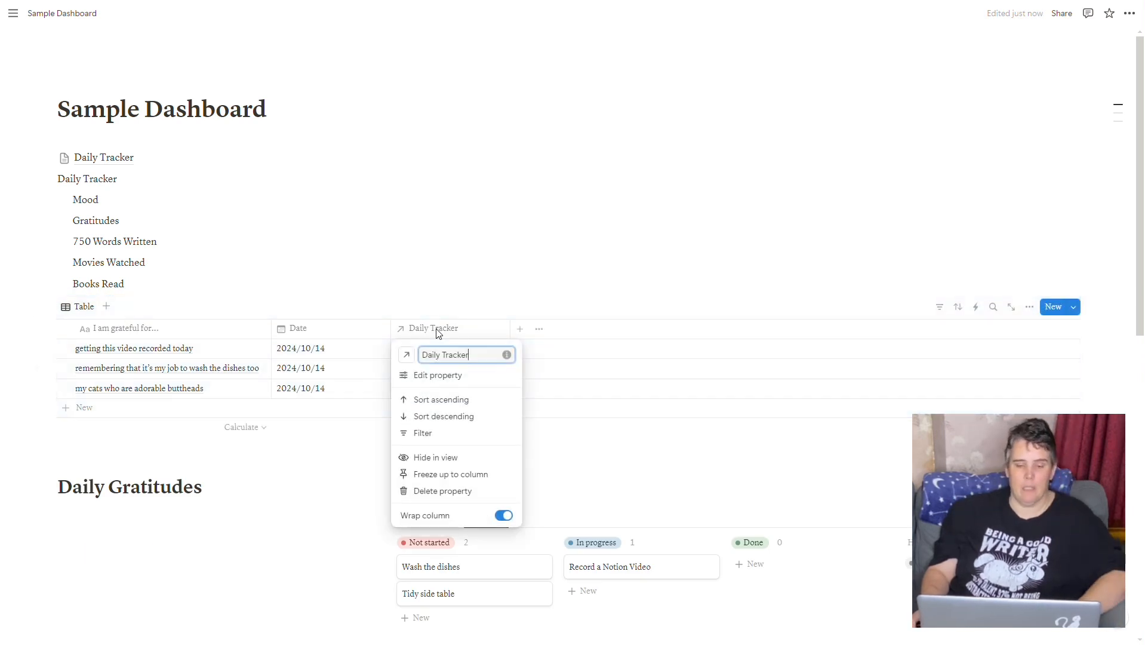
pyautogui.tripleClick(452, 349)
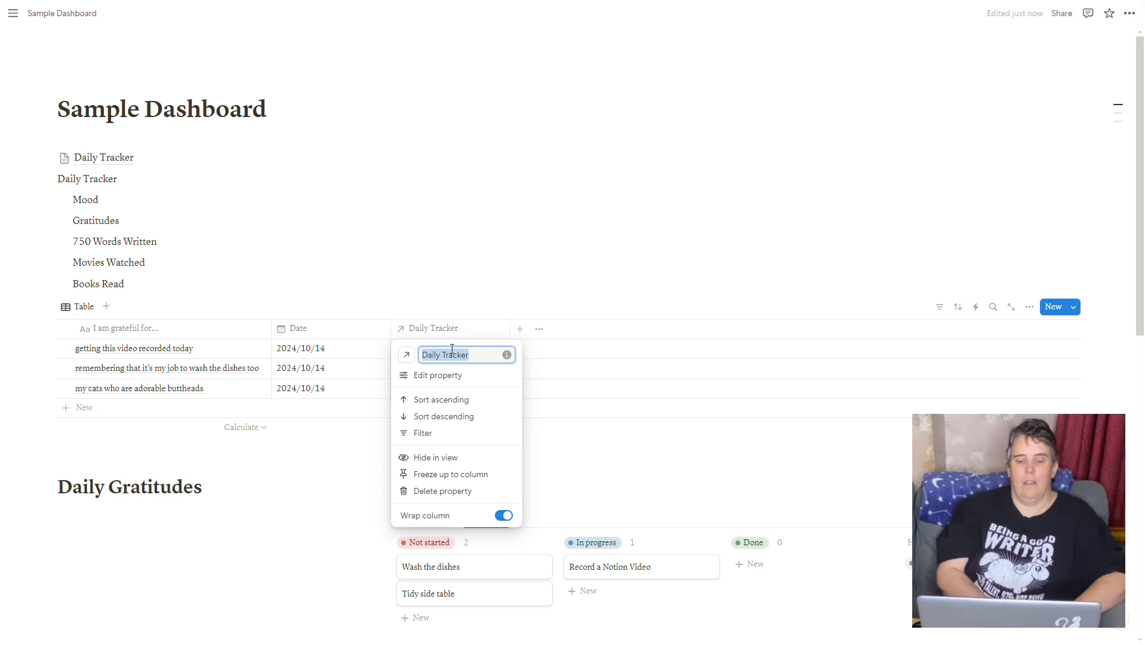
pyautogui.write('Date Read')
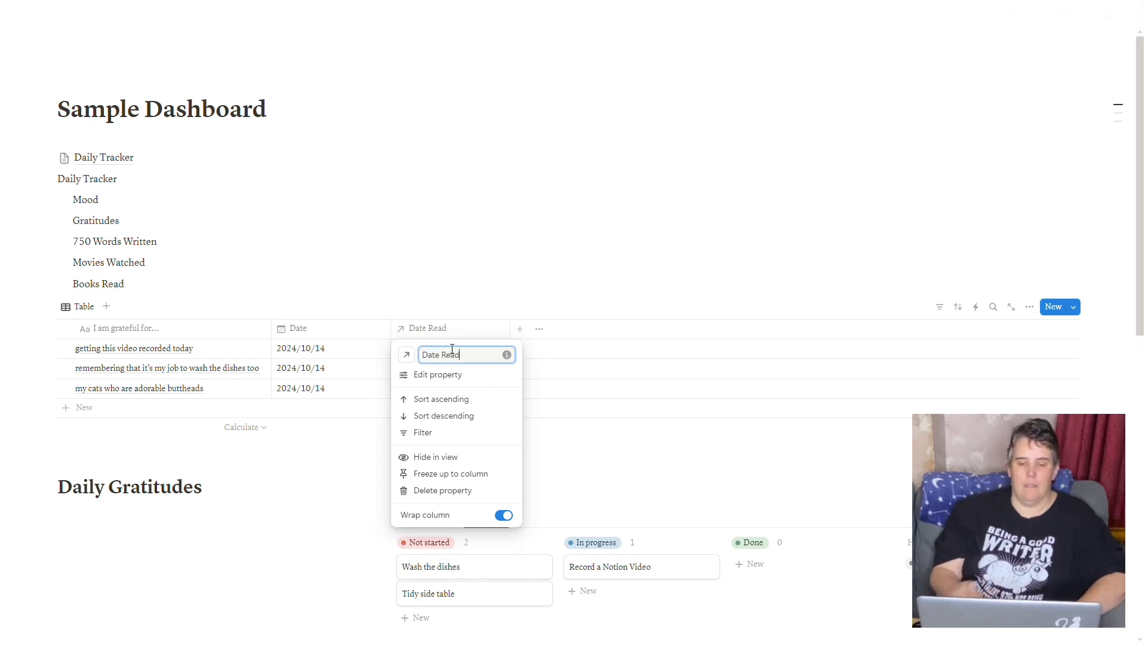
pyautogui.click(351, 332)
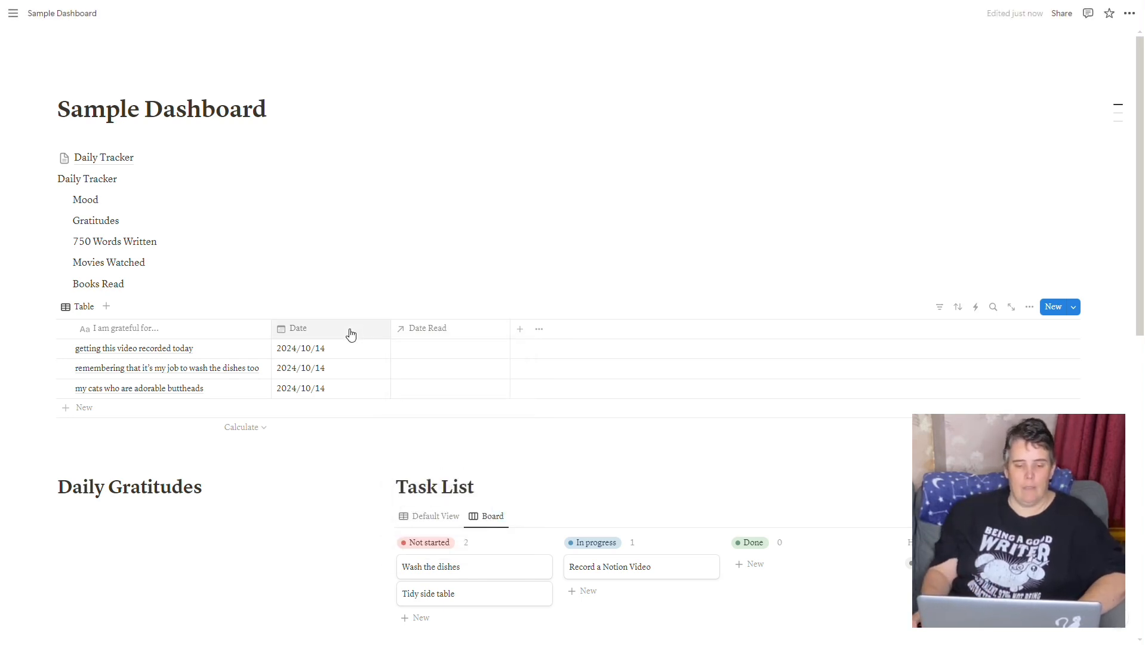
# Delete the original Date property from the Gratitudes database
pyautogui.click(352, 334)
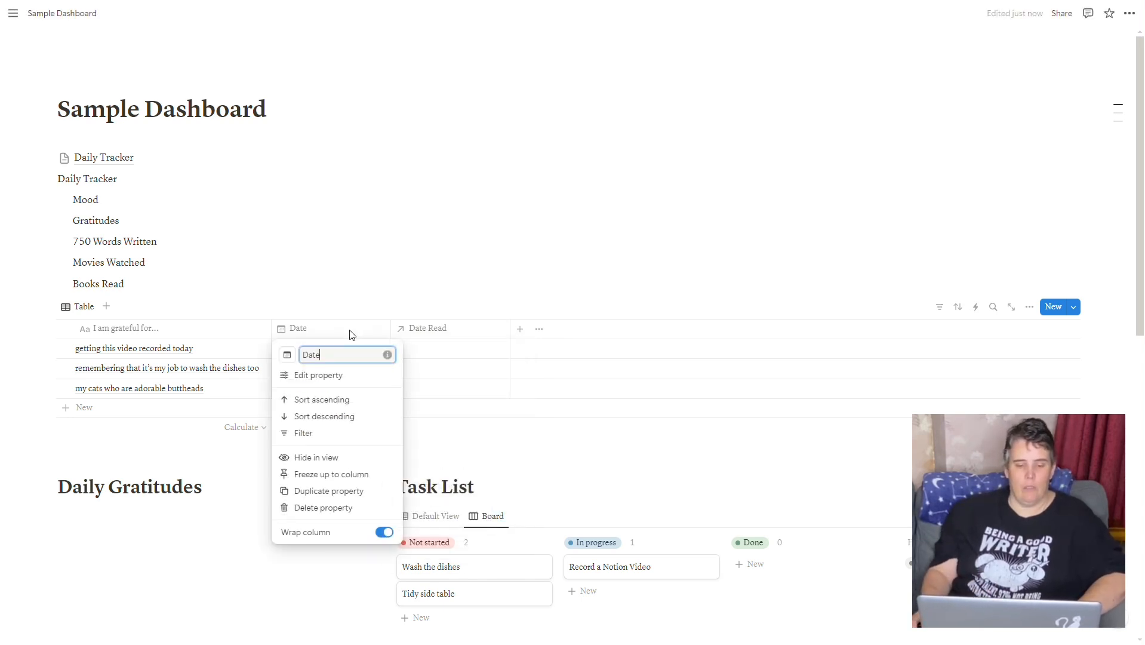
pyautogui.click(316, 508)
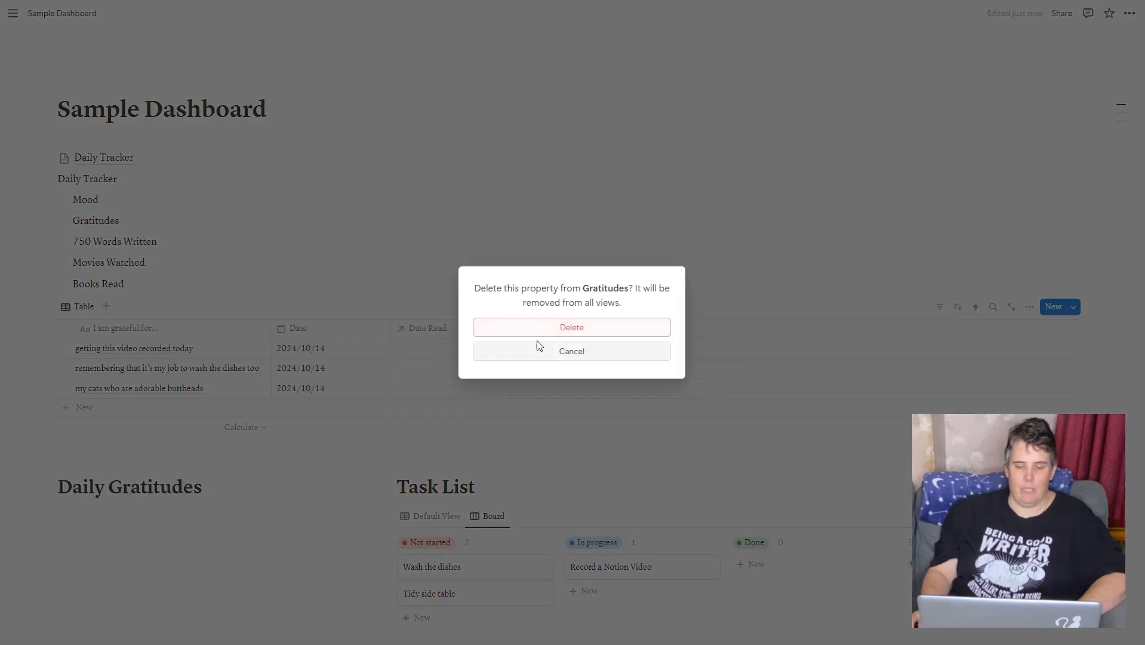
pyautogui.click(589, 338)
# Link all three gratitude entries to the 2024-10-14 page of the Daily Tracker through the Date Read relation
pyautogui.click(310, 346)
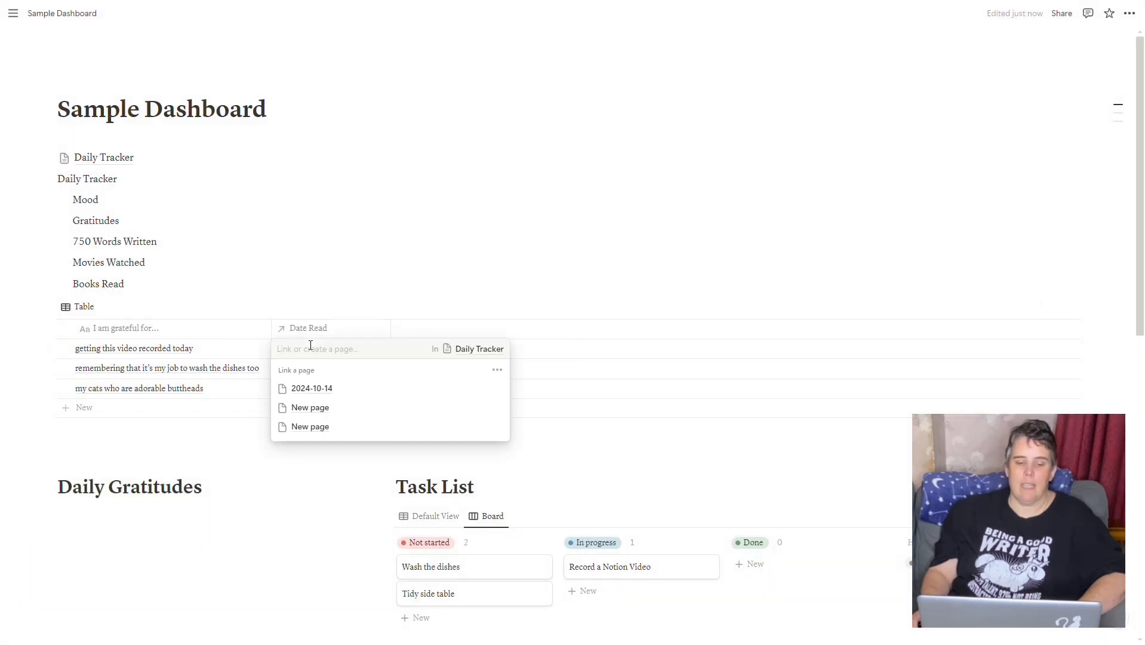
pyautogui.click(320, 393)
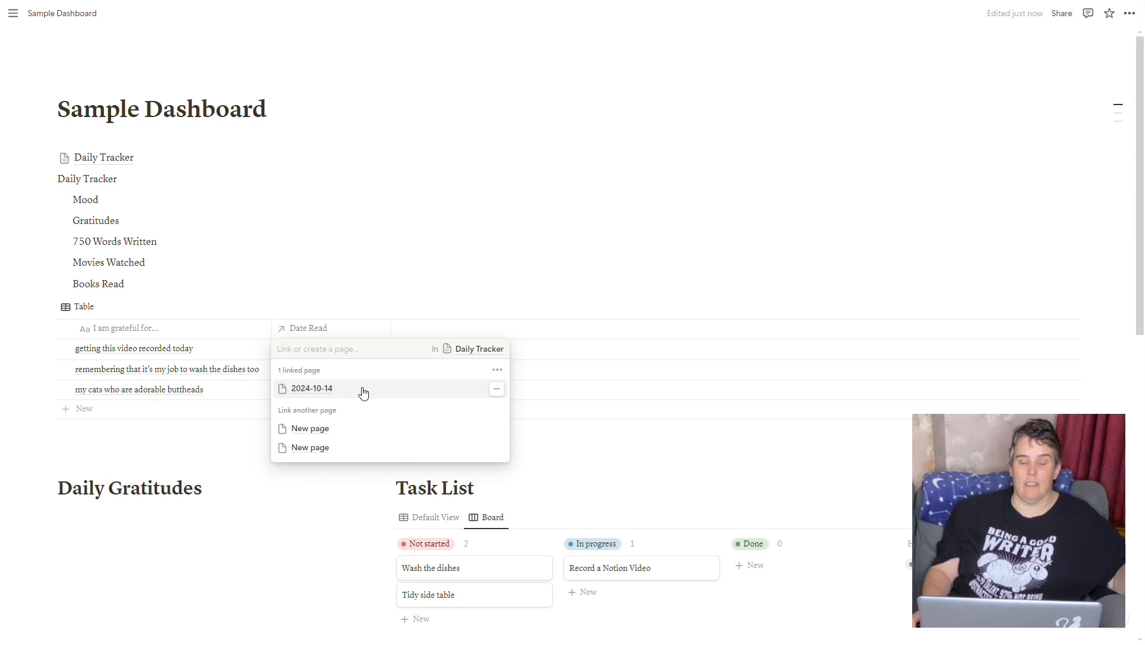
pyautogui.click(338, 258)
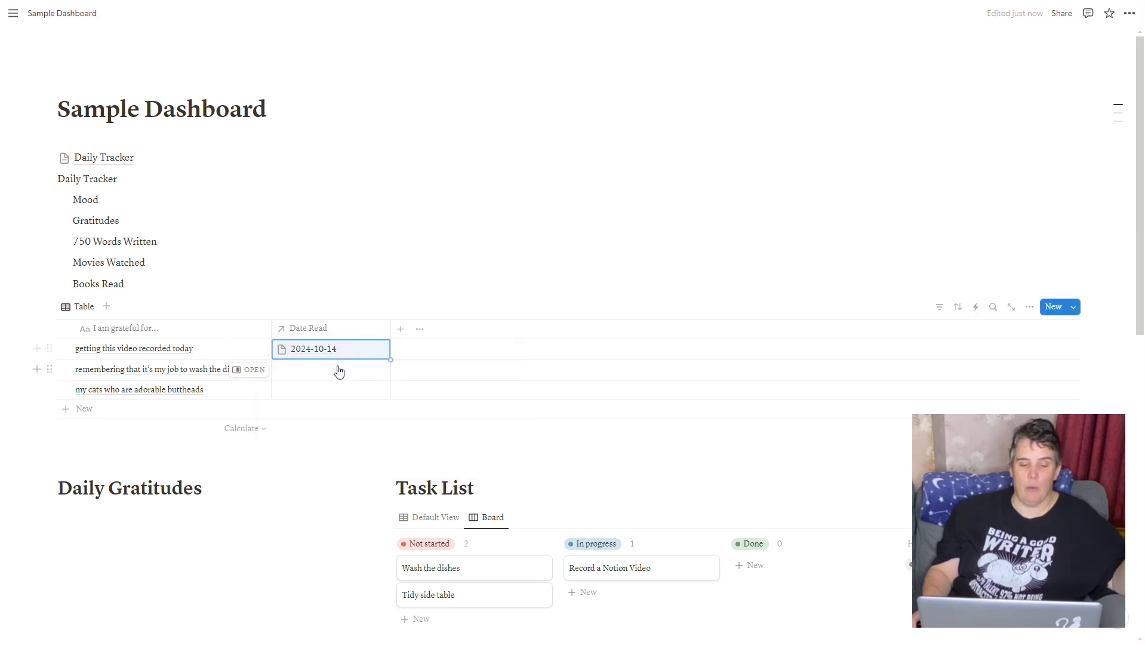
pyautogui.click(337, 369)
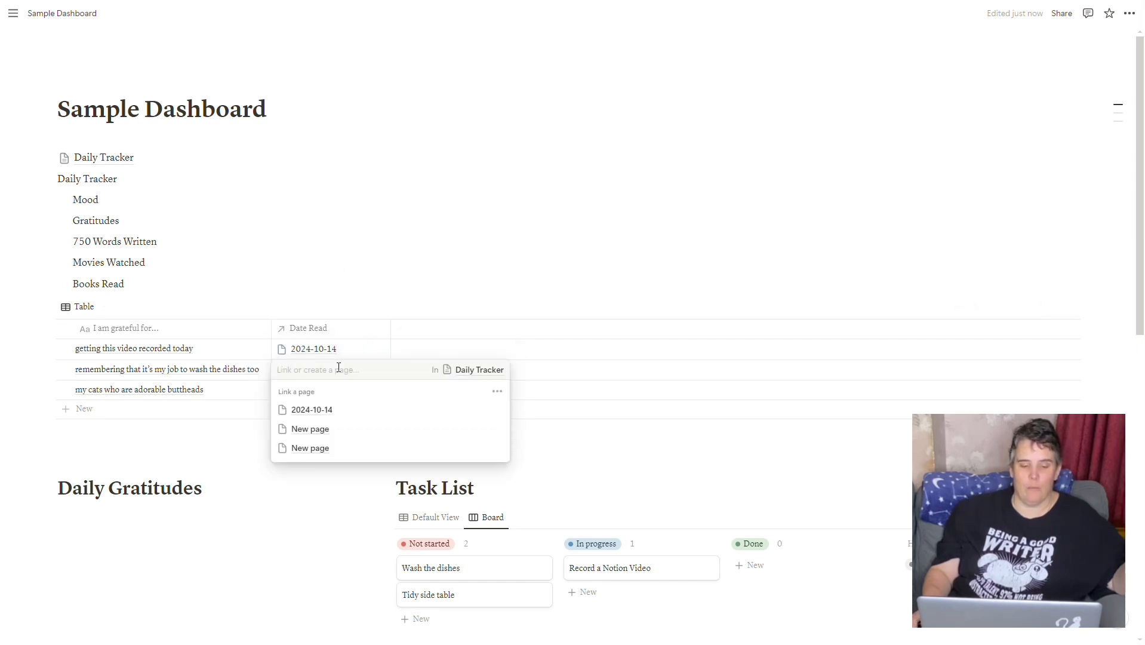
pyautogui.click(316, 410)
pyautogui.press('Escape')
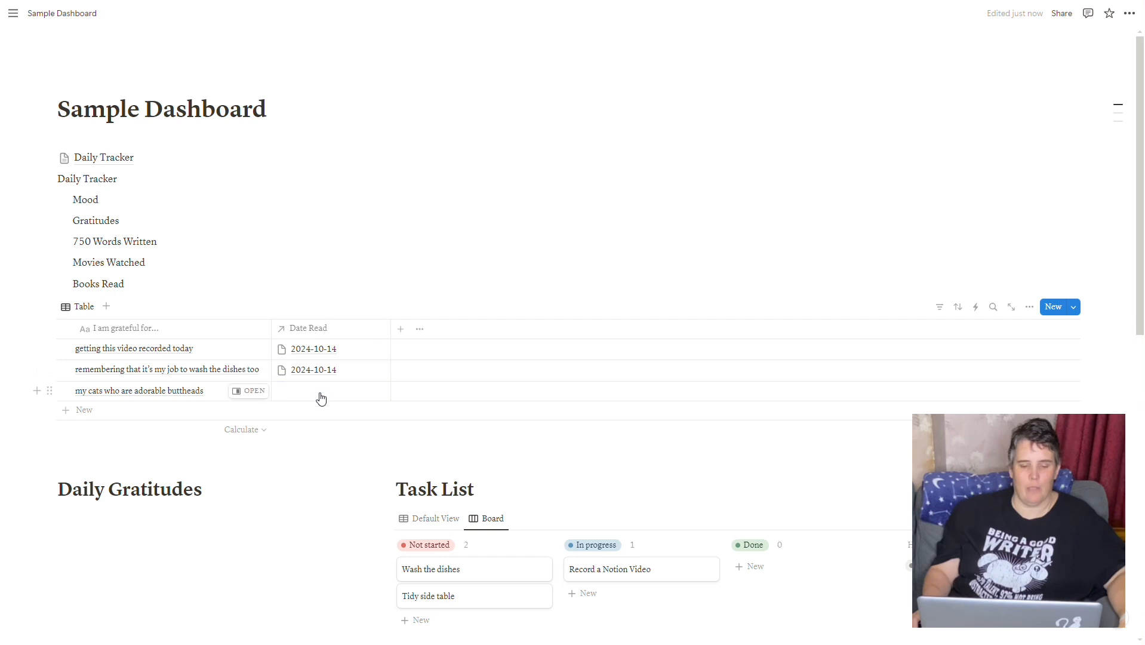
pyautogui.click(322, 392)
pyautogui.click(316, 431)
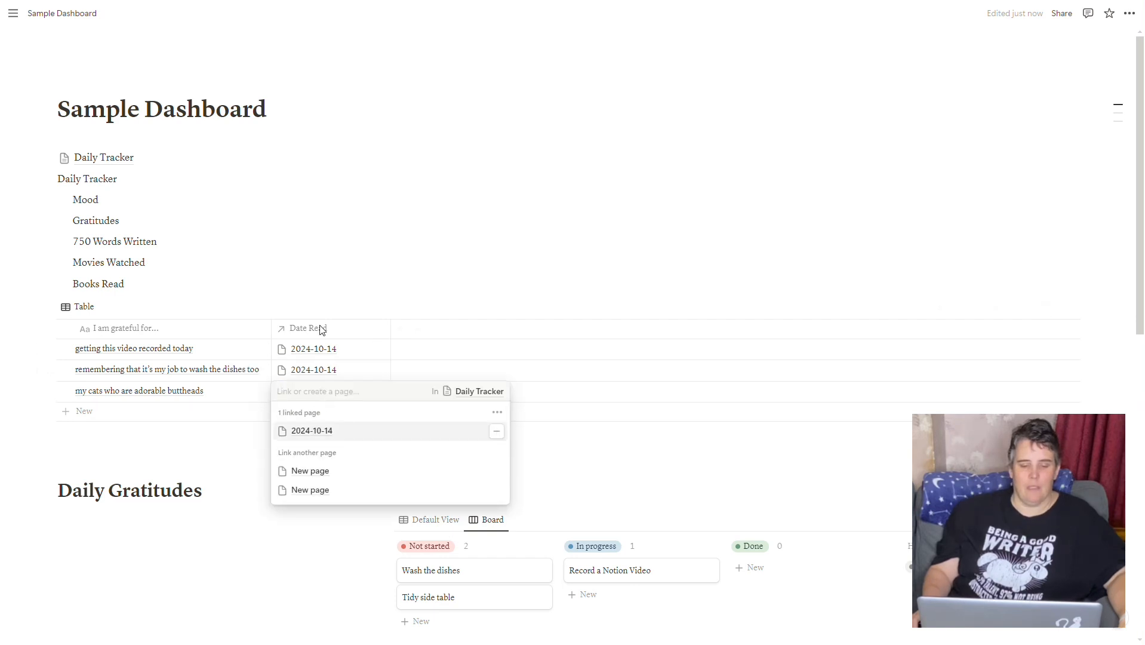
pyautogui.press('Escape')
# Rename the Date Read relation property in the gratitudes table to "Date"
pyautogui.click(320, 329)
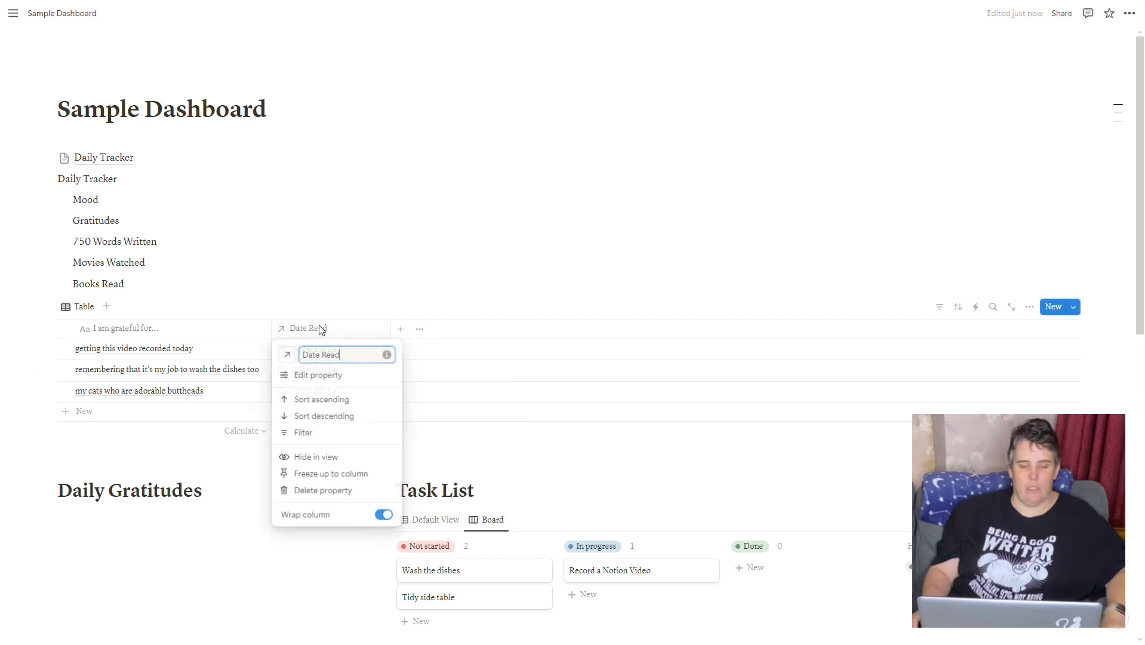
pyautogui.doubleClick(328, 354)
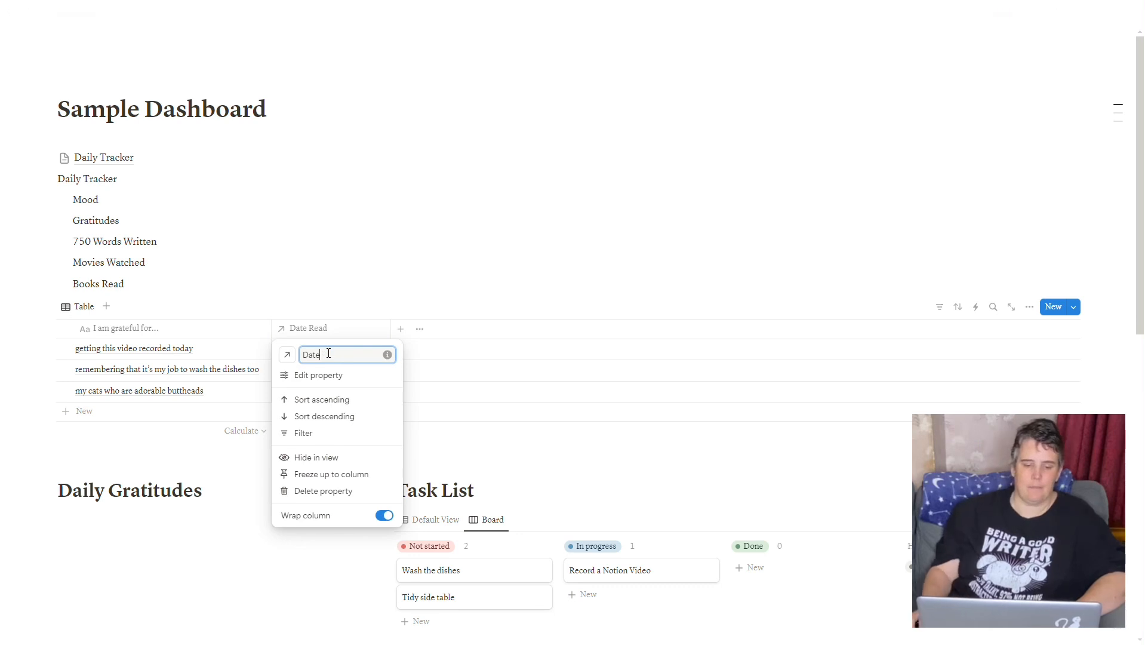
pyautogui.click(486, 248)
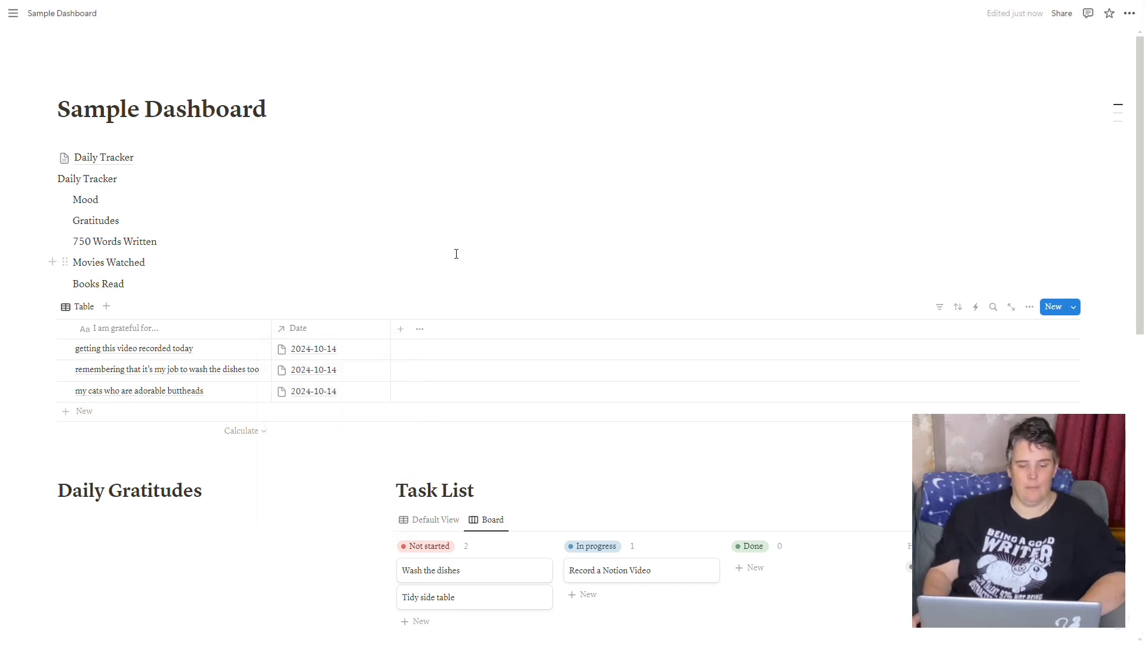
# Open the Daily Tracker and widen its Gratitudes column so each linked entry fits on one line
pyautogui.click(112, 159)
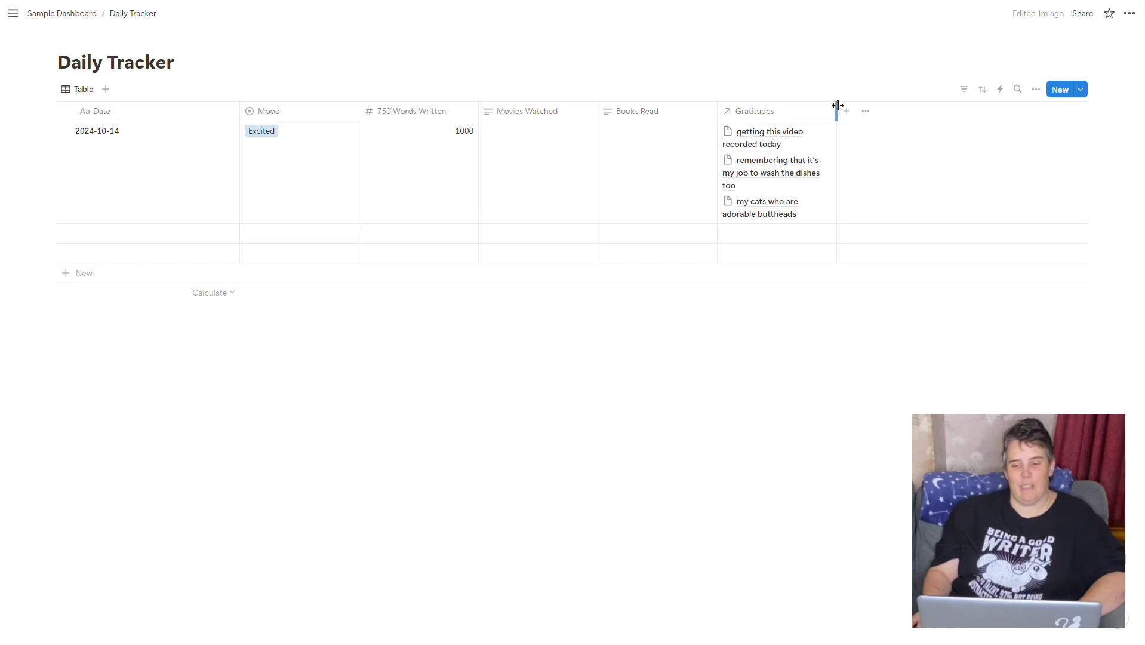
pyautogui.moveTo(838, 105); pyautogui.dragTo(951, 106)
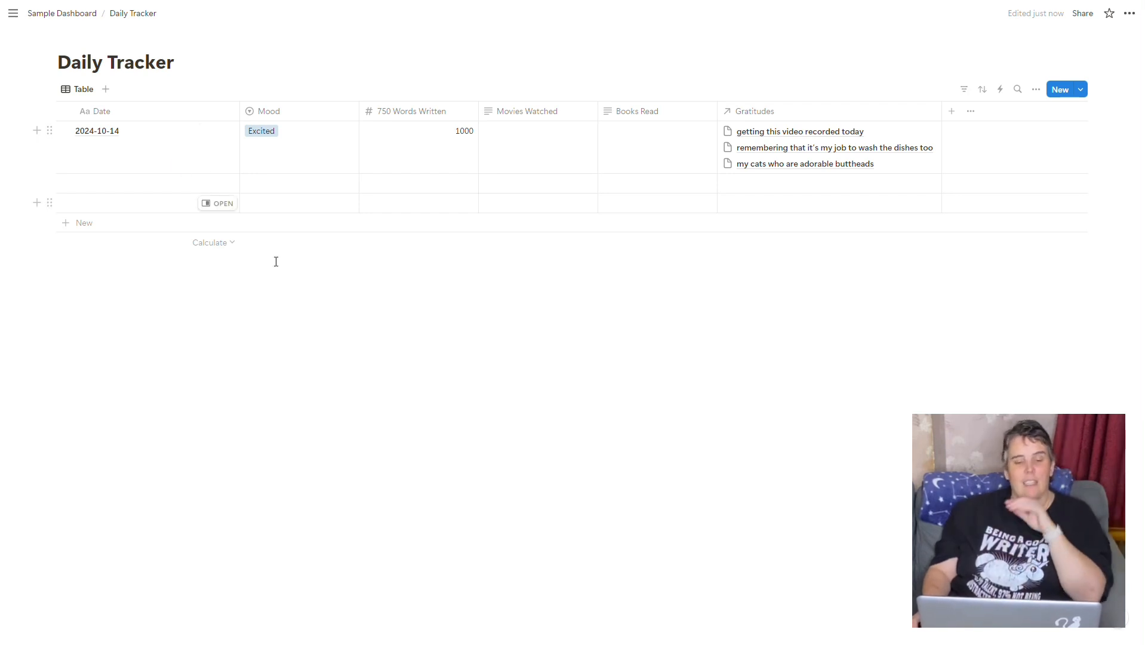
# Return to the Sample Dashboard and move the gratitudes table back under the Daily Gratitudes heading beside the Task List
pyautogui.click(89, 16)
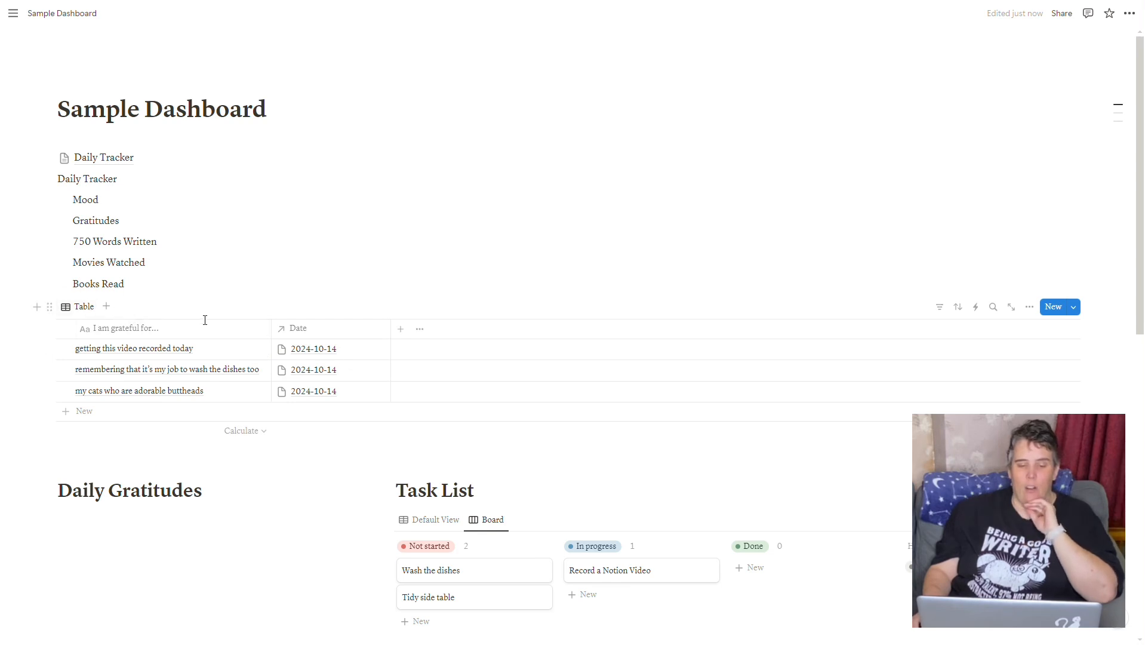
pyautogui.scroll(-2, 292, 274)
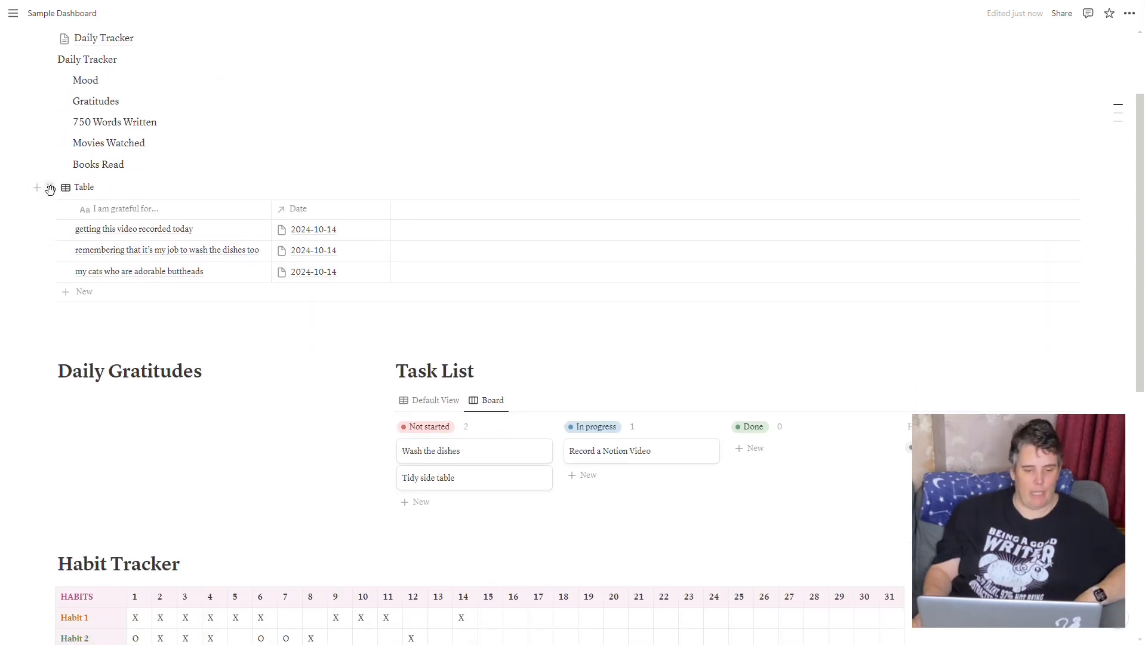
pyautogui.moveTo(50, 187); pyautogui.dragTo(69, 393)
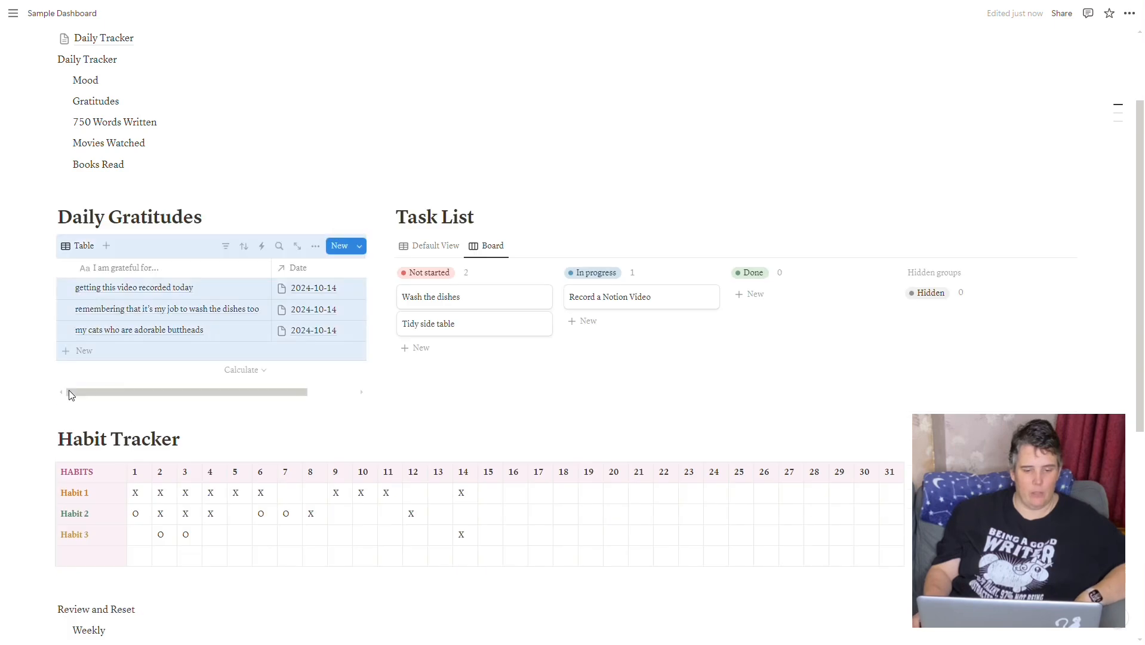
pyautogui.click(344, 271)
pyautogui.click(194, 276)
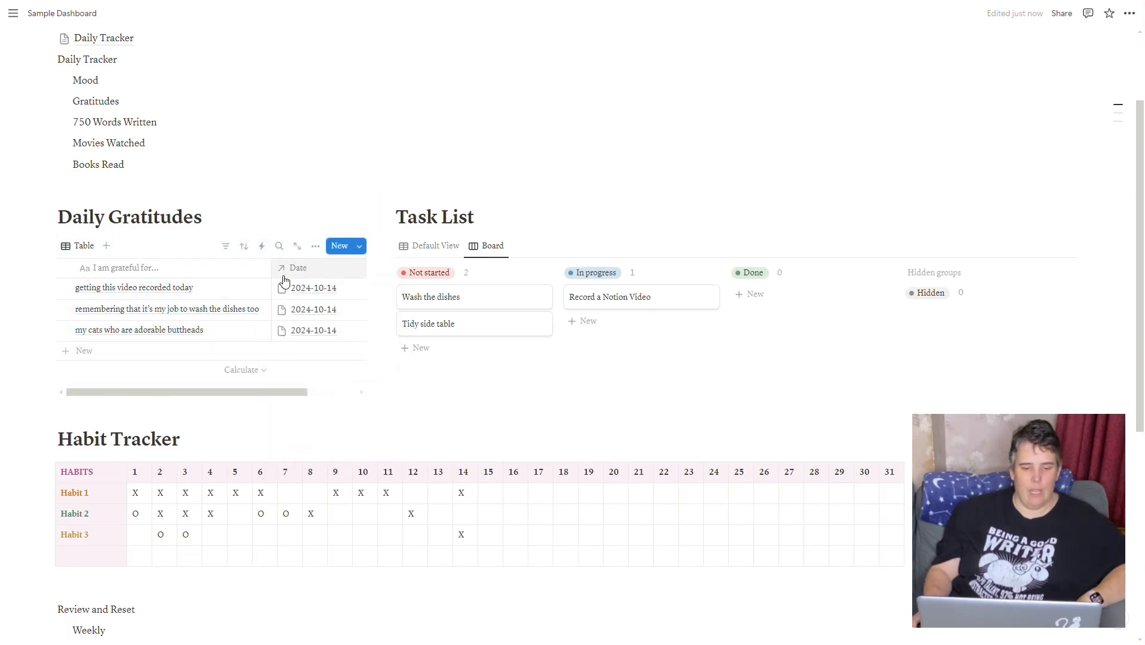
pyautogui.click(225, 251)
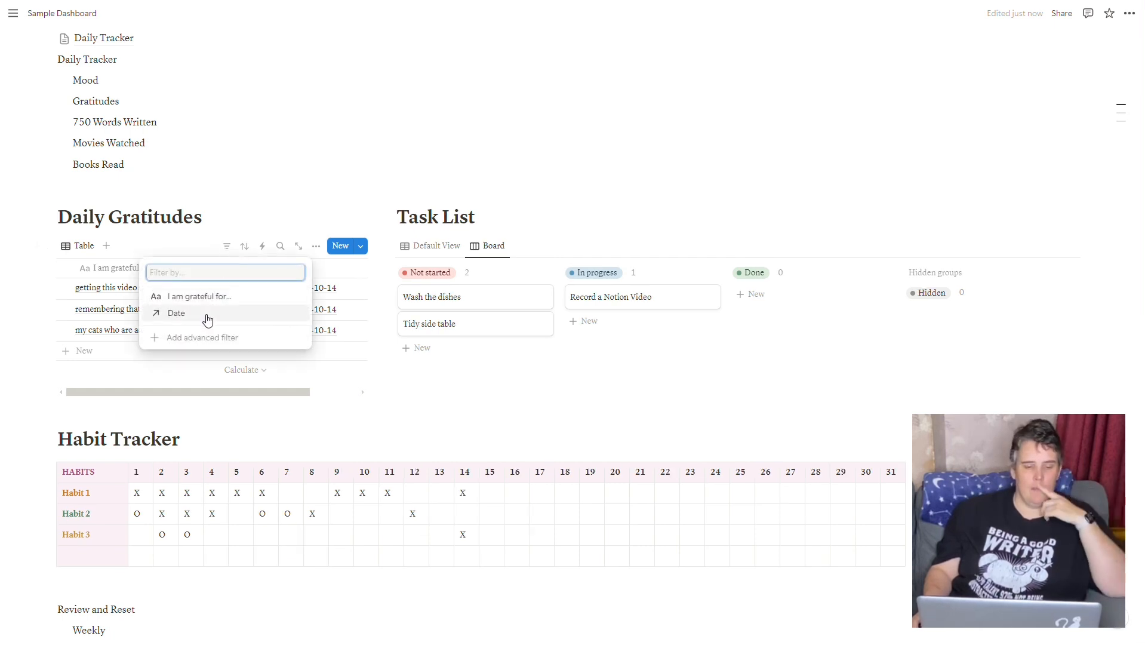
pyautogui.click(244, 226)
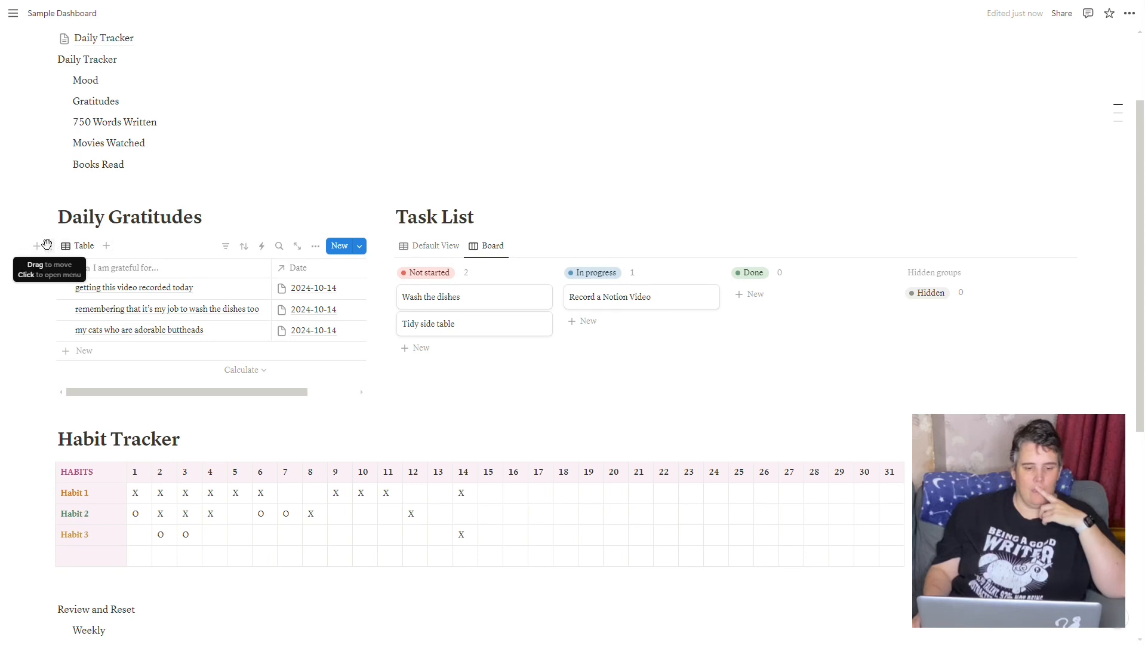
pyautogui.click(315, 246)
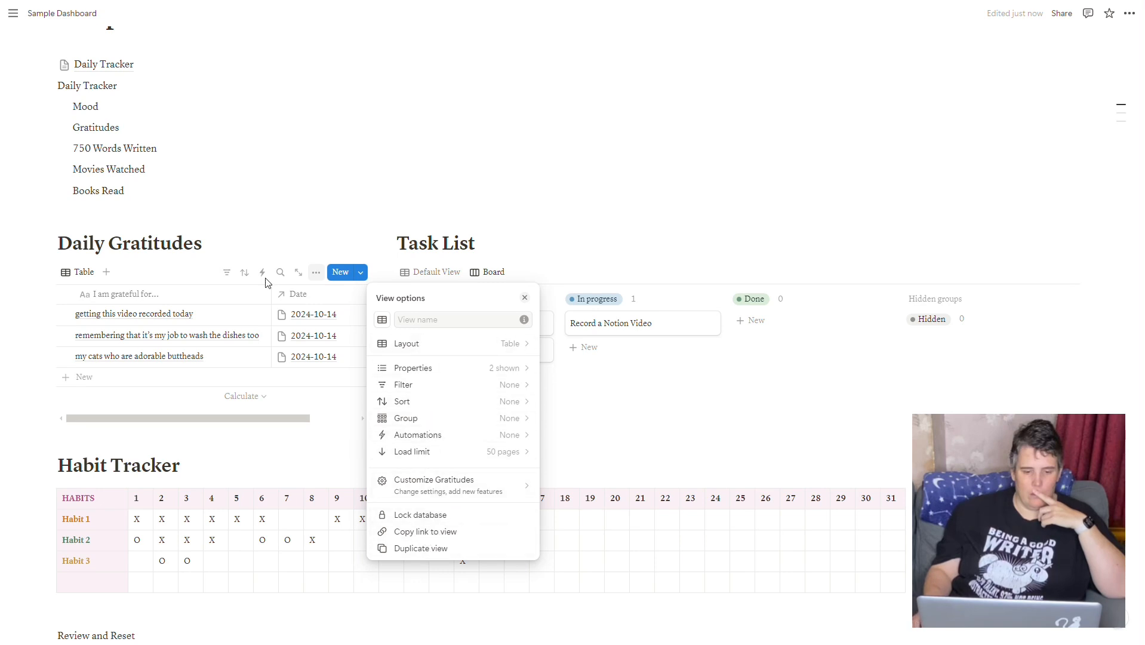
pyautogui.click(268, 217)
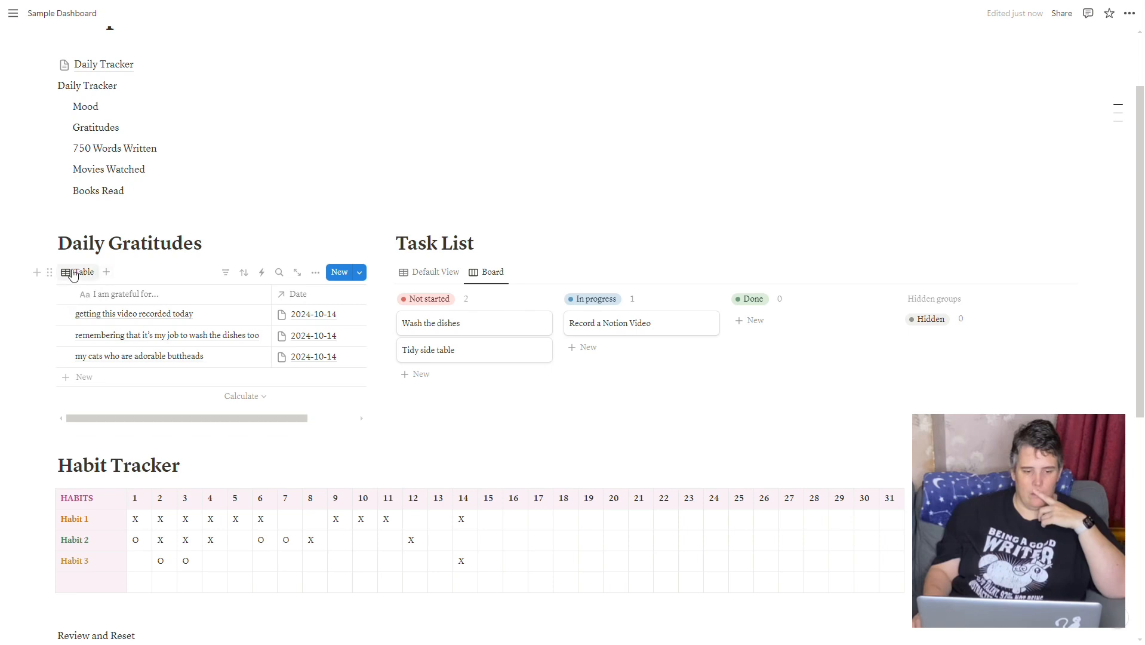
# Open the Gratitudes database in side peek and add a Created time property to it
pyautogui.click(50, 274)
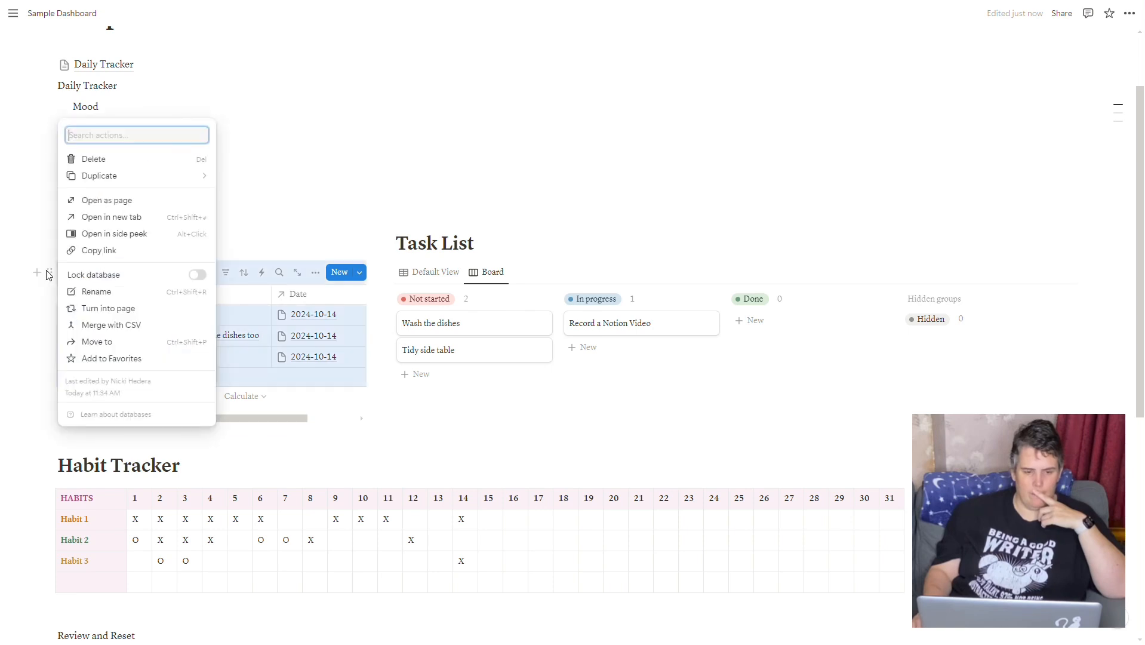
pyautogui.click(104, 234)
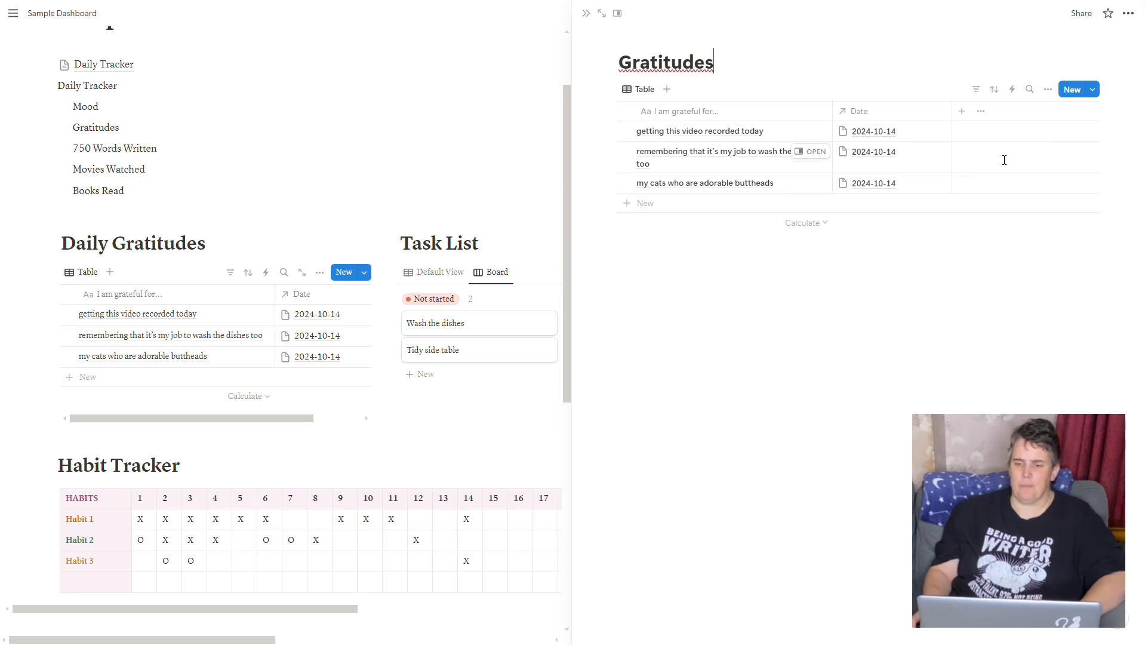
pyautogui.click(963, 113)
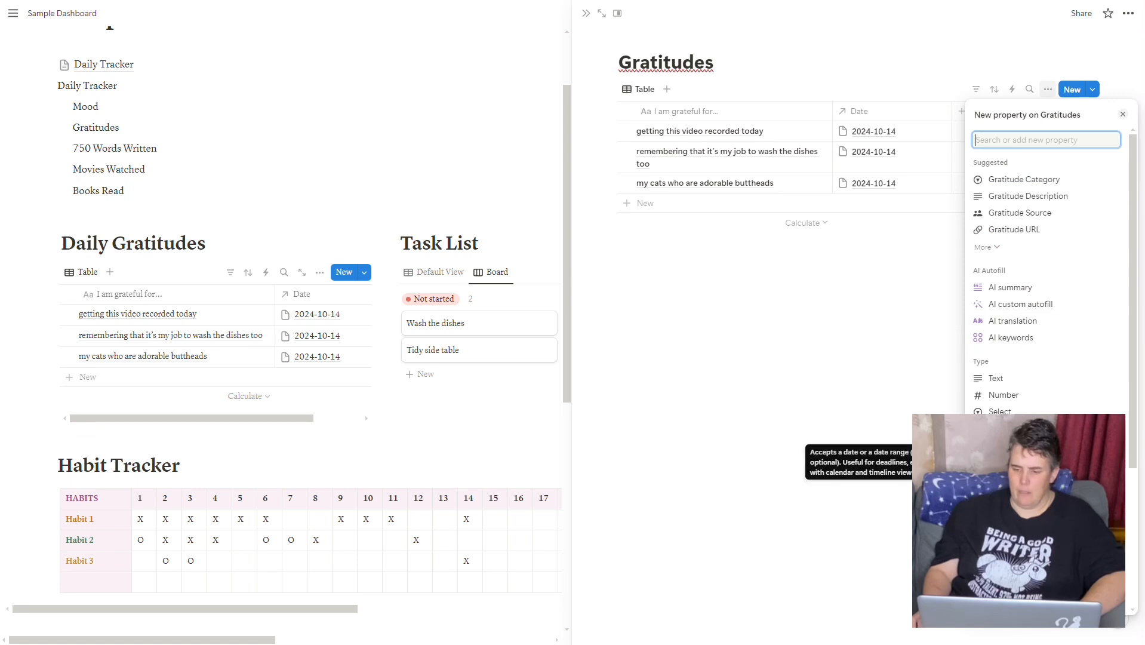
pyautogui.scroll(-1, 1045, 433)
pyautogui.scroll(-1, 1045, 433)
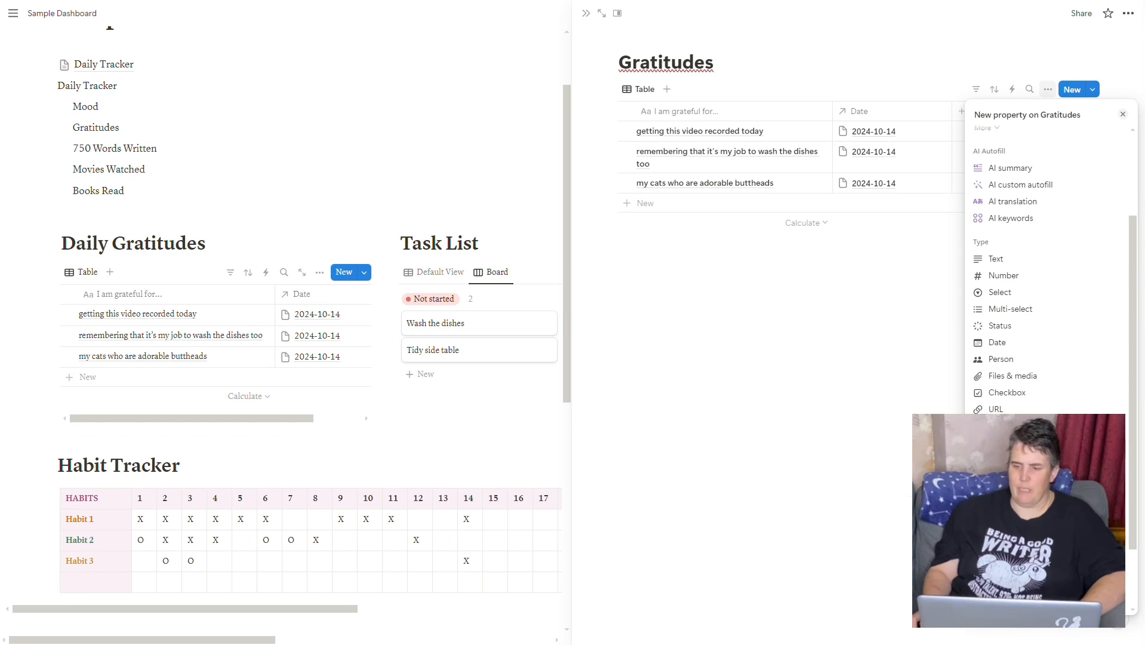
pyautogui.click(1010, 511)
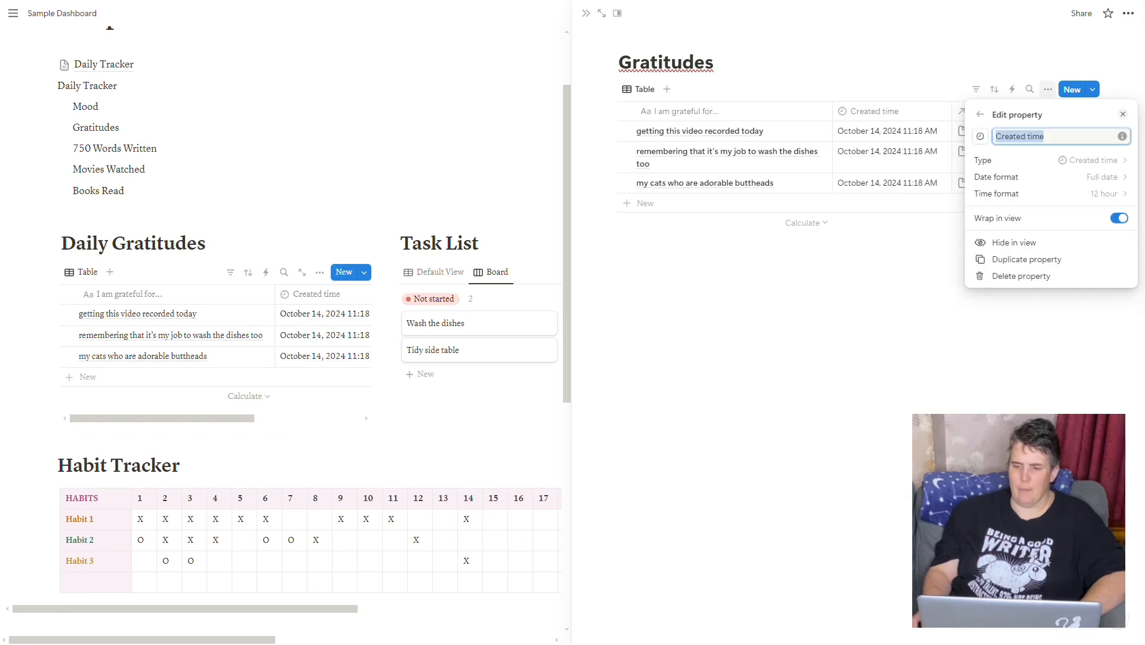
# Set the Created time property's time format to Hidden and its date format to Year/Month/Day
pyautogui.click(1109, 194)
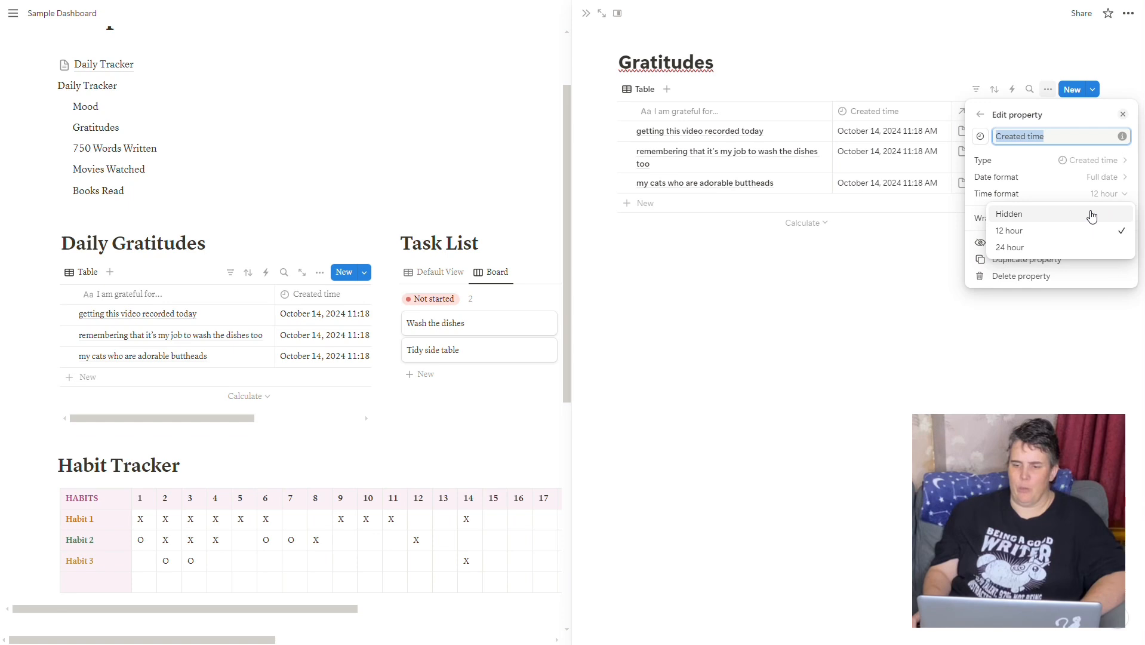
pyautogui.click(1092, 215)
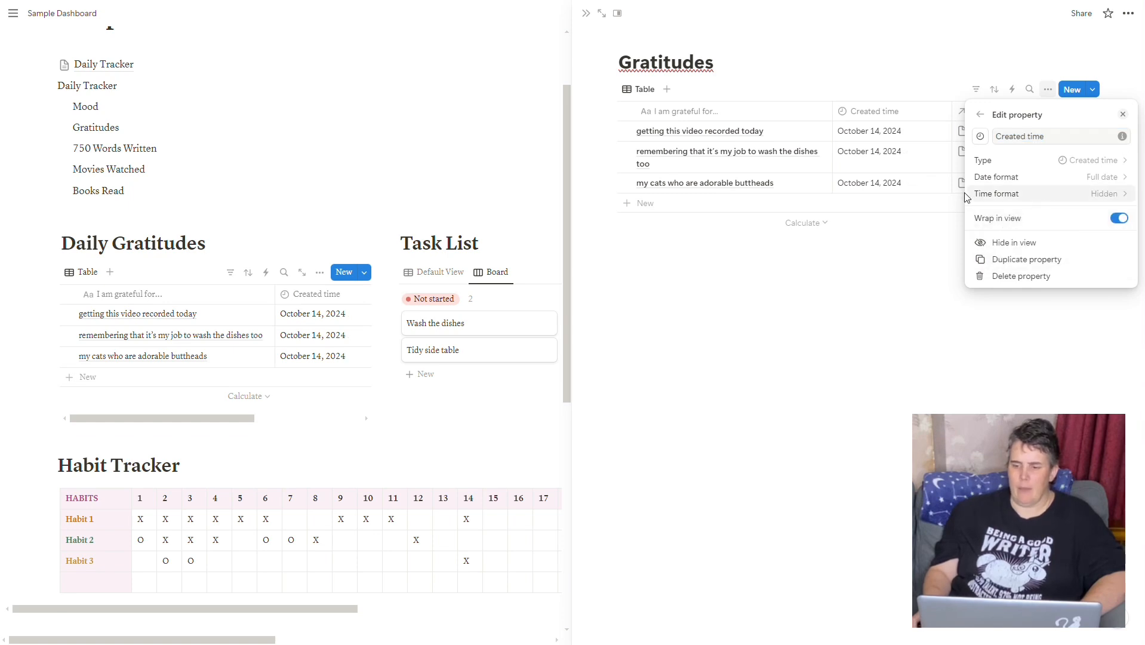
pyautogui.click(1122, 179)
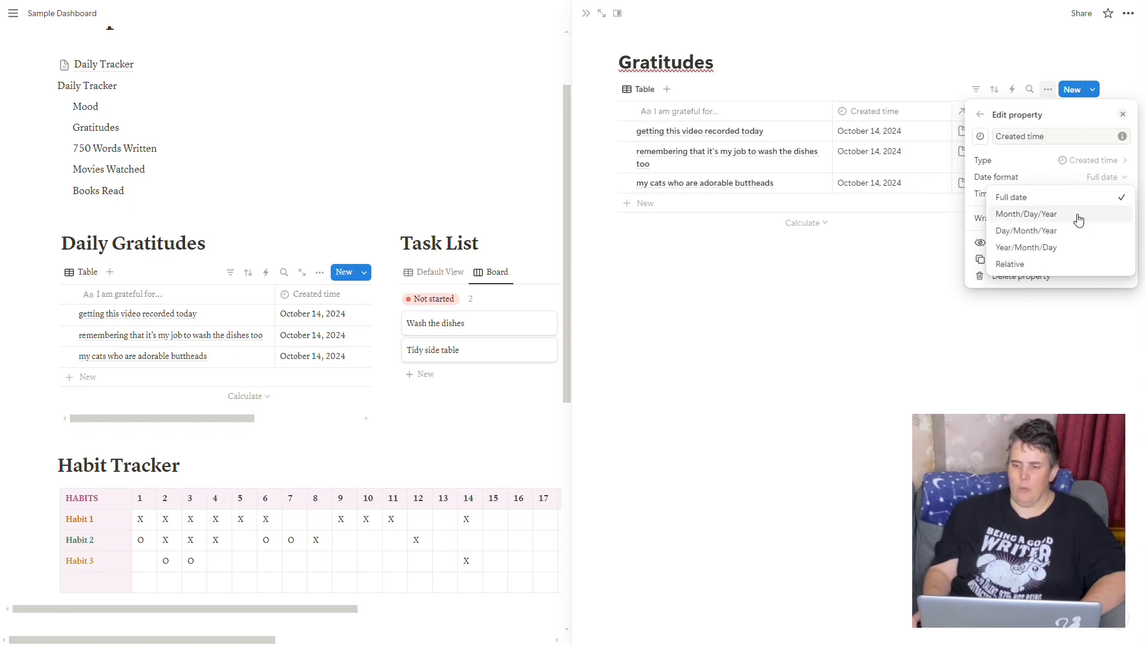
pyautogui.click(1061, 246)
pyautogui.click(899, 293)
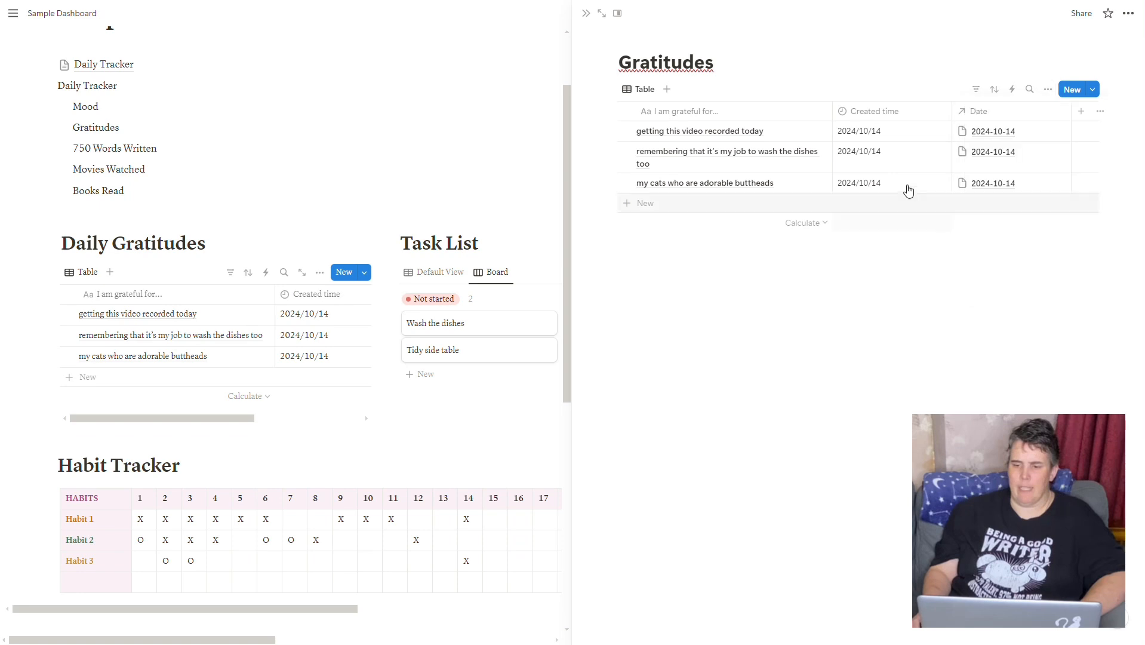
# Move the Created time column after Date, hide it in the view, and close the side peek
pyautogui.moveTo(872, 112); pyautogui.dragTo(1065, 120)
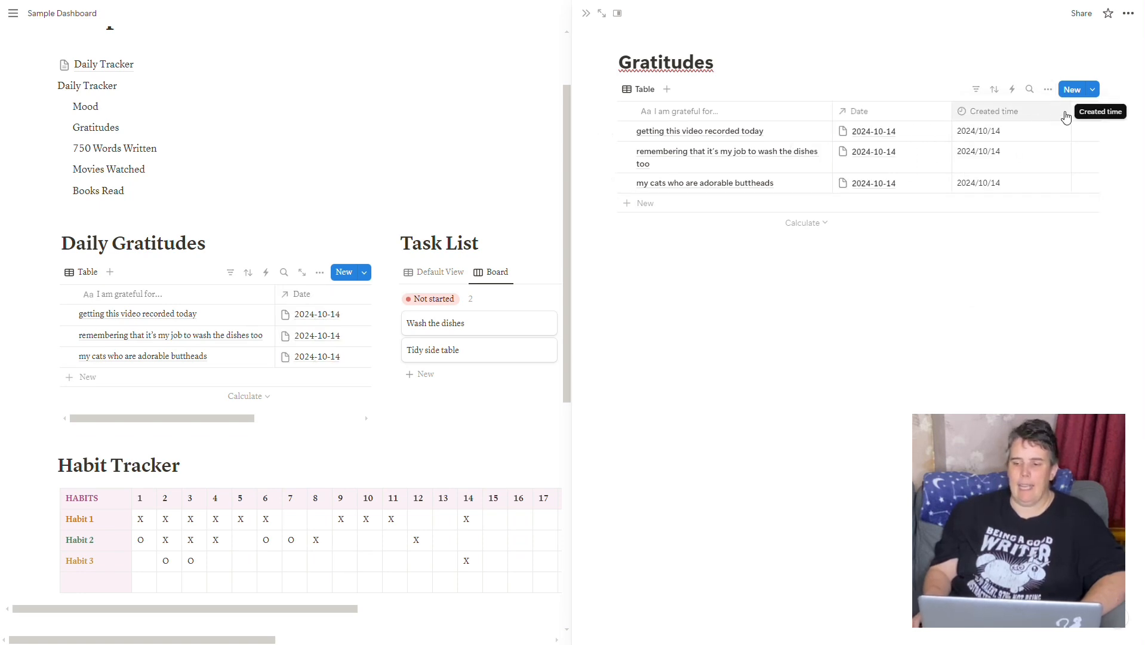
pyautogui.click(1066, 118)
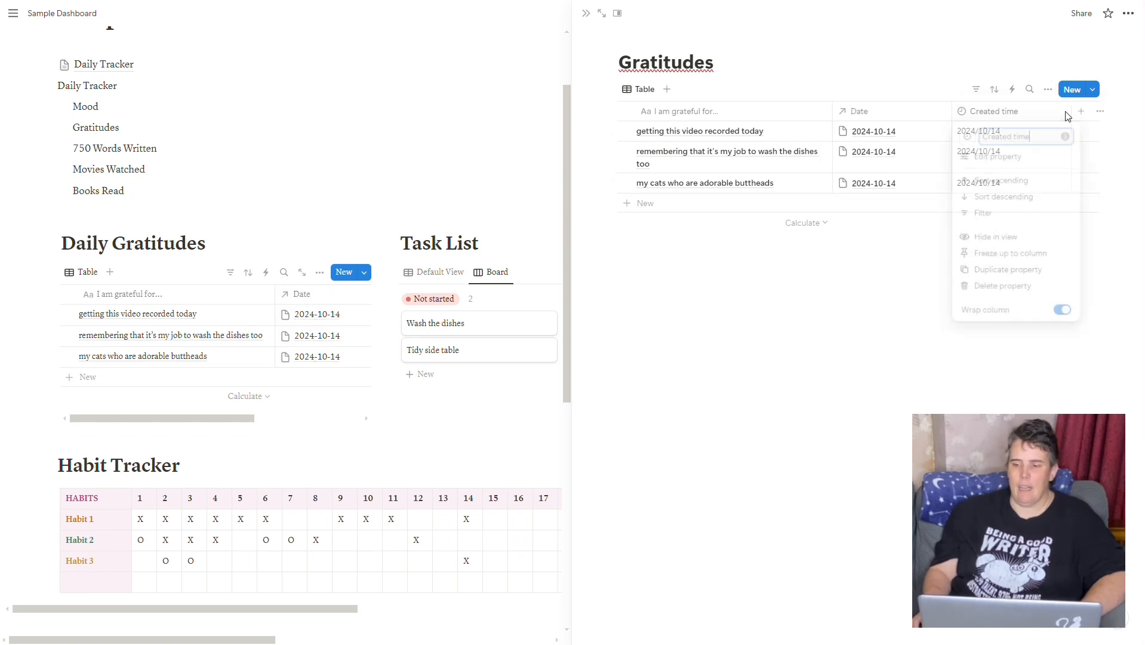
pyautogui.click(1016, 241)
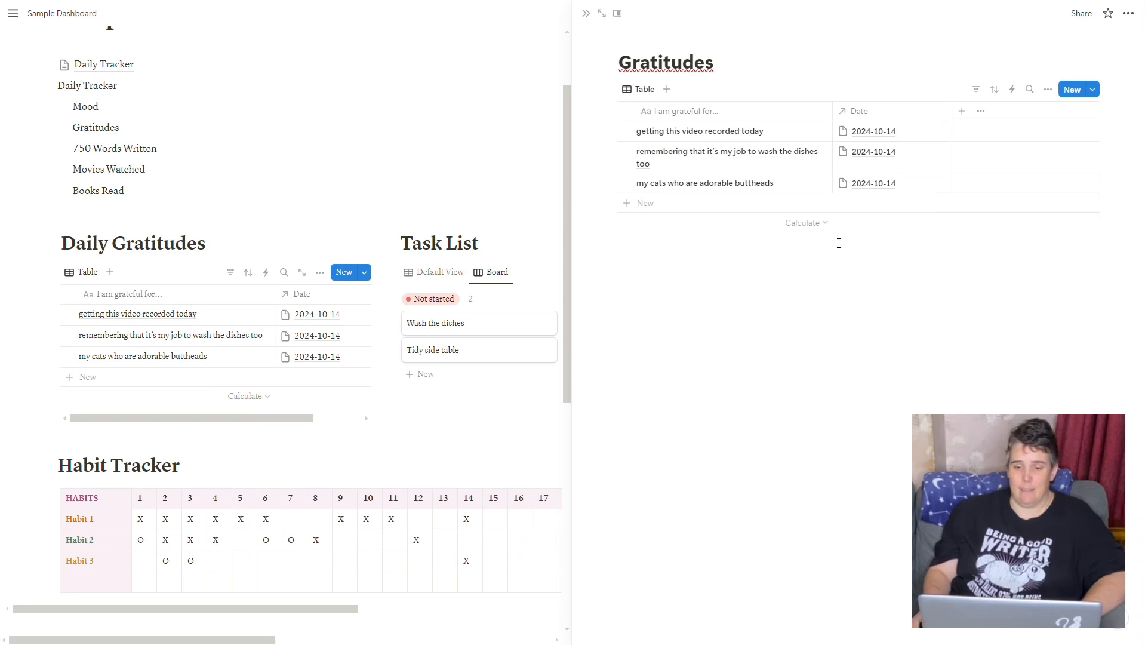
pyautogui.click(373, 357)
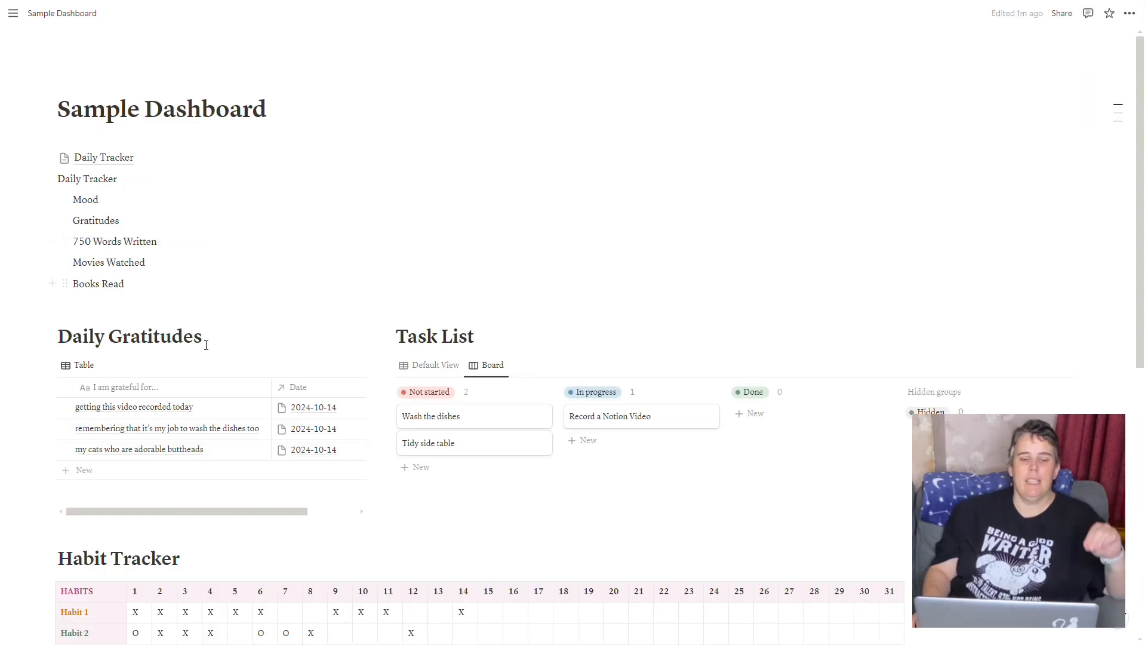
# Add a filter on Created time with the condition "Is" to the Daily Gratitudes table
pyautogui.scroll(-2, 209, 358)
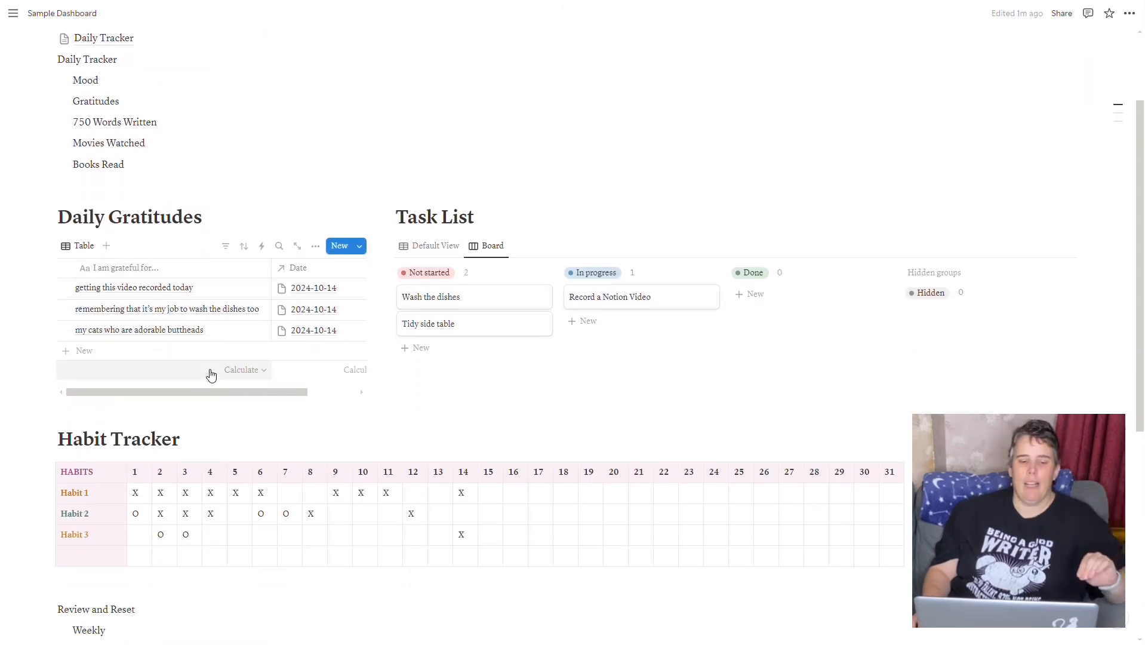
pyautogui.click(227, 249)
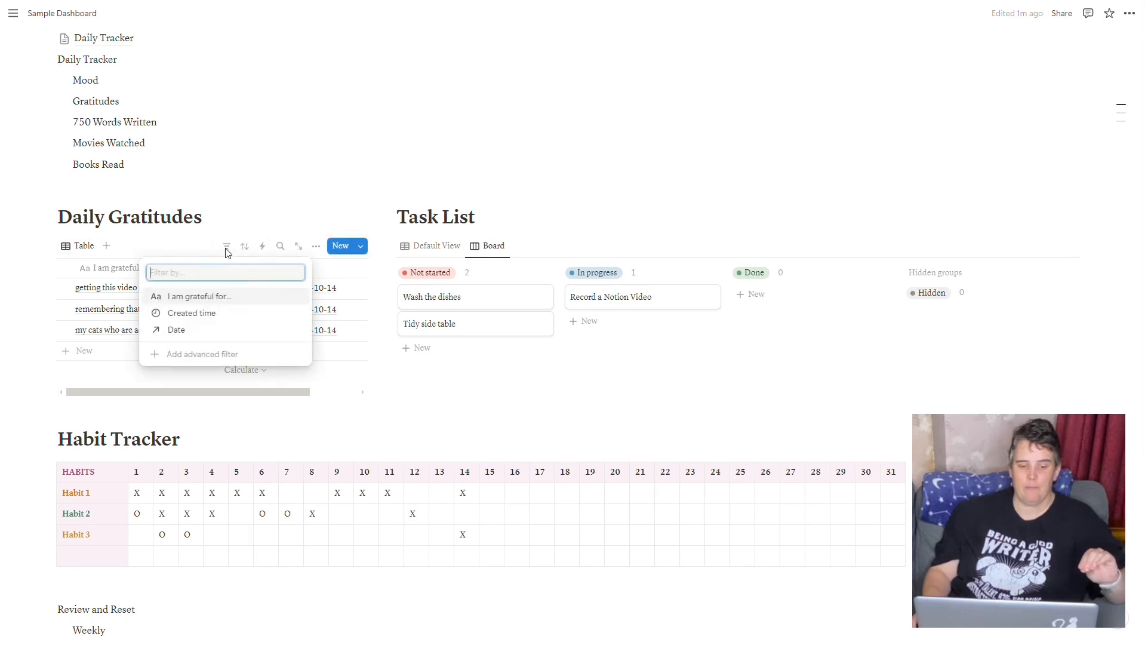
pyautogui.click(221, 315)
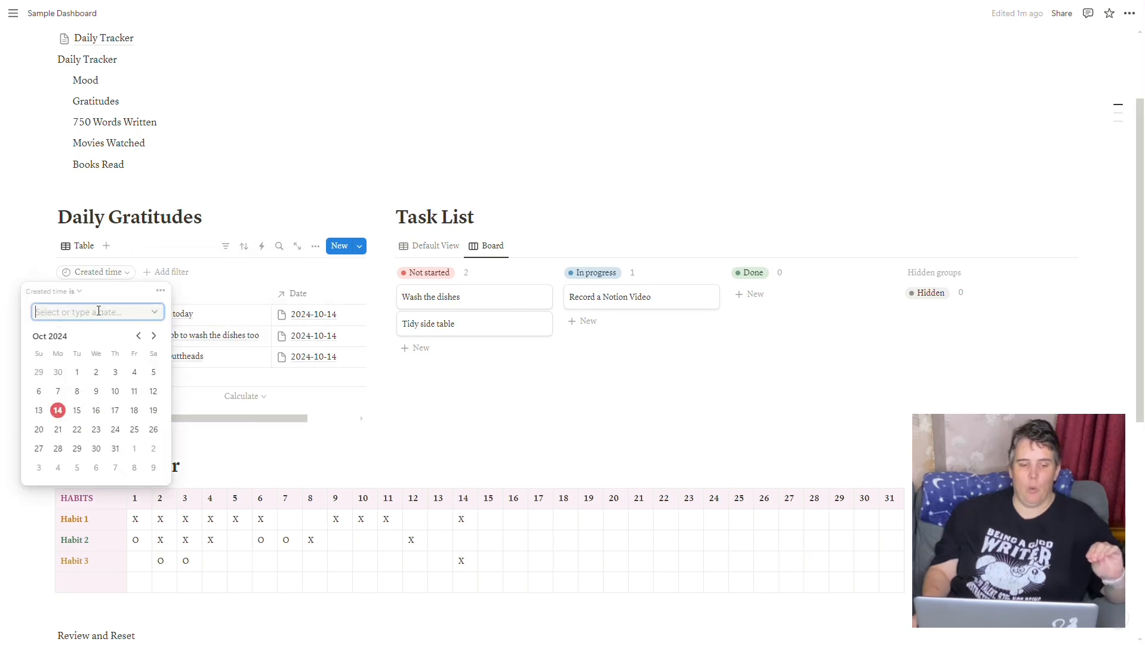
pyautogui.click(79, 292)
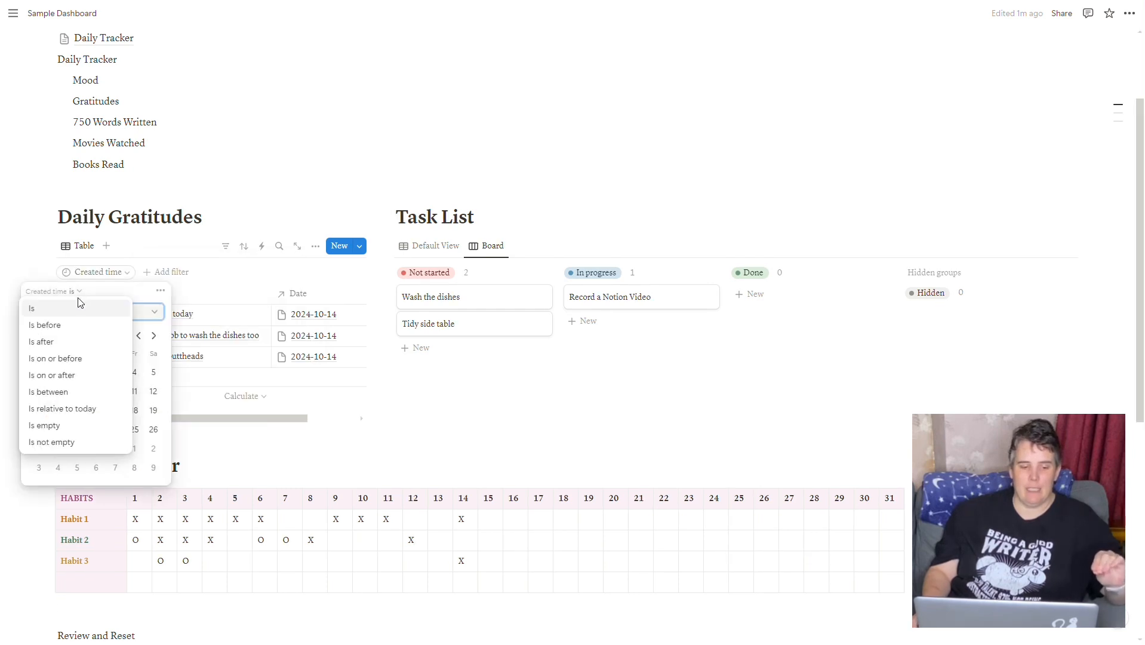
pyautogui.click(80, 309)
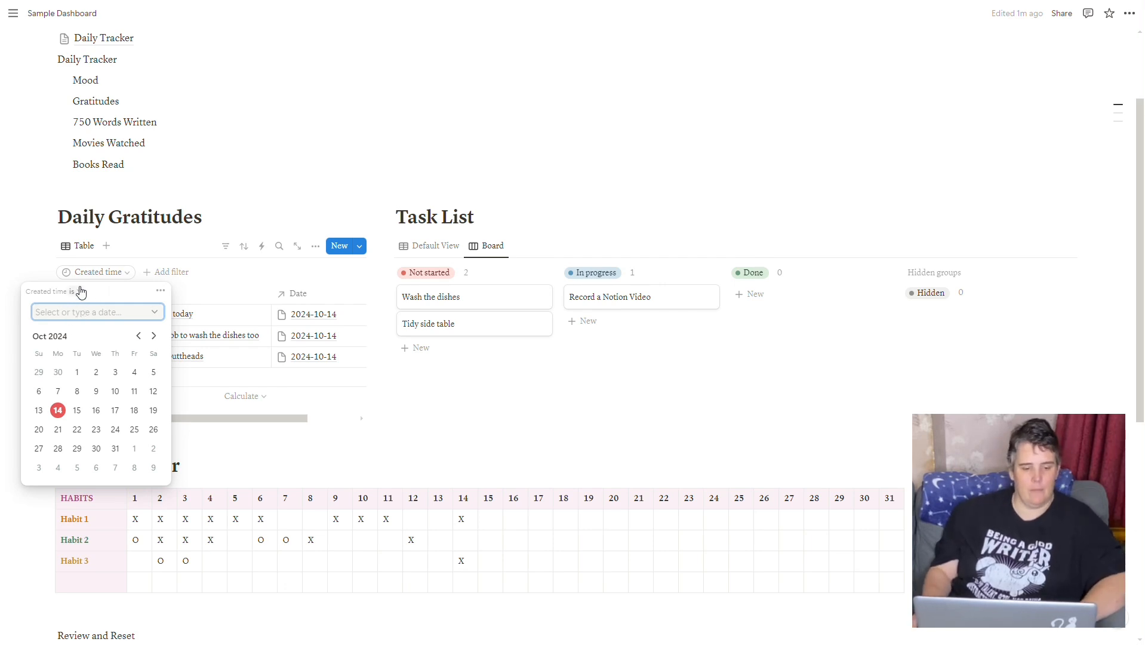
# Try the "Is relative to today" condition on the Created time filter and switch it back to "Is"
pyautogui.click(80, 292)
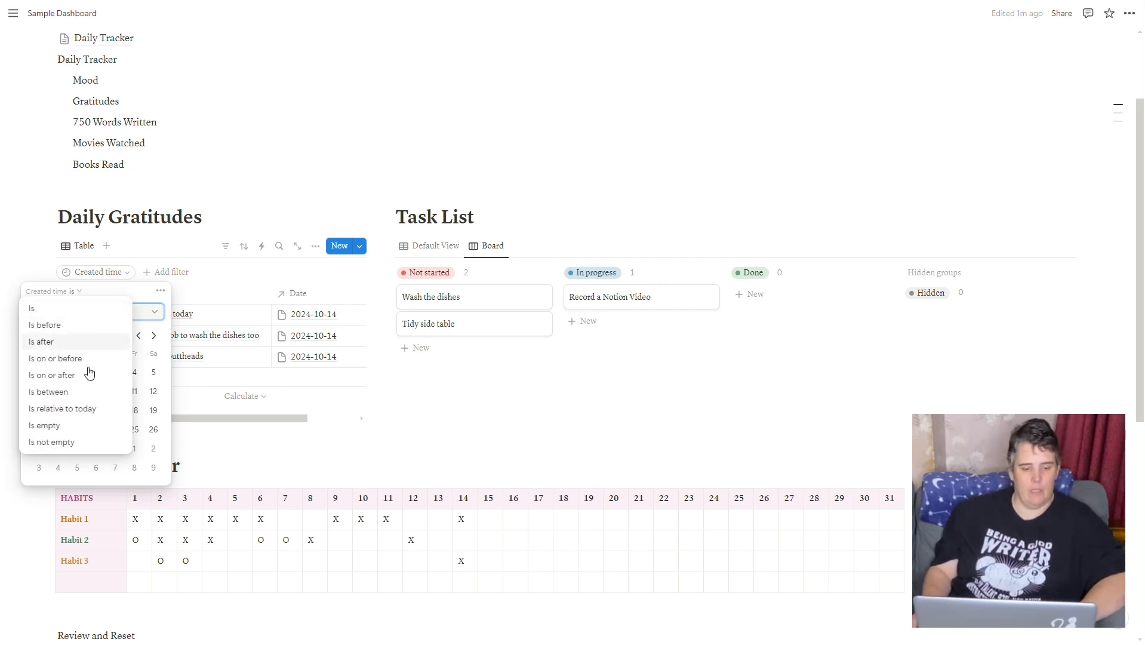
pyautogui.click(82, 415)
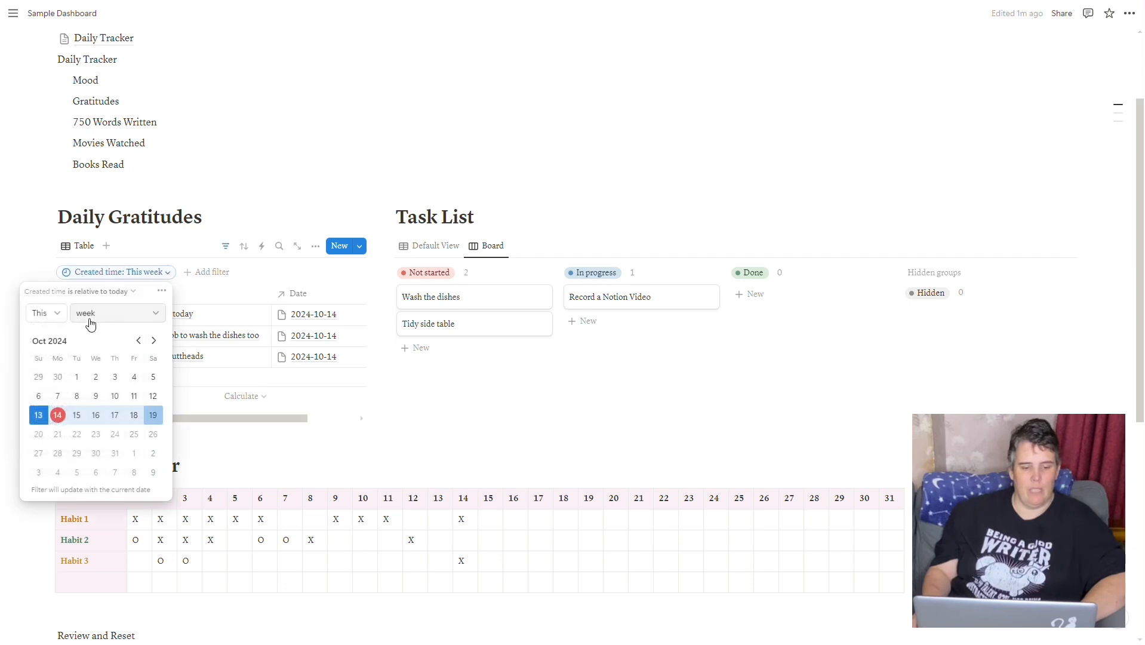
pyautogui.click(54, 312)
pyautogui.click(55, 312)
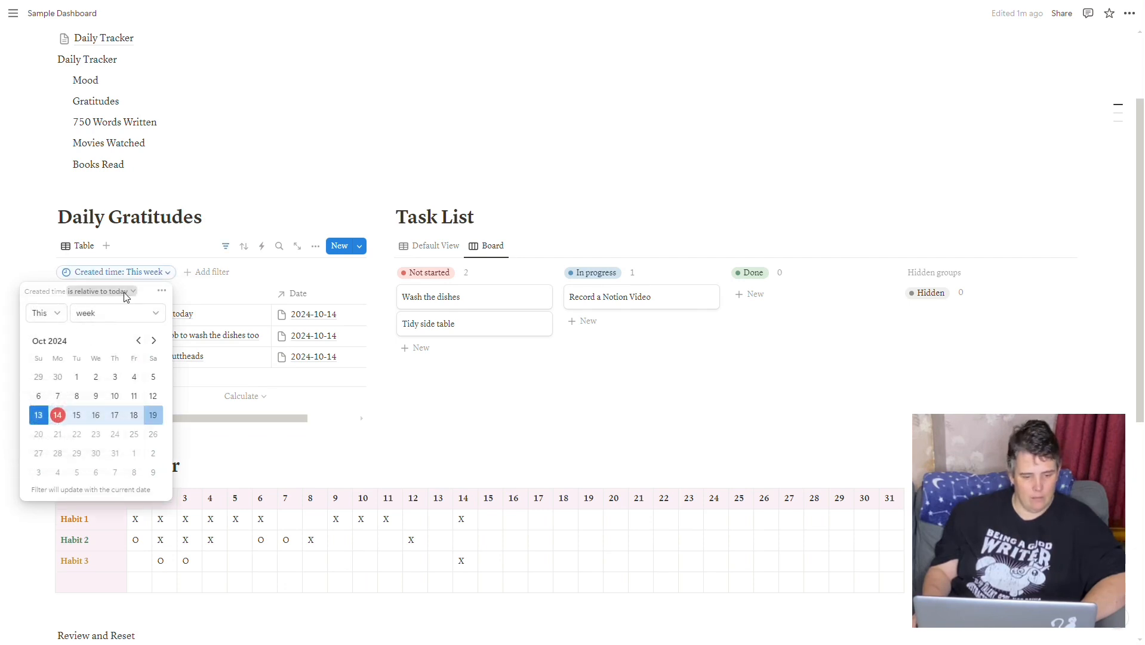
pyautogui.click(125, 293)
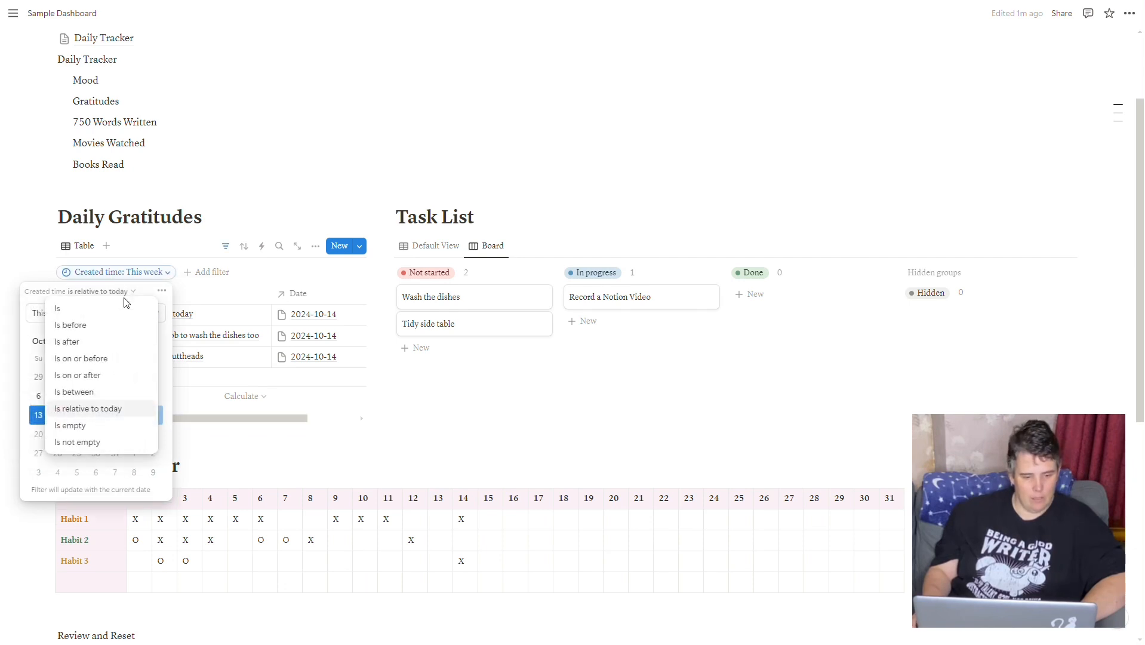
pyautogui.click(94, 308)
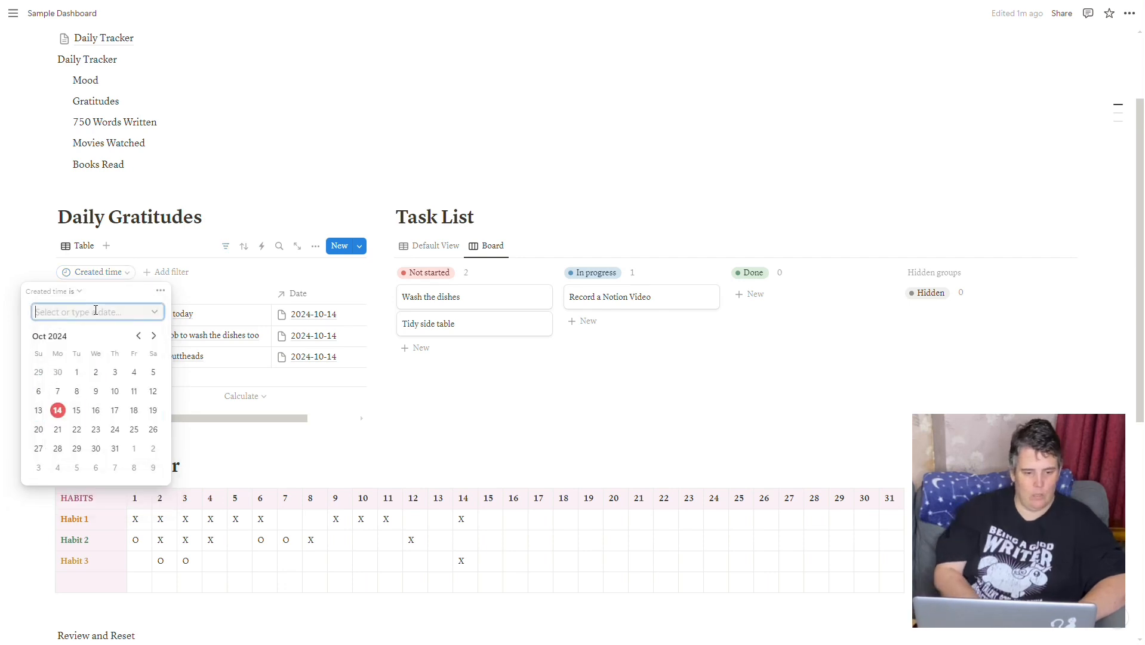
# Set the Created time filter's date to the updating option Today and close the filter settings
pyautogui.write('today')
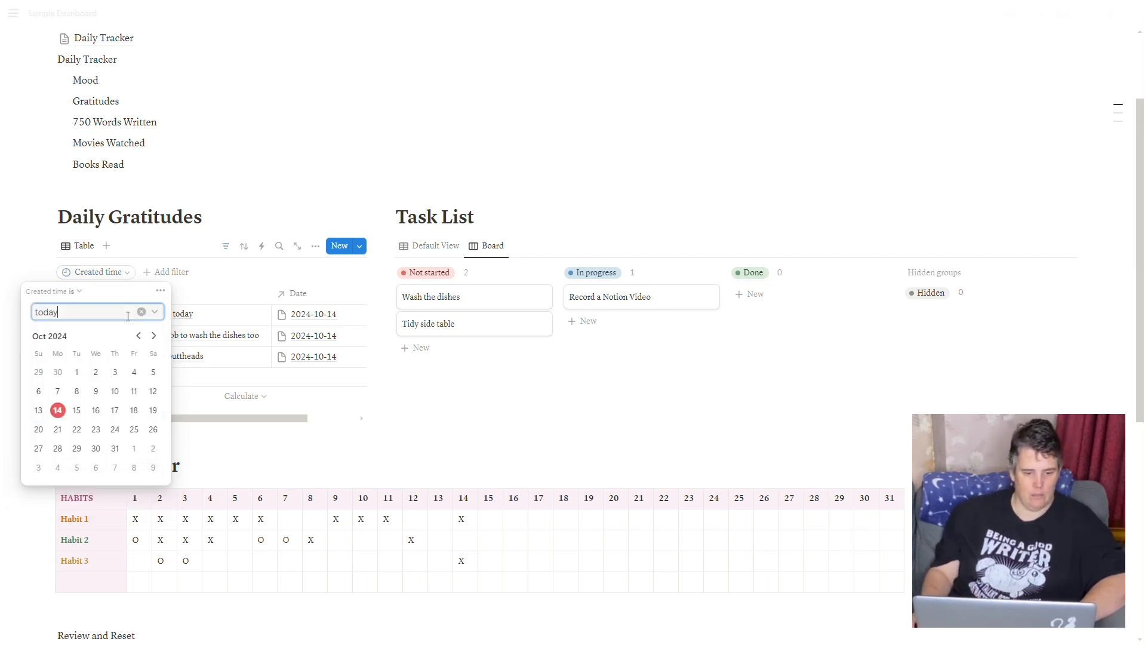
pyautogui.click(142, 311)
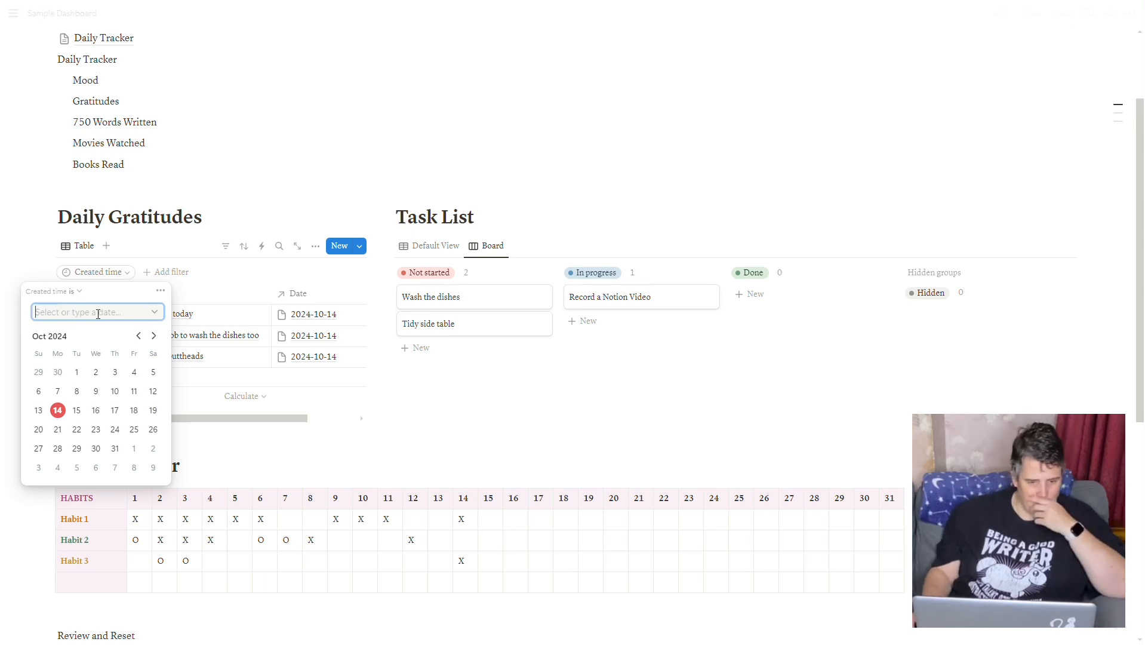
pyautogui.click(158, 313)
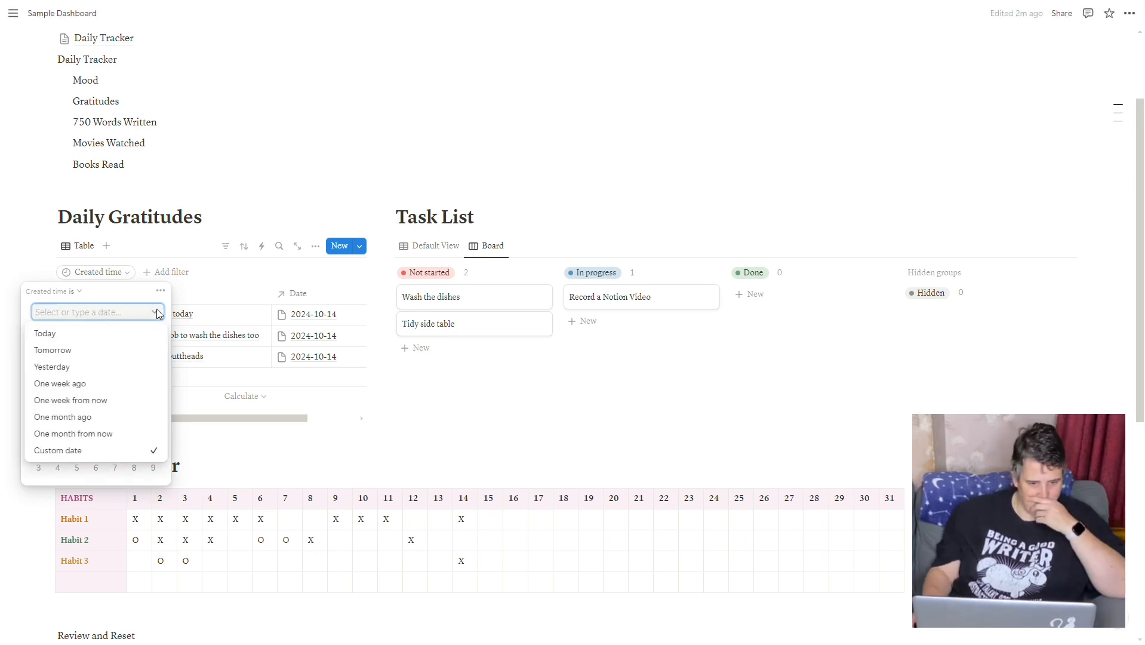
pyautogui.click(124, 333)
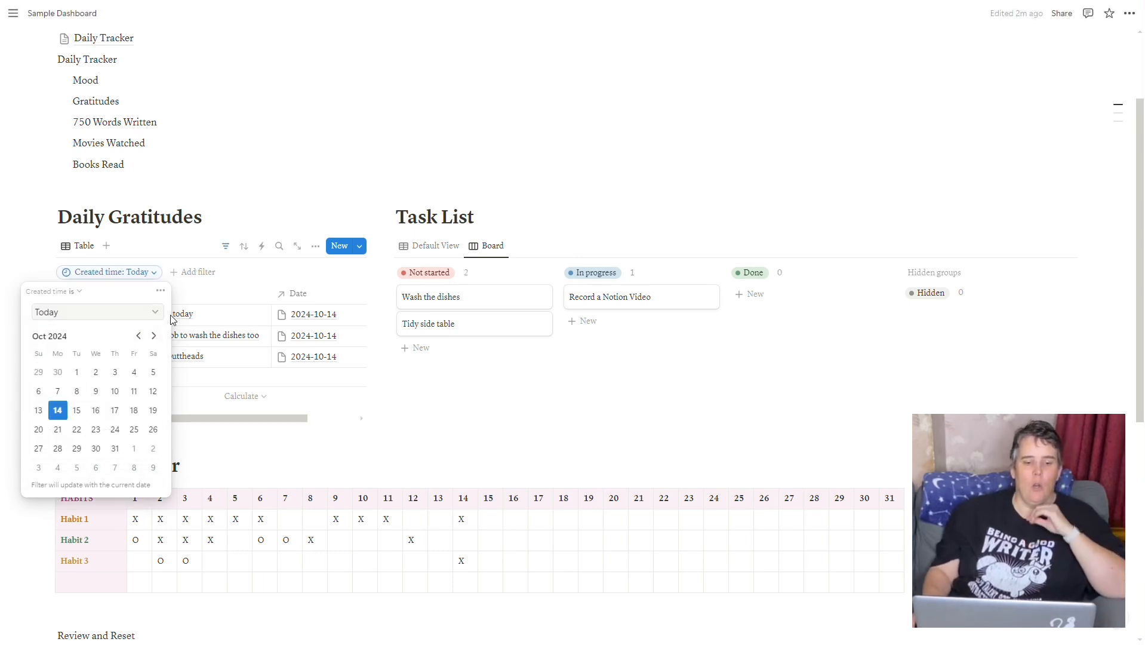
pyautogui.click(256, 206)
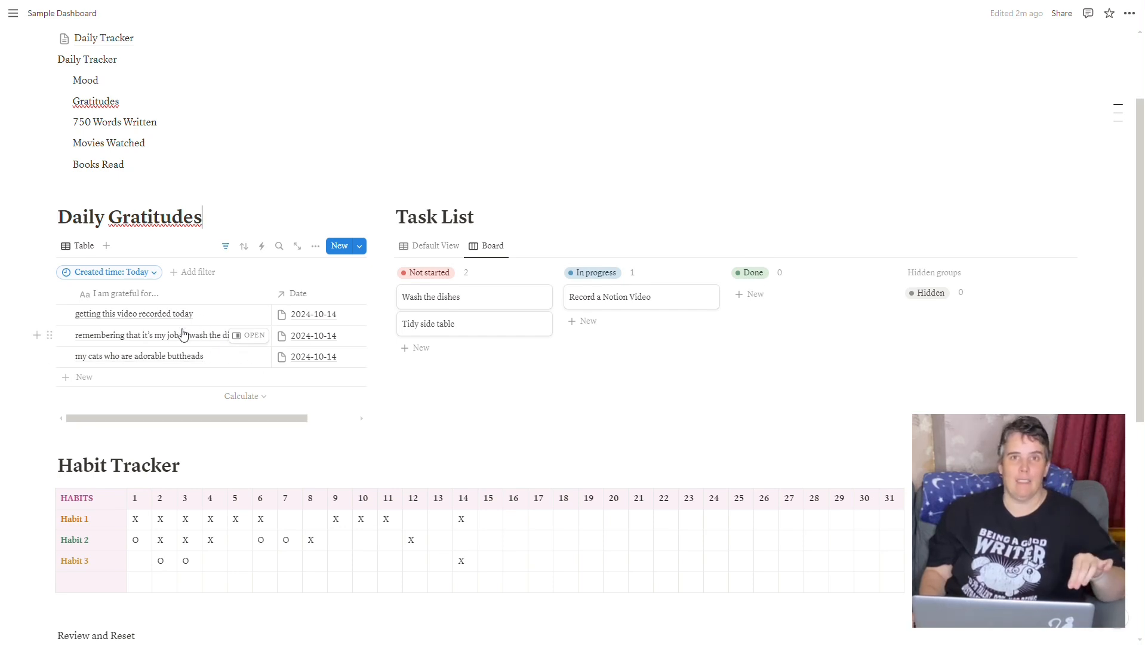
# Open the Daily Tracker database and delete the two empty rows below the 2024-10-14 entry
pyautogui.scroll(2, 184, 335)
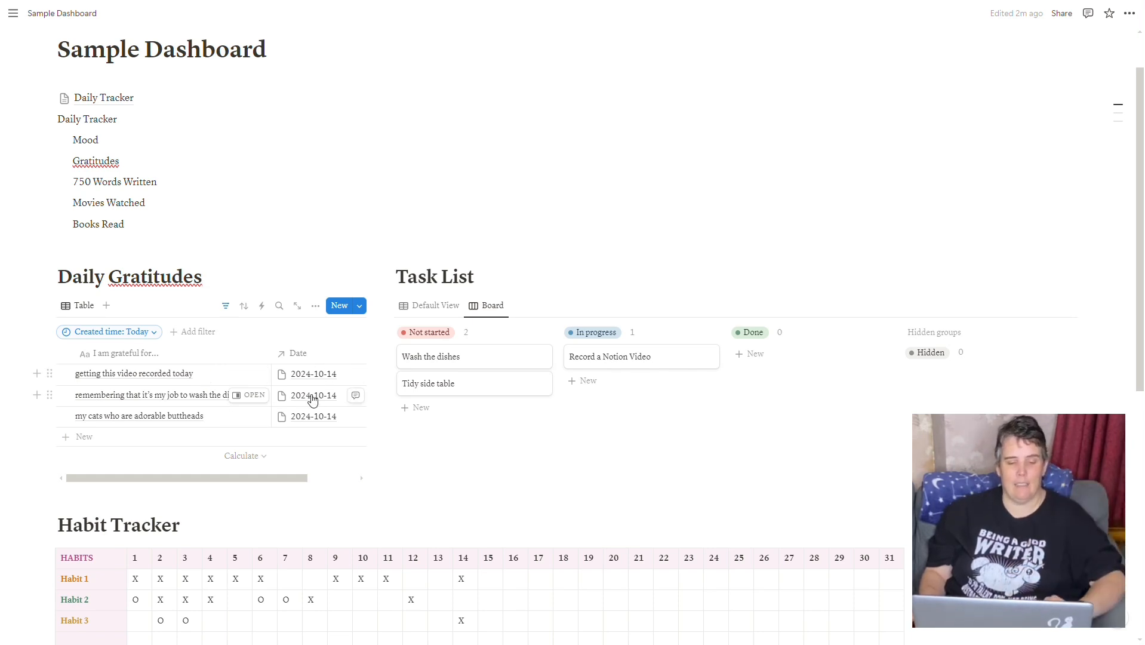
pyautogui.click(116, 103)
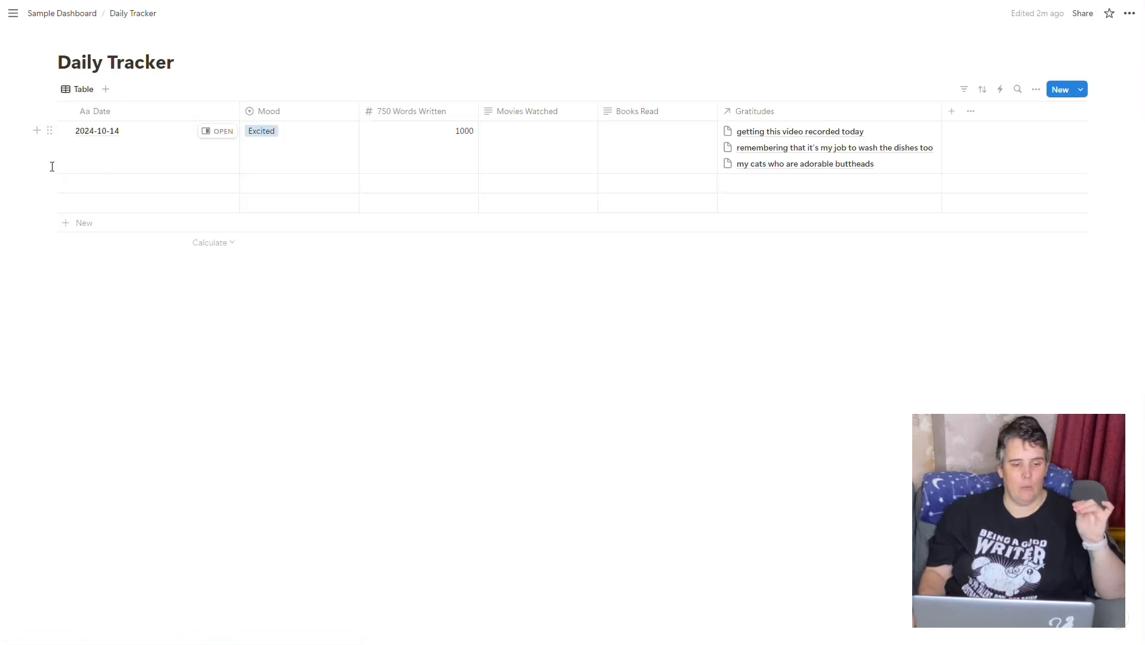
pyautogui.click(48, 184)
pyautogui.moveTo(96, 222)
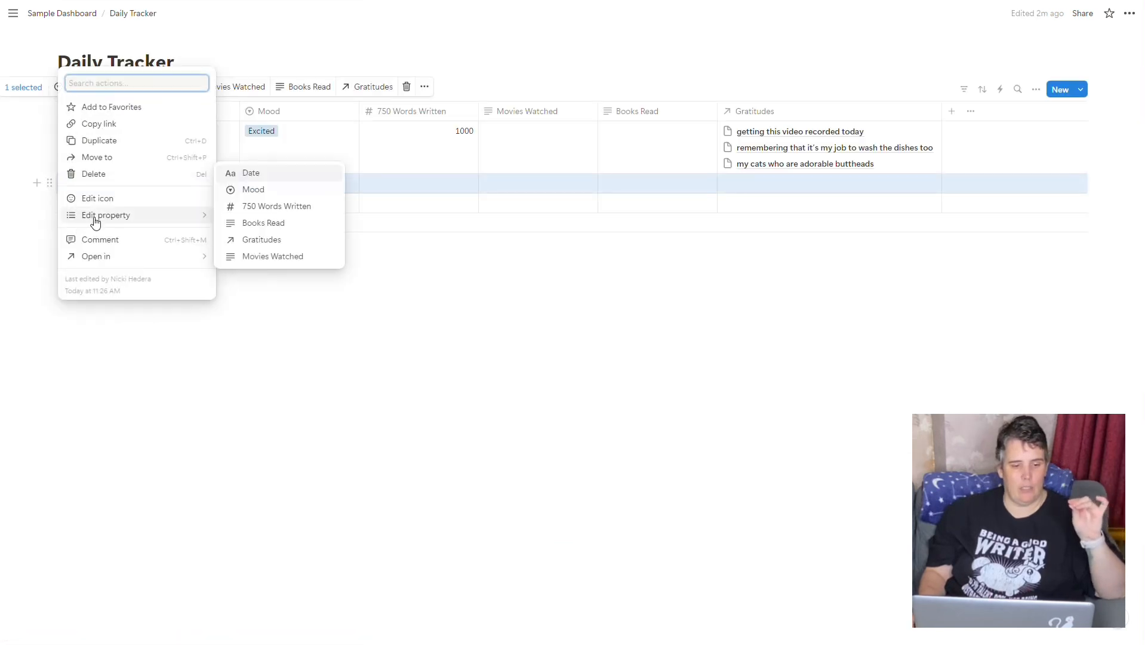
pyautogui.click(94, 174)
pyautogui.click(50, 183)
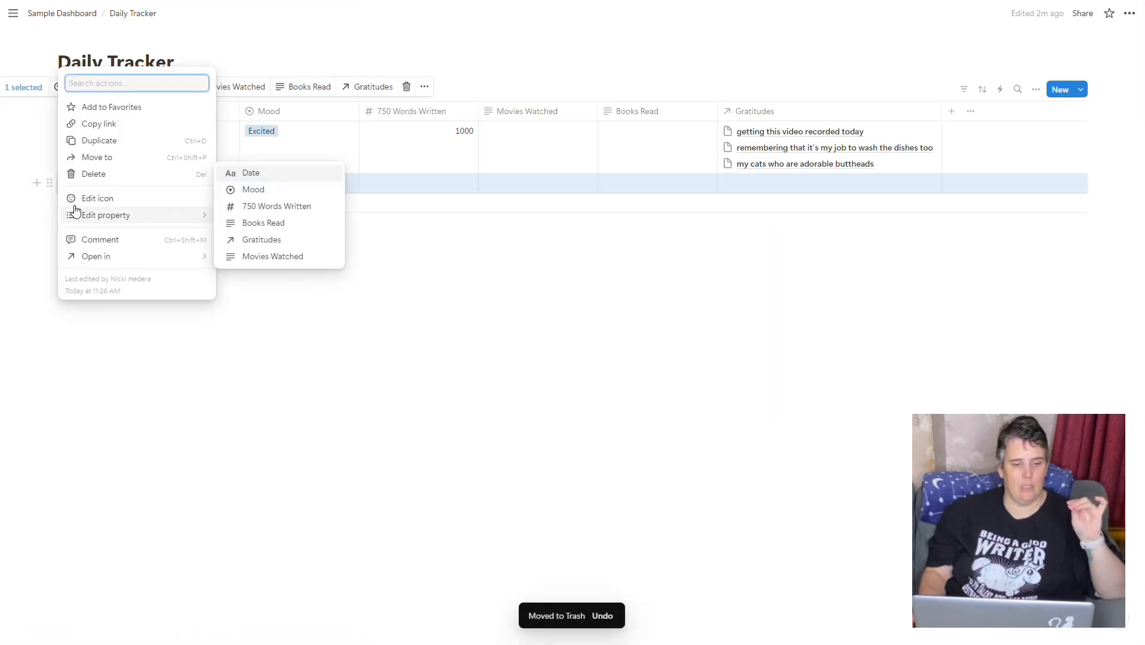
pyautogui.click(89, 174)
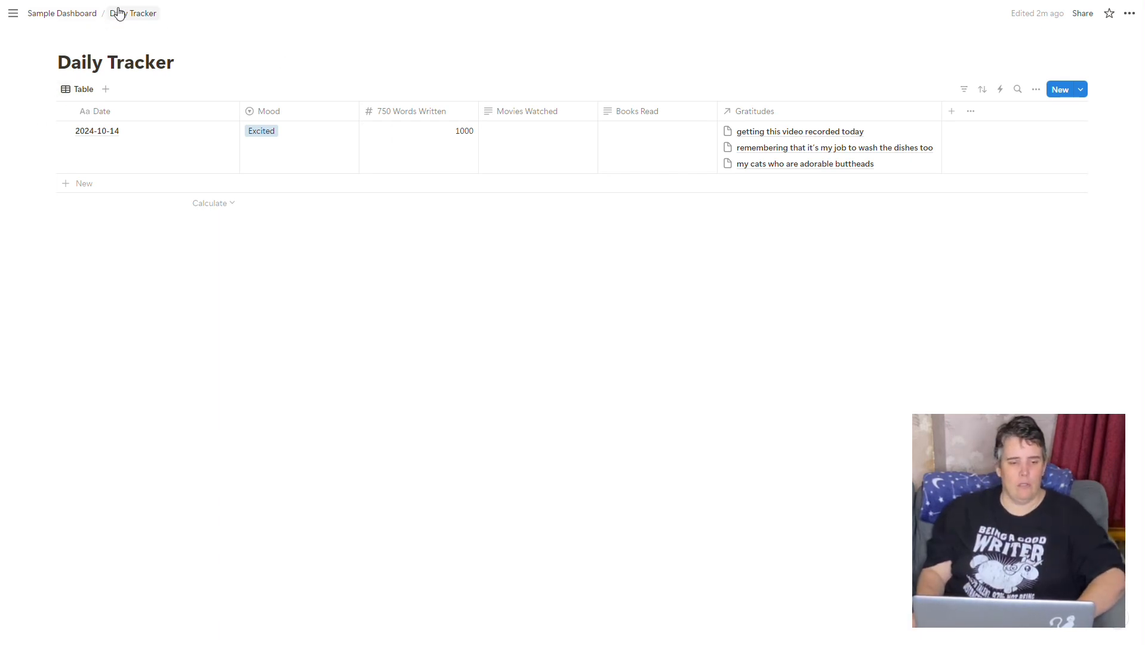
# Return to the Sample Dashboard and delete the Daily Tracker text outline, from its heading line through Books Read
pyautogui.click(90, 13)
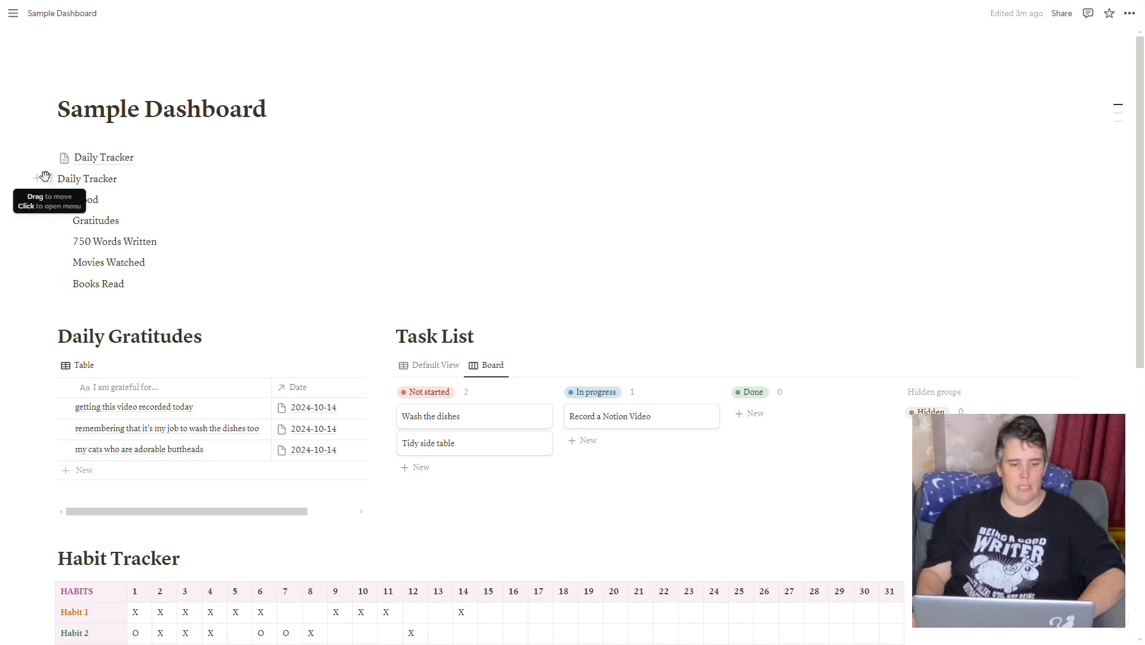
pyautogui.moveTo(18, 185)
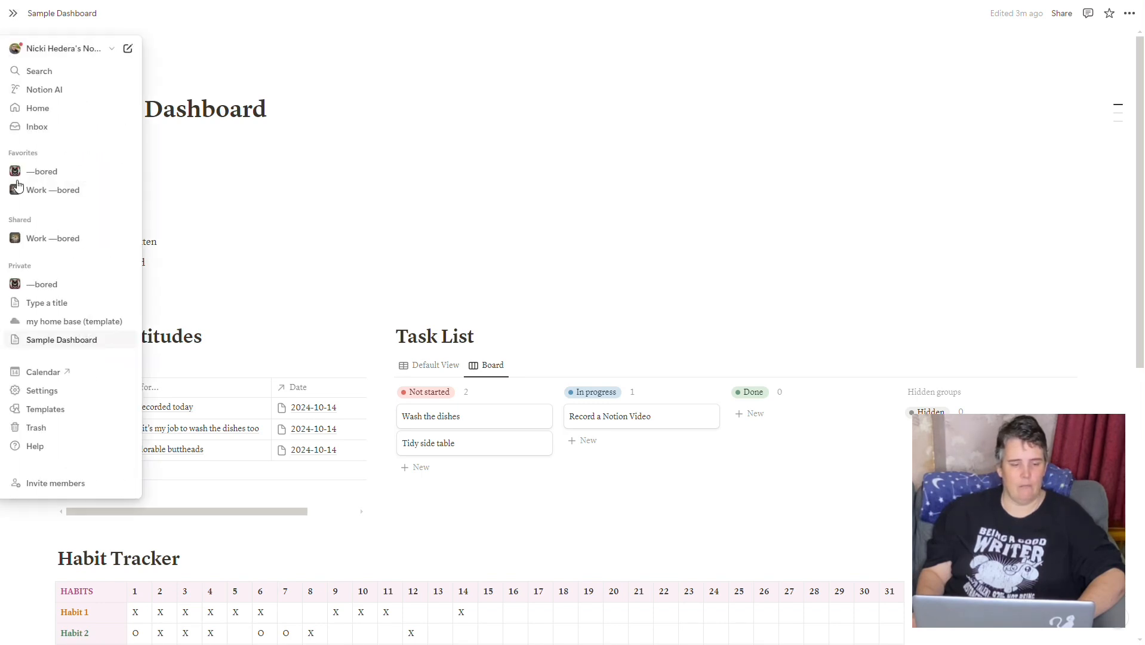
pyautogui.moveTo(214, 178); pyautogui.dragTo(168, 218)
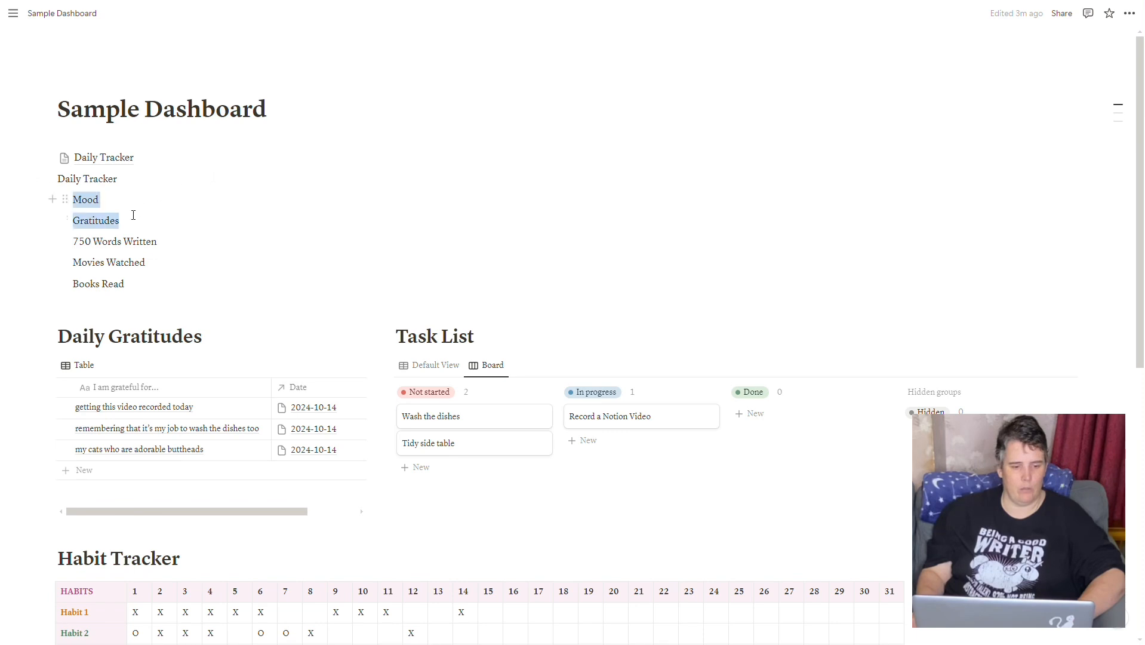
pyautogui.moveTo(62, 199)
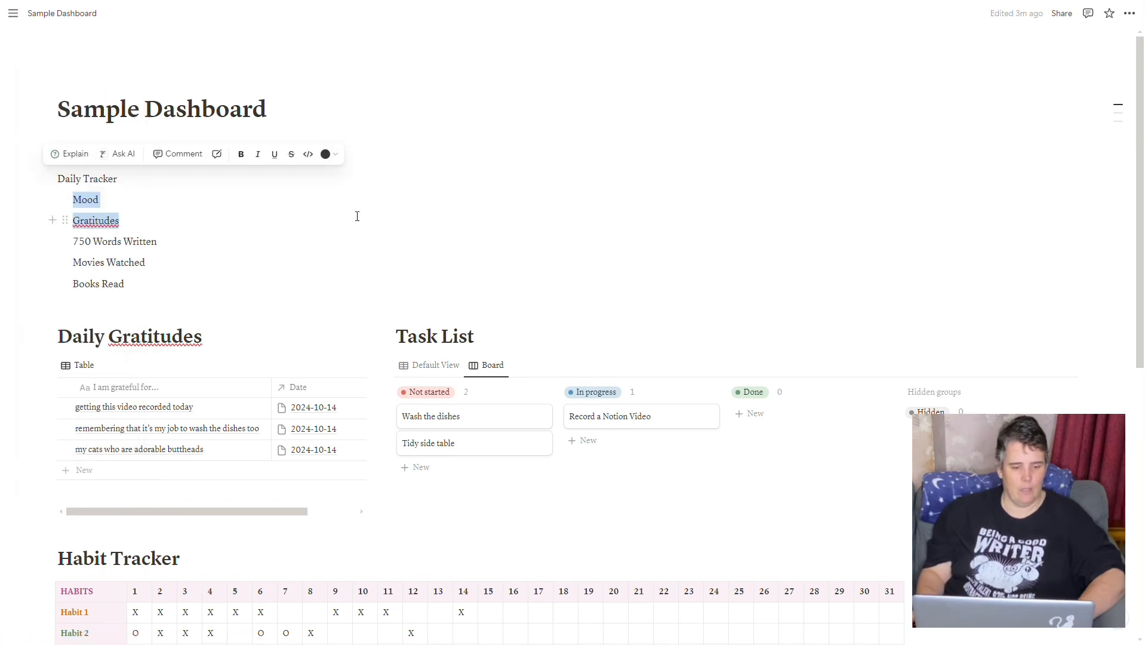
pyautogui.moveTo(230, 283); pyautogui.dragTo(47, 177)
pyautogui.click(49, 177)
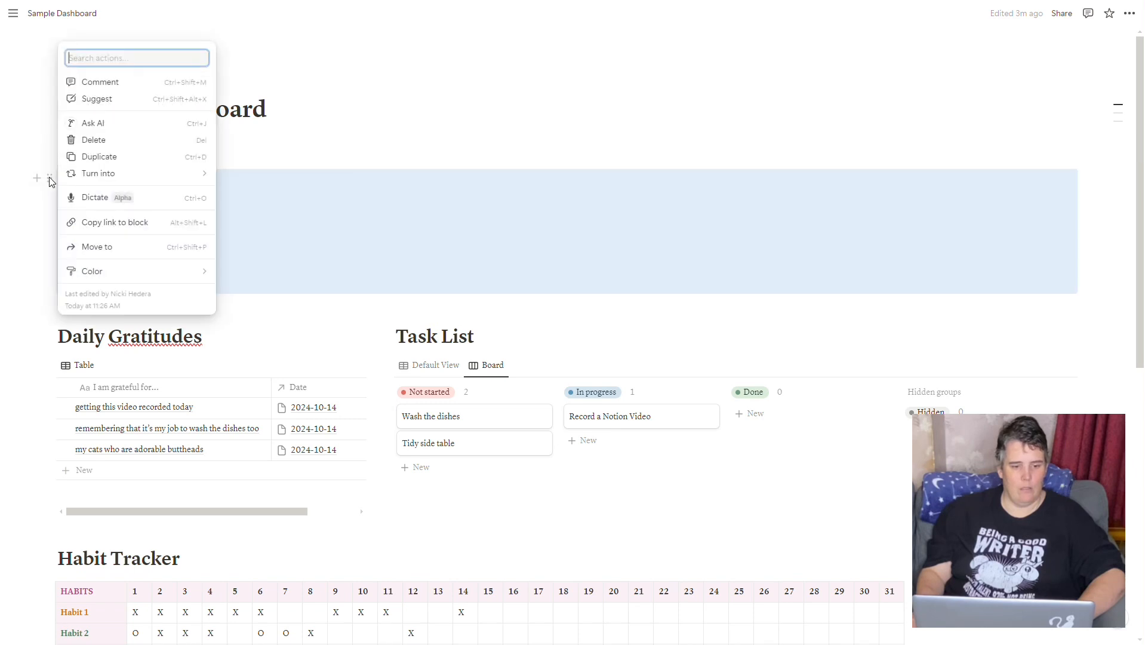
pyautogui.click(108, 139)
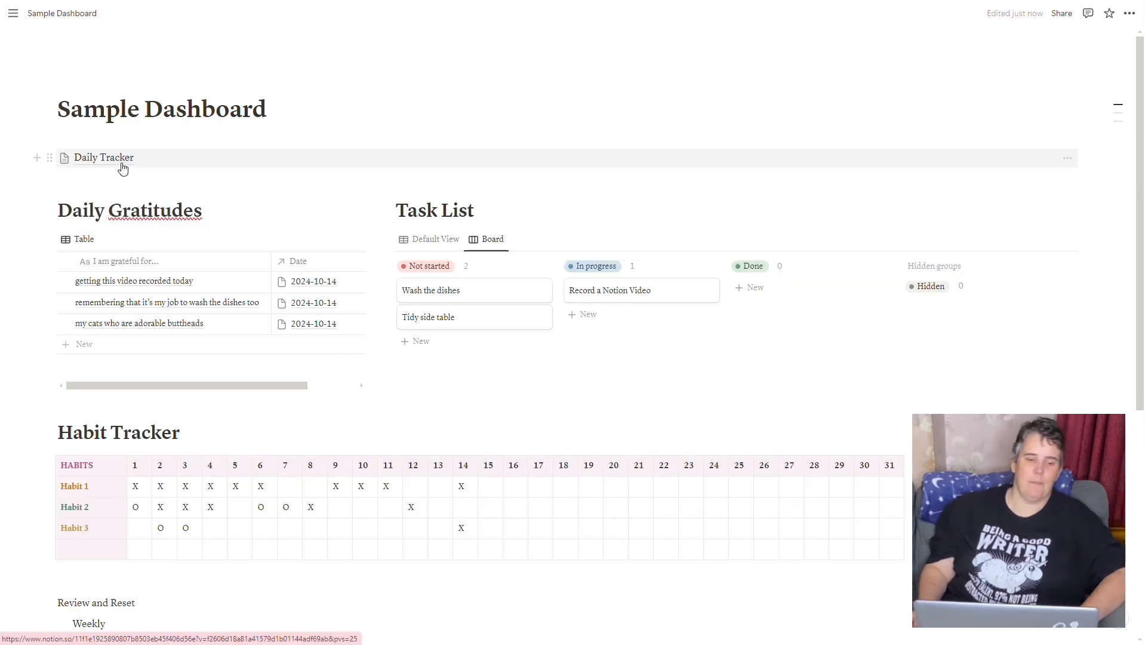
# Show the Daily Tracker database inline on the Sample Dashboard and switch the Task List to its Default View
pyautogui.moveTo(122, 169)
pyautogui.hotkey('ctrl', 'z')
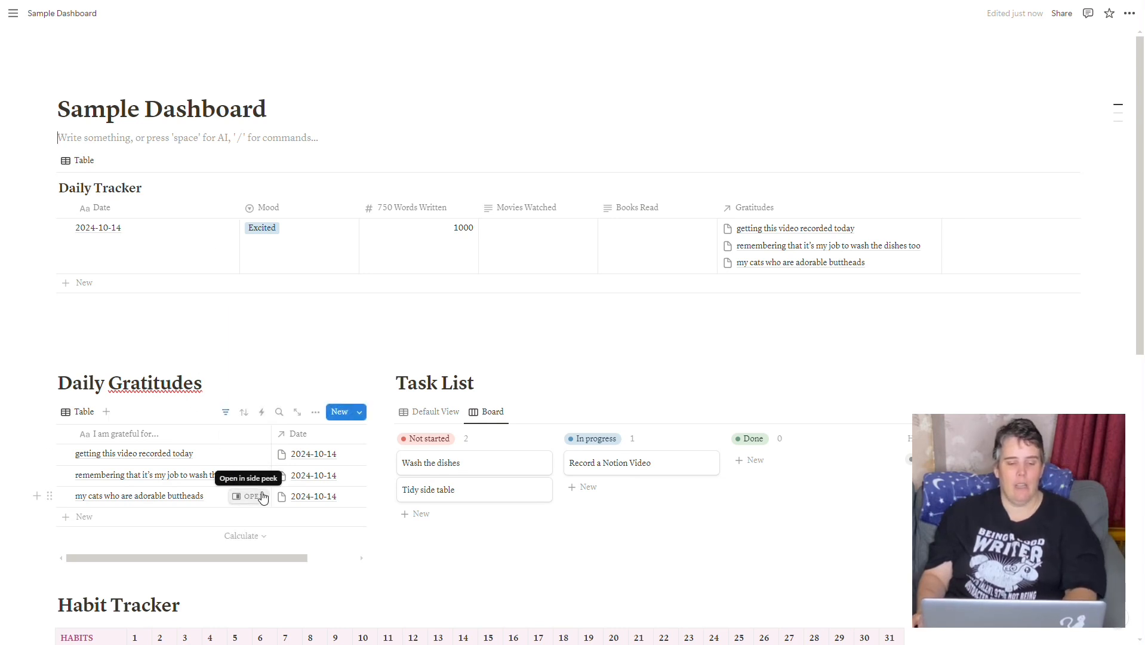
pyautogui.click(445, 413)
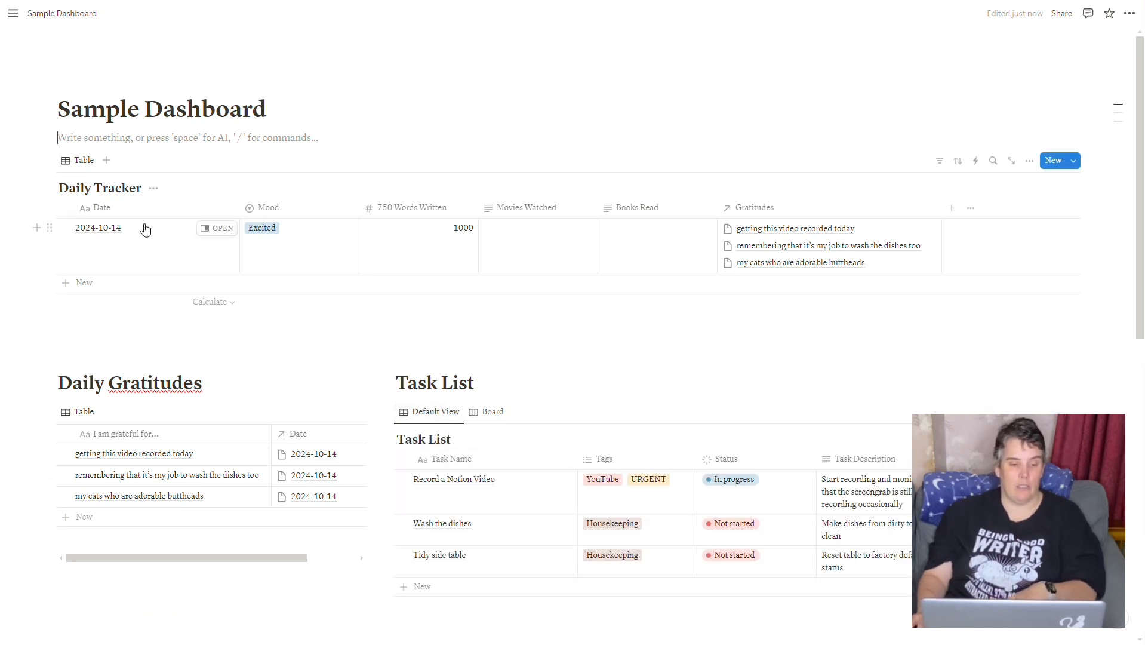
# In the side peek of the 2024-10-14 entry, move Movies Watched above Books Read and start an empty page body
pyautogui.click(218, 228)
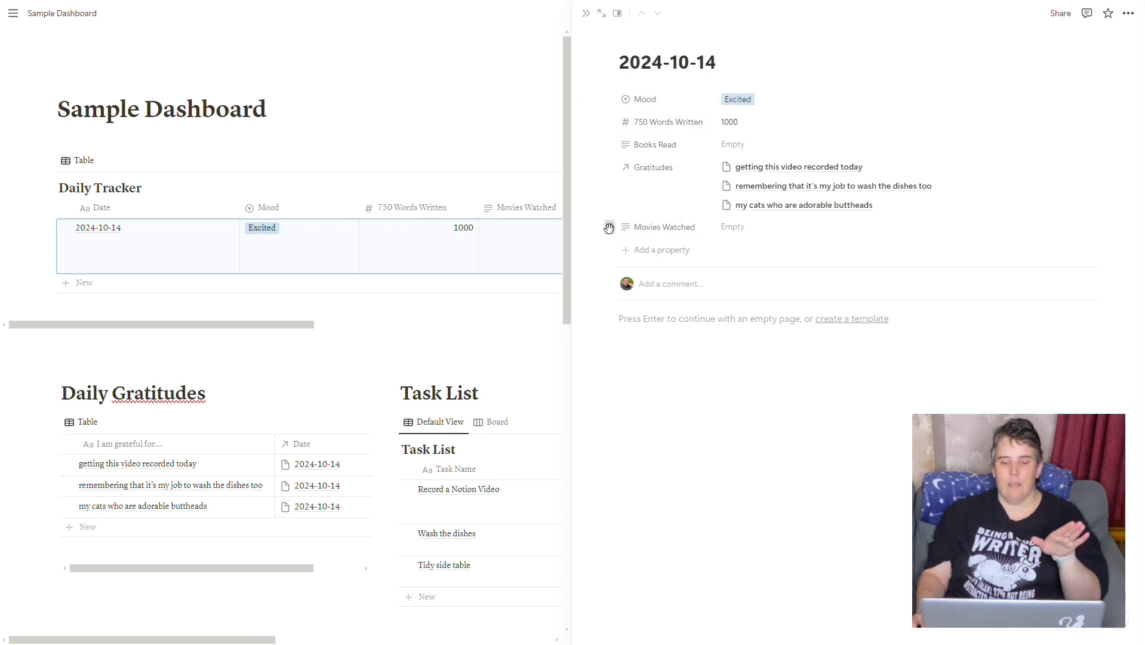
pyautogui.moveTo(609, 227); pyautogui.dragTo(615, 157)
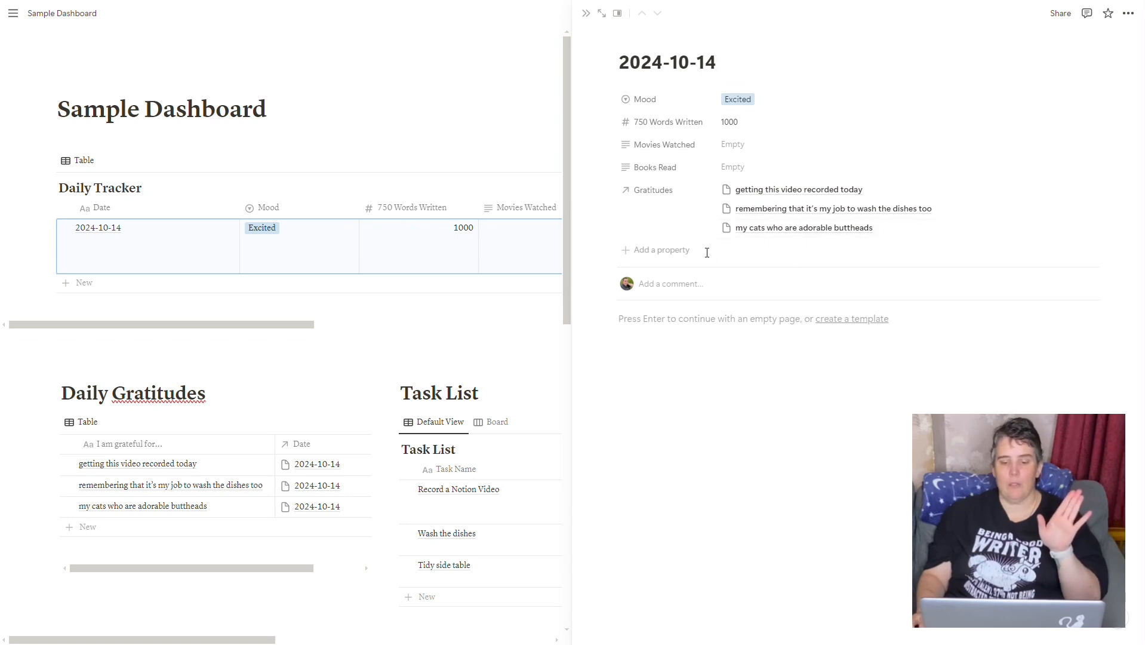
pyautogui.click(700, 323)
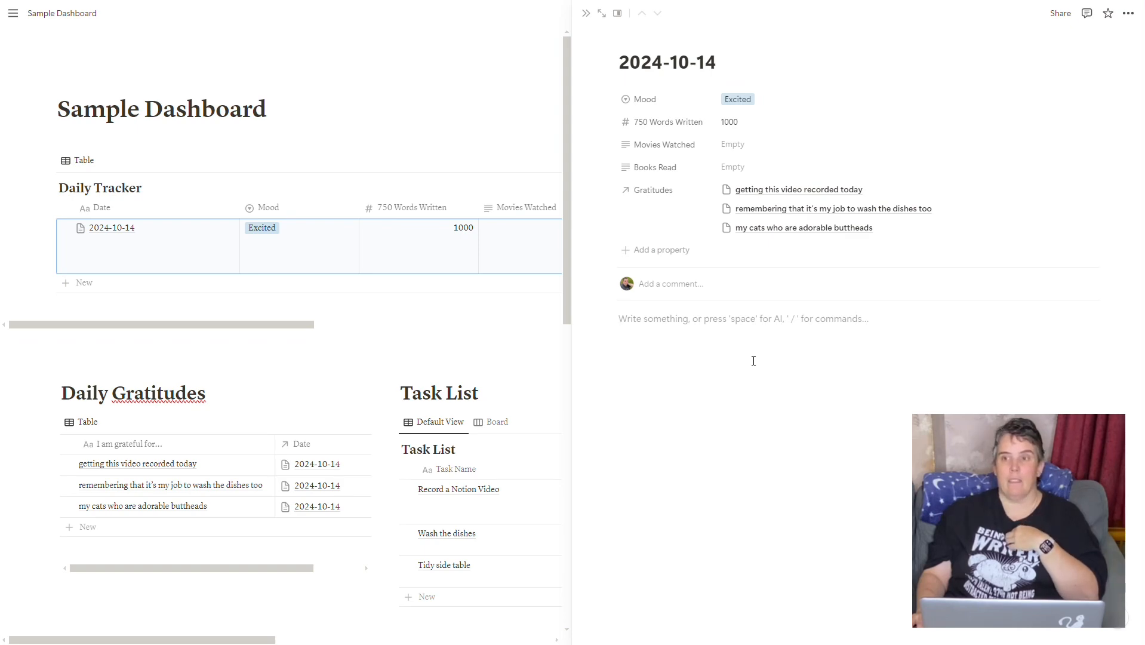
# Add the Heading 1 "Review & Reset (daily)" to the body of the 2024-10-14 entry
pyautogui.scroll(-10, 329, 347)
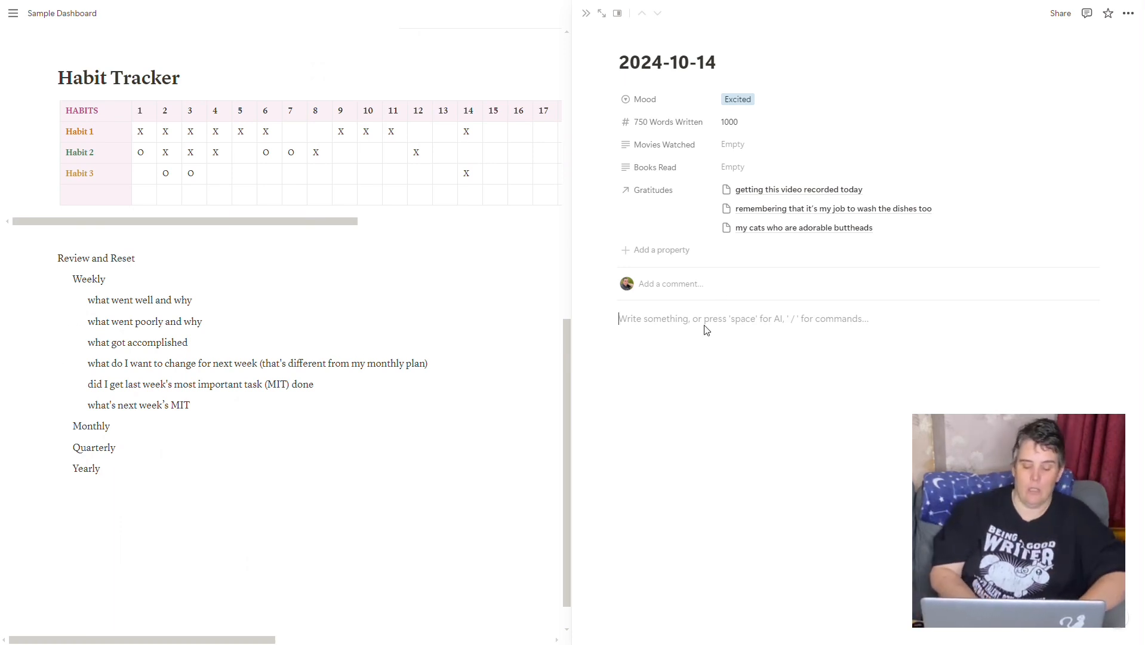
pyautogui.write('/heading')
pyautogui.press('Return')
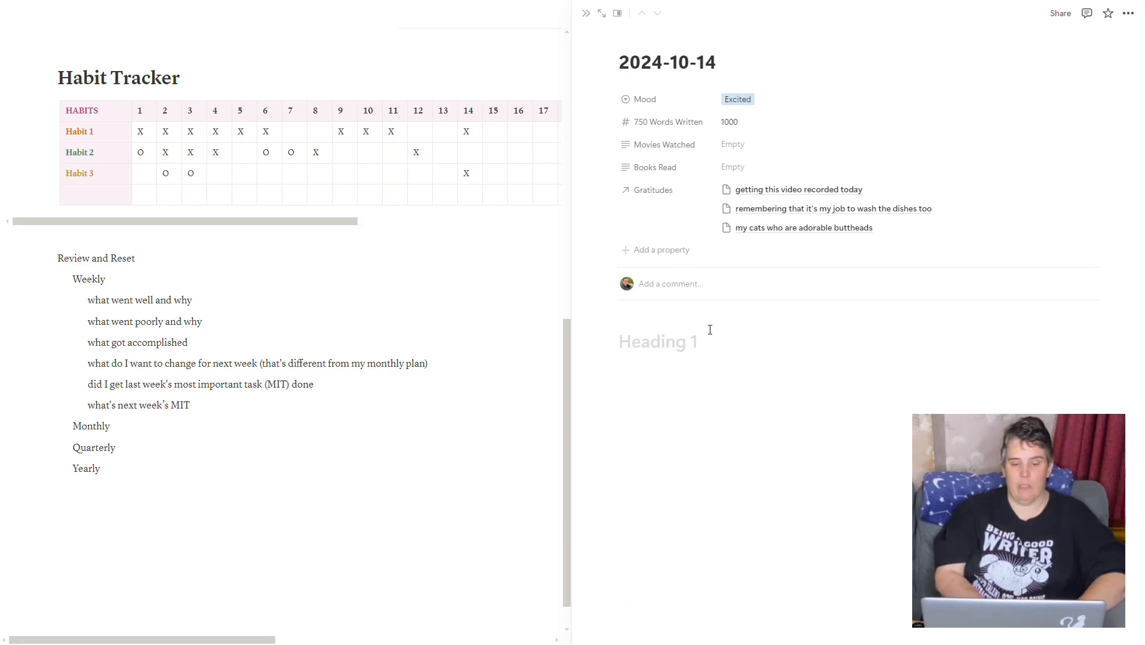
pyautogui.write('Re')
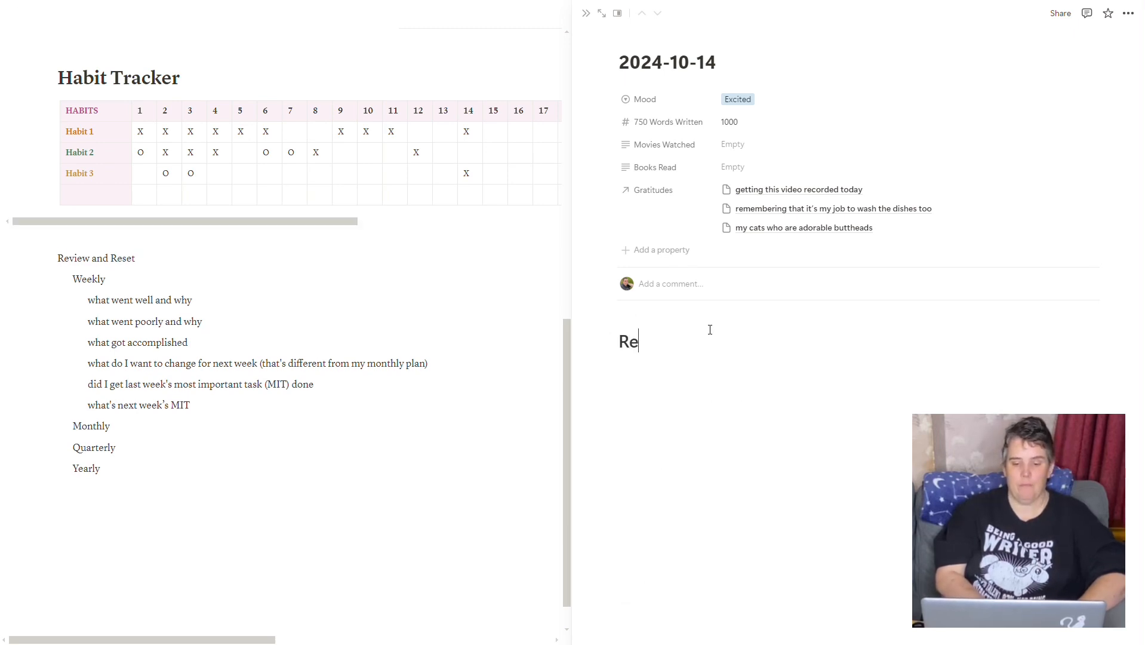
pyautogui.write('view & Res')
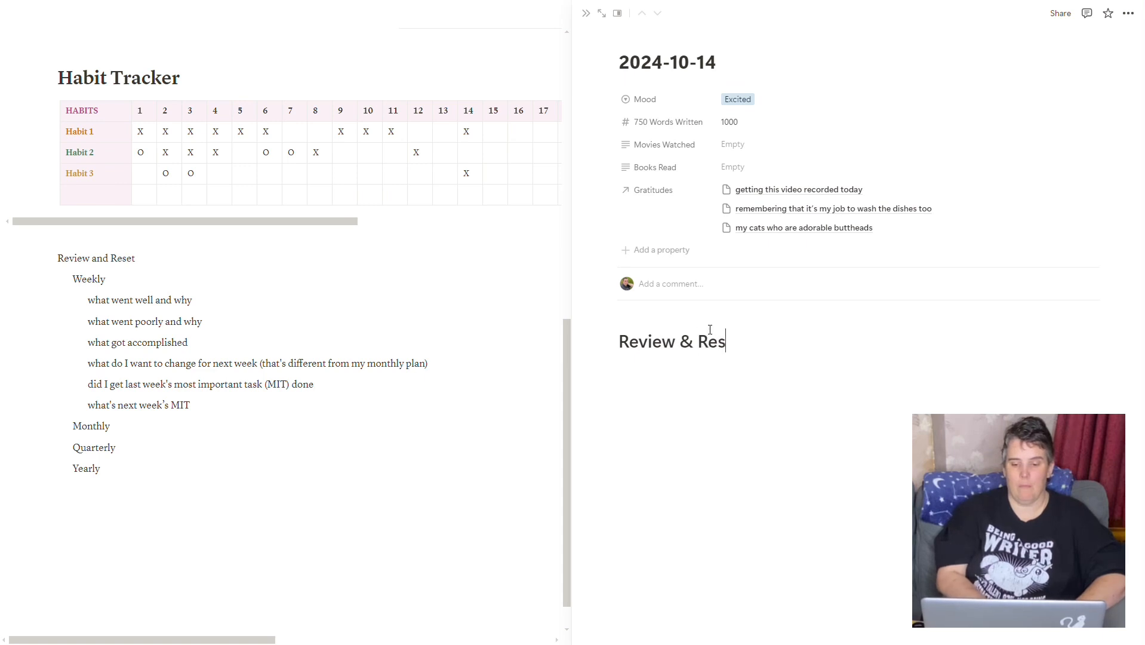
pyautogui.write('et (daily)')
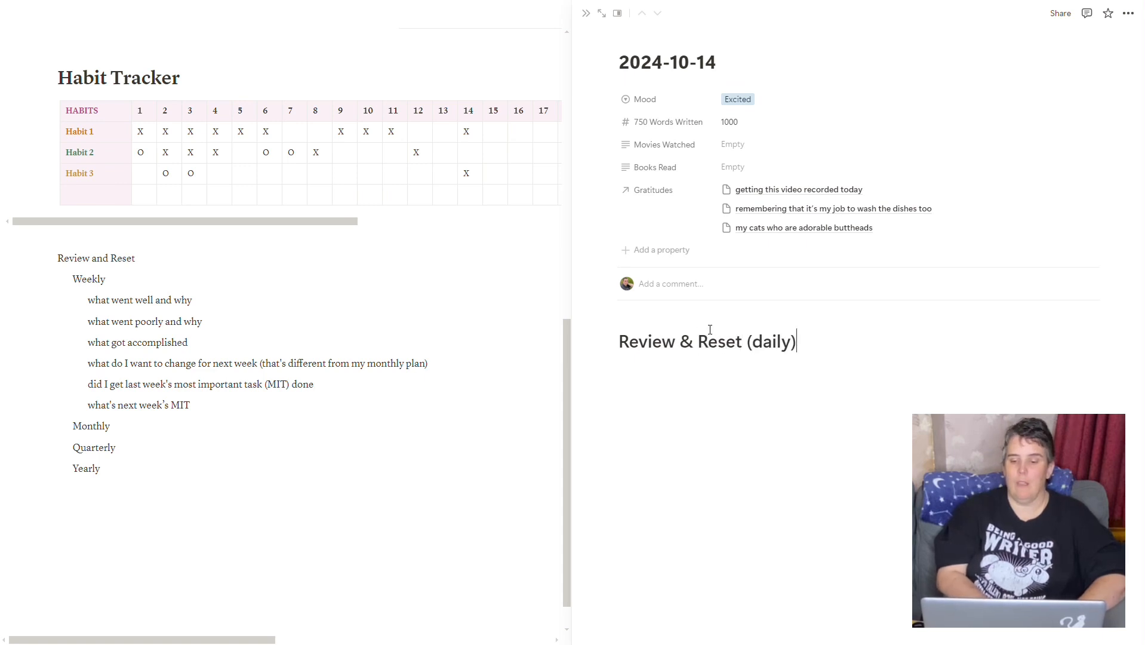
pyautogui.press('Return')
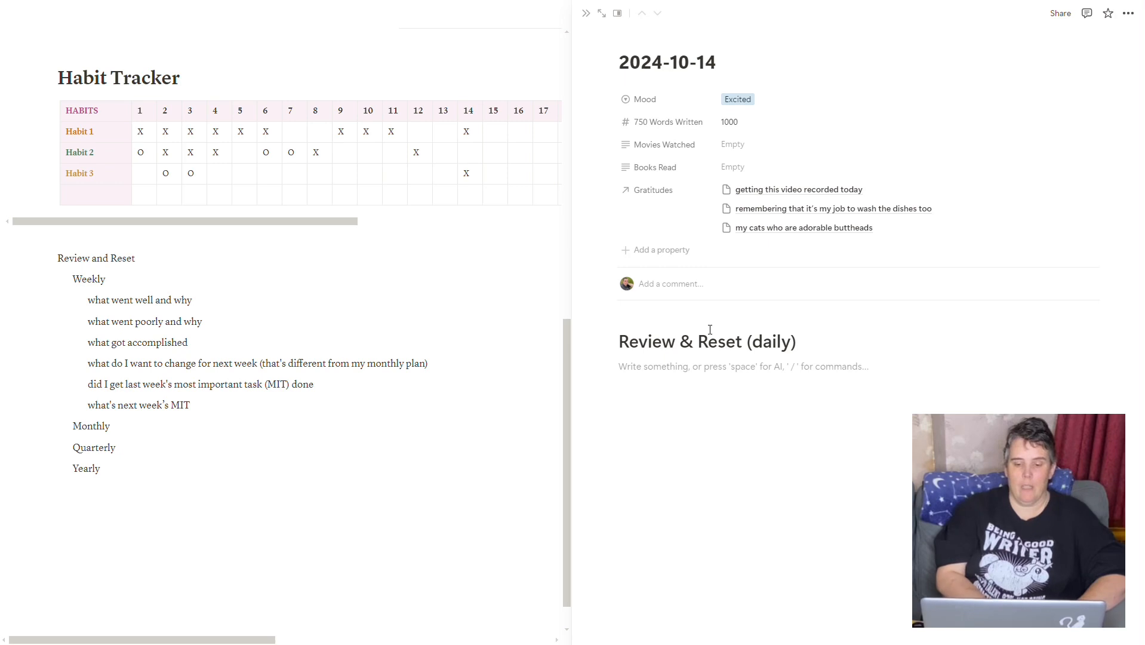
# Insert a callout block below the Review & Reset (daily) heading, leaving one blank line between them
pyautogui.press('Return')
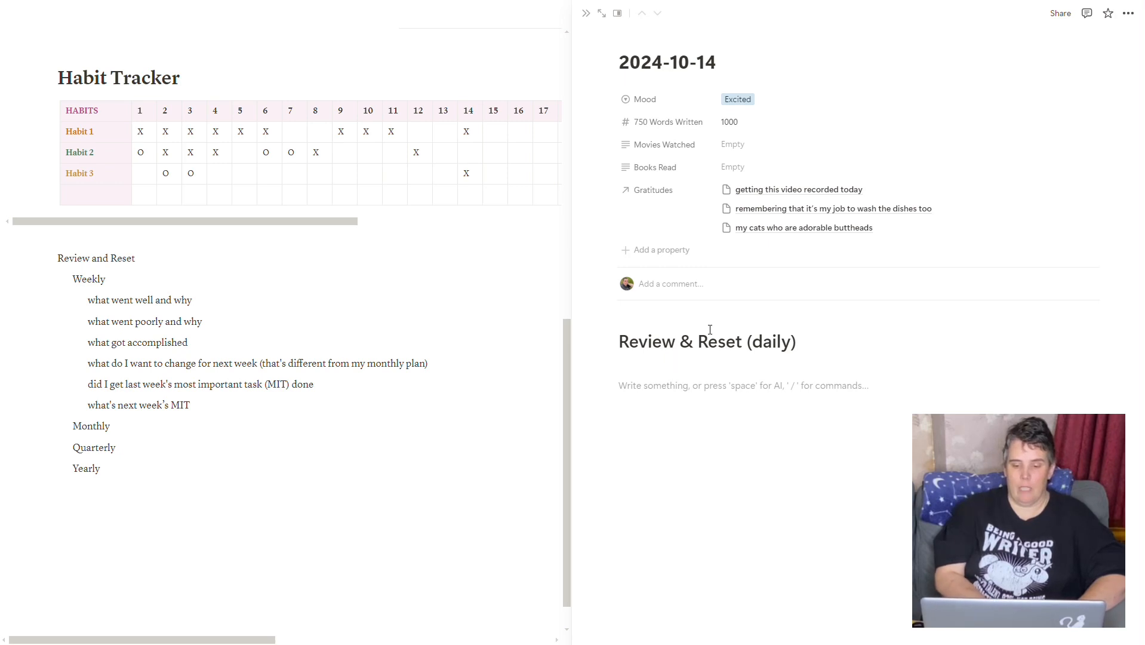
pyautogui.write('/call')
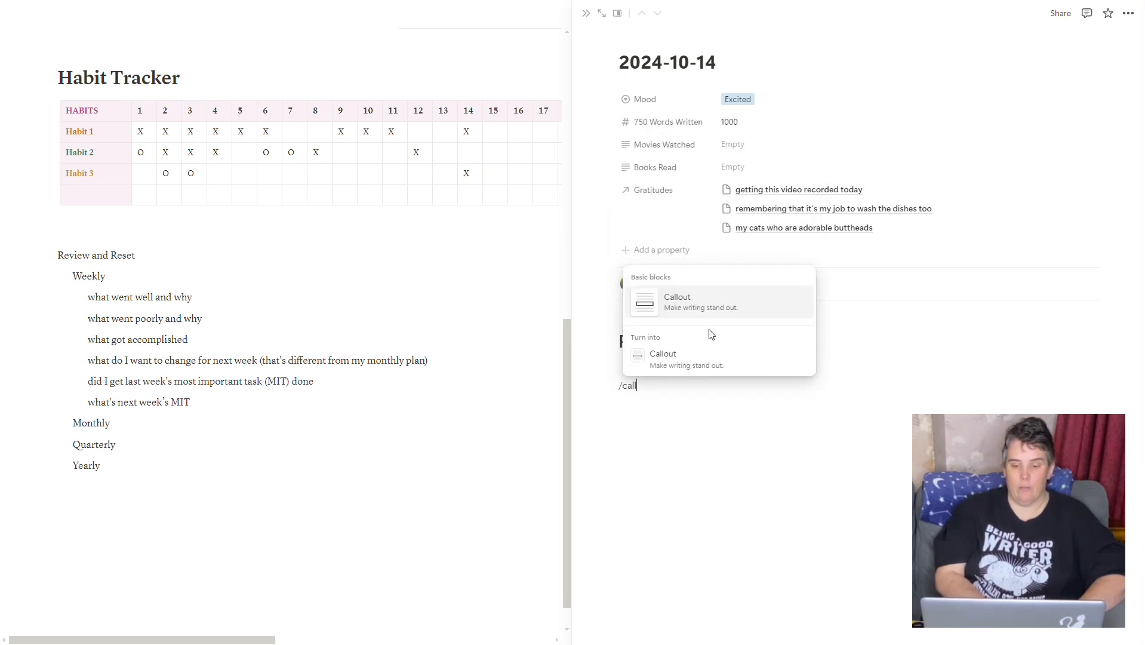
pyautogui.press('Return')
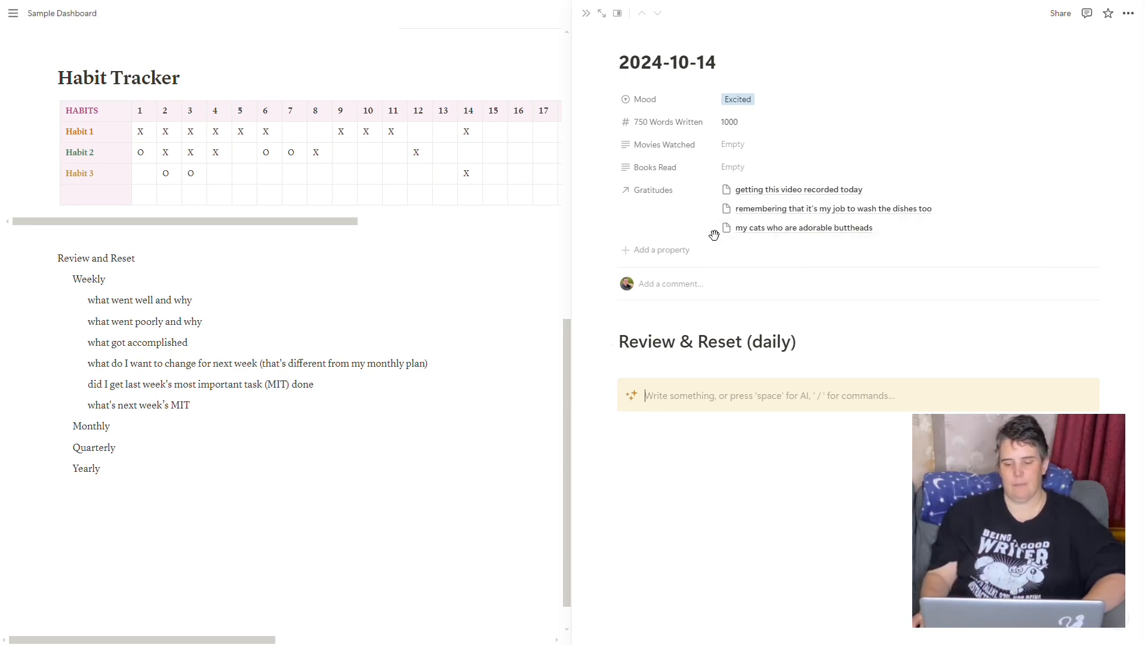
# Remove the sparkle icon from the new callout and select the block
pyautogui.click(632, 396)
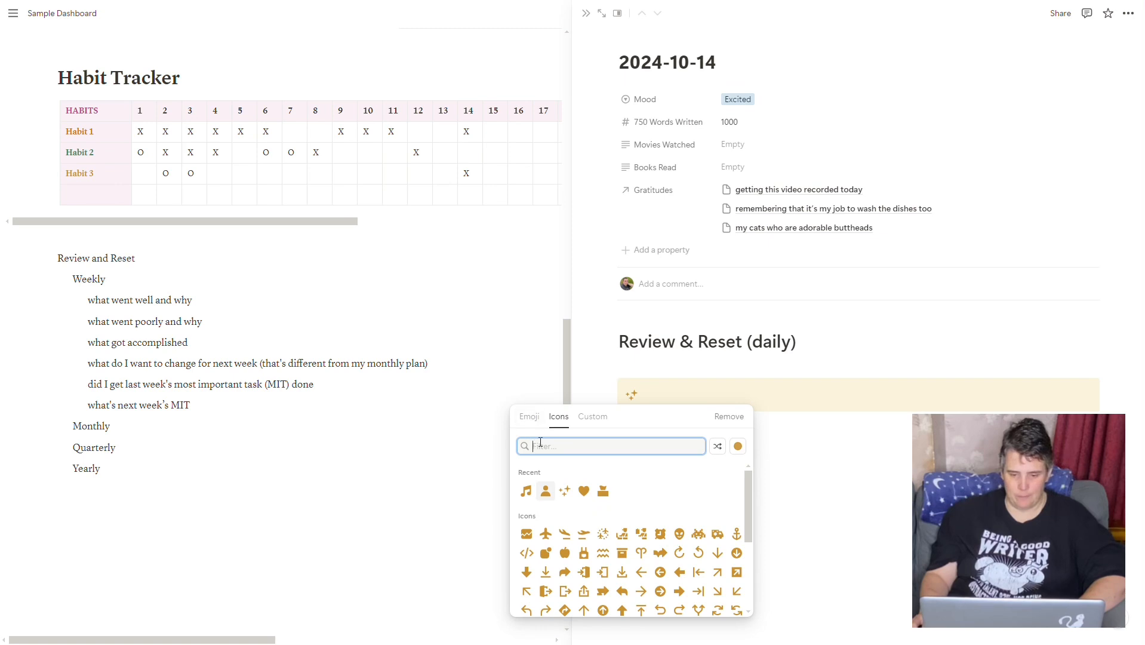
pyautogui.click(730, 416)
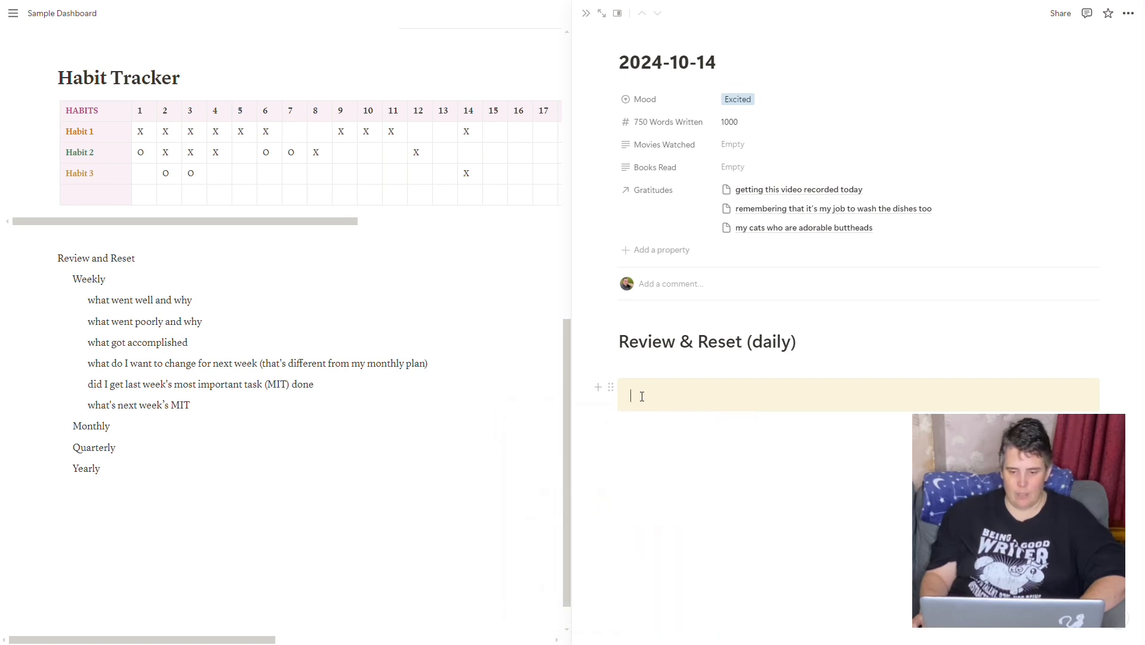
pyautogui.press('Escape')
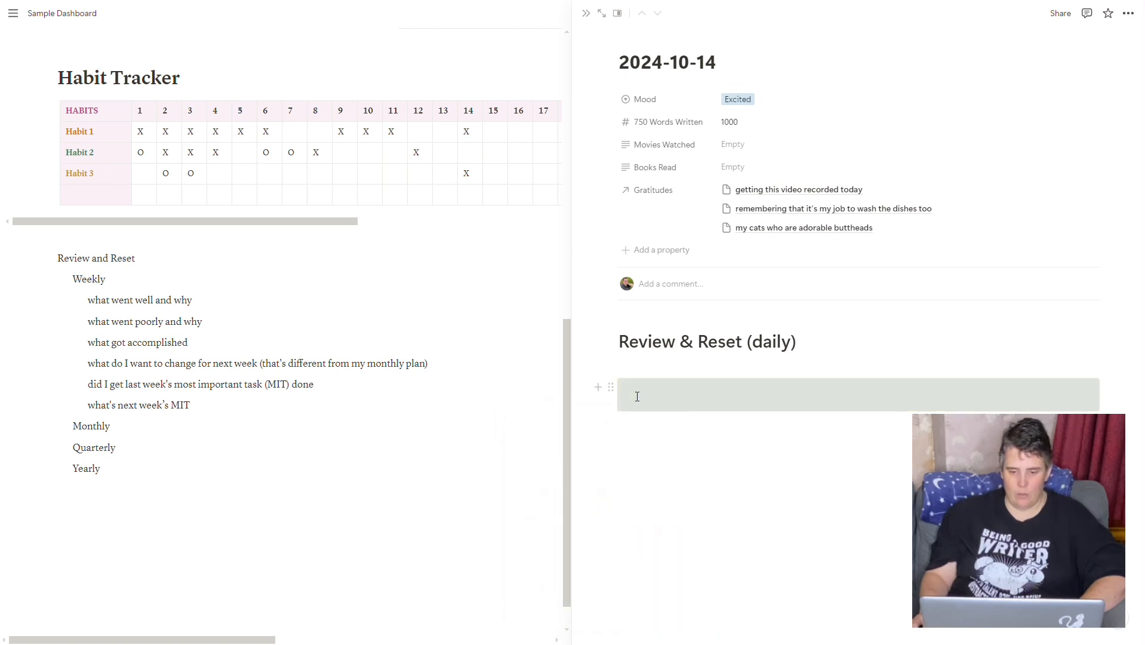
# Give the callout the pencil-in-a-square icon in dark gray, found by filtering the icons for "pencil"
pyautogui.click(610, 390)
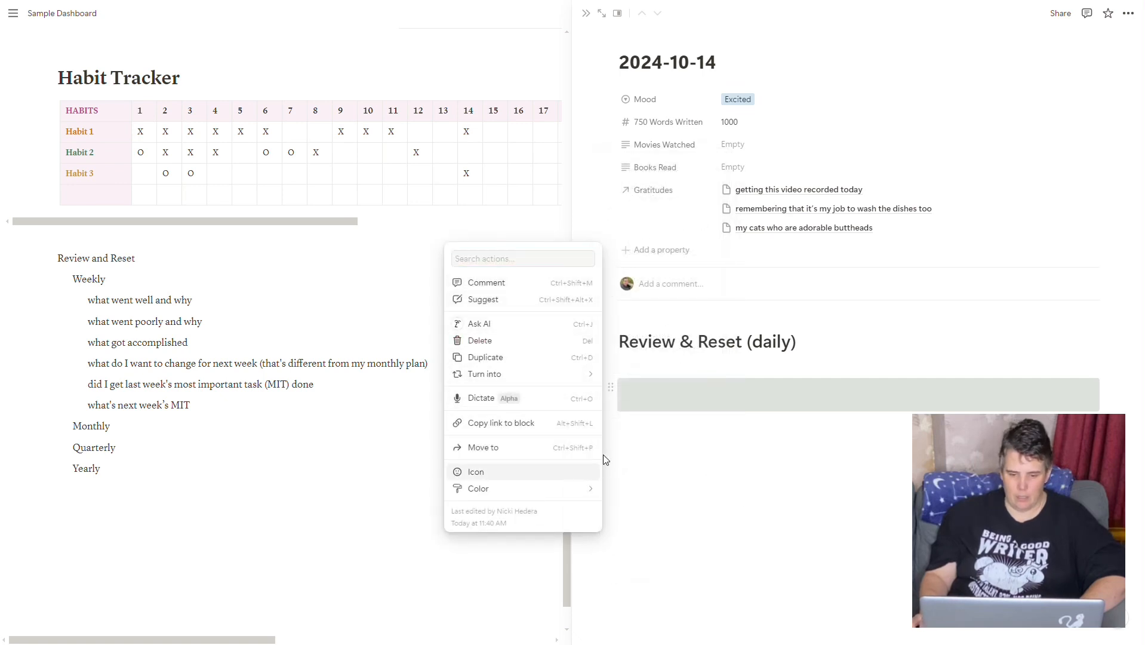
pyautogui.click(573, 473)
pyautogui.click(538, 408)
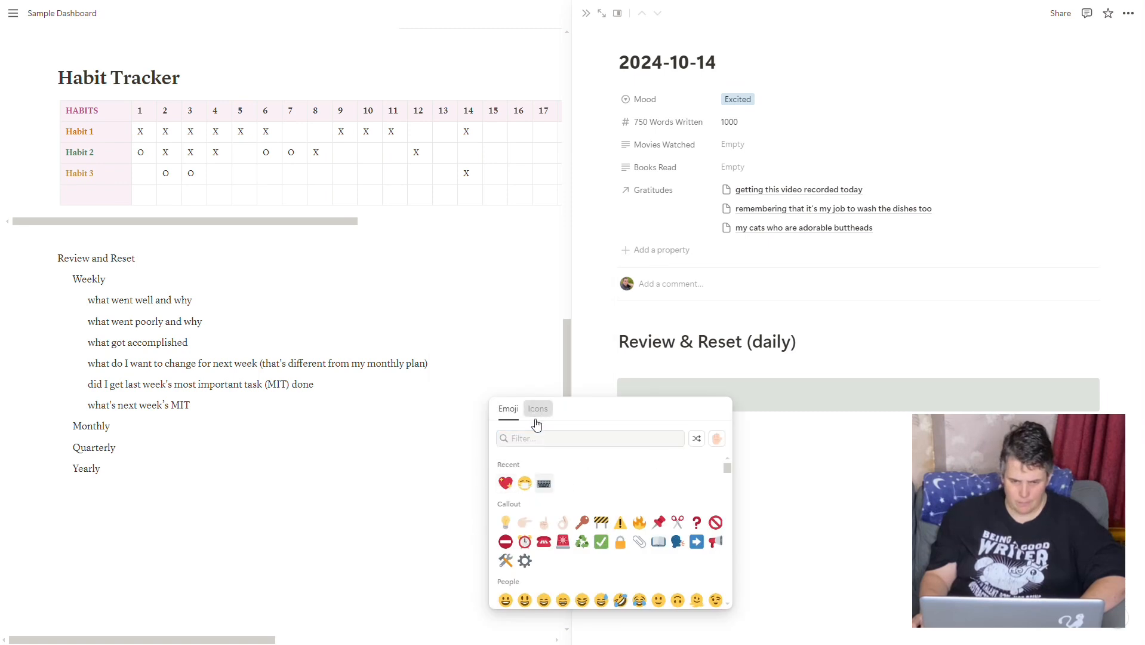
pyautogui.write('pencil')
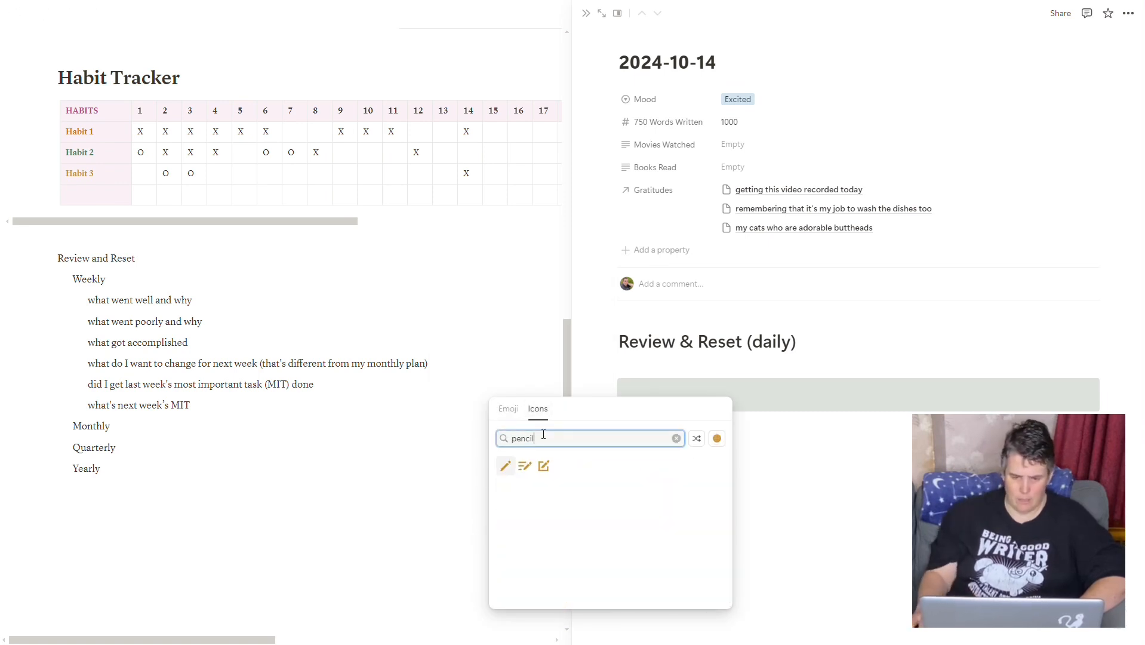
pyautogui.click(717, 438)
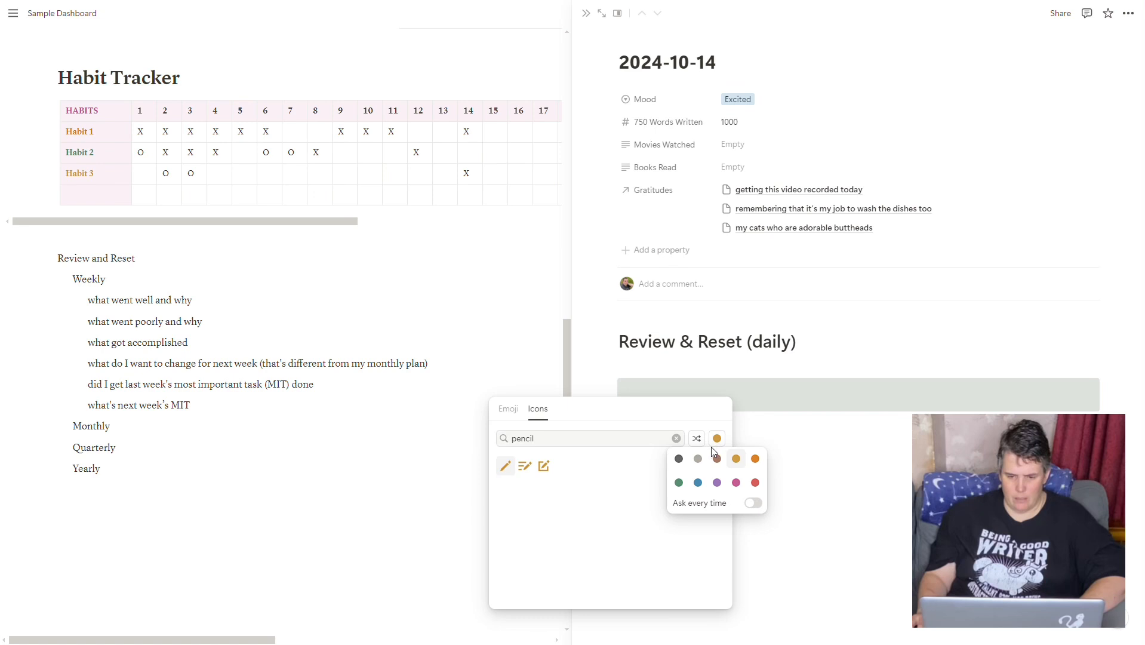
pyautogui.click(680, 458)
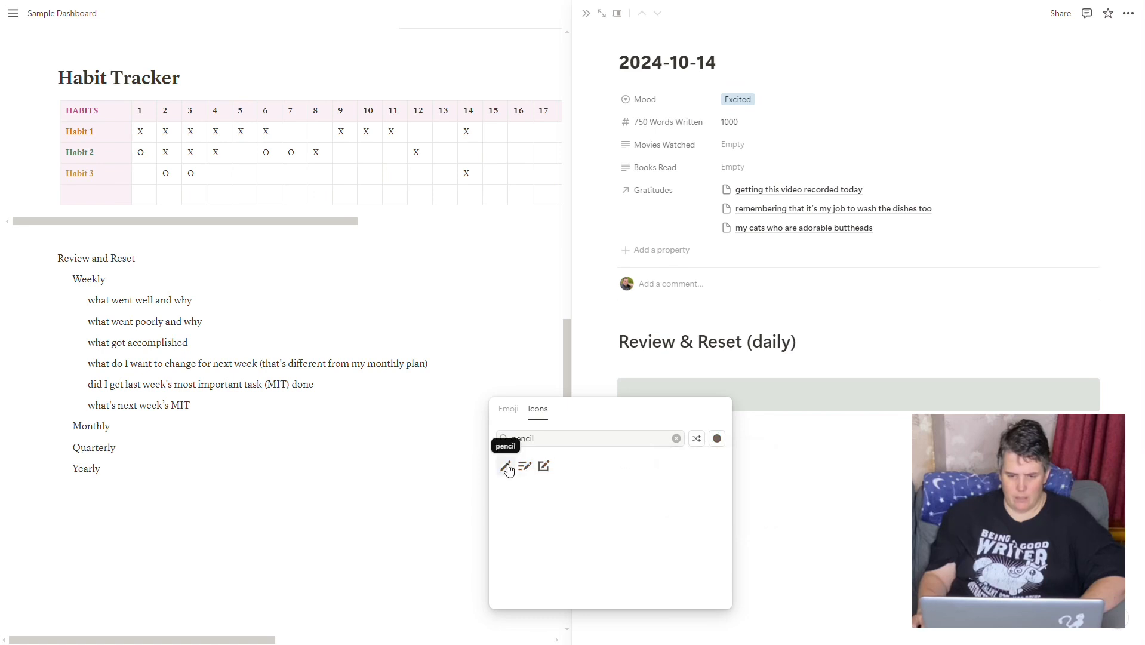
pyautogui.click(544, 466)
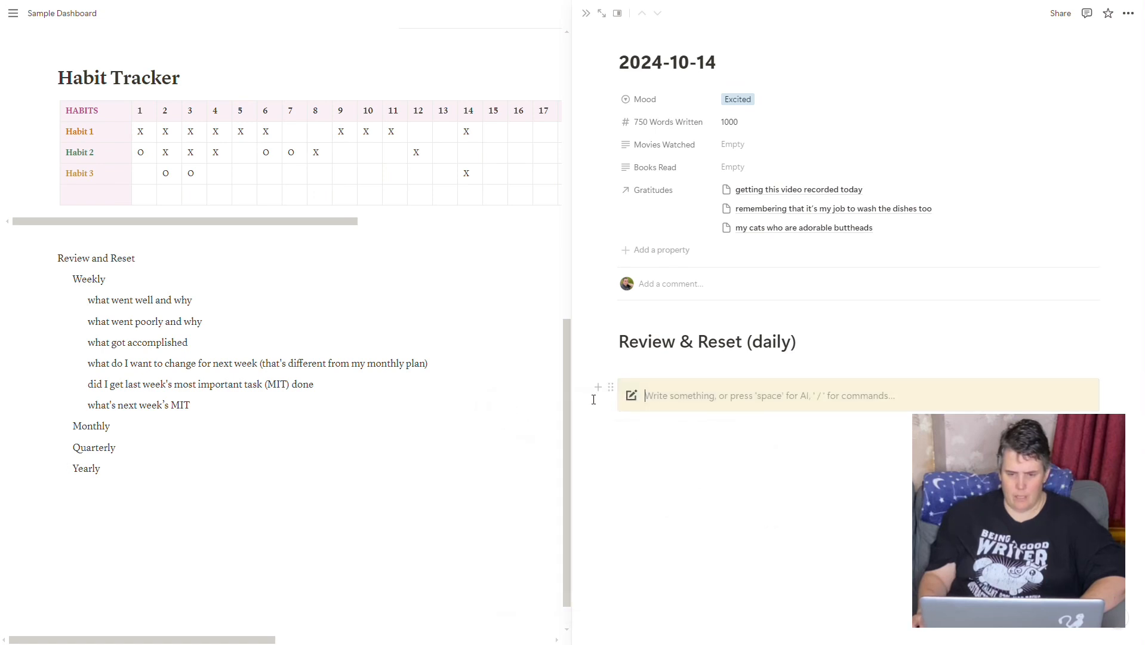
# Set the callout's color to the default background
pyautogui.click(610, 387)
pyautogui.moveTo(509, 489)
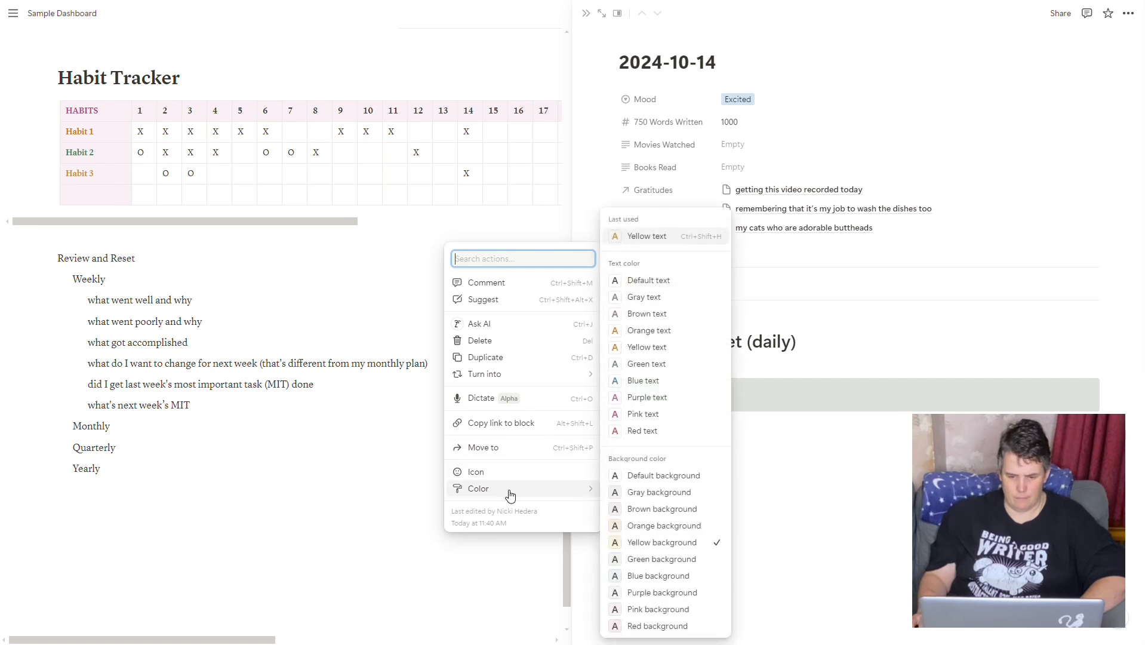
pyautogui.click(664, 476)
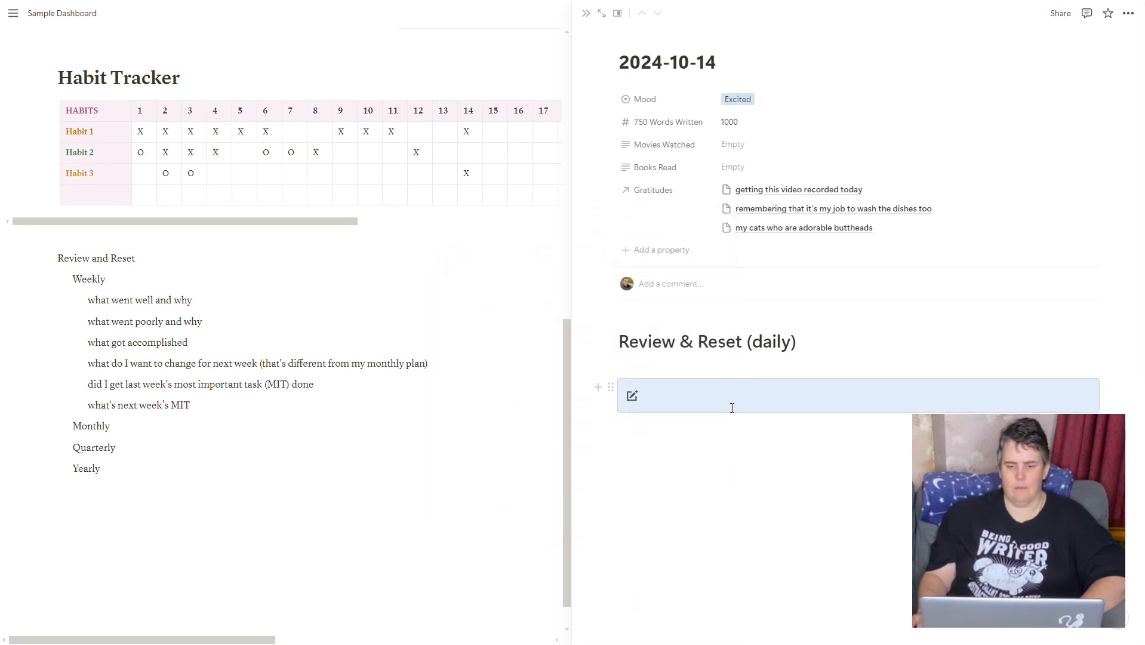
pyautogui.click(734, 395)
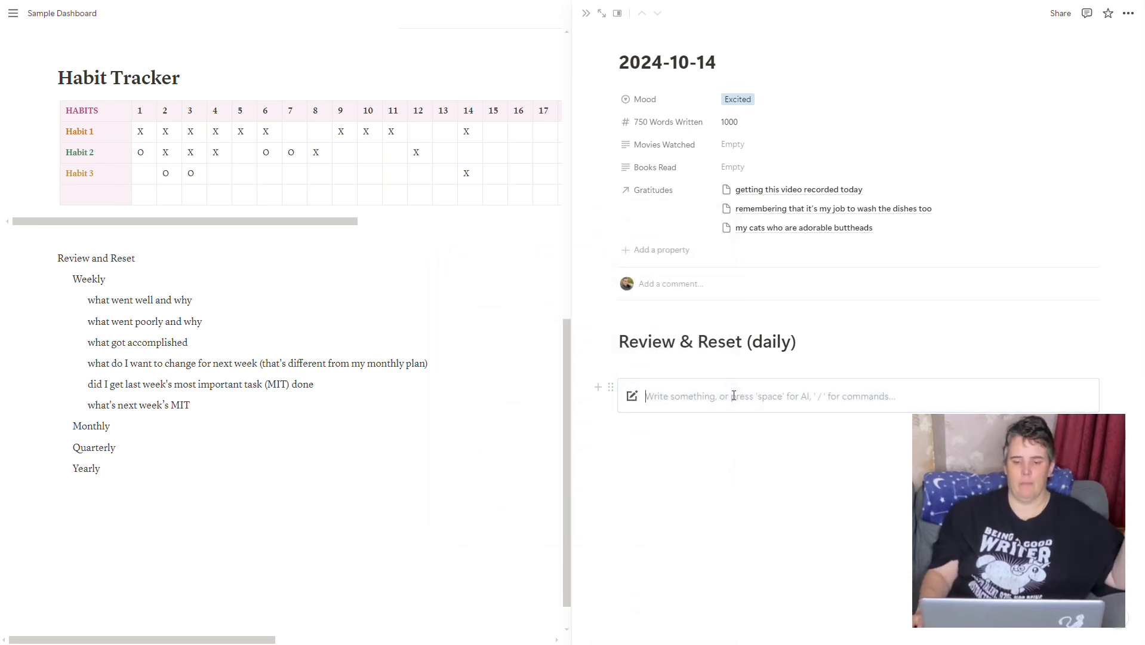
# Give the callout below the Review & Reset (daily) heading a gray background
pyautogui.click(610, 387)
pyautogui.moveTo(542, 494)
pyautogui.click(621, 492)
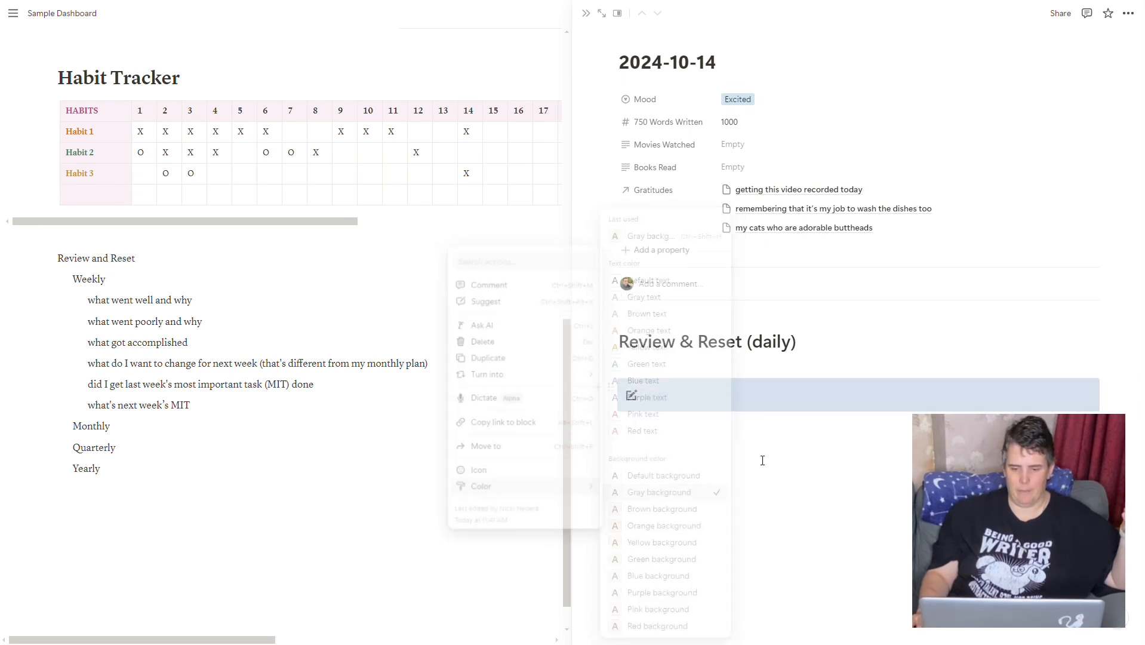
pyautogui.click(813, 416)
pyautogui.click(812, 402)
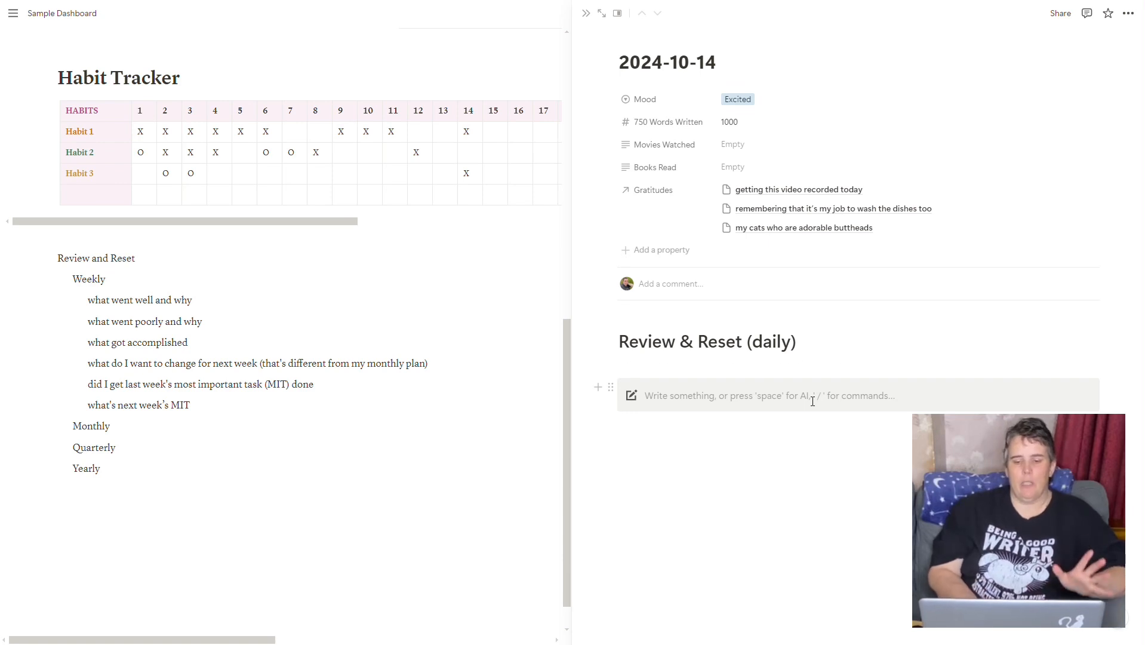
# Add the line "What went well today?" directly above the gray callout
pyautogui.press('Up')
pyautogui.press('Return')
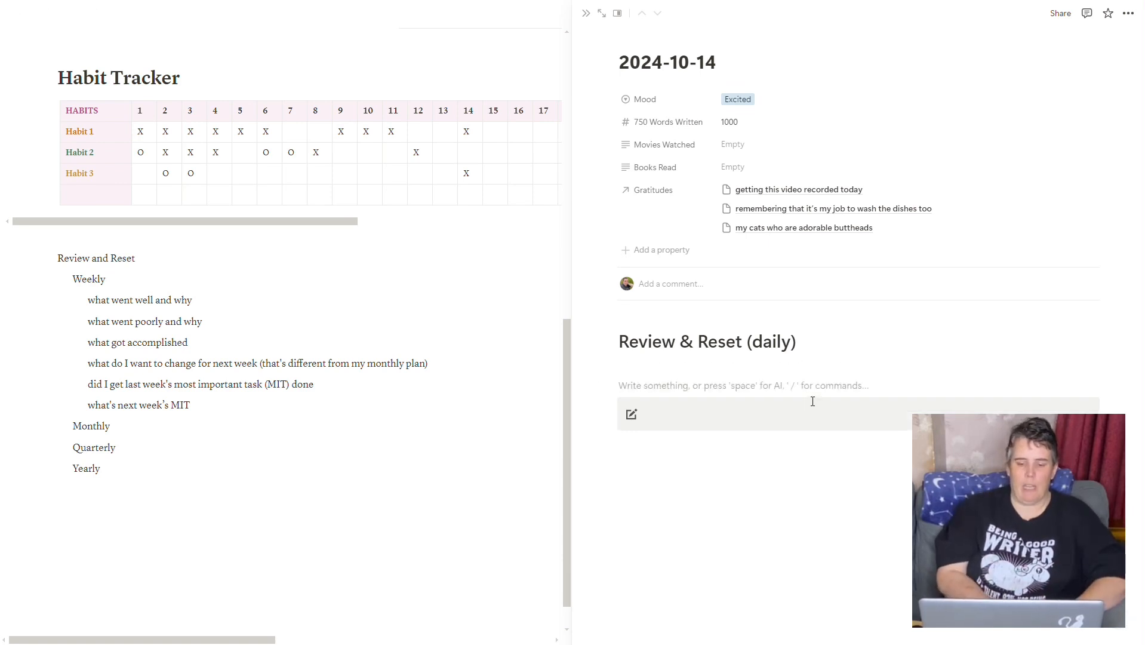
pyautogui.write('What went well today')
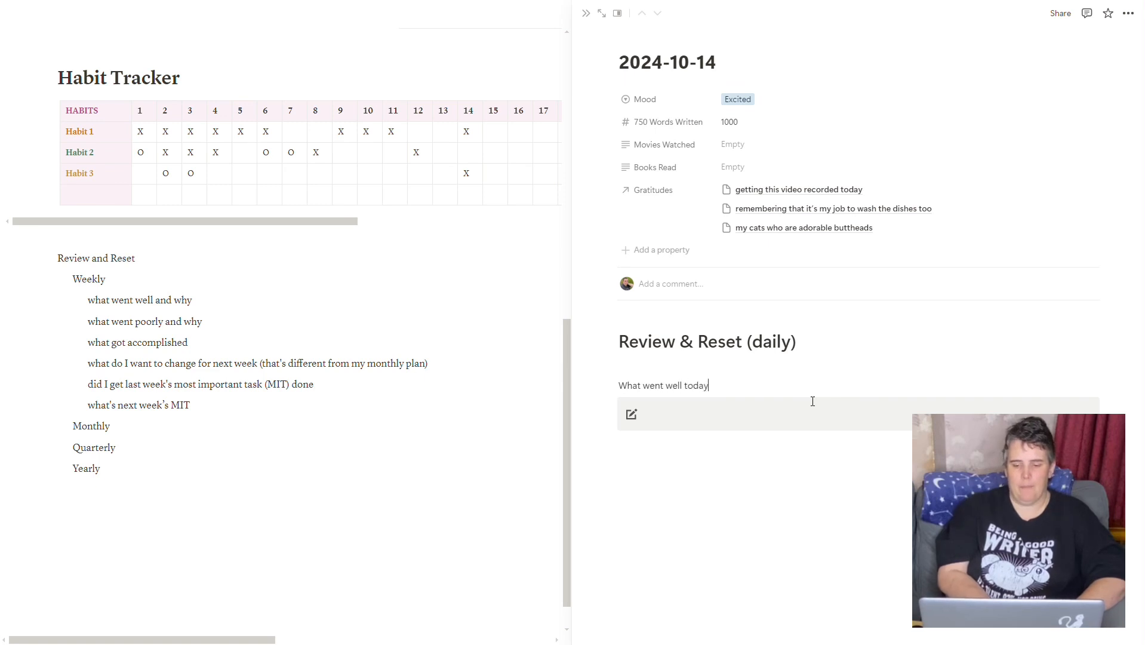
pyautogui.click(815, 414)
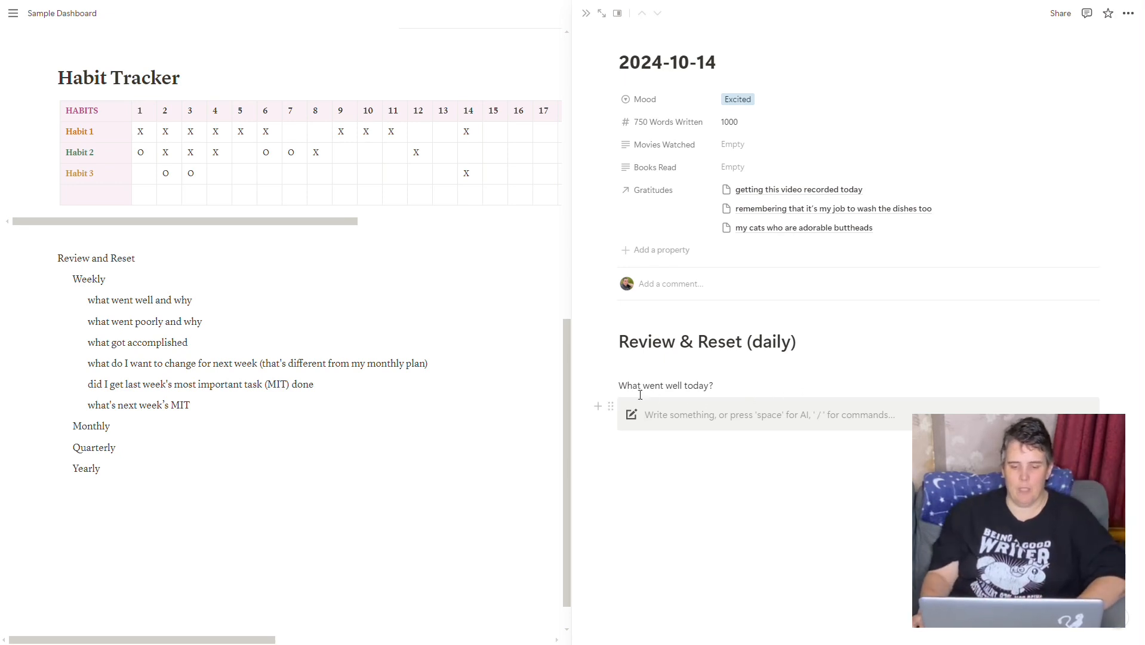
# Turn the "What went well today?" line into a Heading 3
pyautogui.click(611, 384)
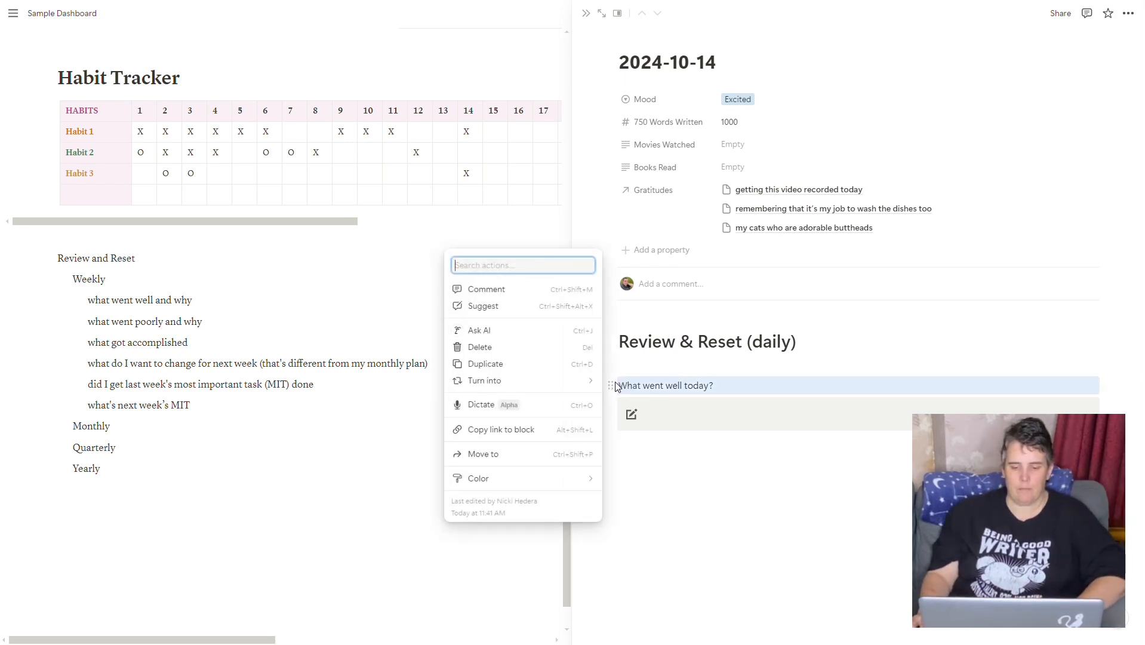
pyautogui.click(616, 385)
pyautogui.click(611, 386)
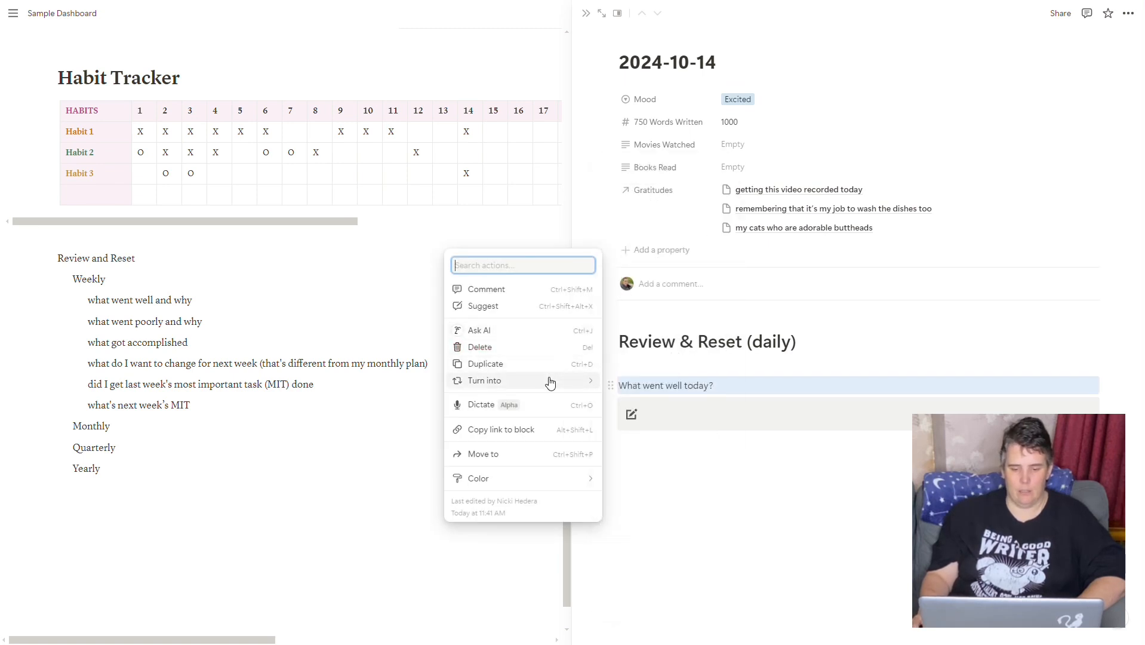
pyautogui.moveTo(561, 383)
pyautogui.click(657, 254)
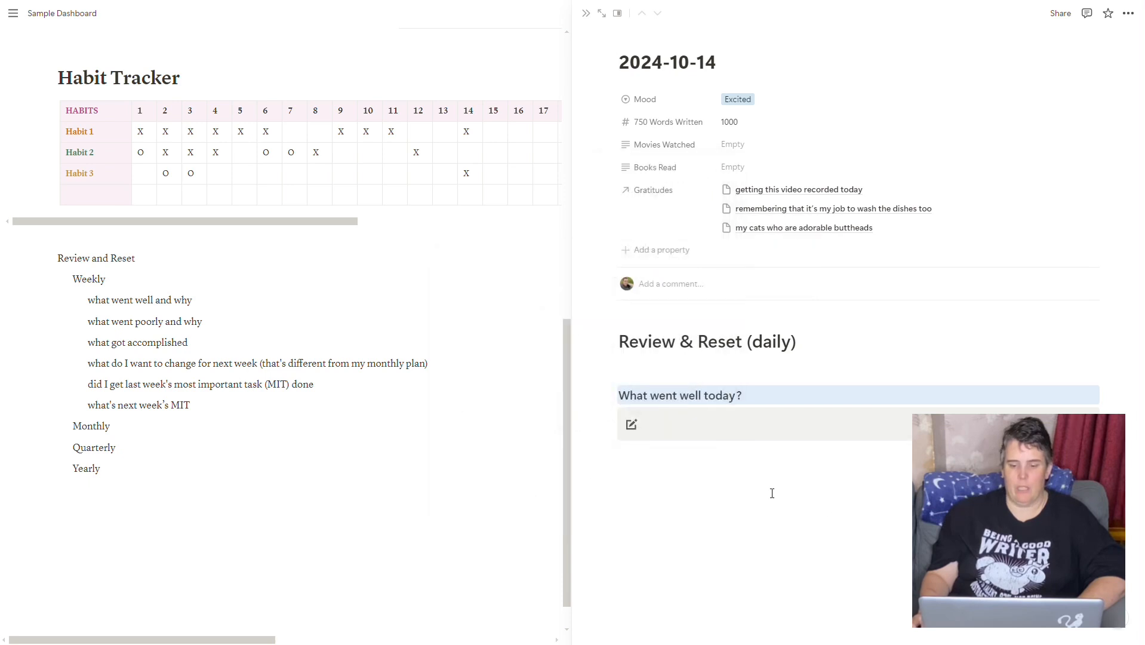
# Add a blank line below the callout and duplicate the question heading, callout and blank line twice
pyautogui.click(690, 464)
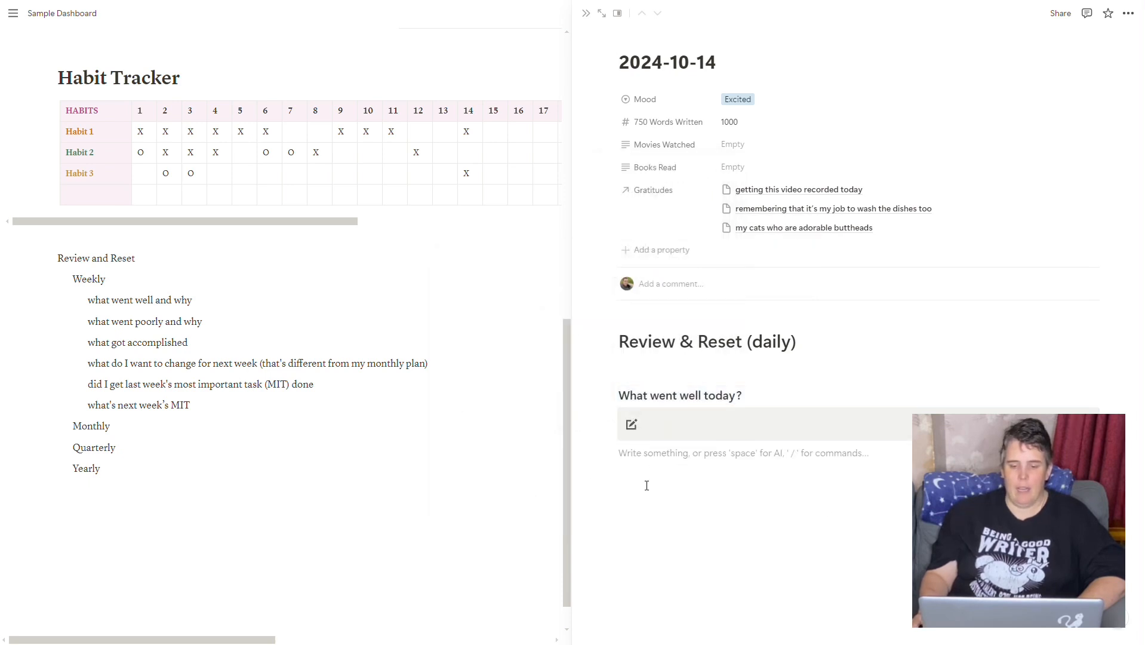
pyautogui.moveTo(664, 472); pyautogui.dragTo(623, 391)
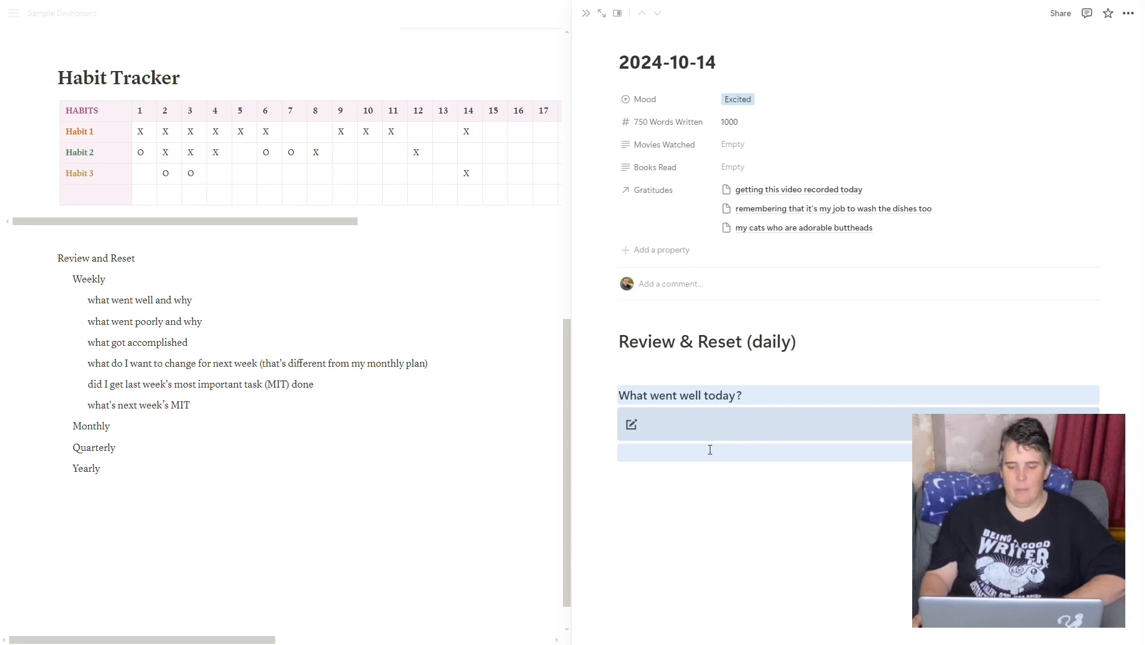
pyautogui.hotkey('ctrl', 'd')
pyautogui.hotkey('ctrl', 'd')
pyautogui.scroll(-1, 804, 530)
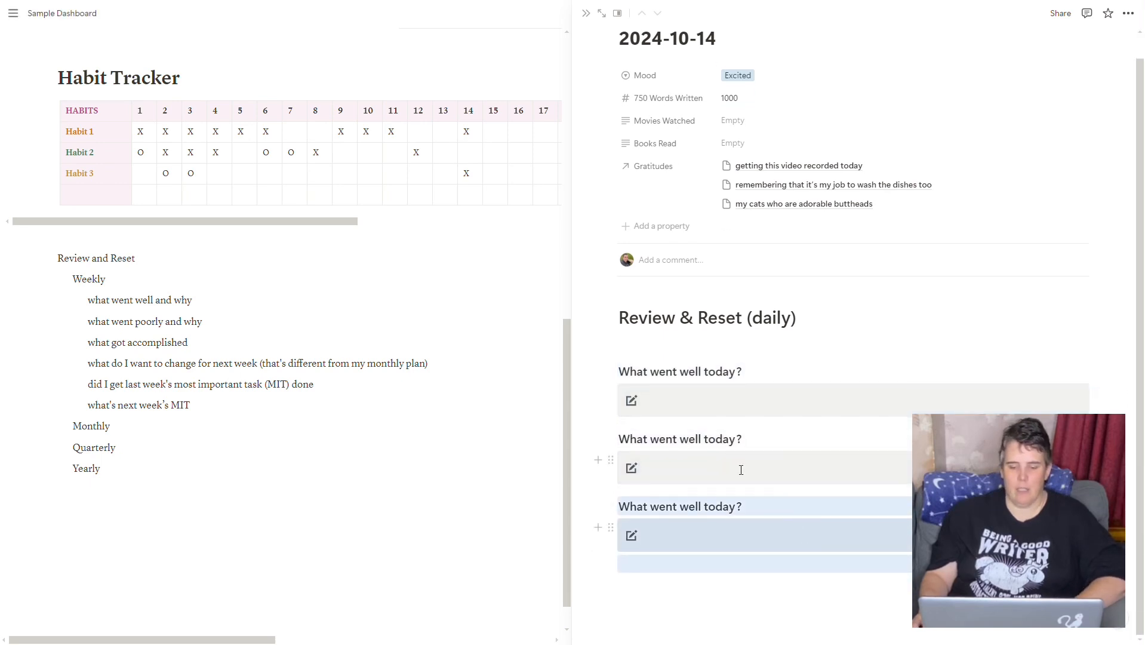
# Change the second question heading to "What went poorly today?" and the third to "What got accomplished today?"
pyautogui.doubleClick(687, 440)
pyautogui.write('ooorly')
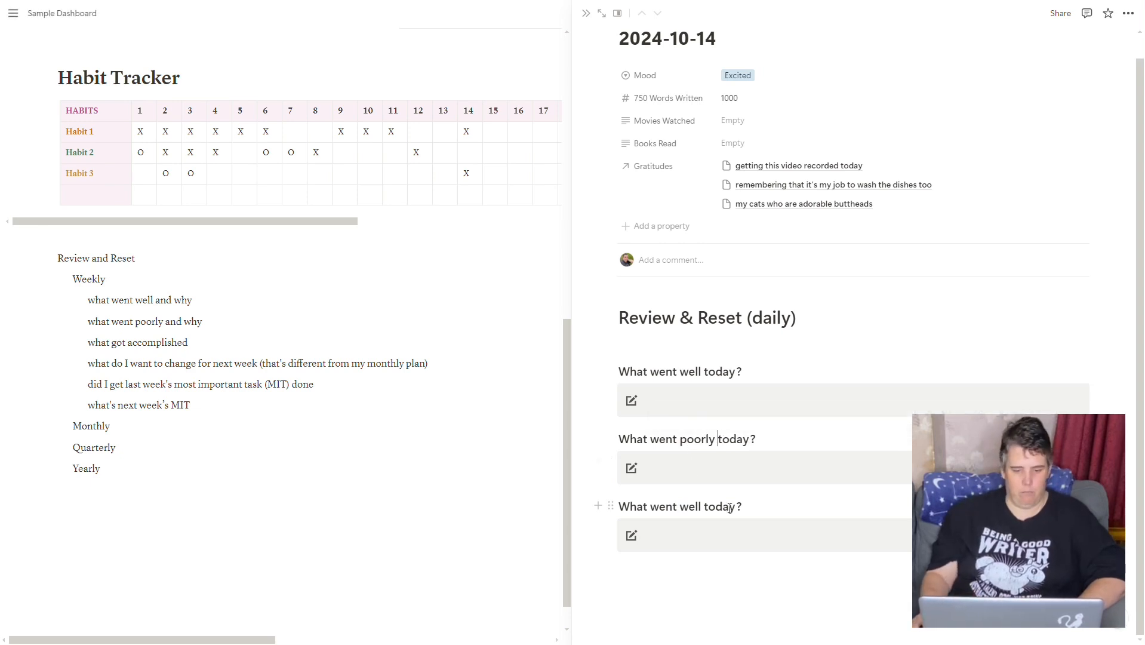
pyautogui.tripleClick(665, 507)
pyautogui.hotkey('ctrl', 'c')
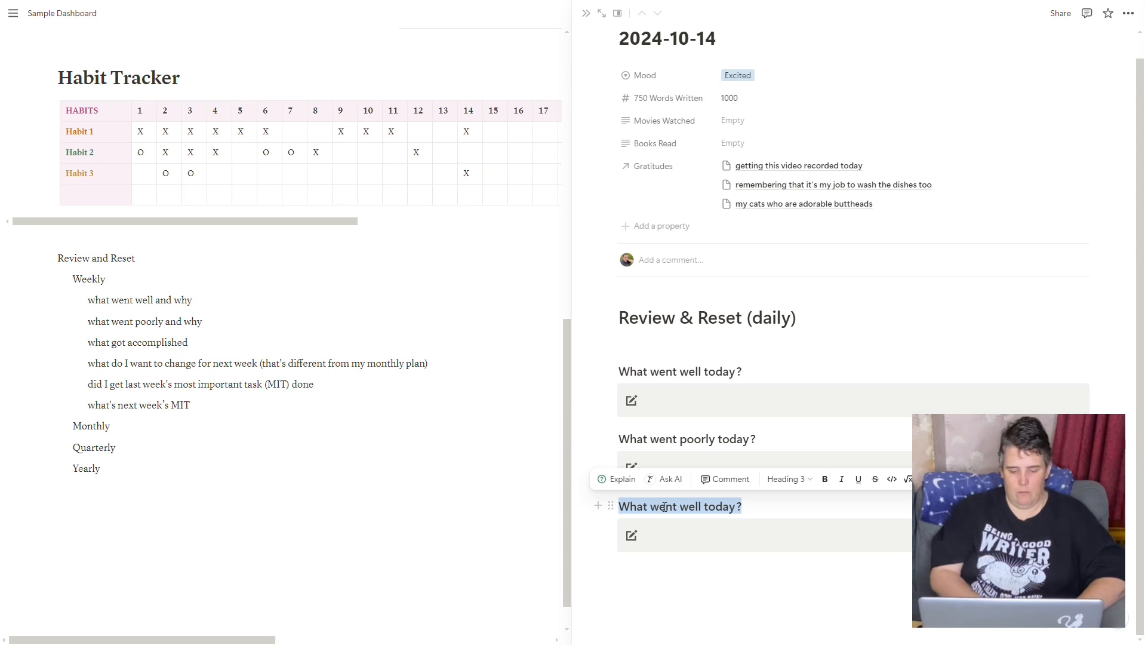
pyautogui.write('What got acc')
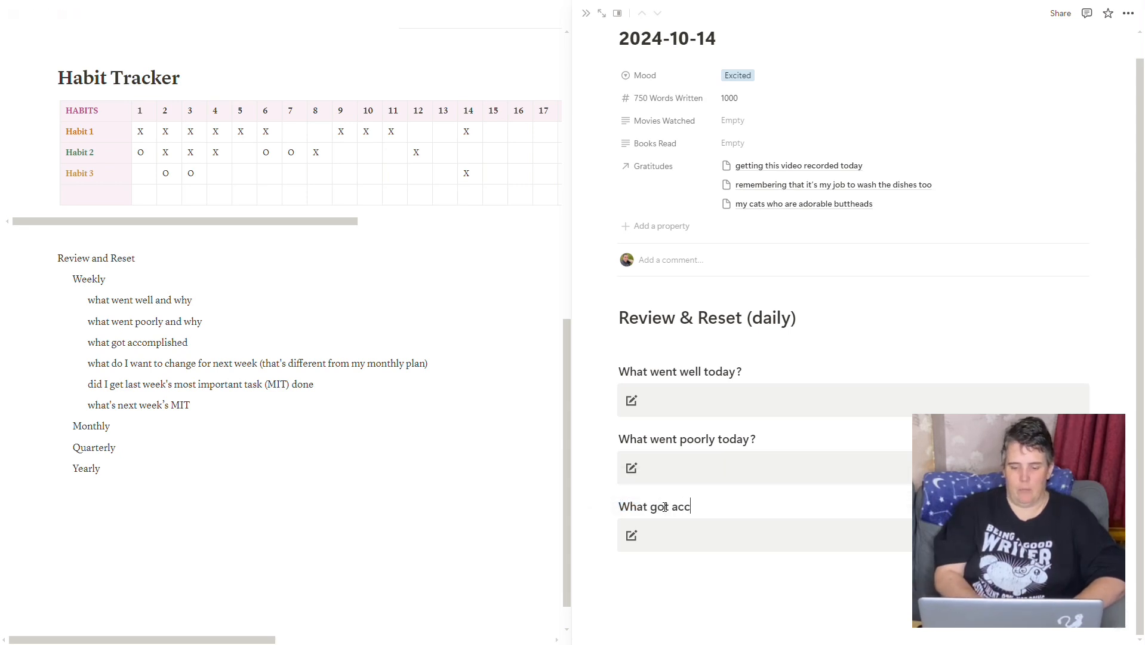
pyautogui.write('omplished today?')
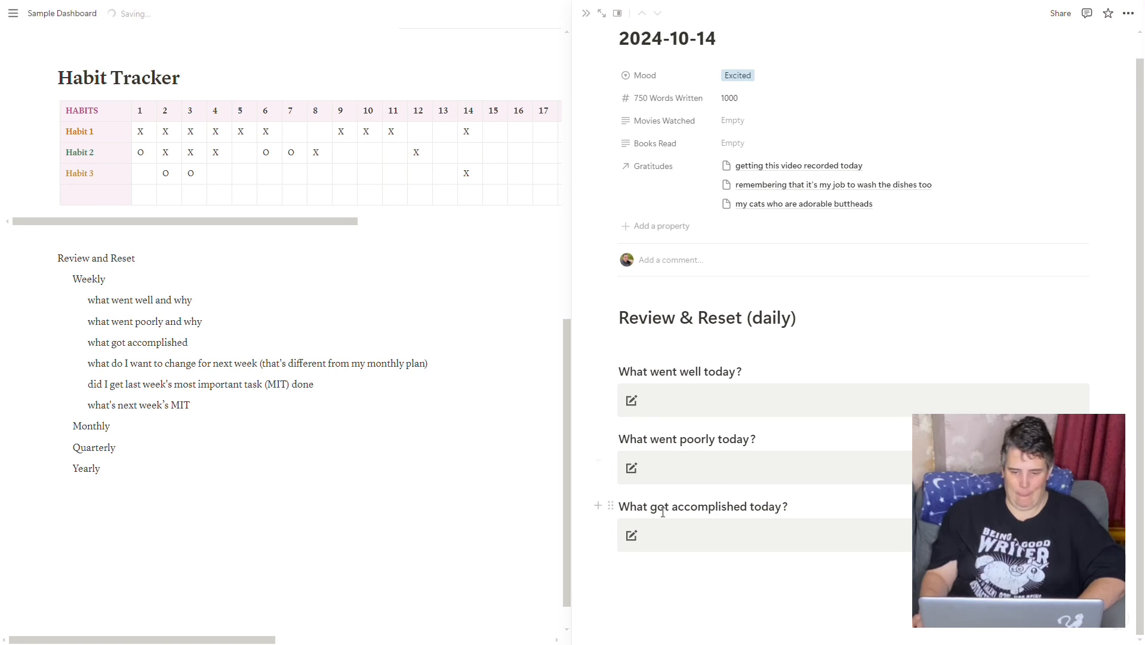
# Paste a fourth heading-and-callout set below the others and change its heading to "What do I want to change for tomorrow?"
pyautogui.click(648, 584)
pyautogui.hotkey('ctrl', 'v')
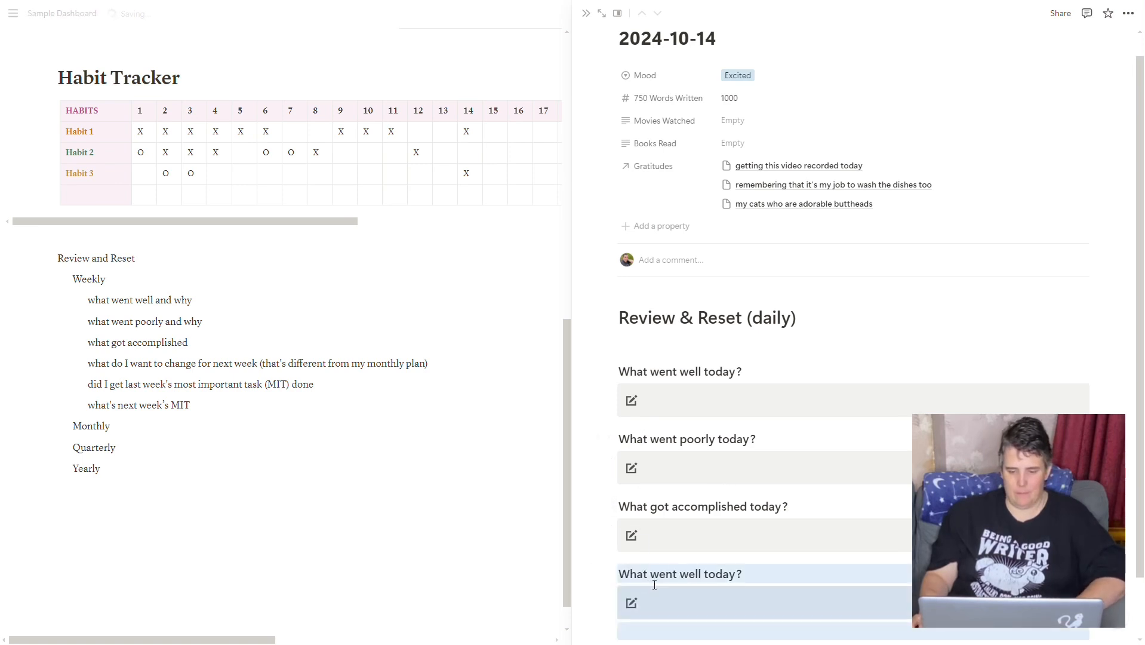
pyautogui.tripleClick(693, 576)
pyautogui.hotkey('ctrl', 'c')
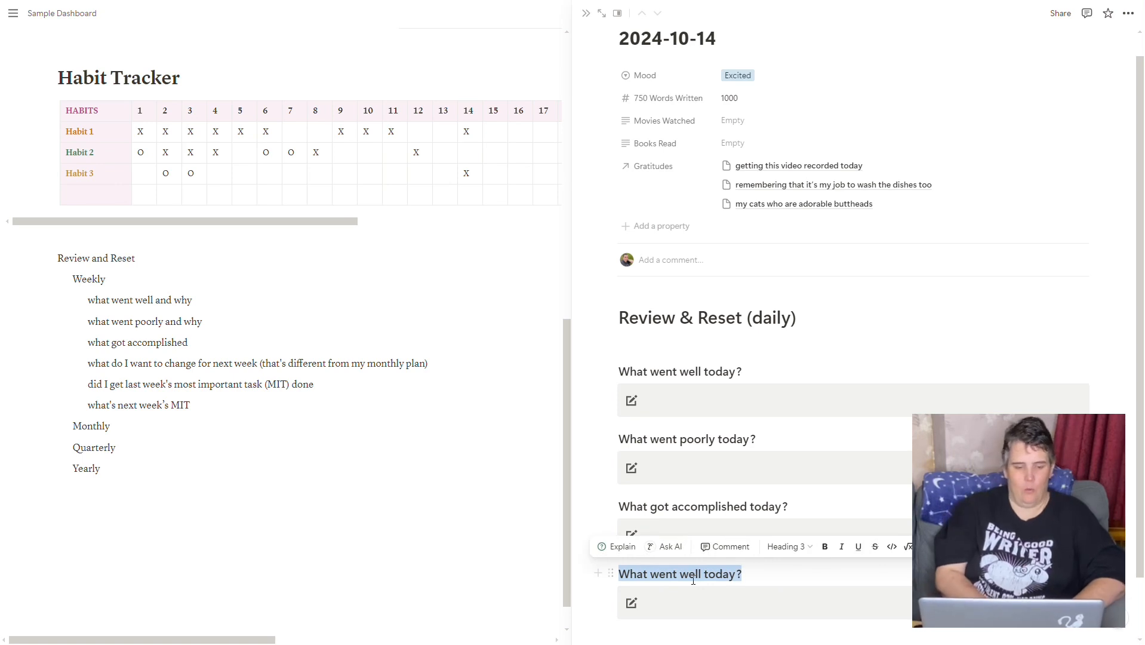
pyautogui.write('What do I want to c')
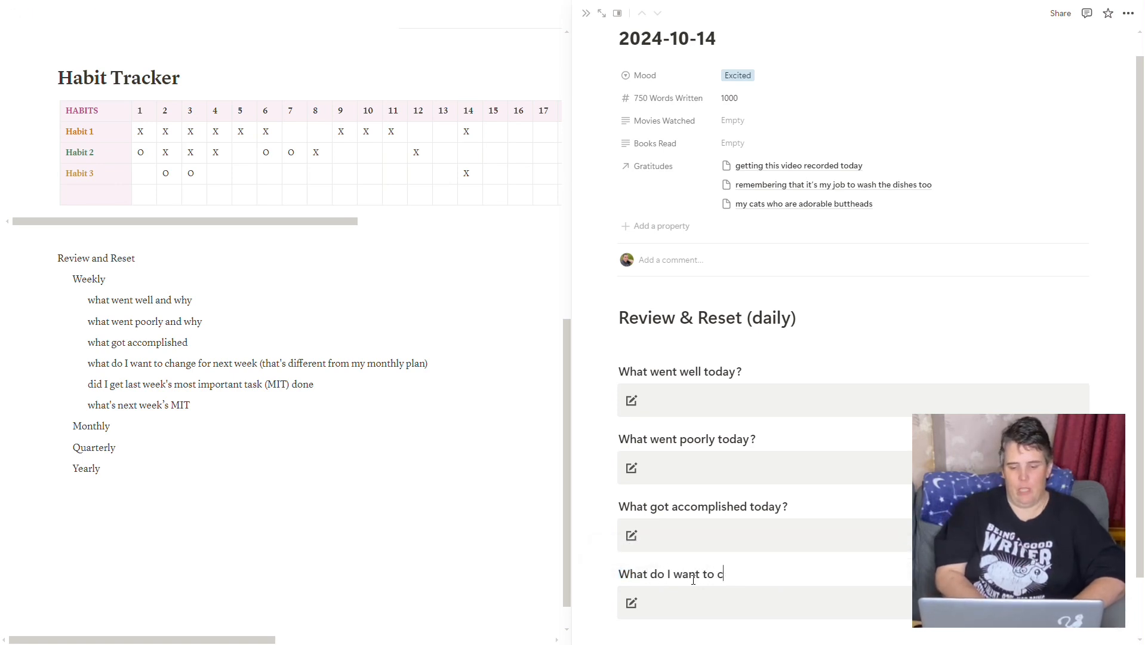
pyautogui.write('hange for tomorrow')
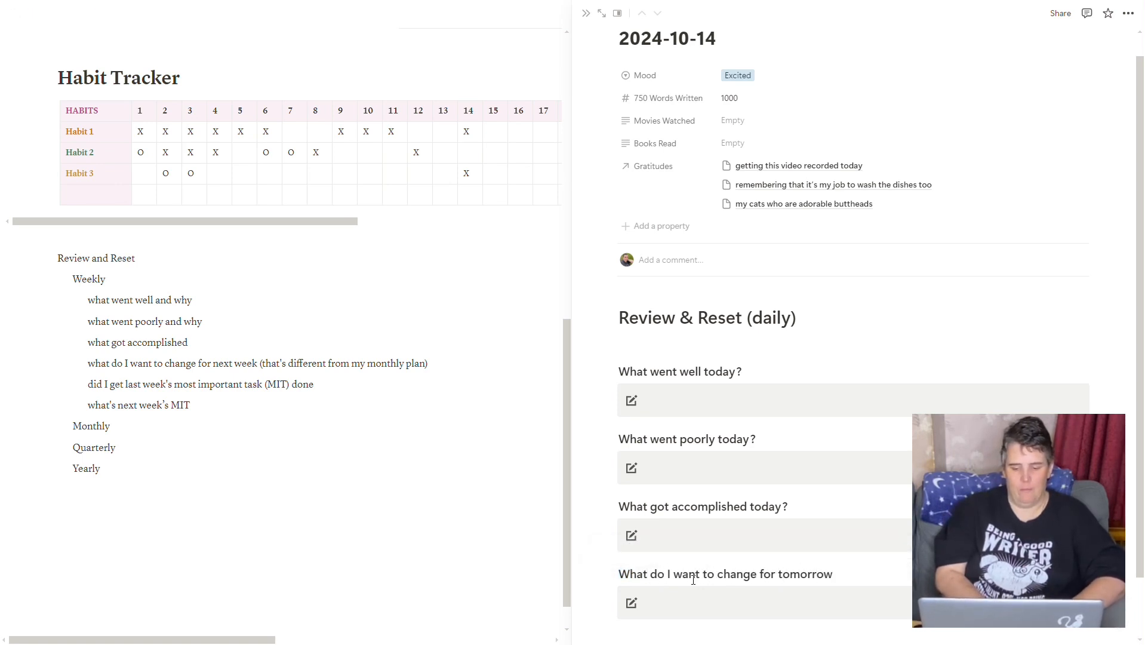
pyautogui.write('?')
# Paste a fifth heading-and-callout set and change its heading to "Did today's Most Important Task get done?"
pyautogui.scroll(-1, 886, 431)
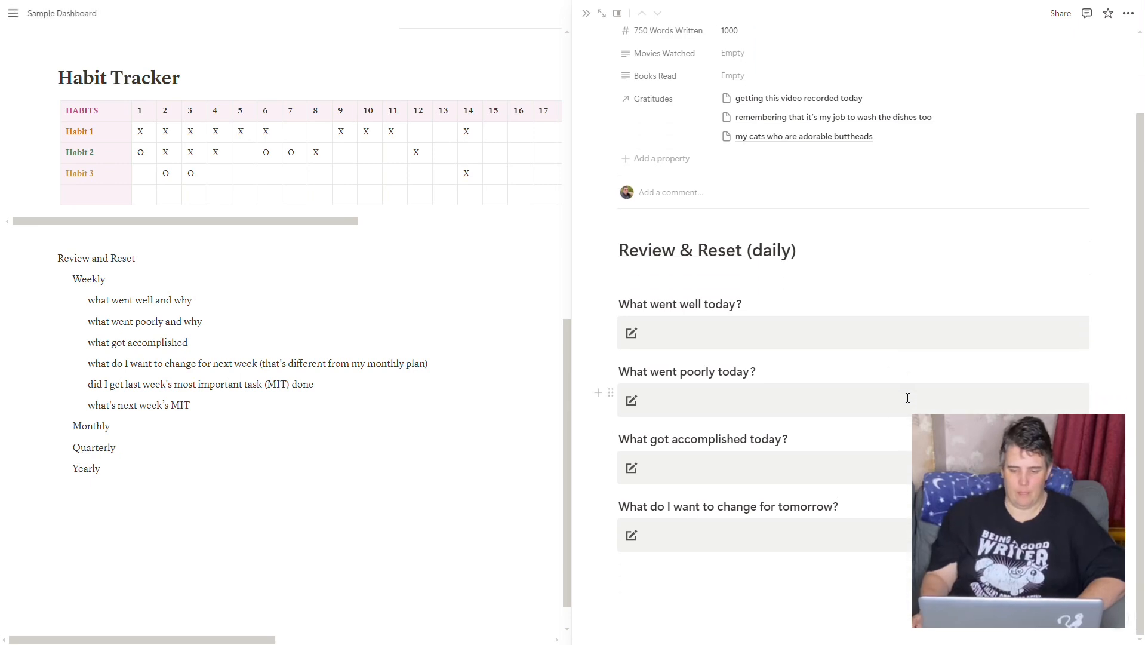
pyautogui.click(708, 582)
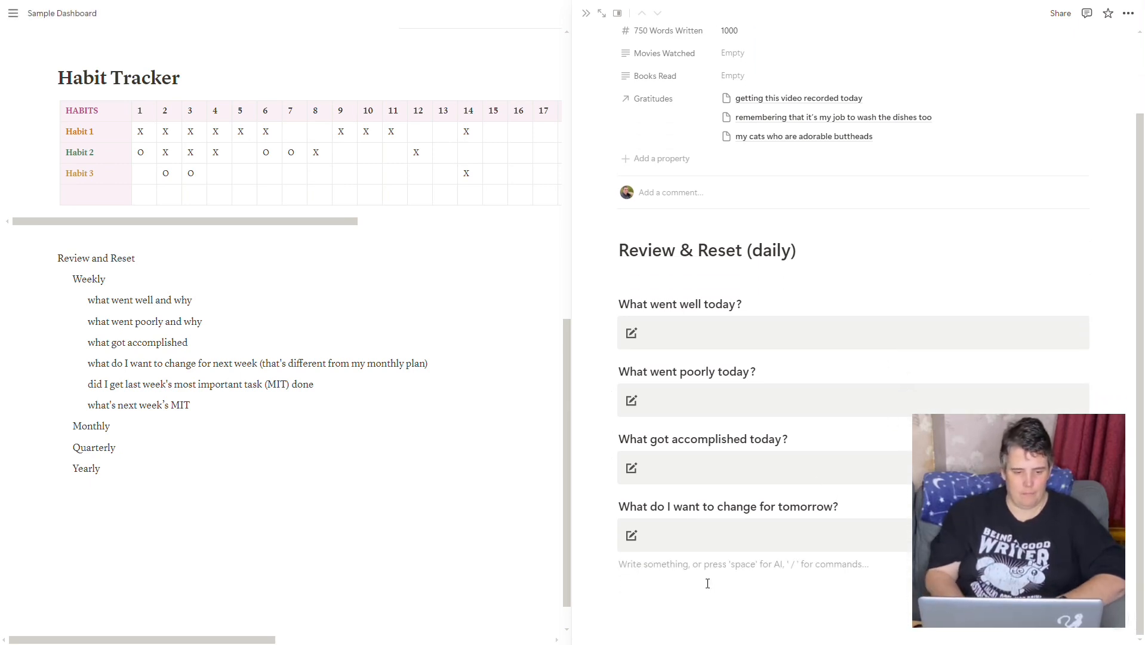
pyautogui.hotkey('ctrl', 'v')
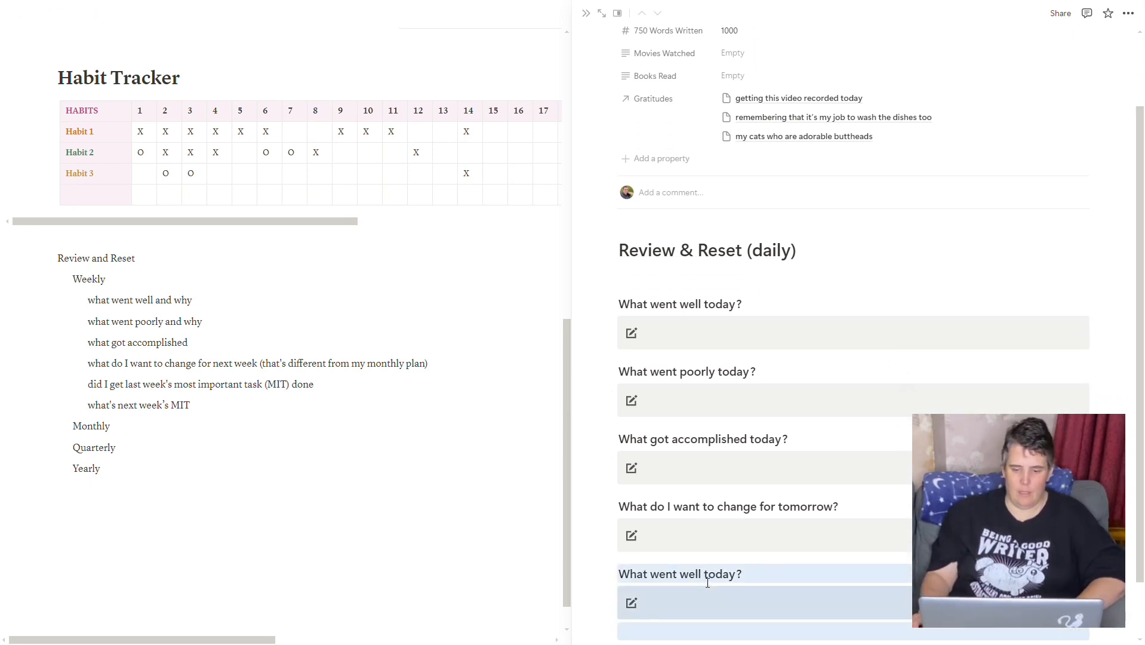
pyautogui.scroll(-1, 708, 582)
pyautogui.tripleClick(696, 508)
pyautogui.hotkey('ctrl', 'c')
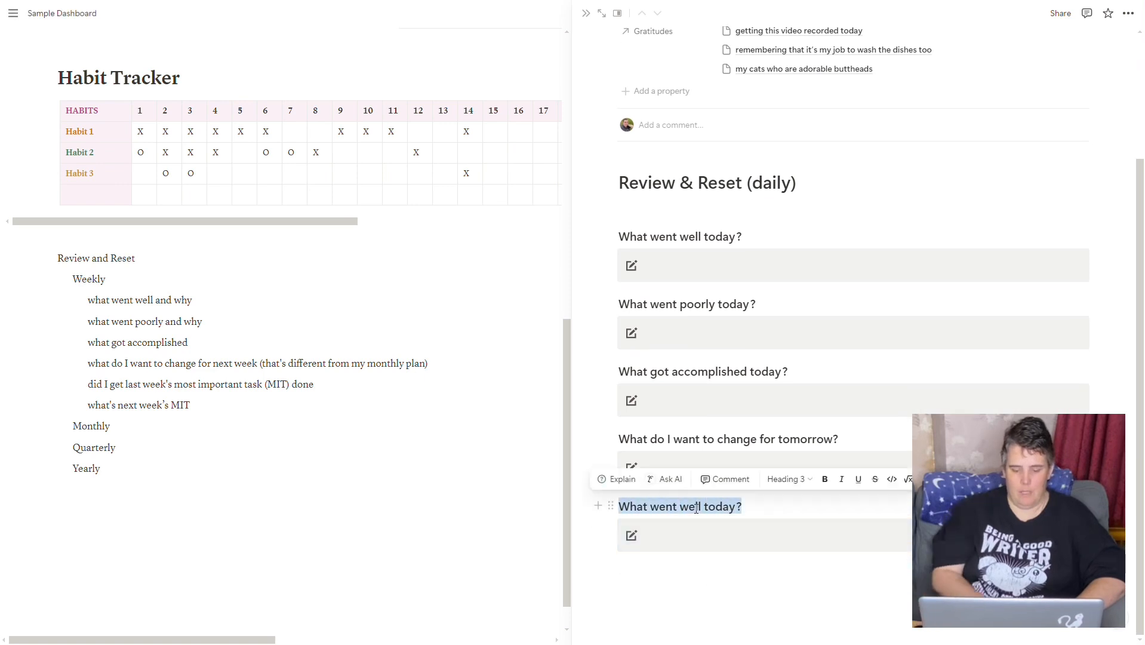
pyautogui.write("Did today's Most")
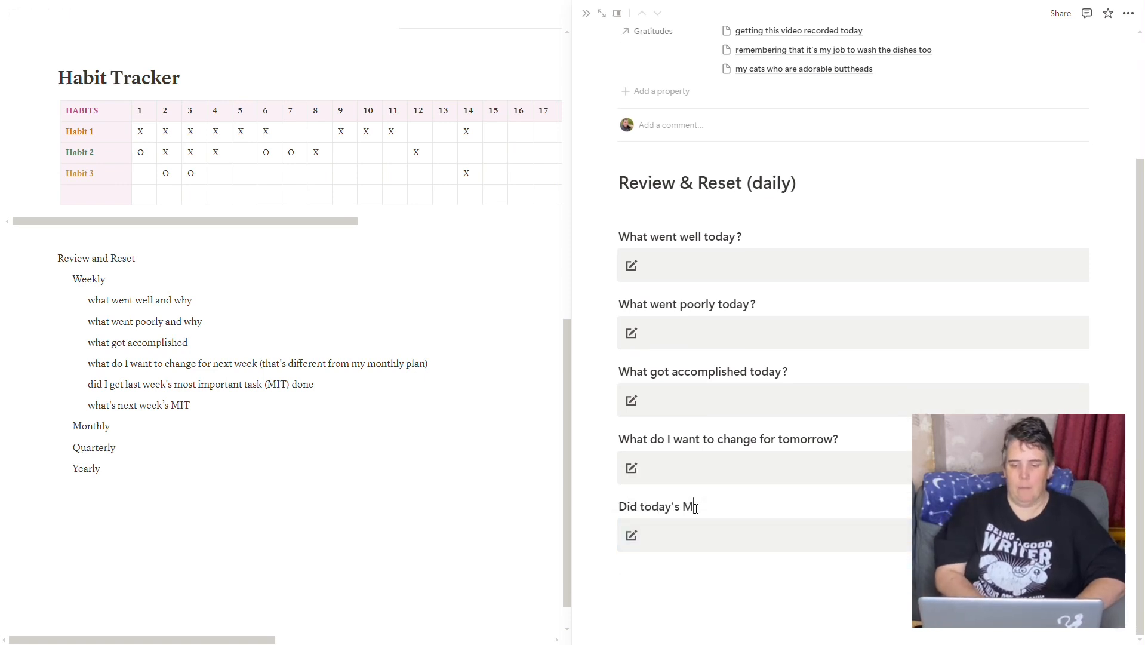
pyautogui.write(' Importan')
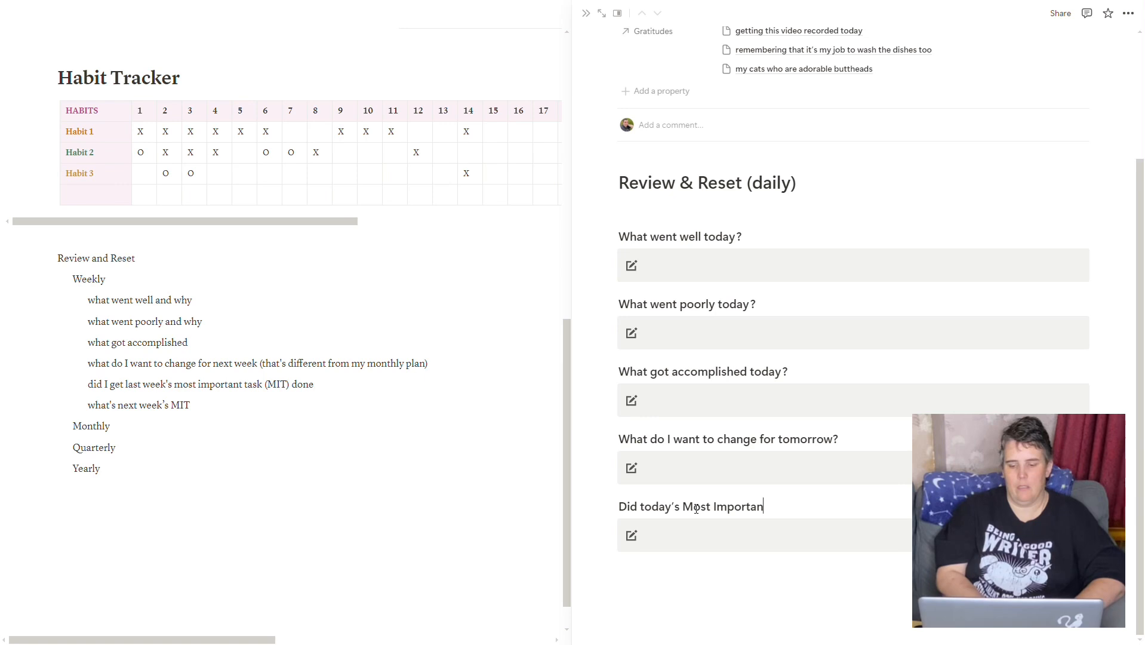
pyautogui.write('t Task get done?')
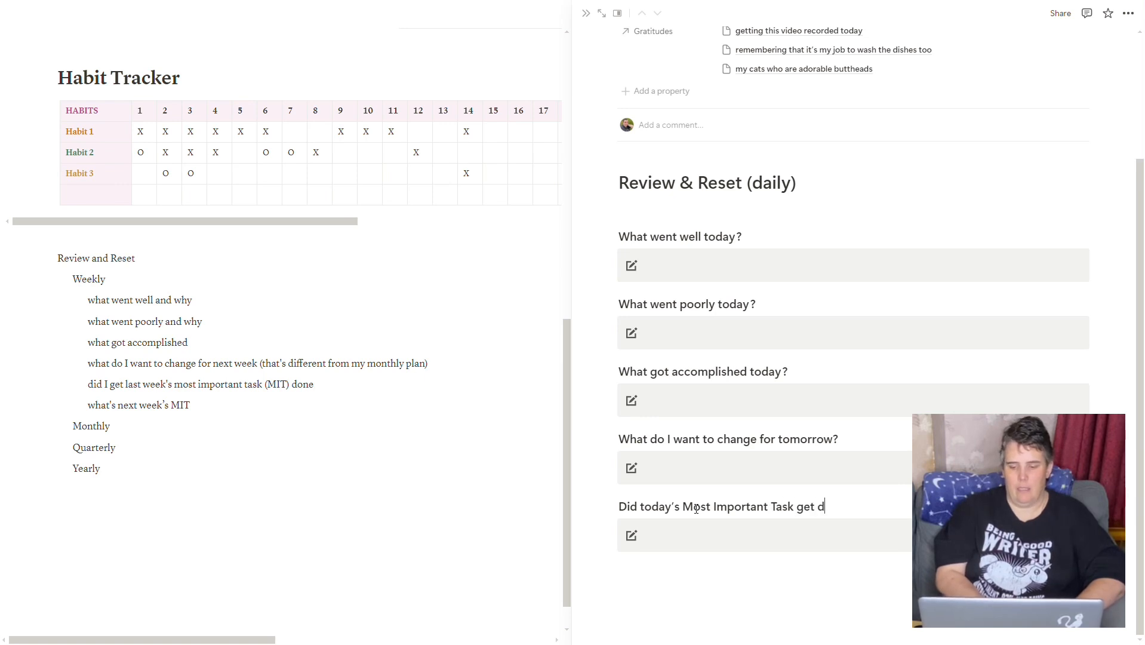
# Paste a sixth heading-and-callout set and change its heading to "What is tomorrow's Most Important Task?"
pyautogui.click(666, 561)
pyautogui.hotkey('ctrl', 'v')
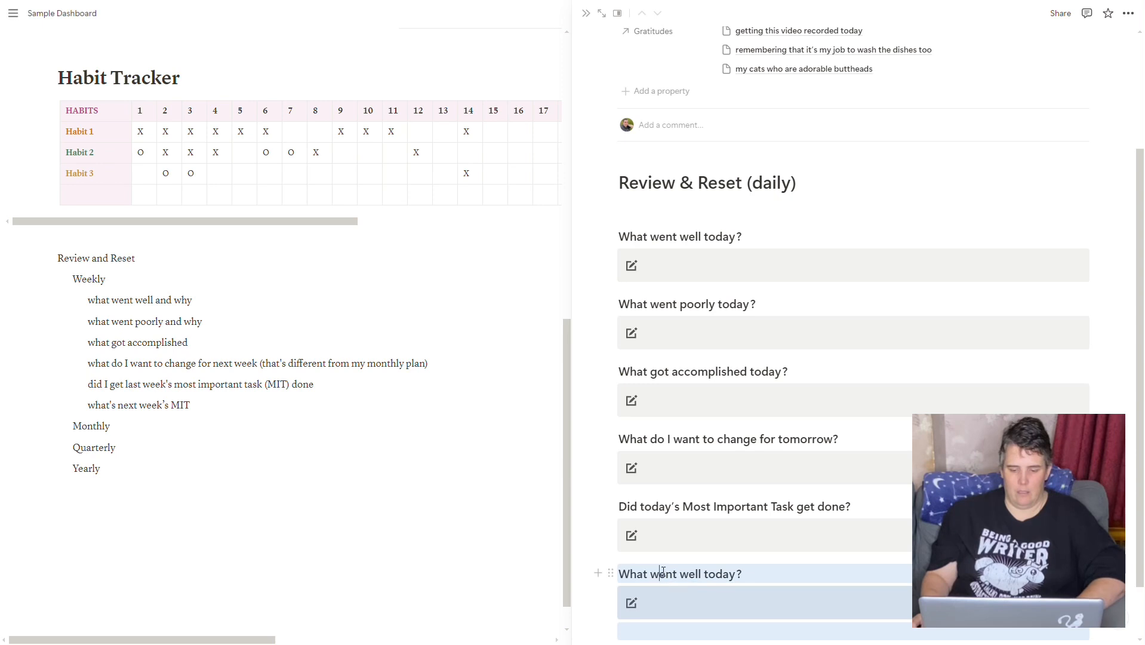
pyautogui.tripleClick(664, 573)
pyautogui.write('What is t')
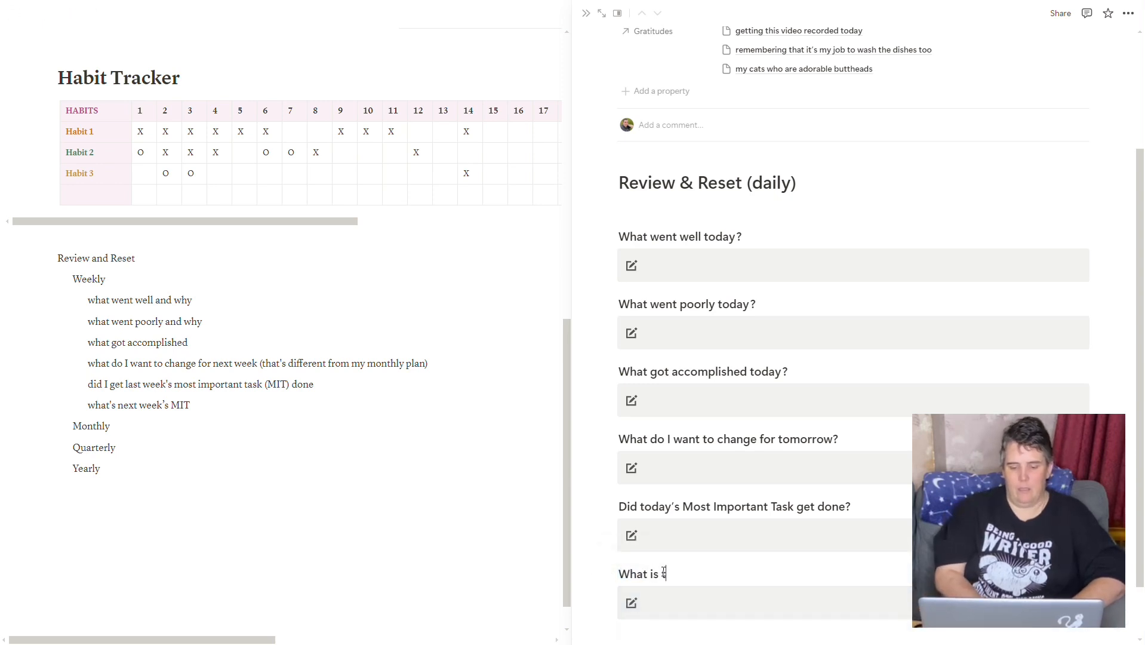
pyautogui.write("omorrow's Most I")
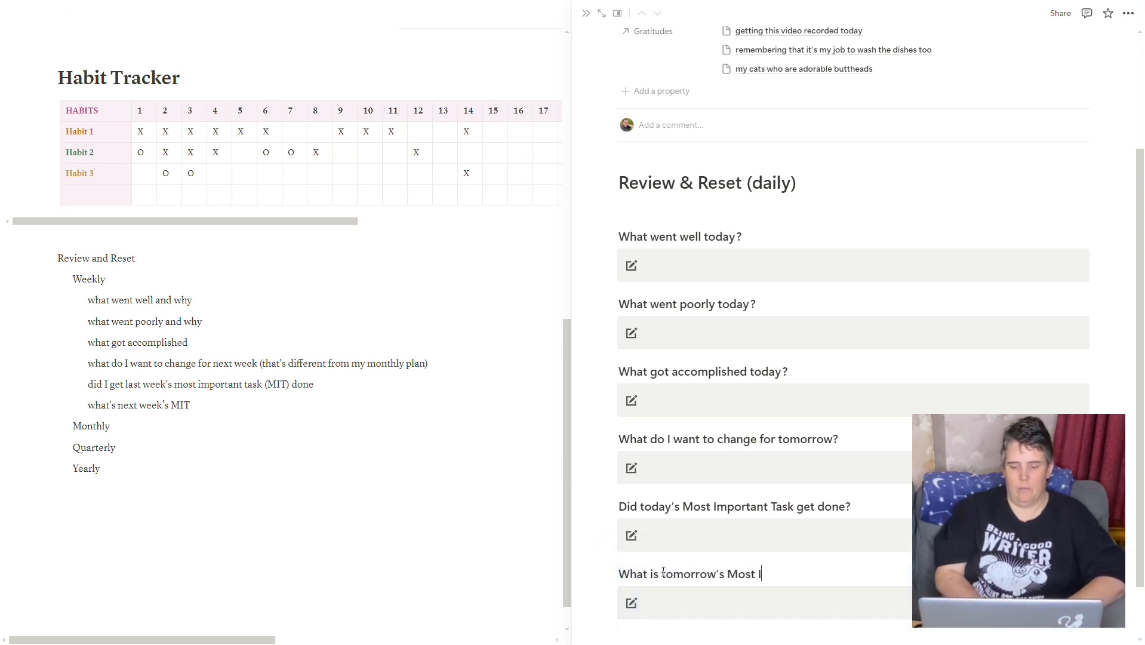
pyautogui.write('mportant Task?')
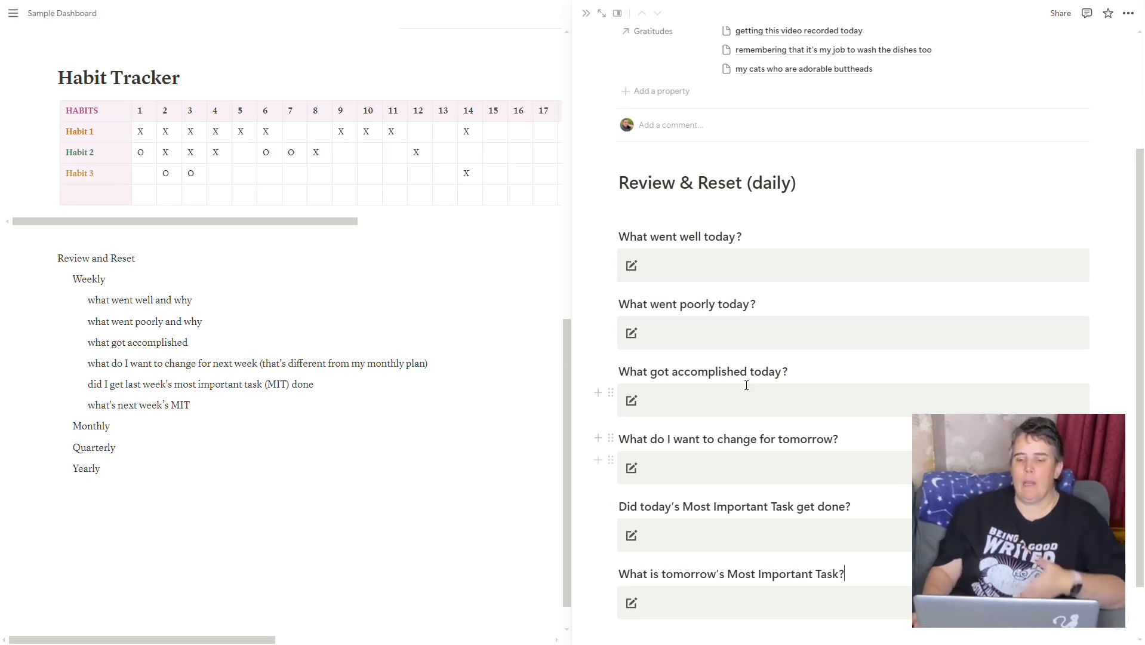
# Delete the blank line between the Review & Reset (daily) heading and the "What went well today?" question
pyautogui.click(654, 206)
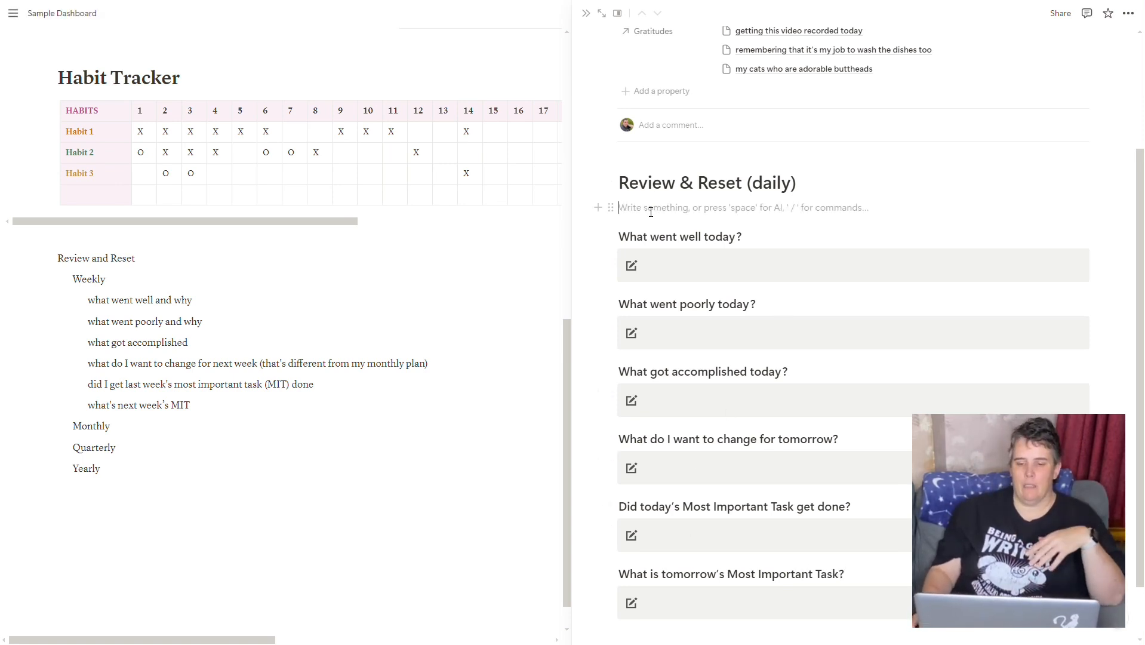
pyautogui.click(610, 208)
pyautogui.click(490, 162)
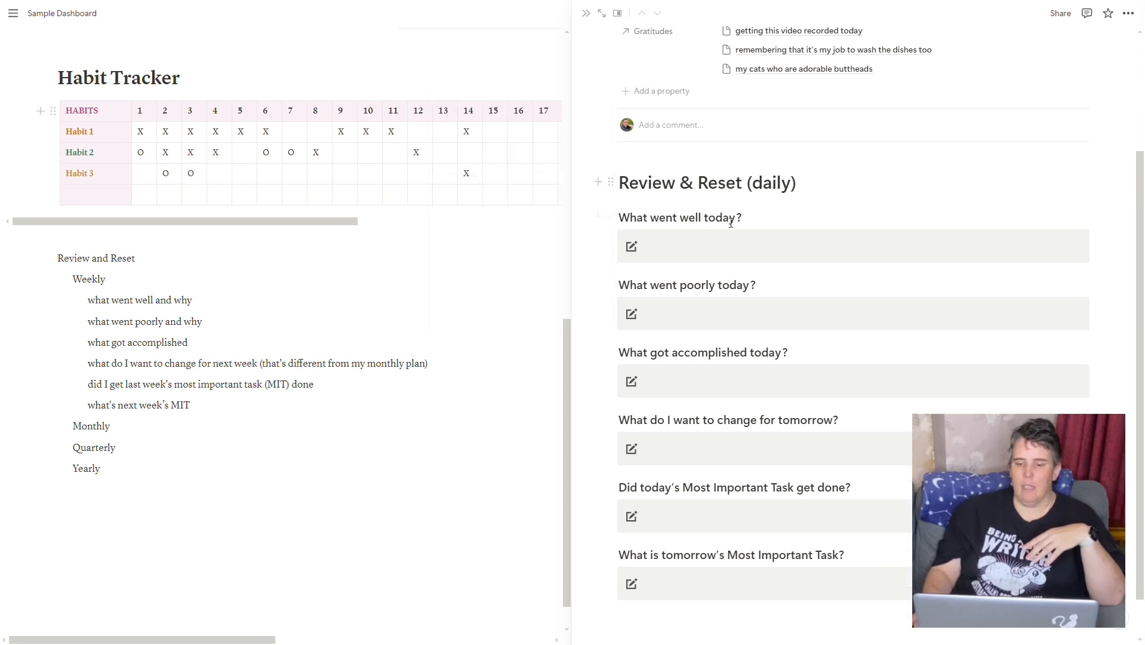
# Look over the 2024-10-14 entry and return to the full Daily Tracker database page
pyautogui.scroll(-1, 900, 364)
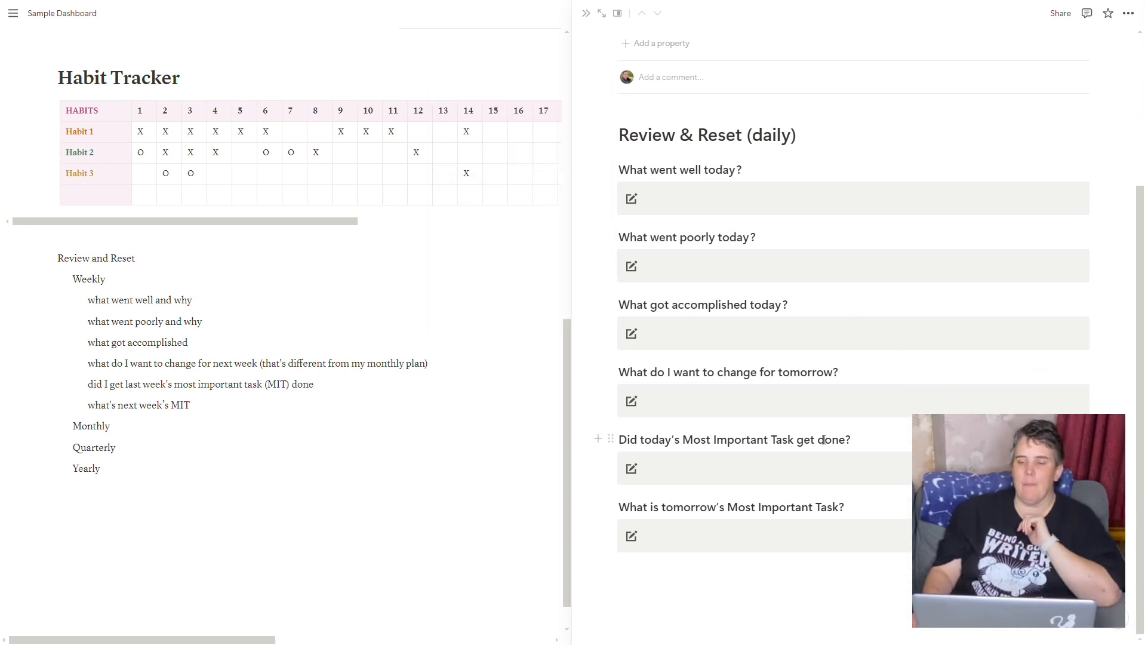
pyautogui.scroll(3, 824, 439)
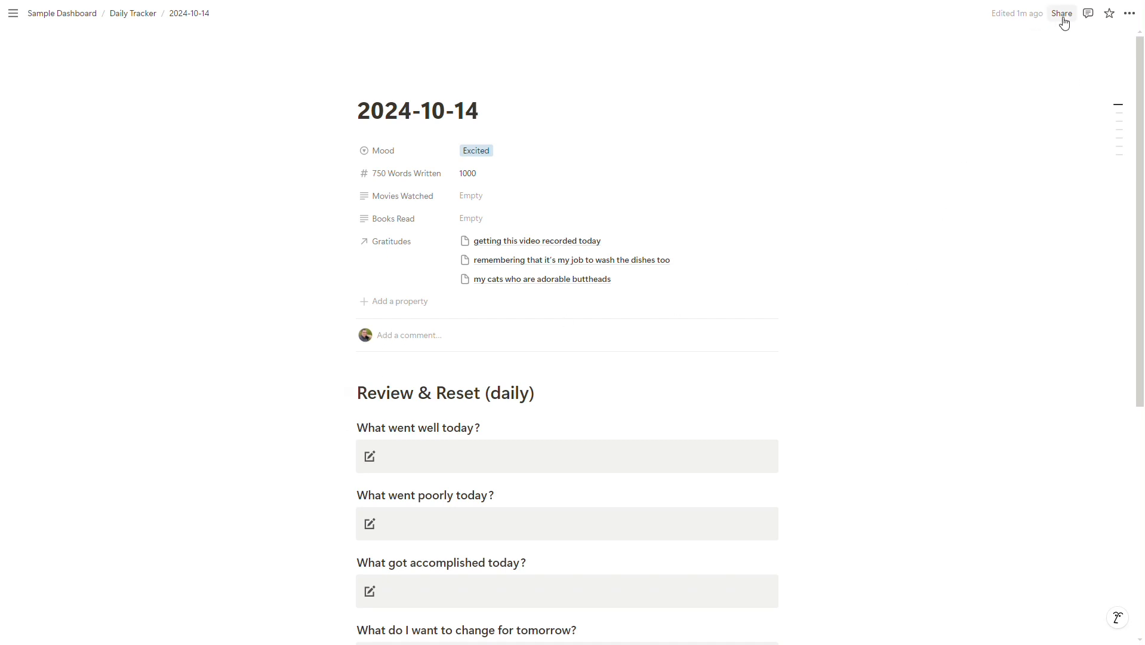
pyautogui.click(1130, 14)
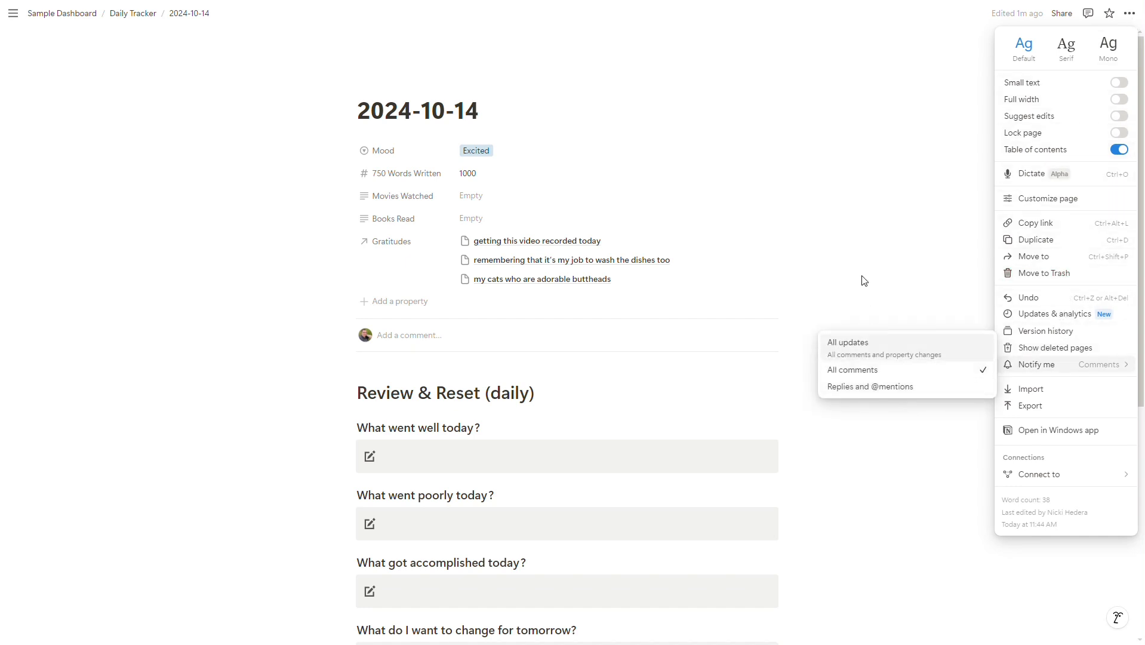
pyautogui.click(640, 206)
pyautogui.click(132, 14)
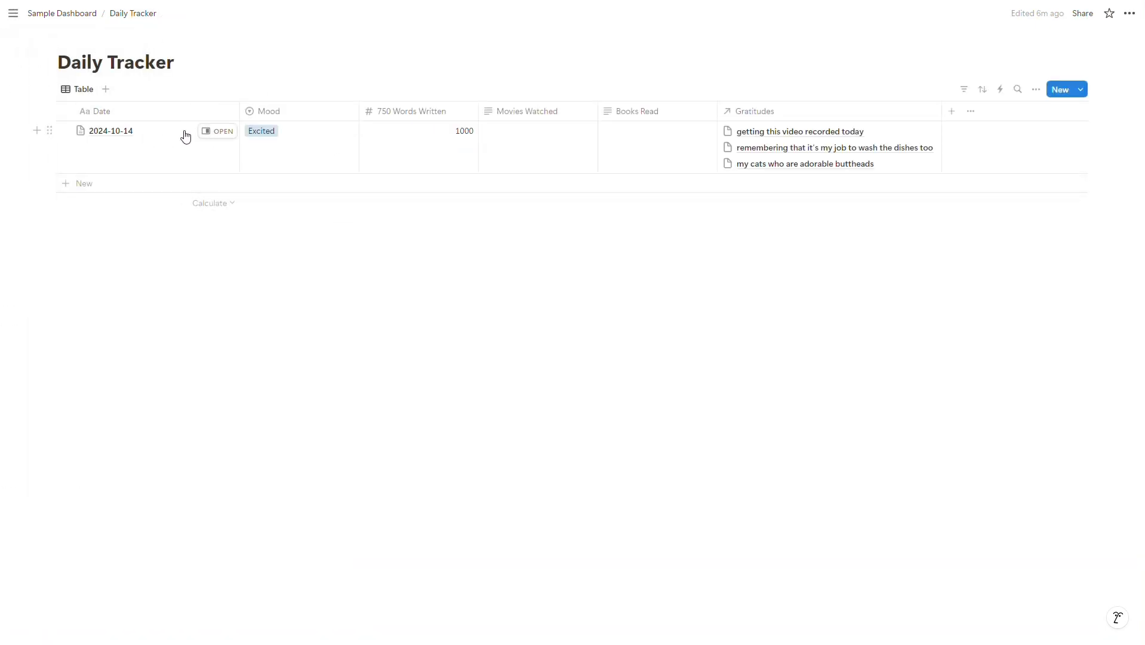
pyautogui.click(52, 132)
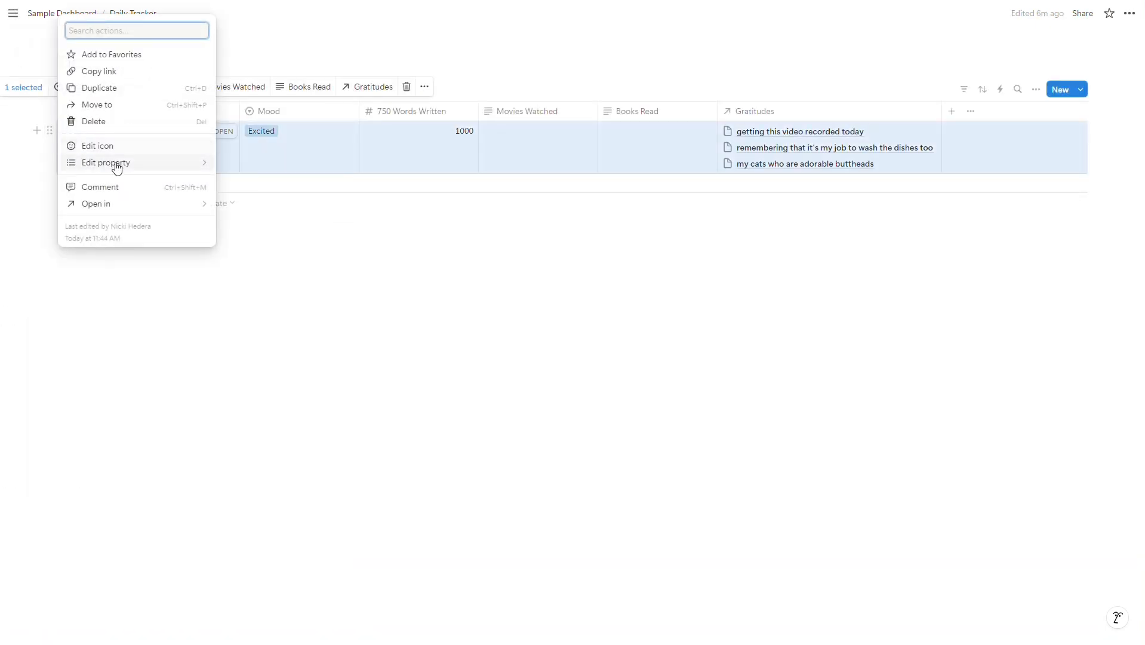
pyautogui.press('Escape')
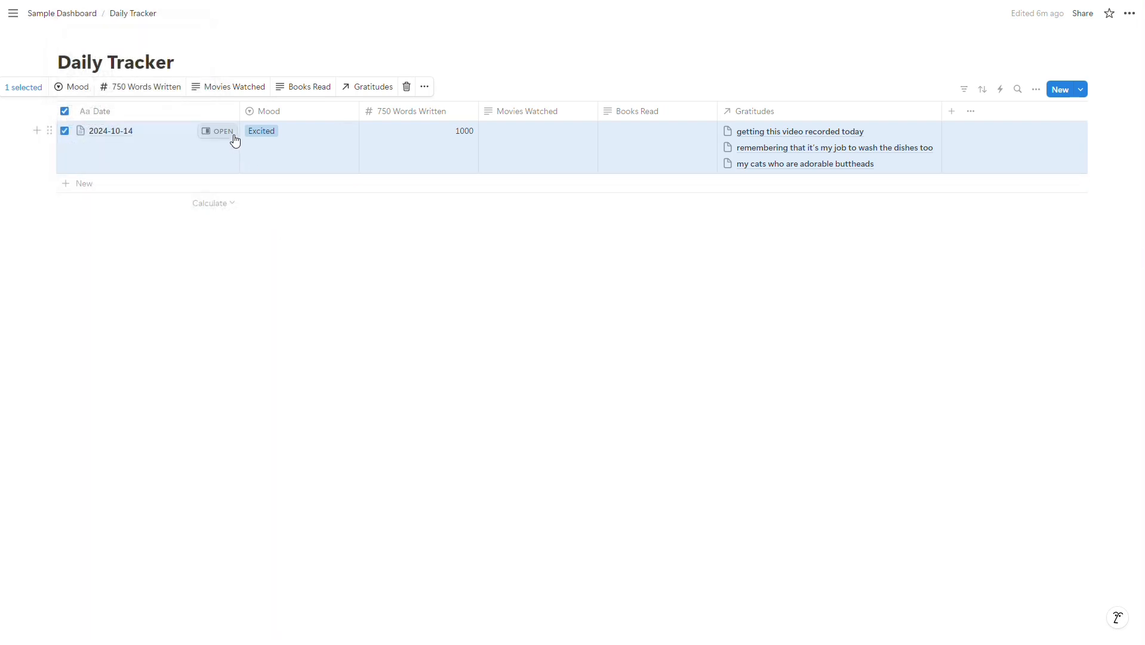
pyautogui.rightClick(218, 134)
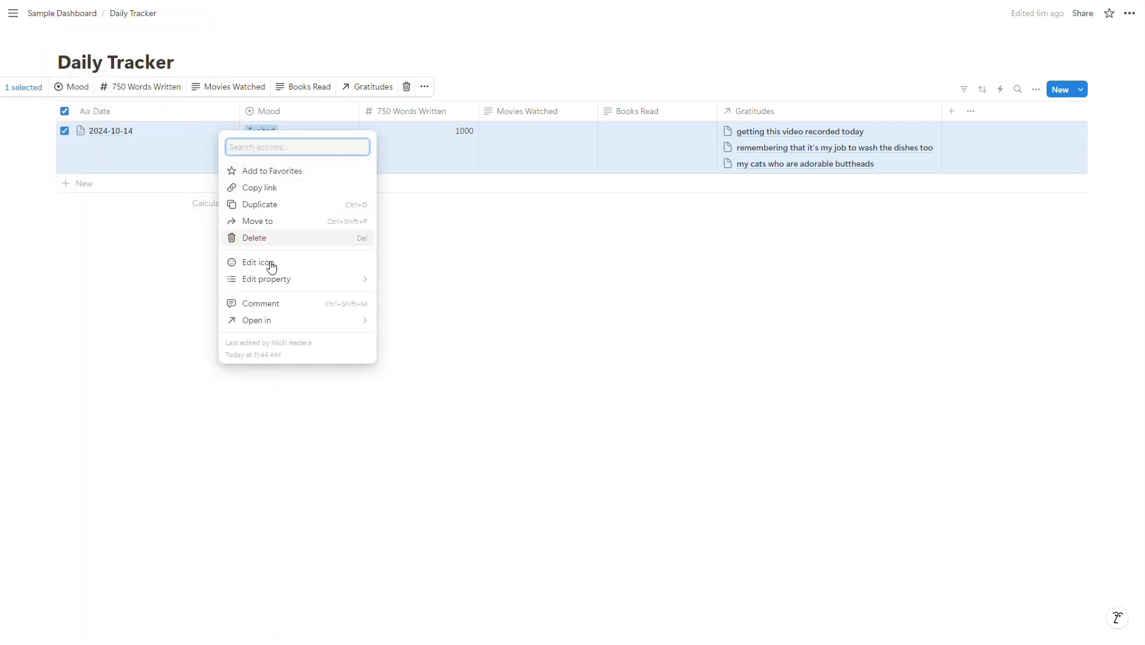
pyautogui.click(183, 311)
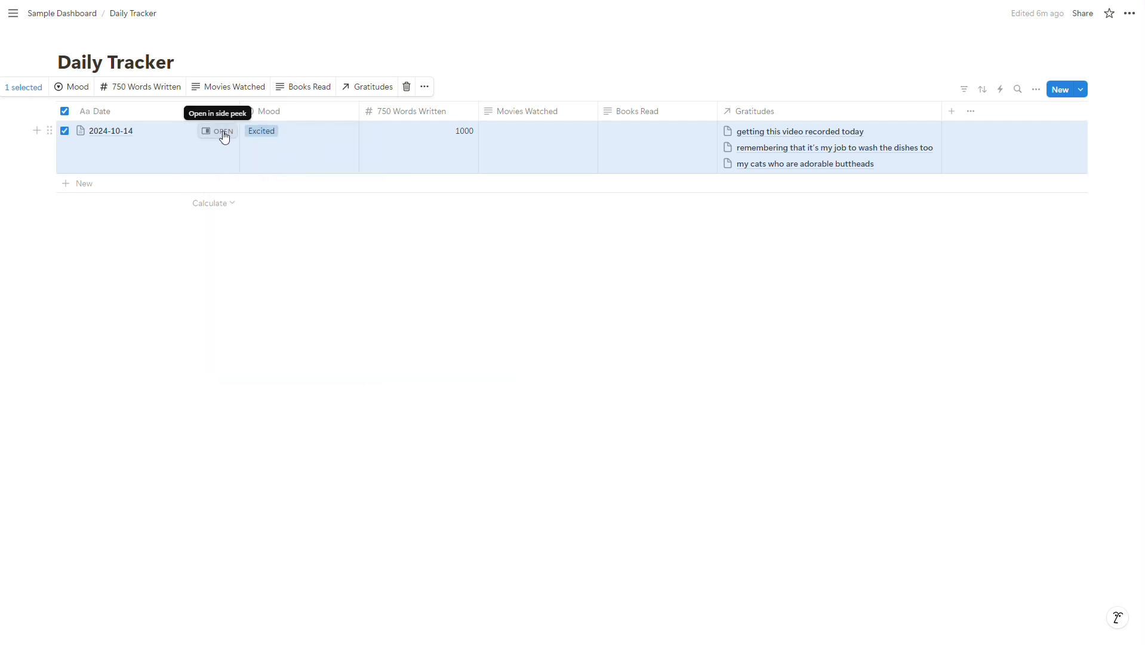
pyautogui.click(426, 87)
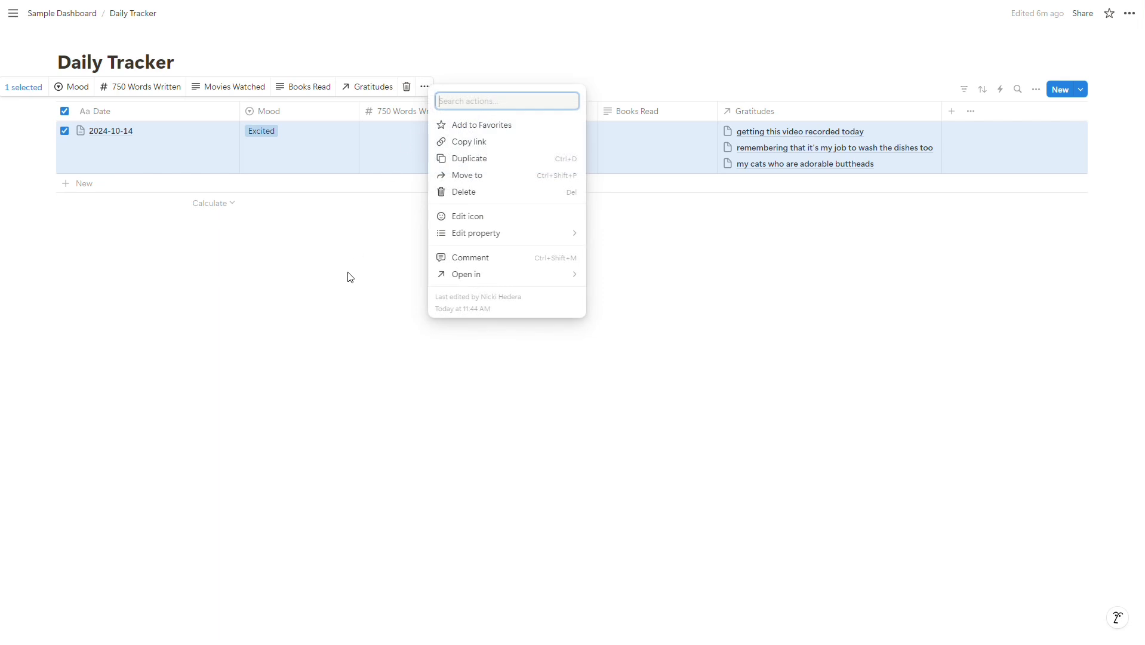
pyautogui.click(339, 305)
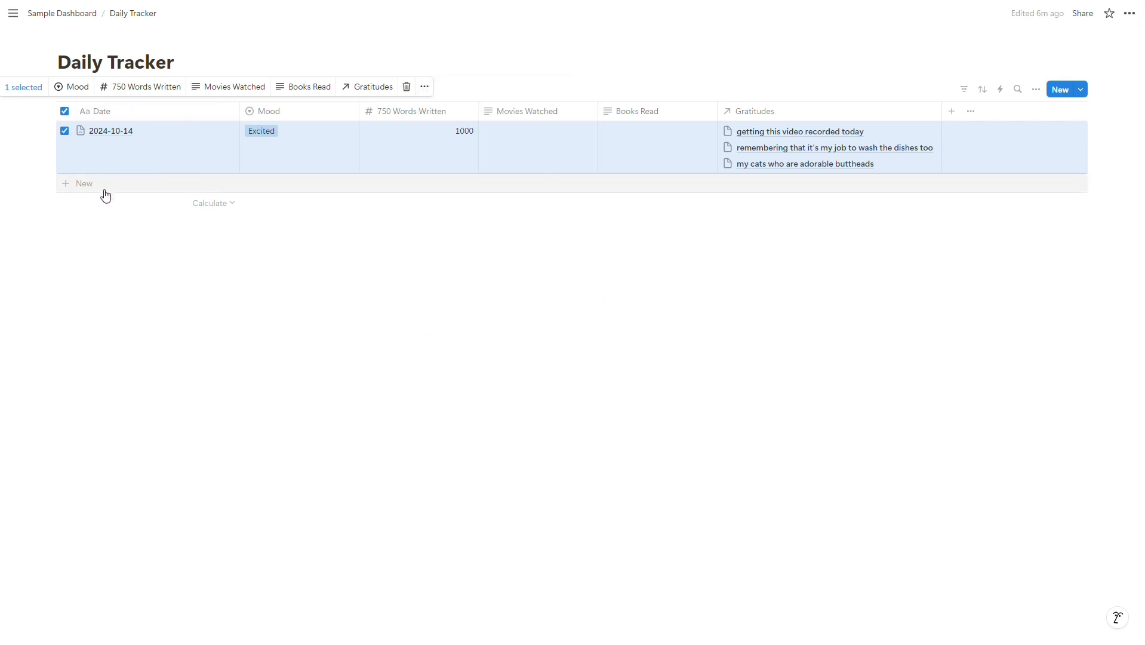
# Add a blank entry below 2024-10-14 in the Daily Tracker table
pyautogui.click(75, 185)
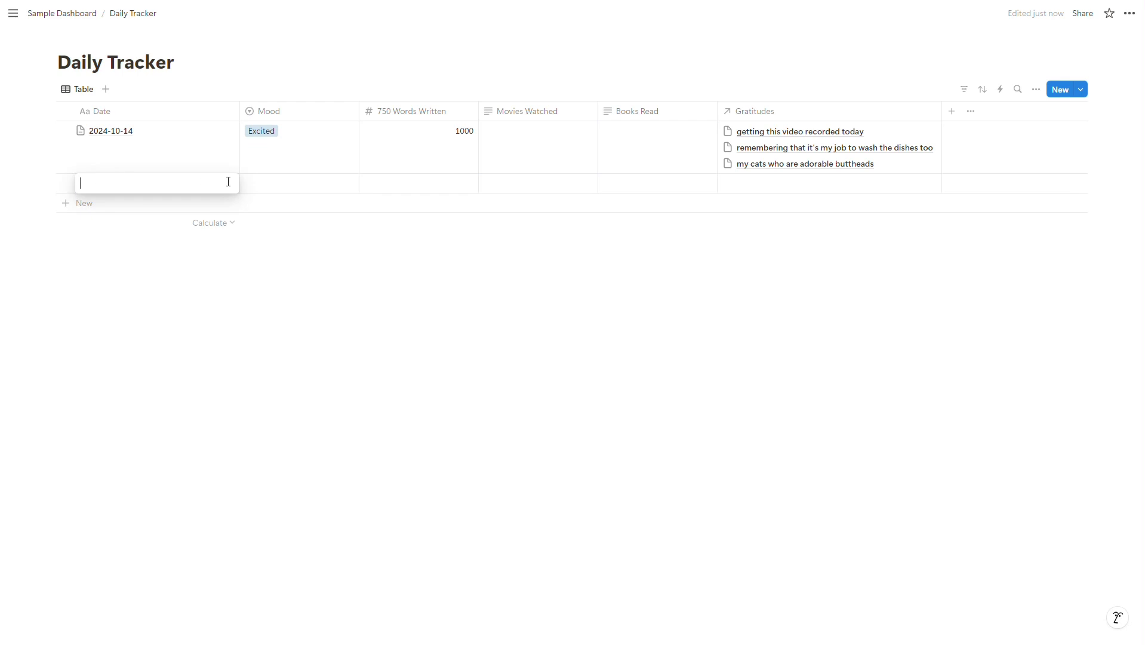
pyautogui.press('Escape')
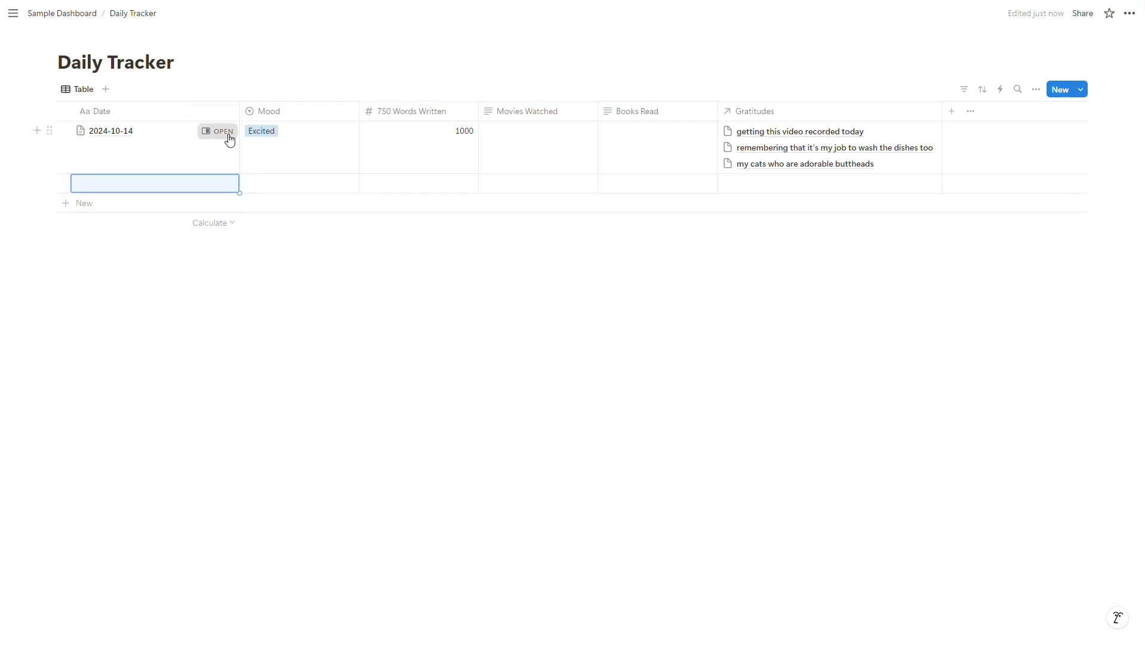
# Examine the 2024-10-14 entry's page options and the page customization settings for Daily Tracker, and close the entry
pyautogui.click(230, 139)
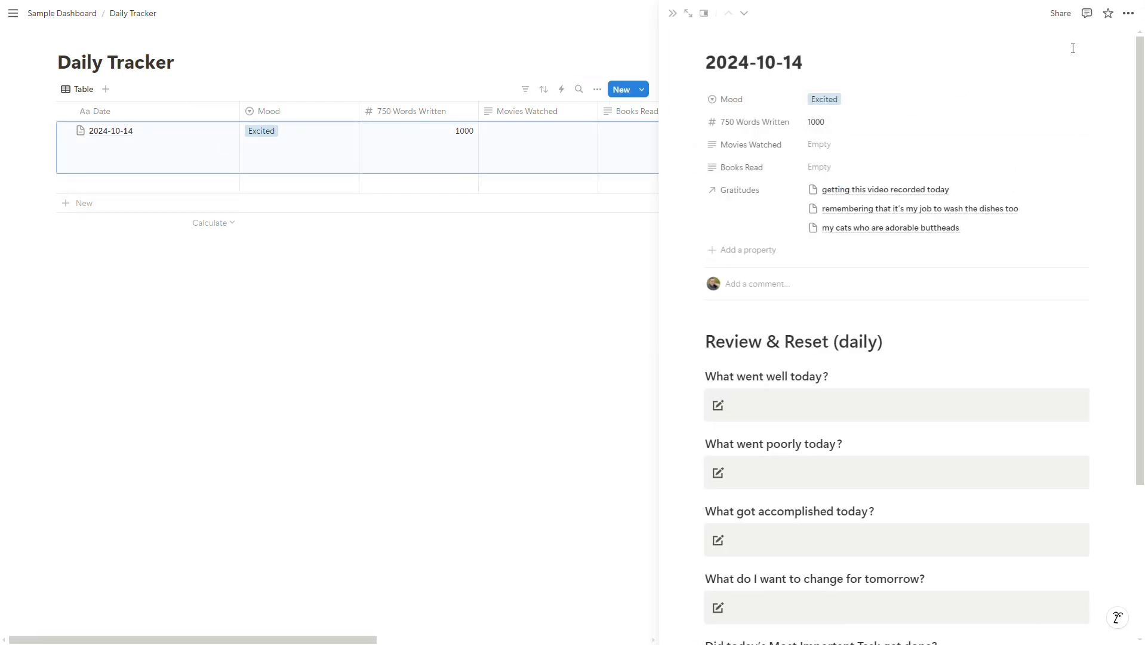
pyautogui.click(1129, 14)
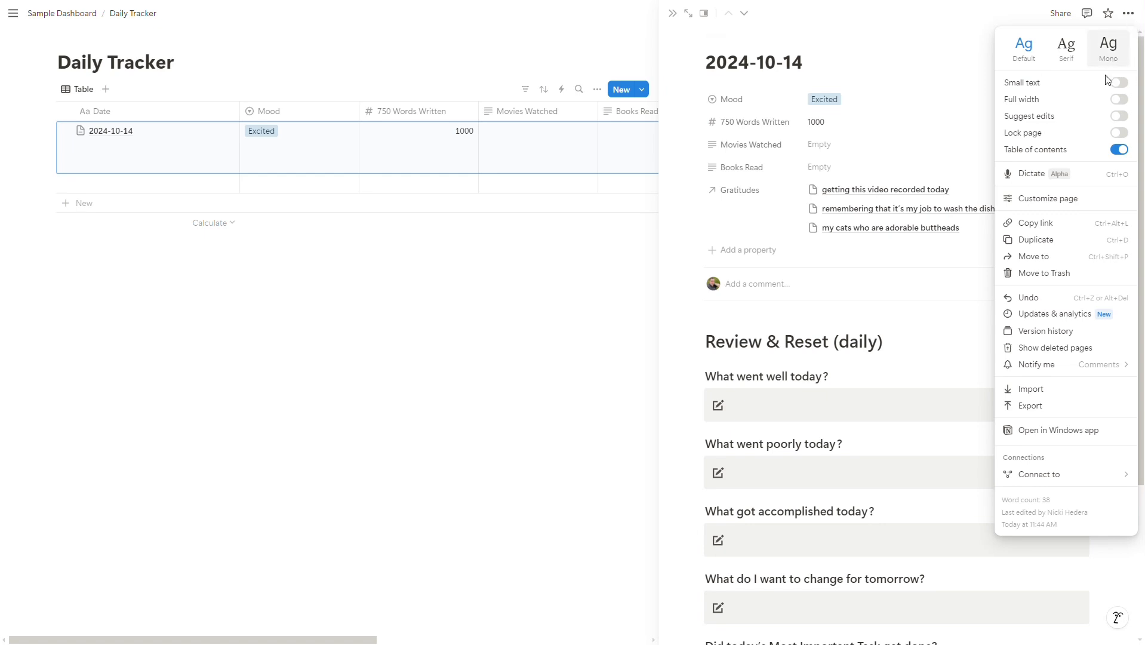
pyautogui.click(1052, 207)
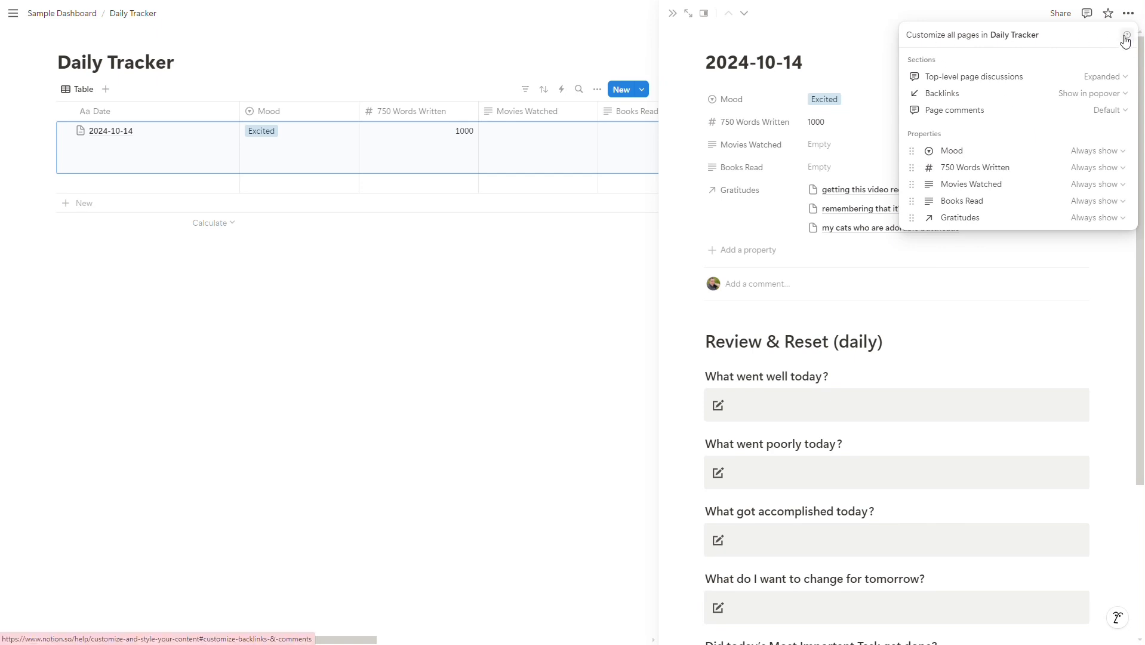
pyautogui.click(857, 30)
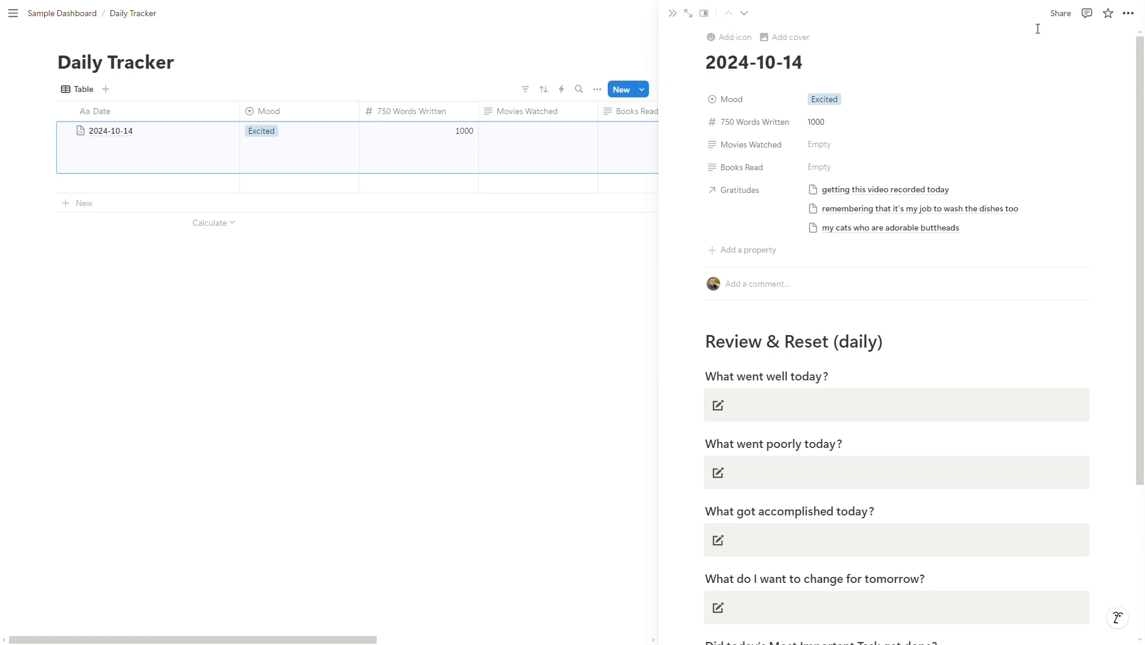
pyautogui.click(1128, 14)
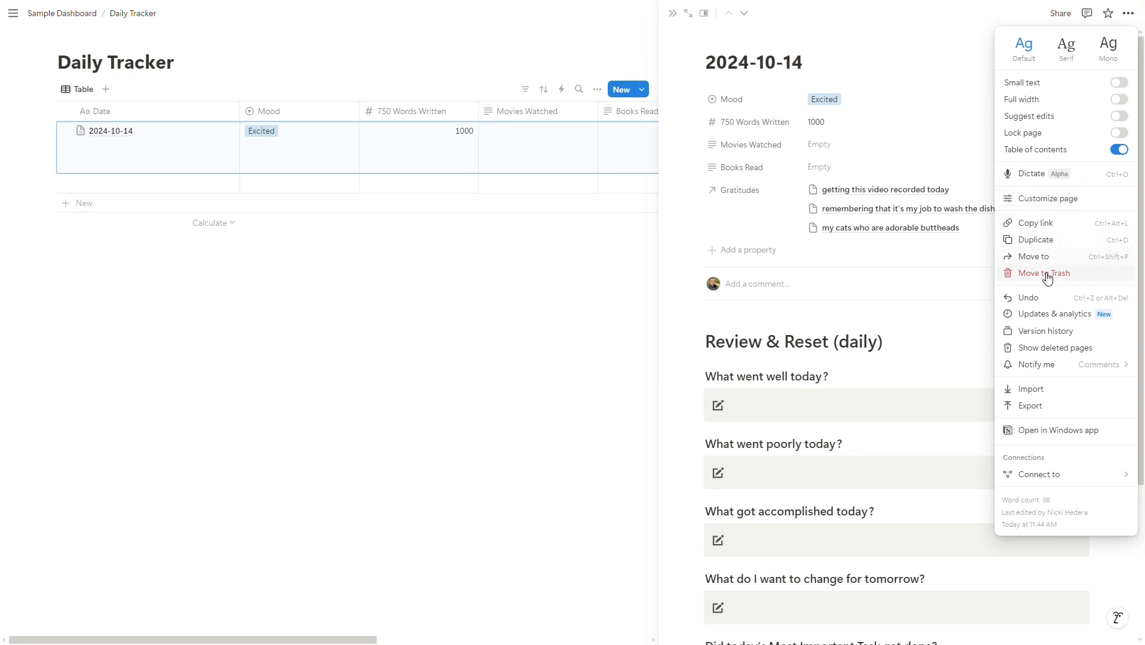
pyautogui.click(574, 398)
pyautogui.click(575, 398)
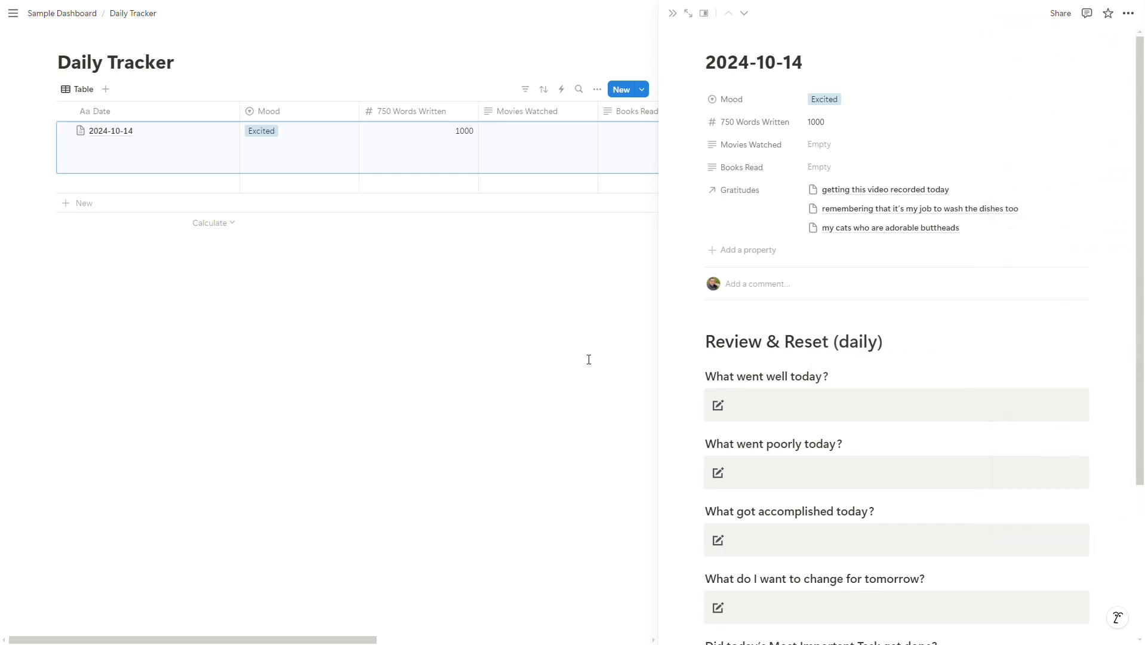
pyautogui.click(588, 358)
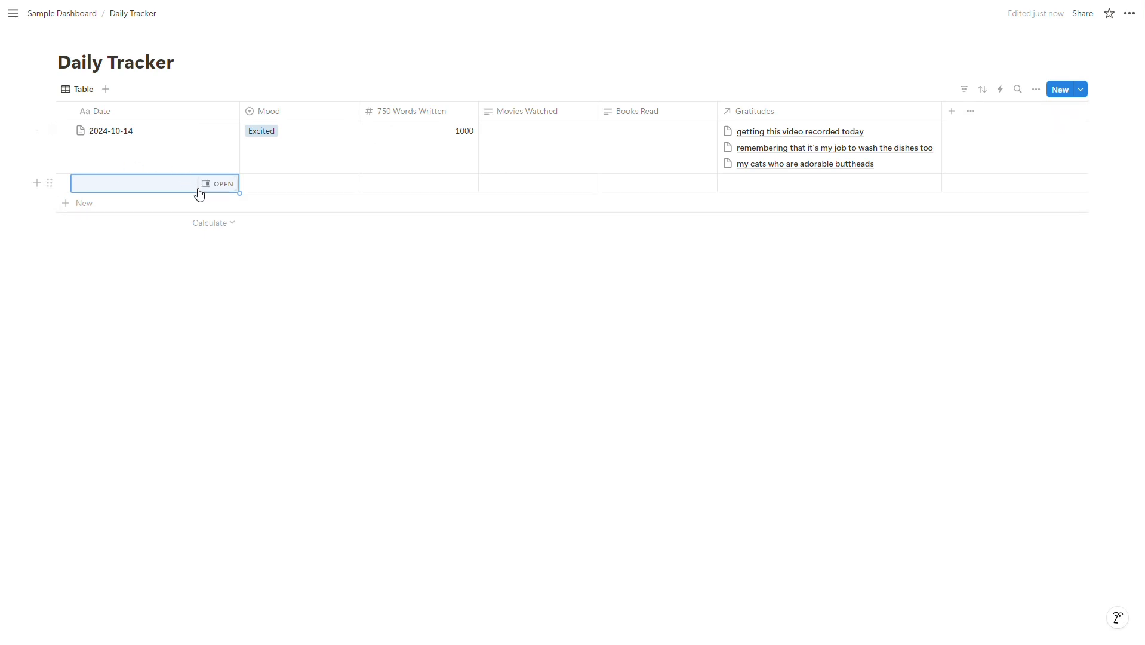
# Delete the blank entry from the Daily Tracker table
pyautogui.click(45, 182)
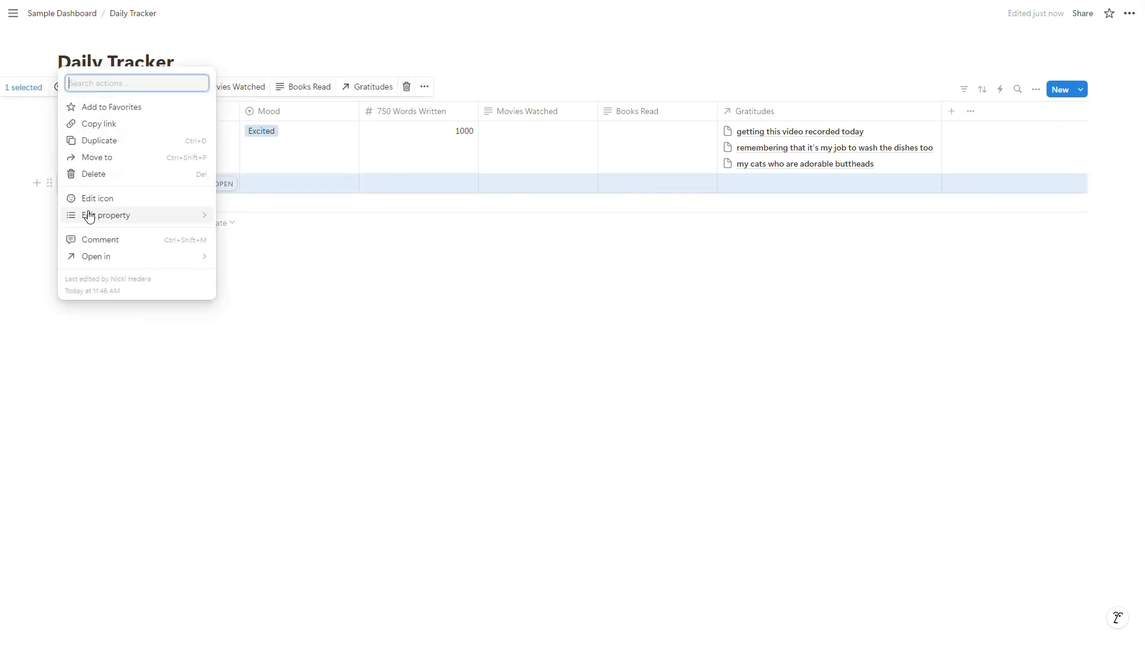
pyautogui.click(96, 174)
# Create a new template for the Daily Tracker database and title it "[insert date here]"
pyautogui.click(1080, 91)
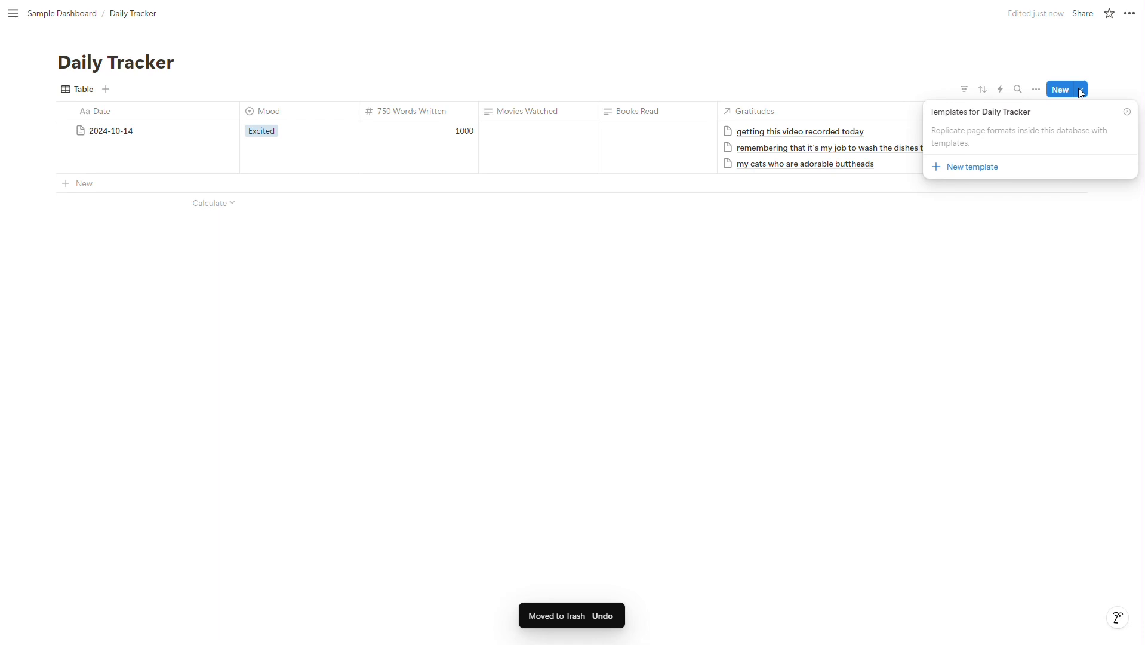
pyautogui.click(994, 166)
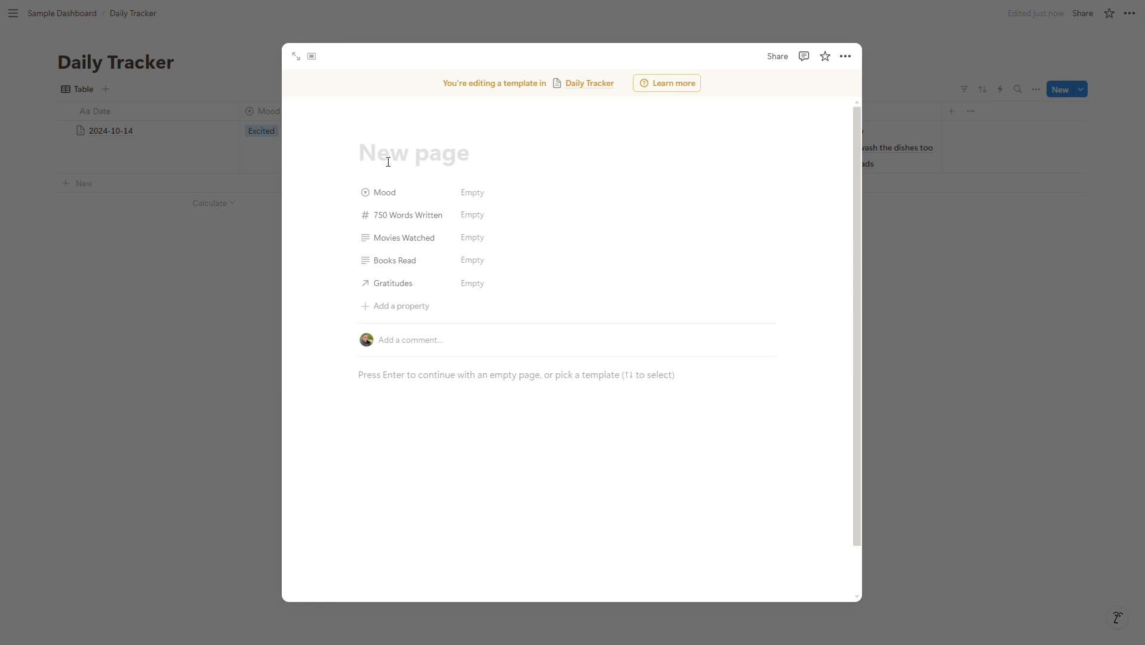
pyautogui.write('tracker')
pyautogui.press('BackSpace')
pyautogui.press('BackSpace')
pyautogui.press('BackSpace')
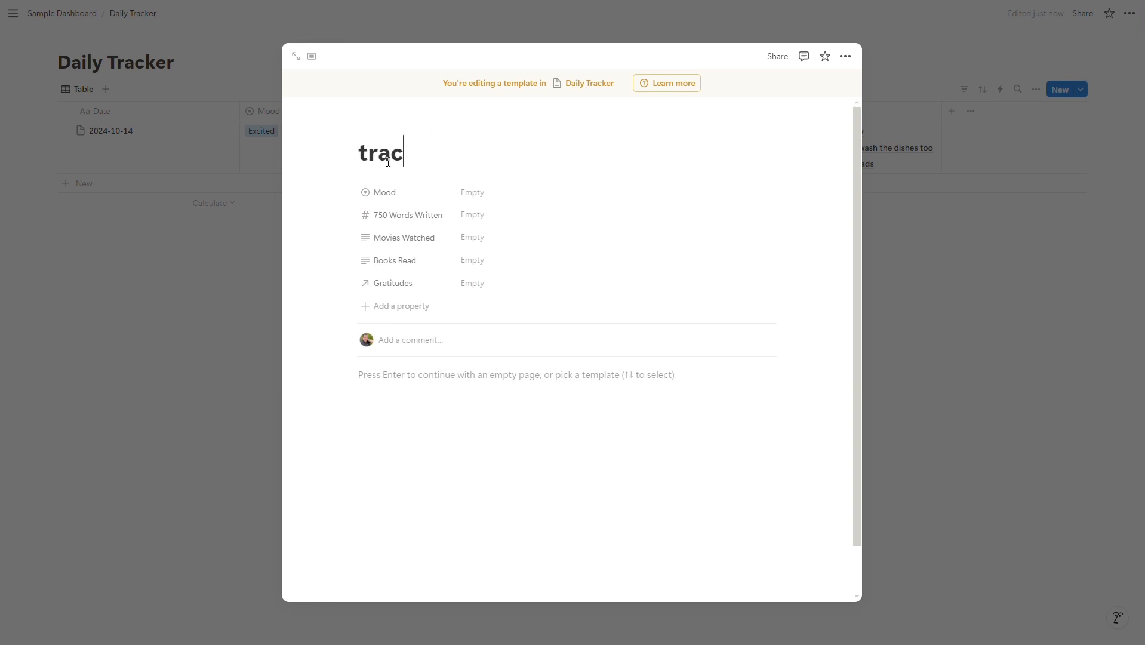
pyautogui.press('BackSpace')
pyautogui.press('BackSpace')
pyautogui.press('BackSpace')
pyautogui.press('BackSpace')
pyautogui.write('[insert date here]')
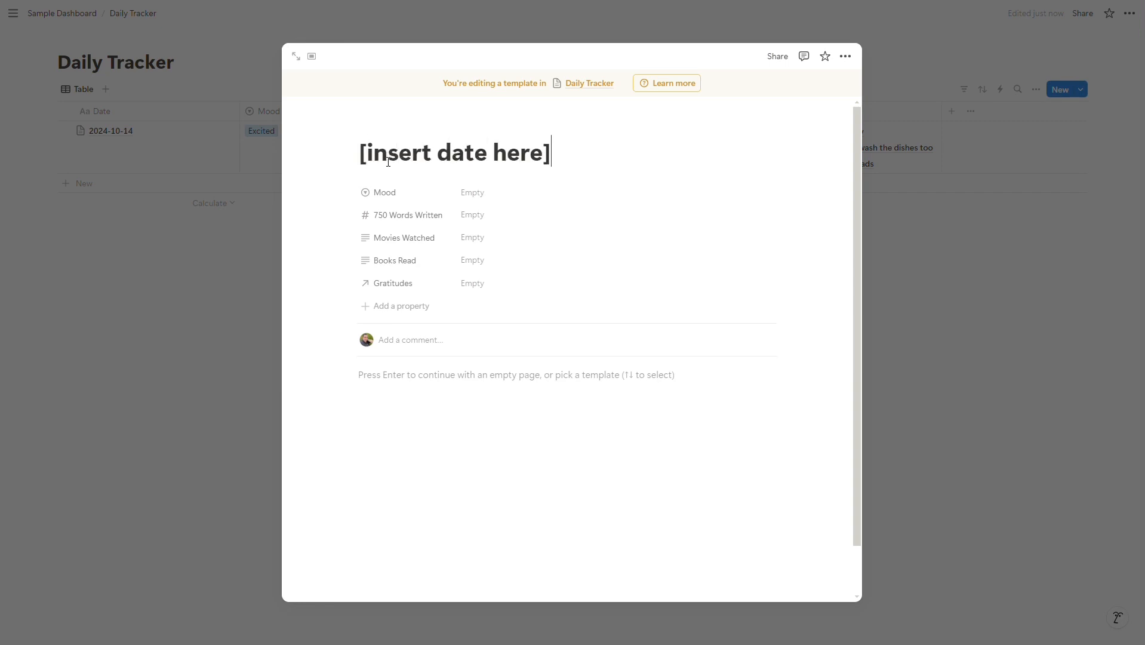
# Add a Heading 1 block reading "Review" to the body of the template
pyautogui.click(395, 378)
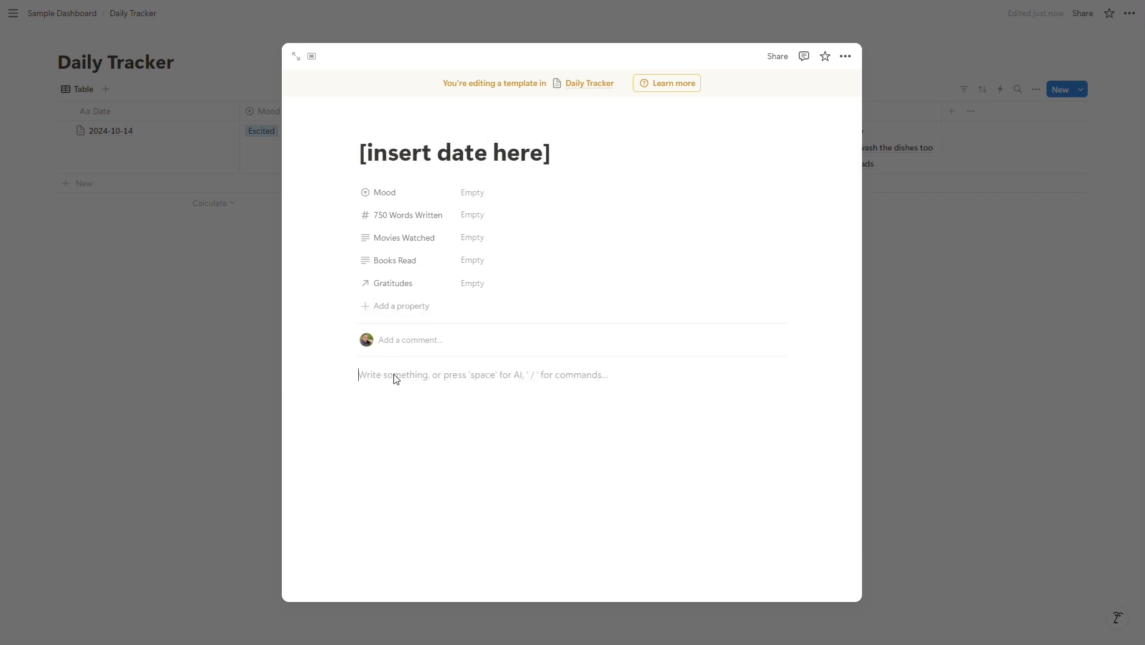
pyautogui.write('/heade')
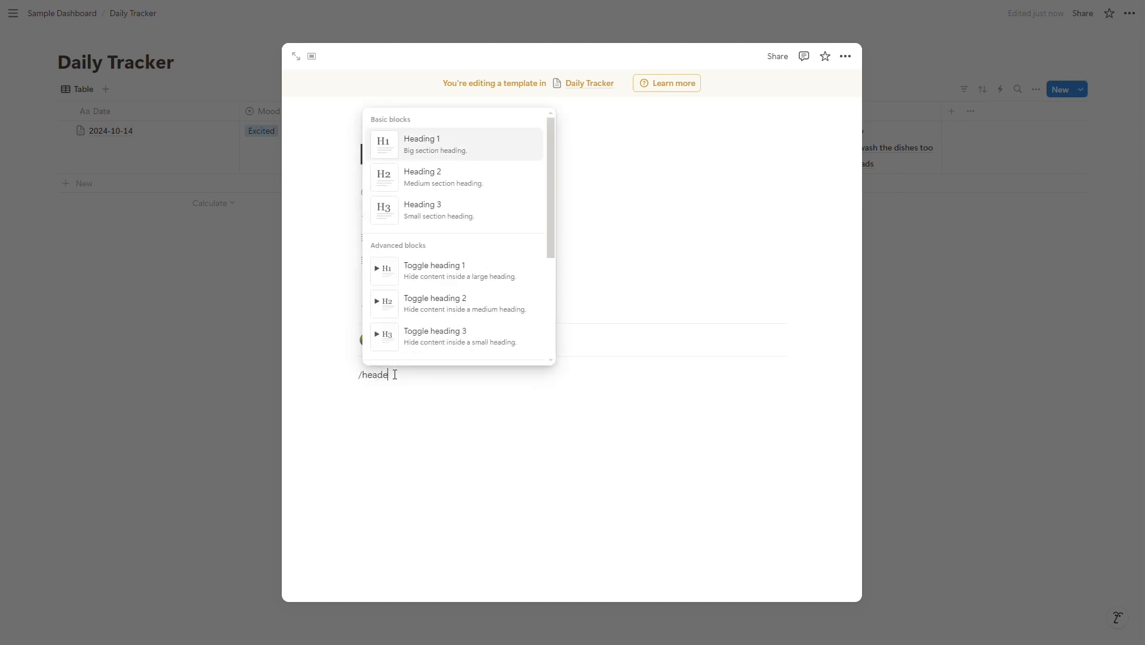
pyautogui.write('r')
pyautogui.press('Return')
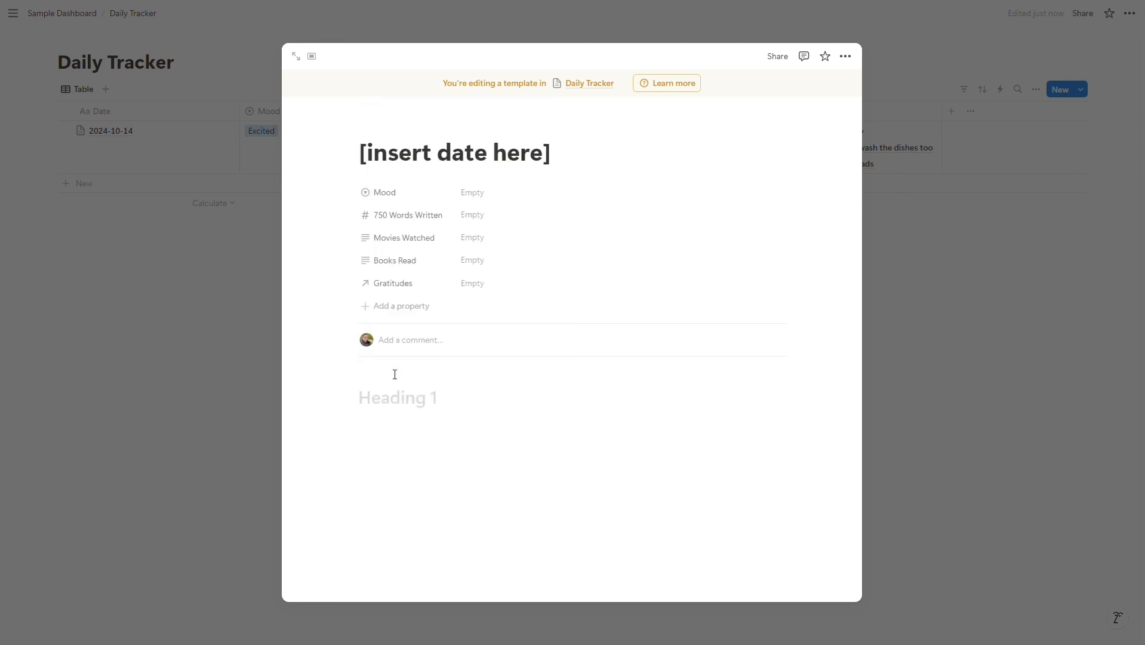
pyautogui.write('Re')
pyautogui.write('view')
# Leave the template to view the 2024-10-14 entry, and reopen the "[insert date here]" template for editing
pyautogui.click(138, 357)
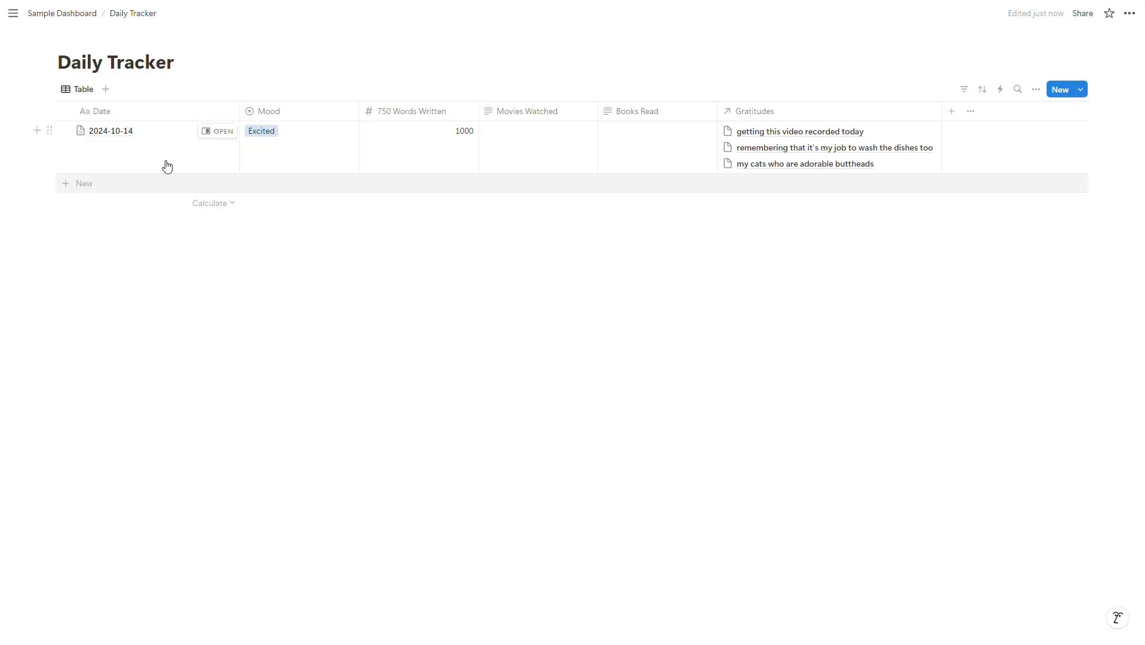
pyautogui.click(215, 133)
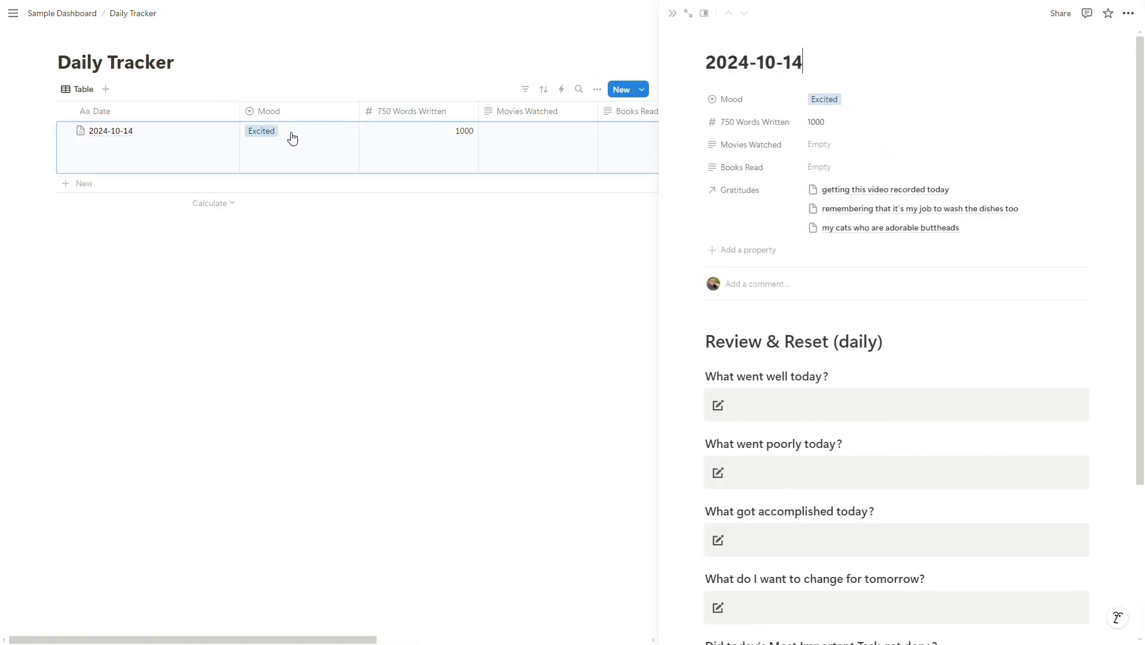
pyautogui.click(649, 90)
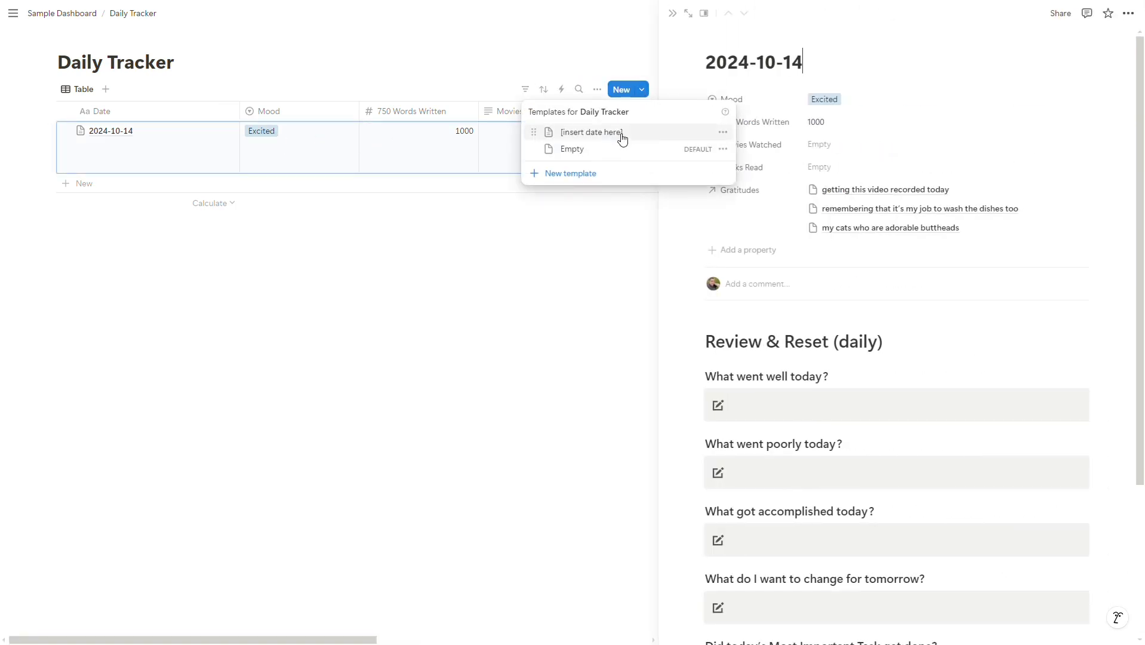
pyautogui.click(722, 132)
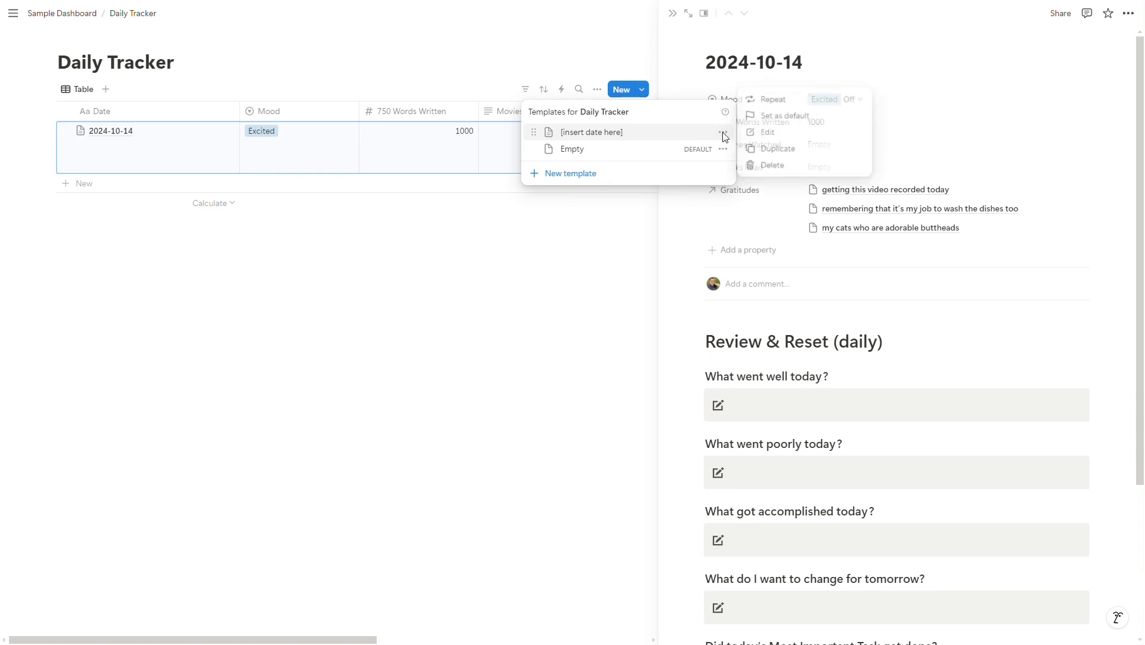
pyautogui.click(775, 133)
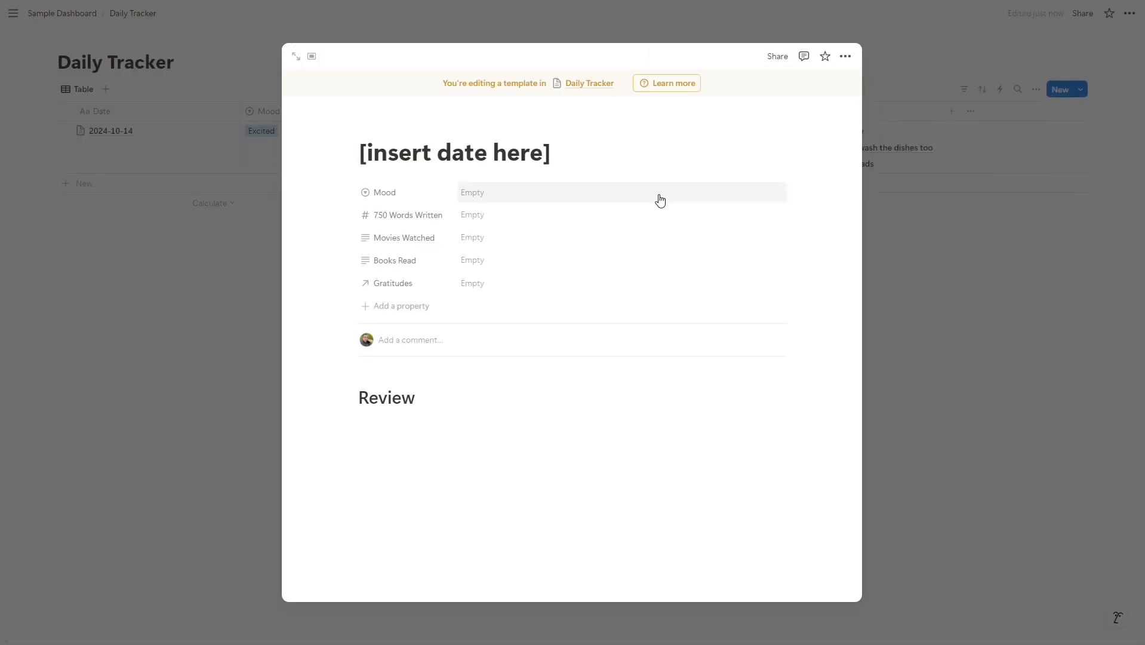
# Insert an empty callout block directly below the "Review" heading in the template
pyautogui.doubleClick(396, 396)
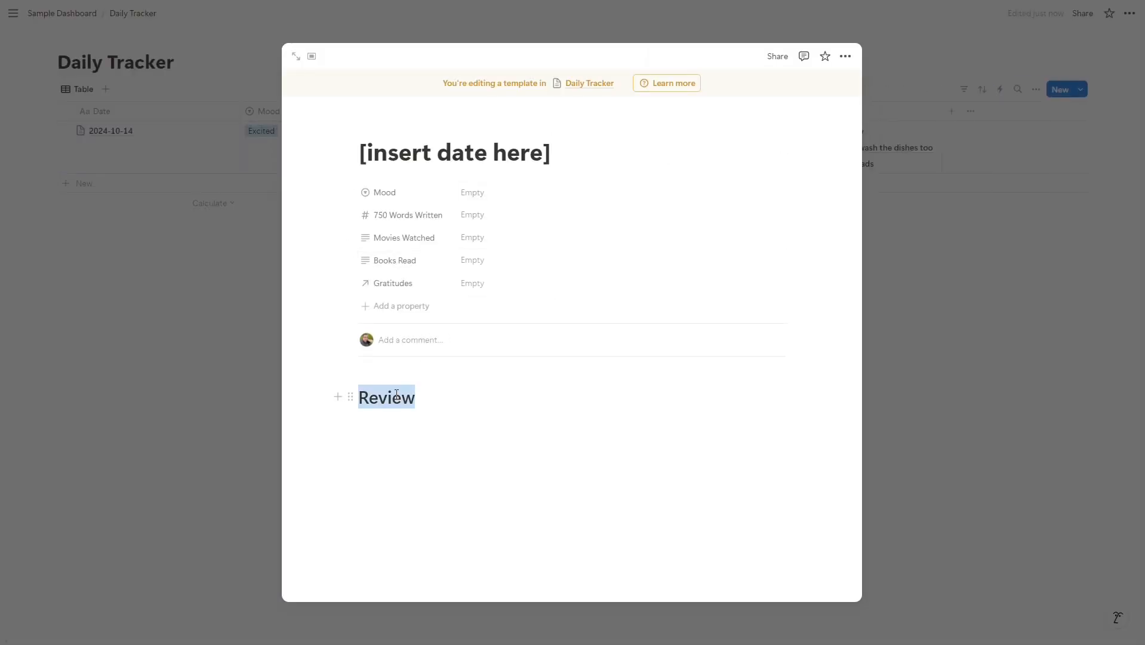
pyautogui.click(448, 407)
pyautogui.press('Return')
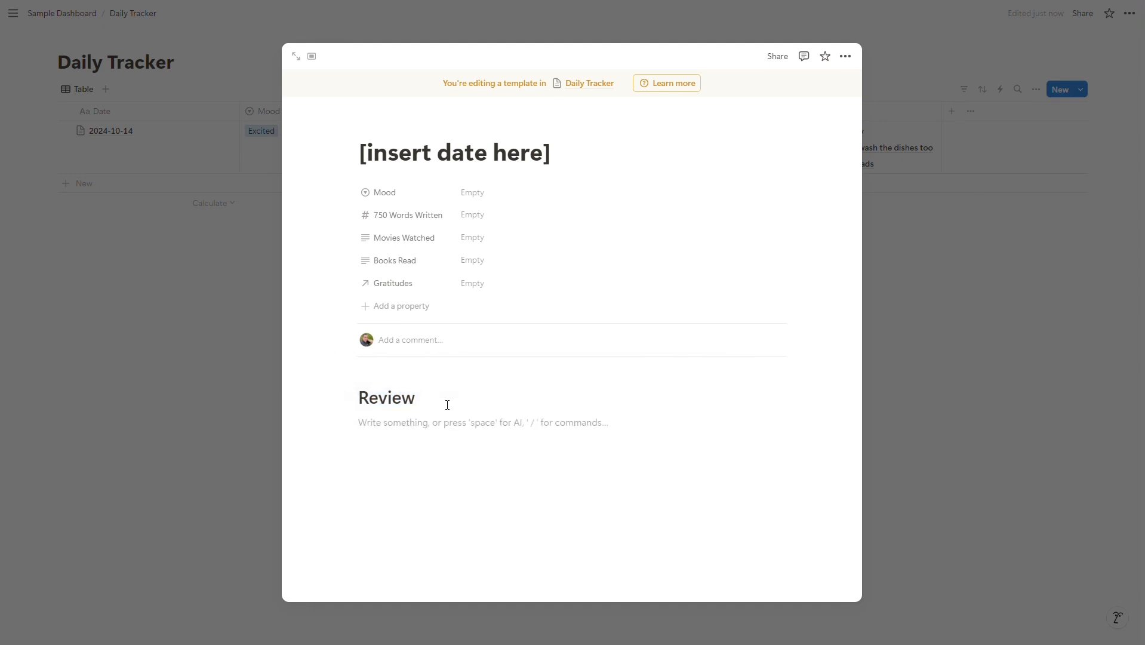
pyautogui.write('/call')
pyautogui.click(448, 410)
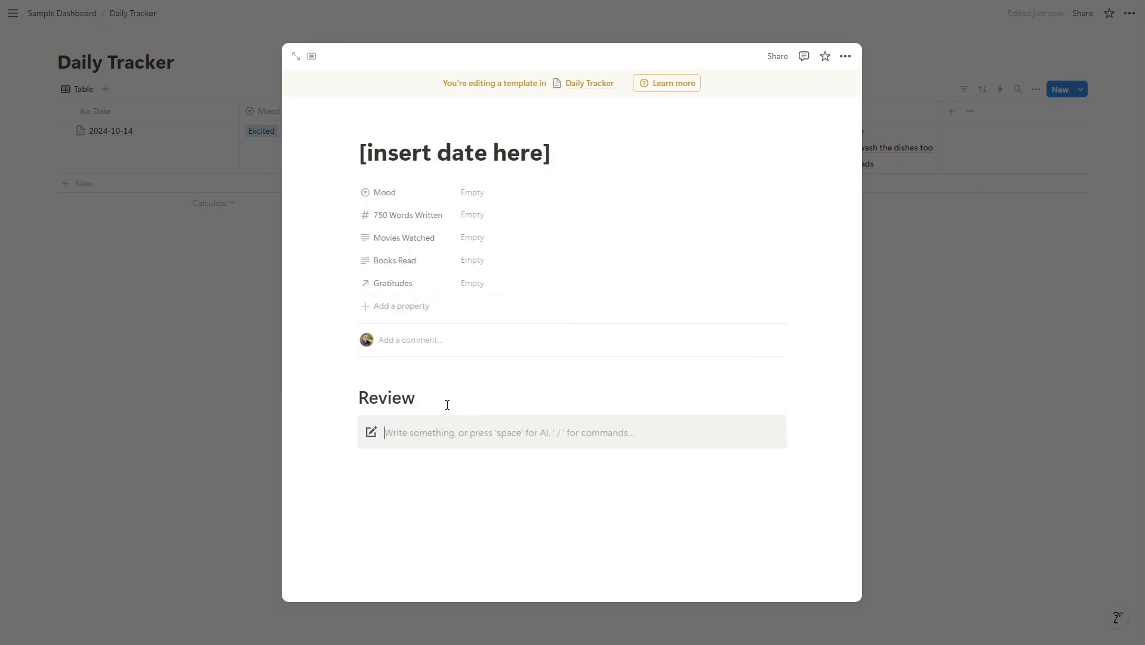
# Insert a Heading 3 reading "What went well today?" between the "Review" heading and the callout block
pyautogui.click(447, 404)
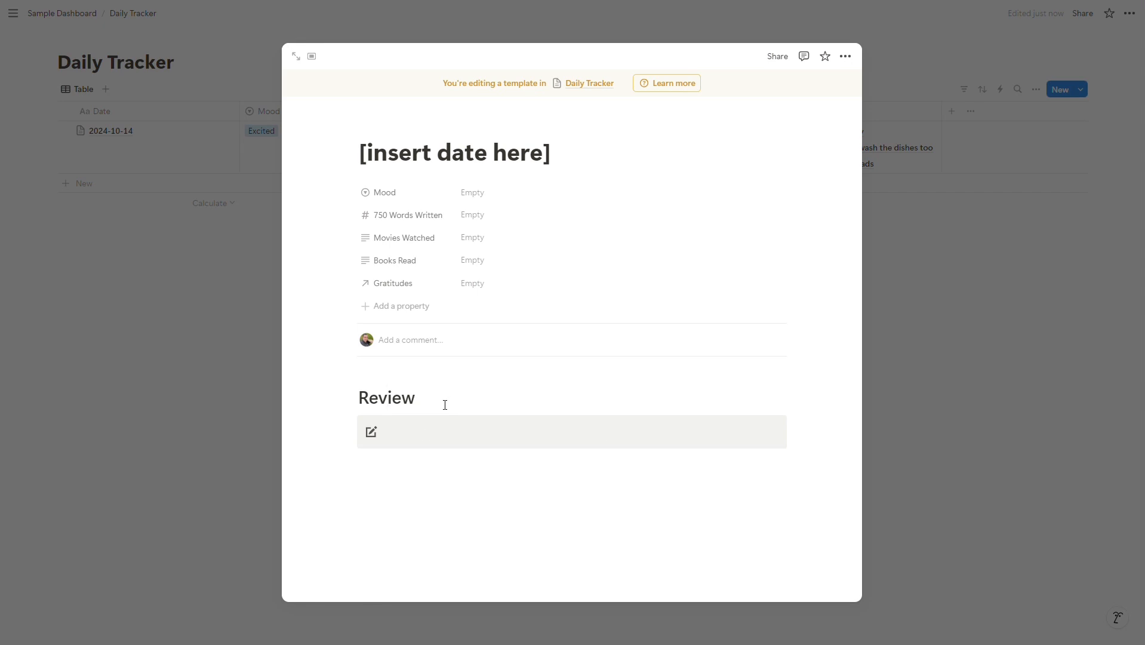
pyautogui.click(339, 397)
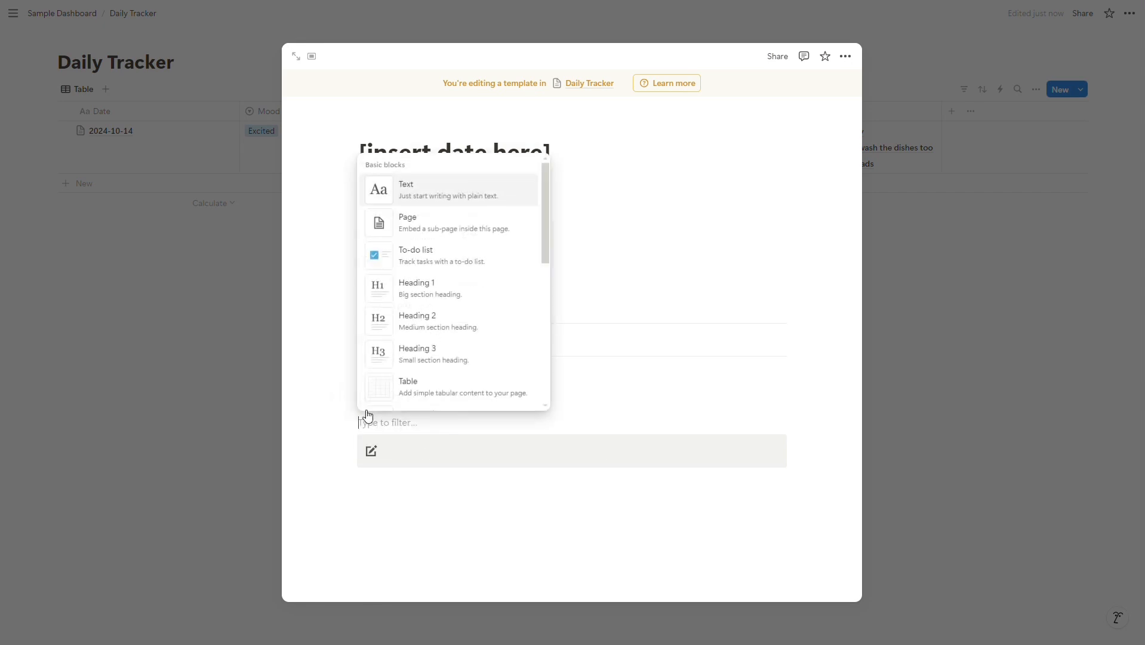
pyautogui.click(418, 354)
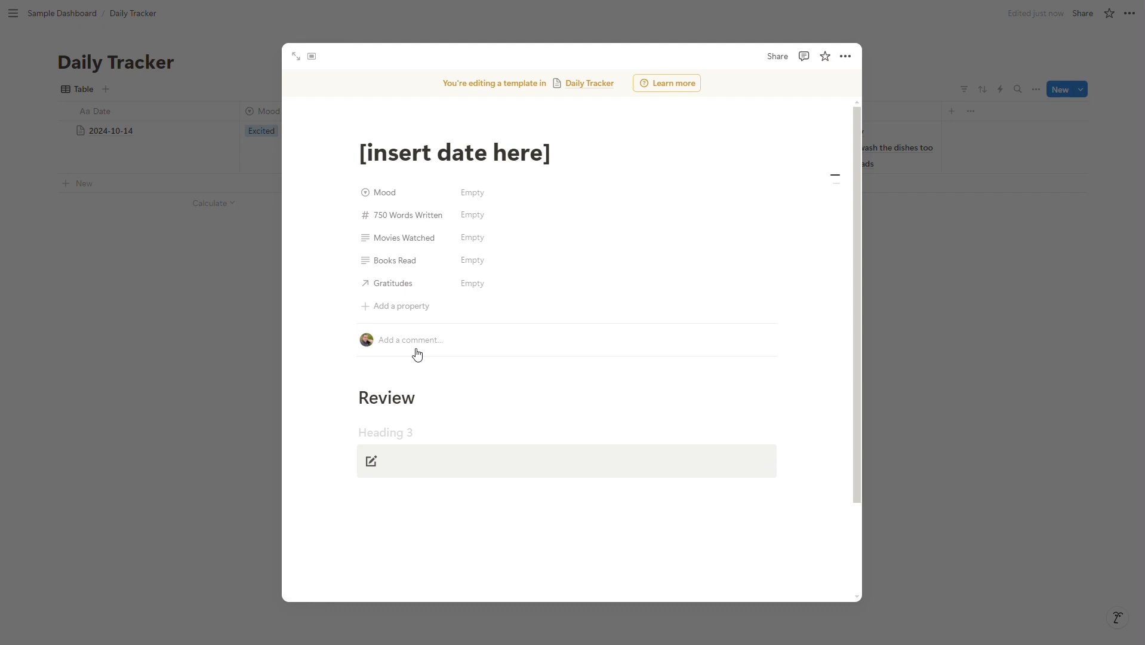
pyautogui.write('What went well today?')
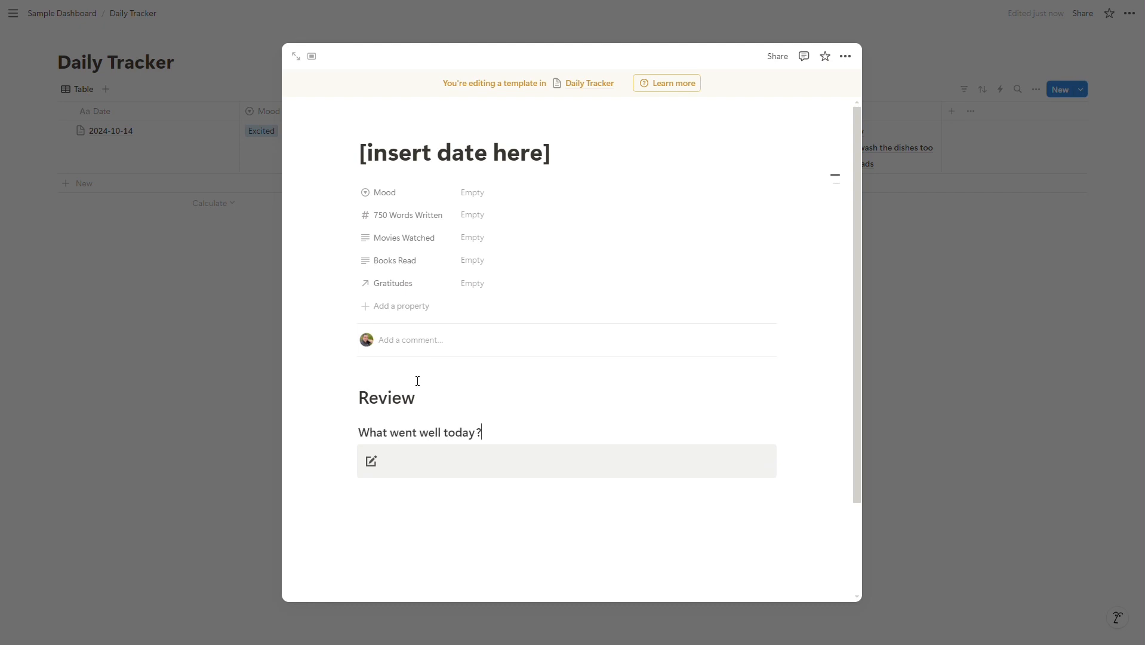
# Duplicate the "What went well today?" heading with its callout, and change the copy's heading to "What went poorly today?"
pyautogui.click(412, 491)
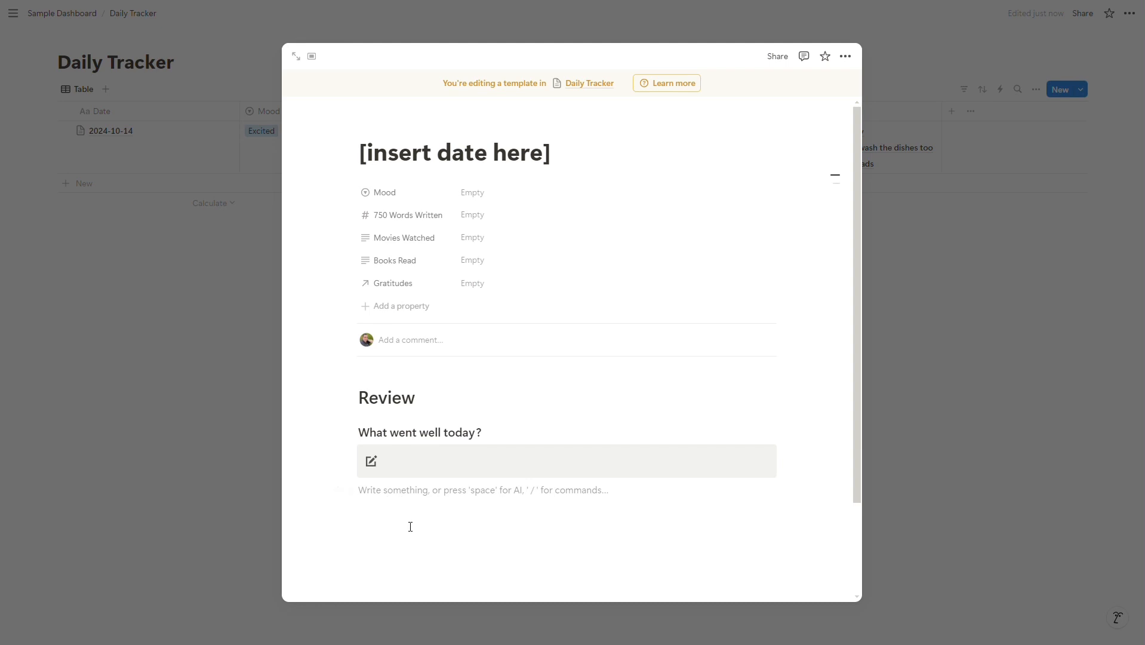
pyautogui.moveTo(409, 527); pyautogui.dragTo(387, 438)
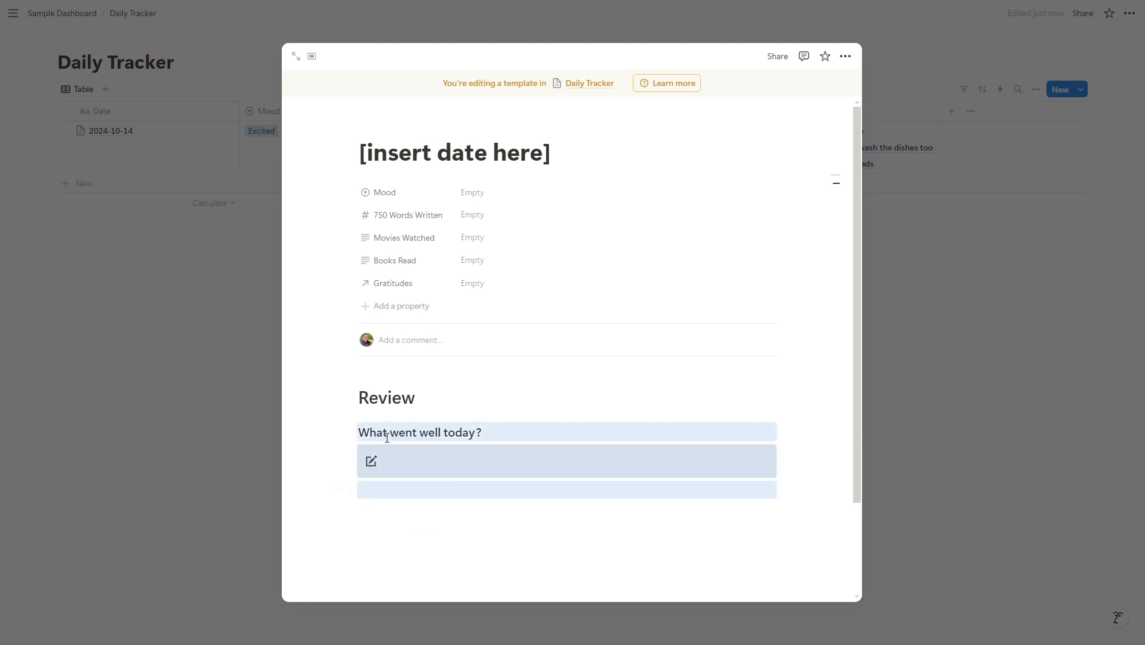
pyautogui.hotkey('ctrl', 'd')
pyautogui.scroll(-2, 619, 361)
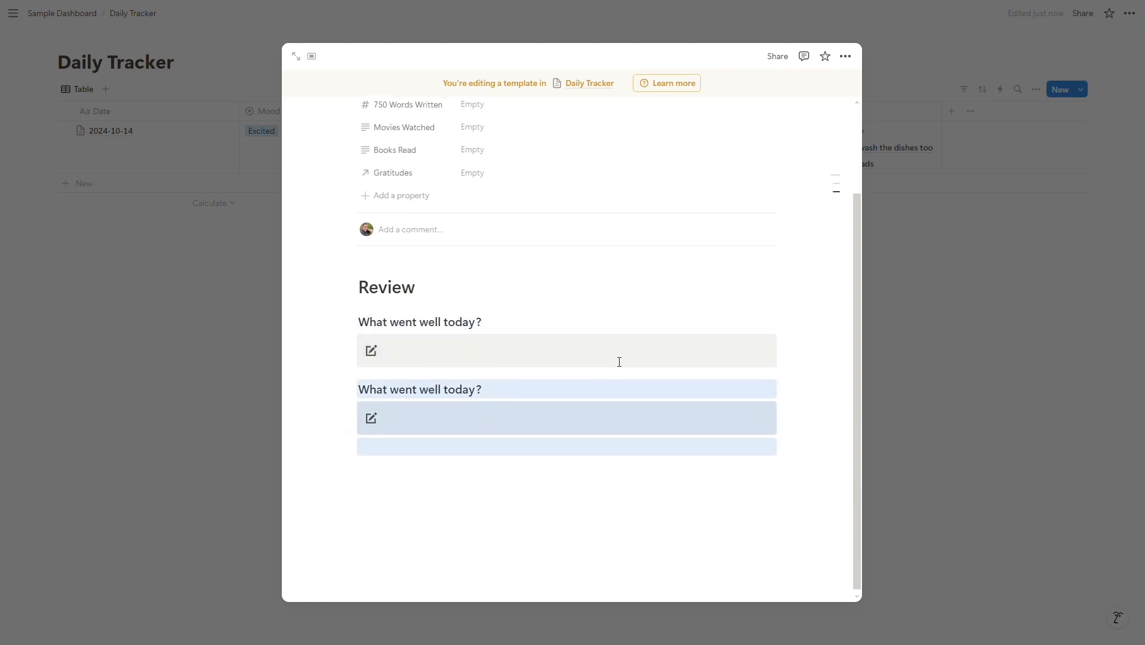
pyautogui.doubleClick(394, 385)
pyautogui.tripleClick(394, 385)
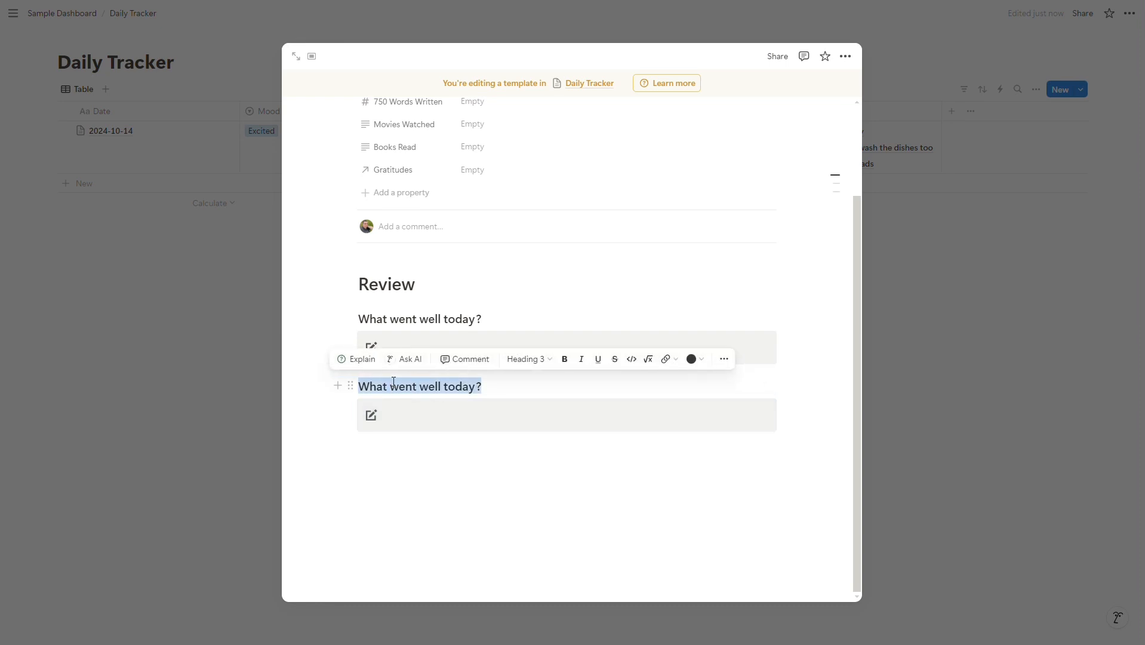
pyautogui.doubleClick(426, 385)
pyautogui.write('poorly')
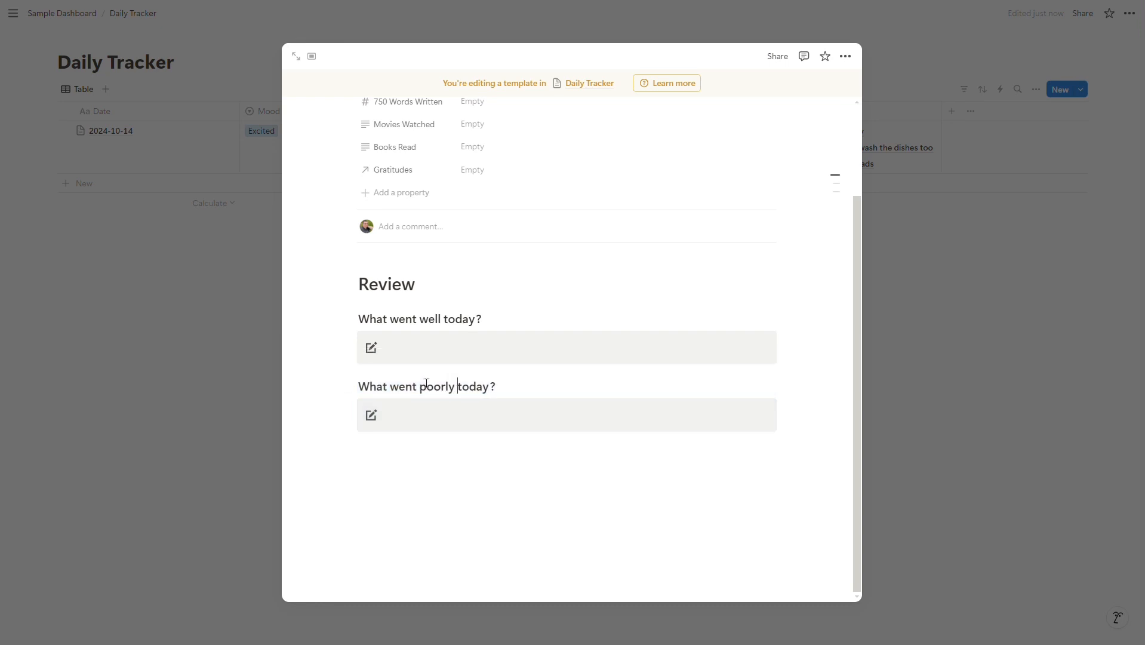
# Leave the template and copy the entire "Review & Reset (daily)" section from the 2024-10-14 entry
pyautogui.click(145, 435)
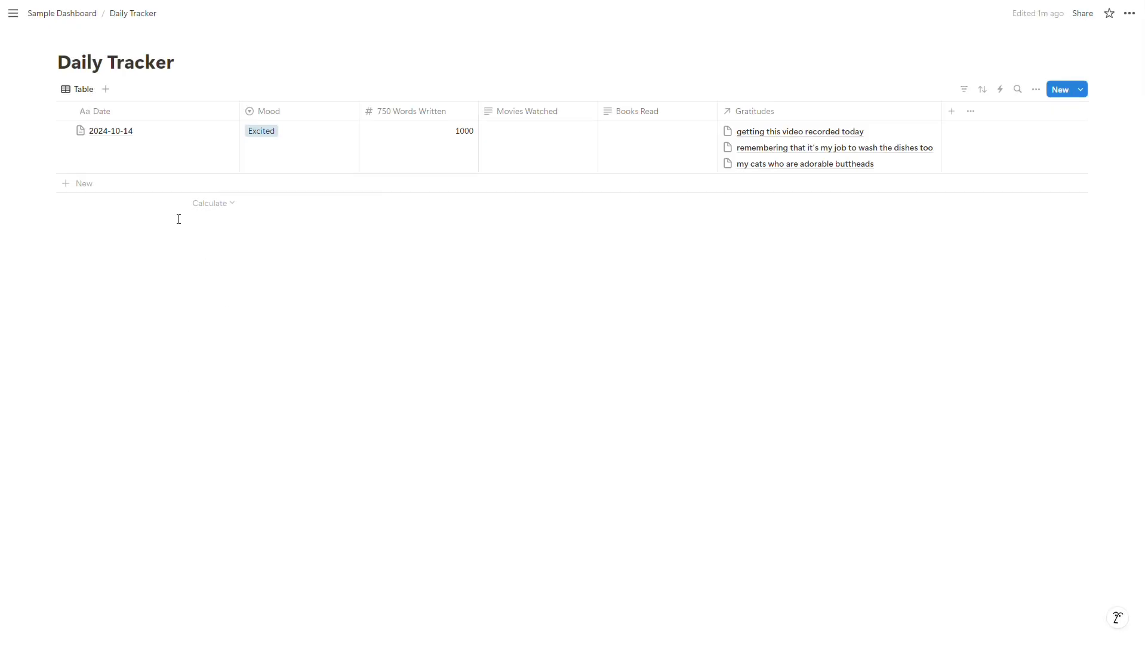
pyautogui.click(217, 132)
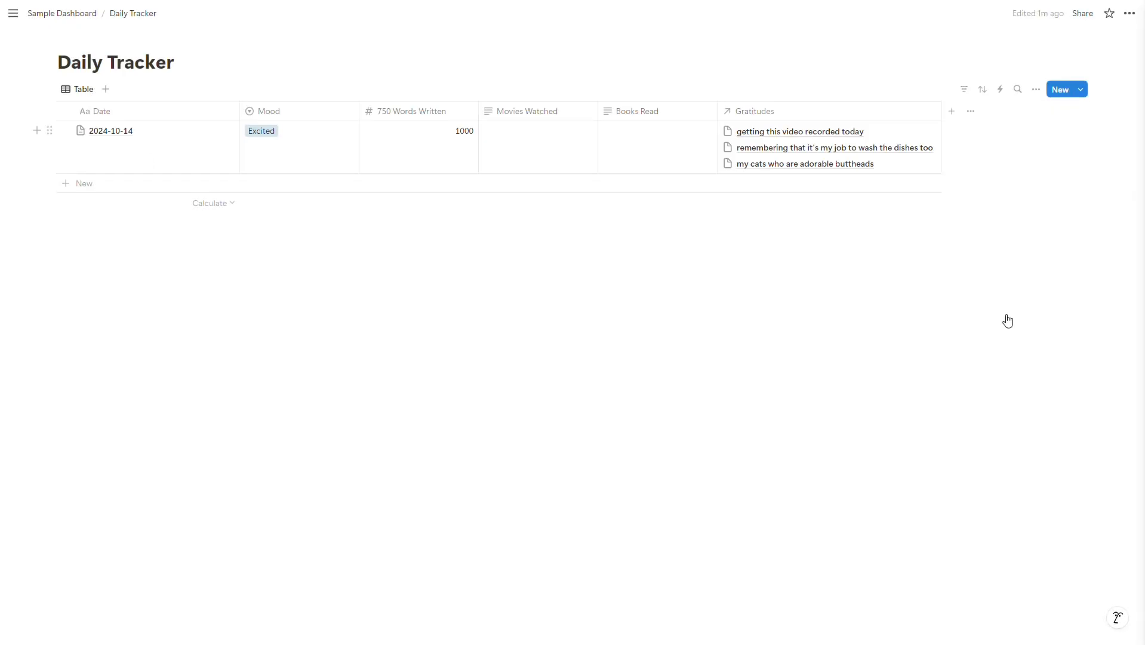
pyautogui.scroll(-3, 954, 465)
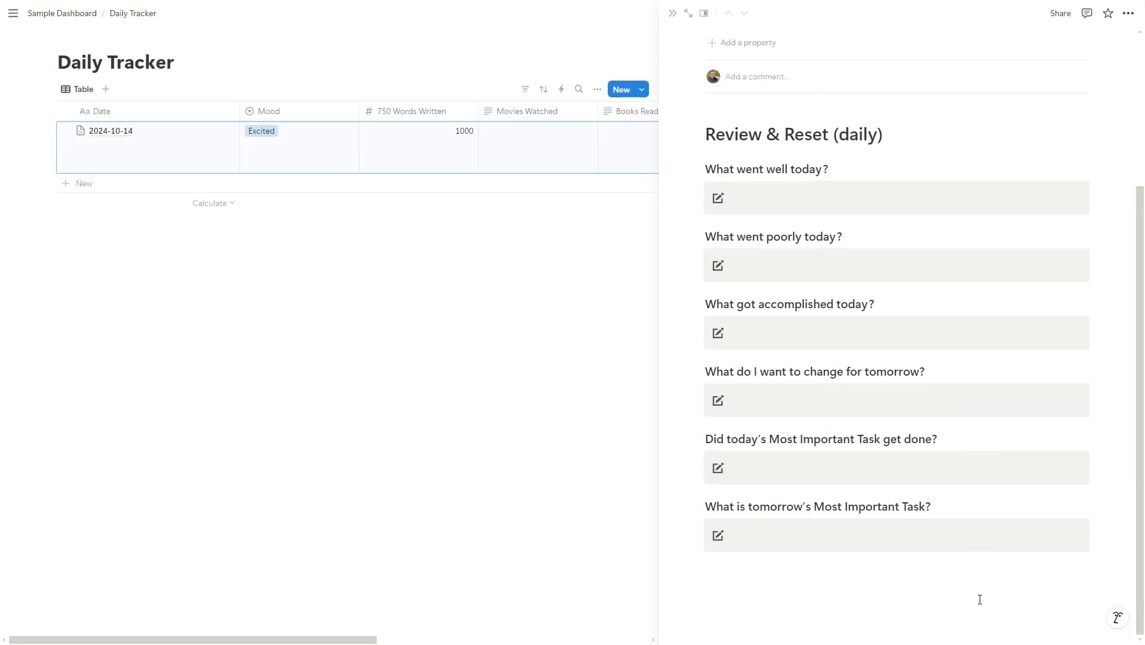
pyautogui.moveTo(979, 598); pyautogui.dragTo(750, 122)
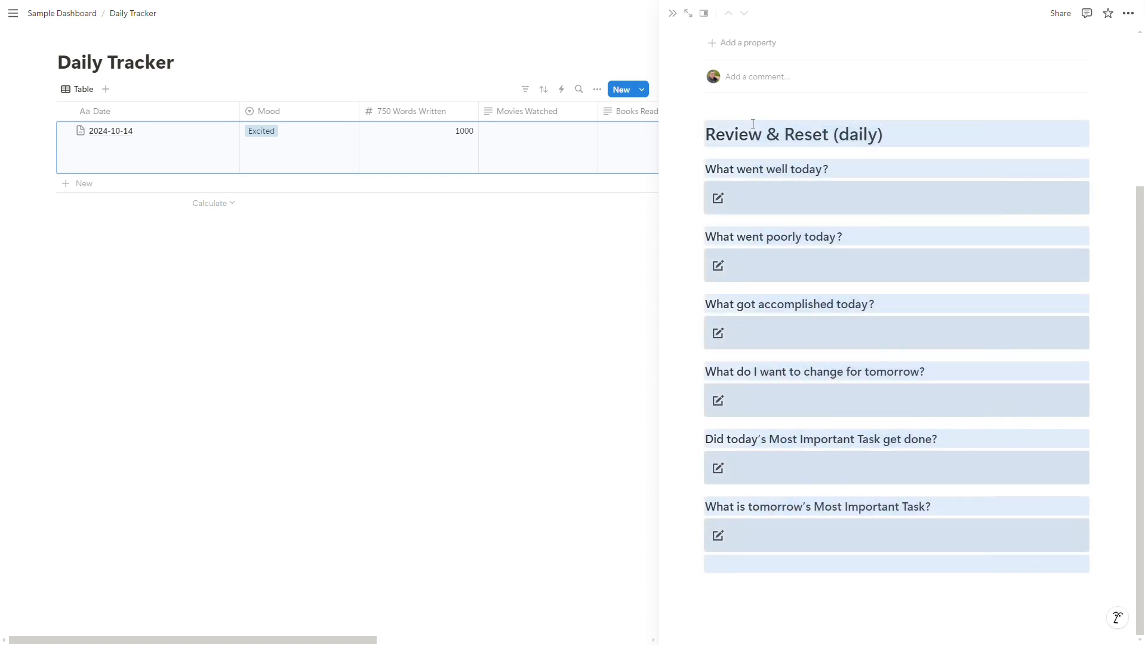
pyautogui.click(468, 277)
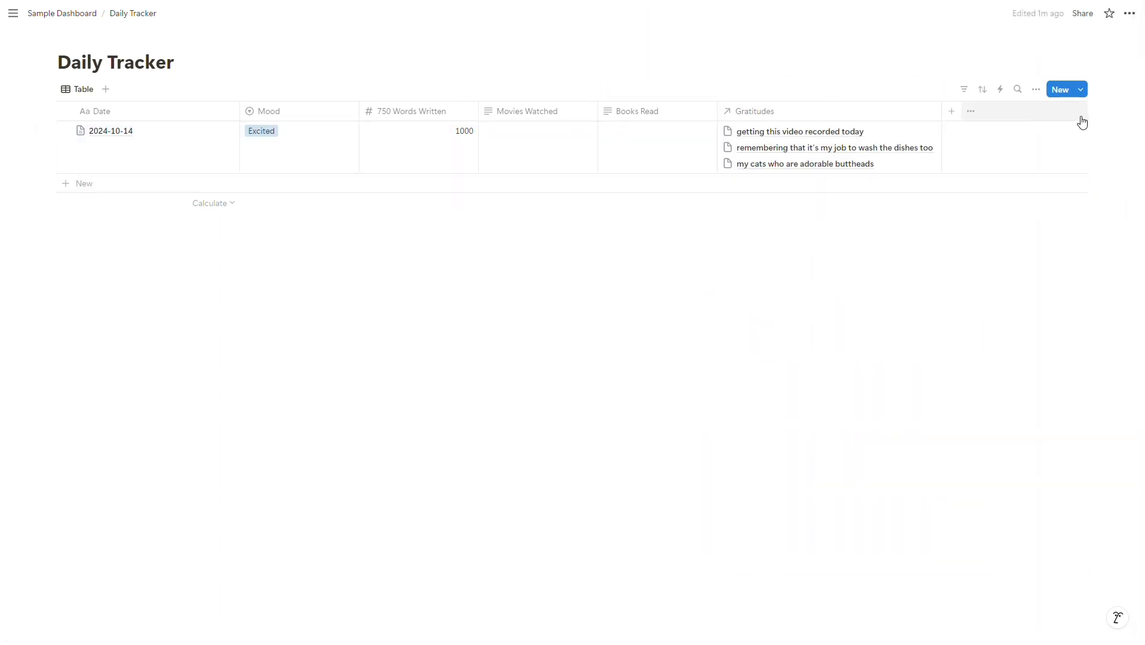
# Reopen the "[insert date here]" template for editing and delete all blocks in its body
pyautogui.click(1078, 89)
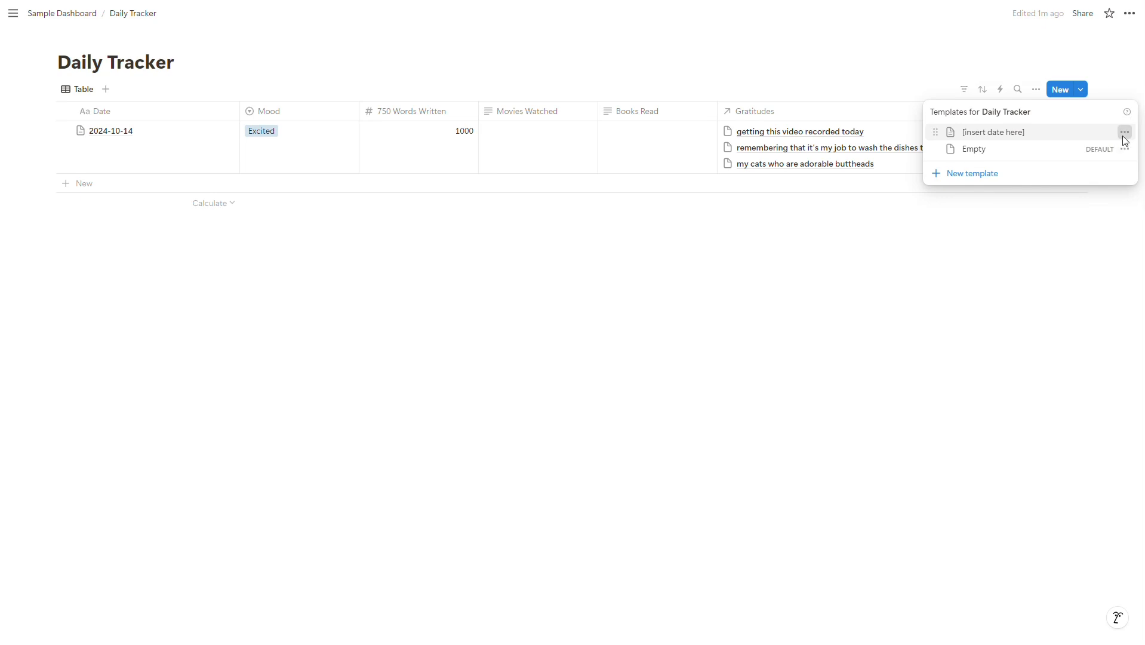
pyautogui.click(1125, 132)
pyautogui.click(1018, 133)
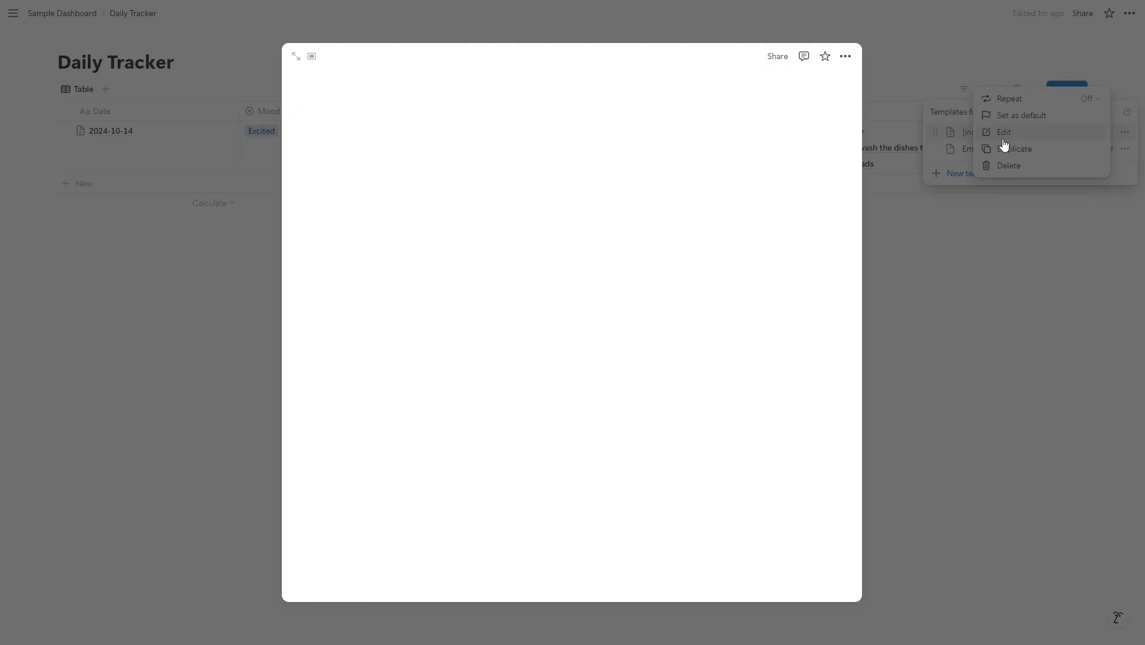
pyautogui.scroll(-2, 539, 475)
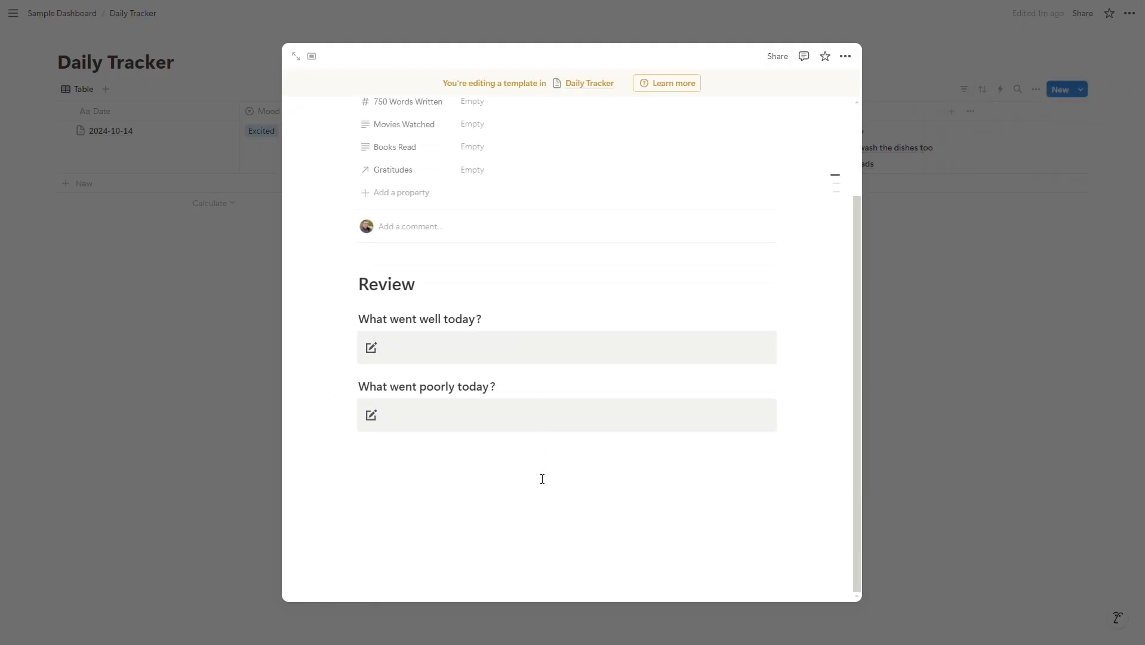
pyautogui.moveTo(622, 580); pyautogui.dragTo(394, 274)
pyautogui.press('Delete')
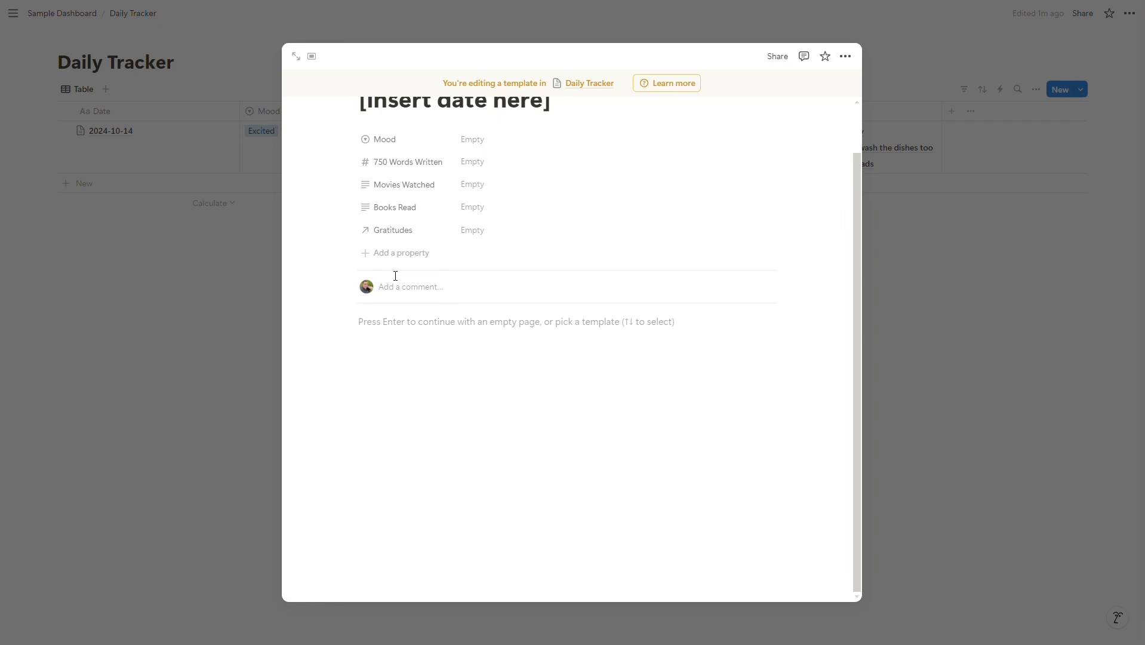
# Paste the copied "Review & Reset (daily)" section into the empty template body and look through it
pyautogui.click(433, 356)
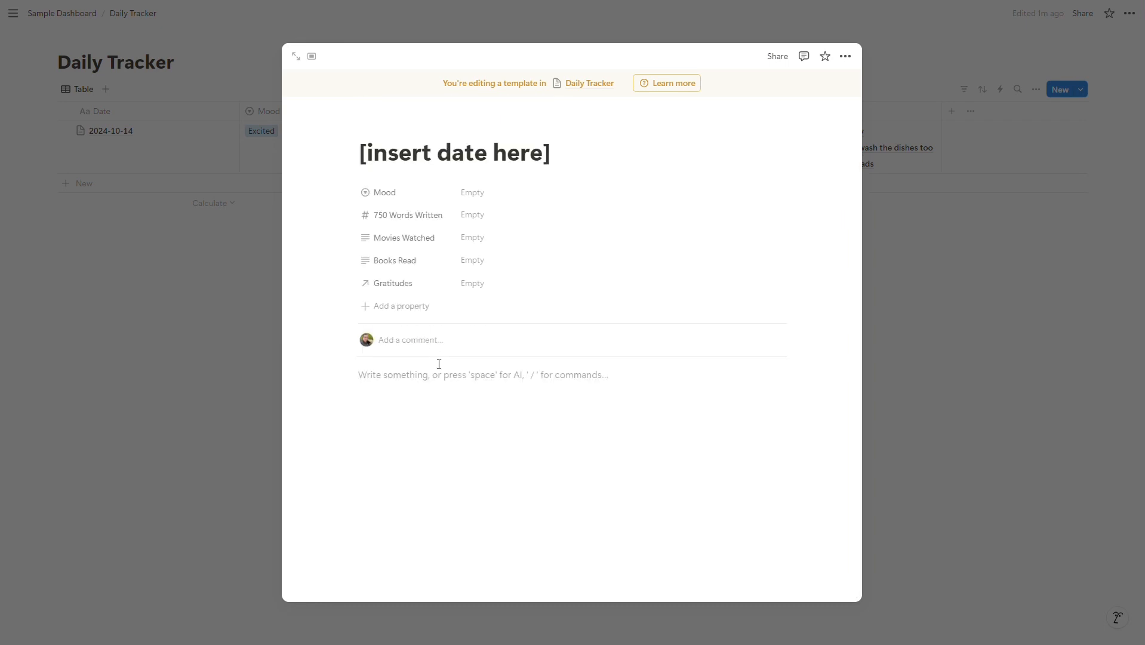
pyautogui.hotkey('ctrl', 'v')
pyautogui.click(806, 404)
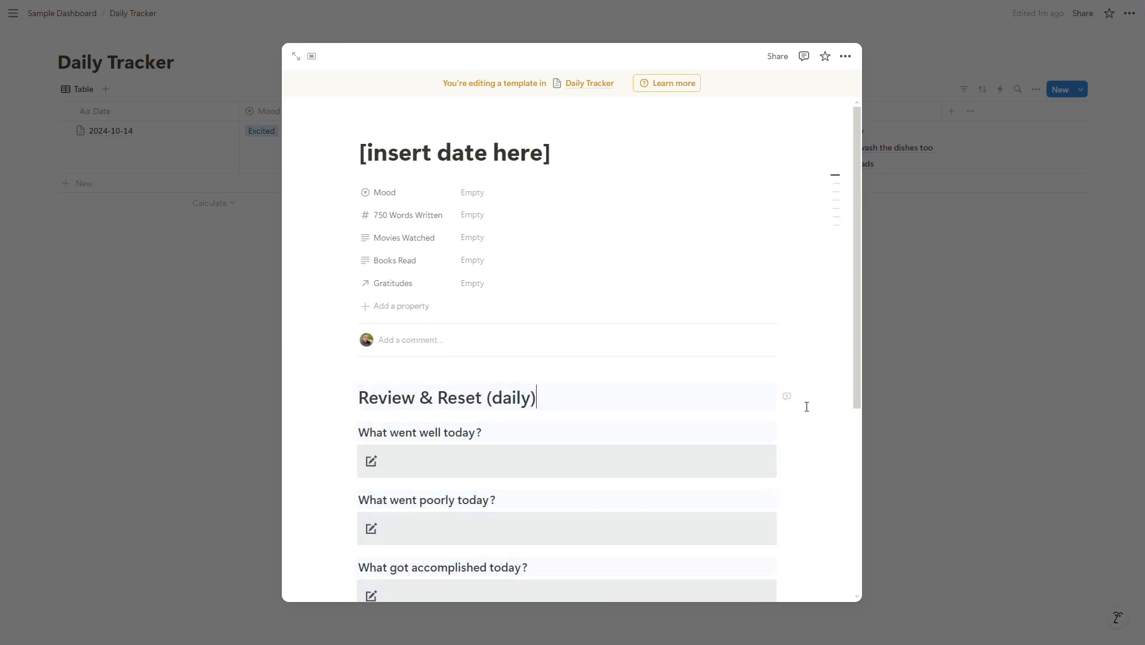
pyautogui.scroll(-5, 805, 404)
pyautogui.scroll(2, 807, 407)
pyautogui.scroll(2, 807, 407)
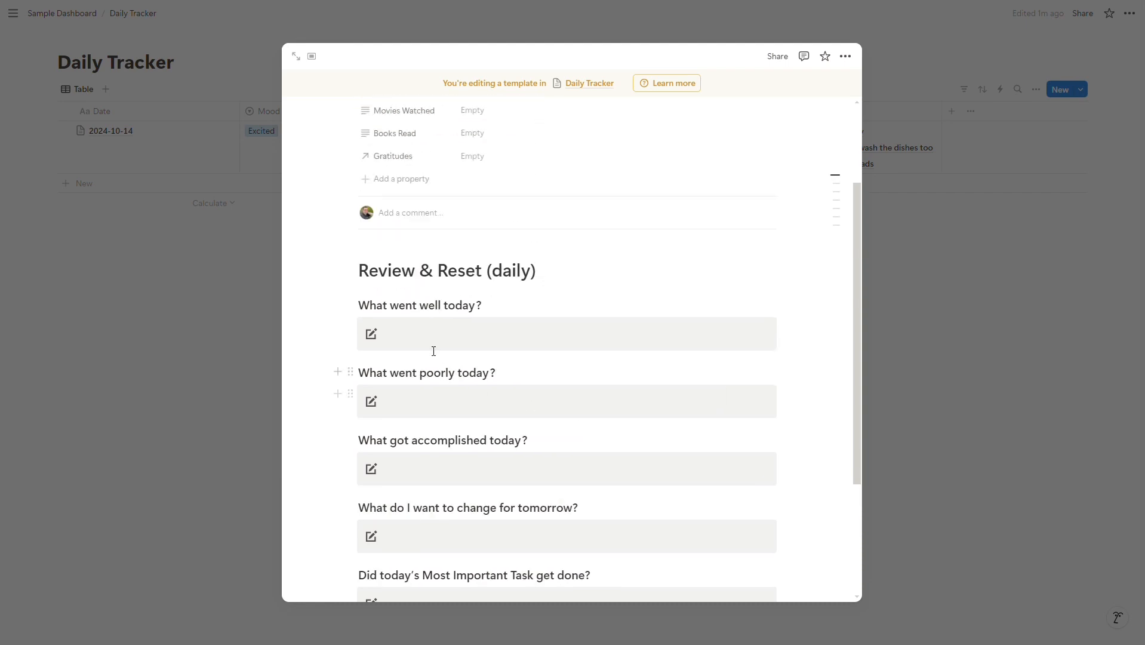
# Insert a text block above the "Review & Reset (daily)" heading and enter "Daily rev" in it
pyautogui.click(369, 263)
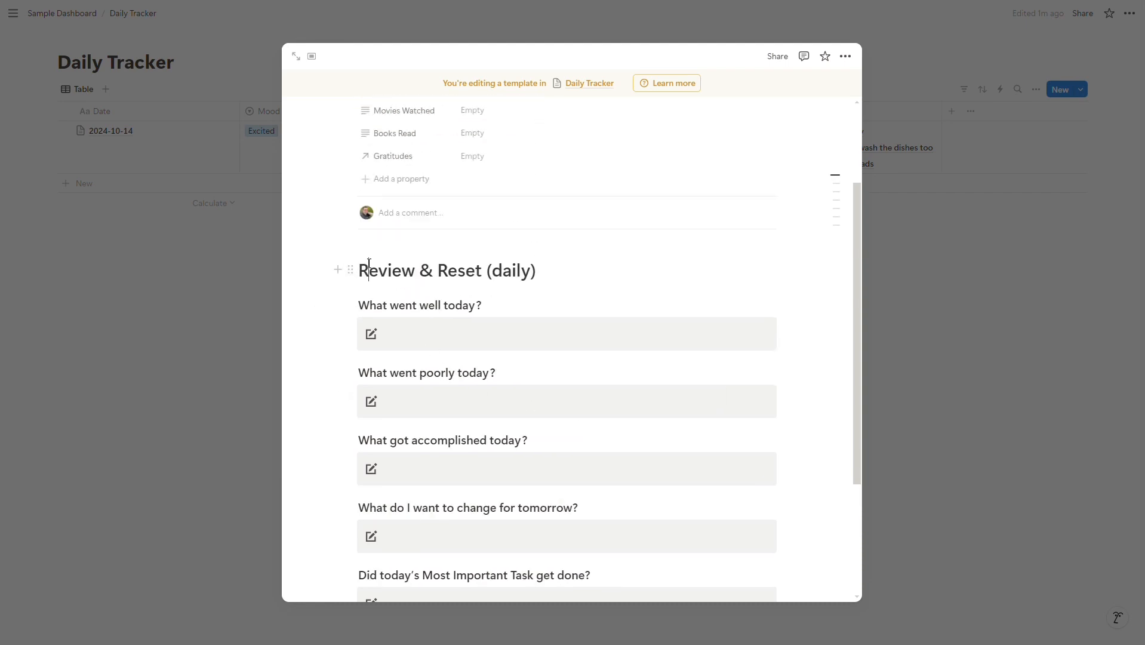
pyautogui.keyDown('alt'); pyautogui.click(339, 272); pyautogui.keyUp('alt')
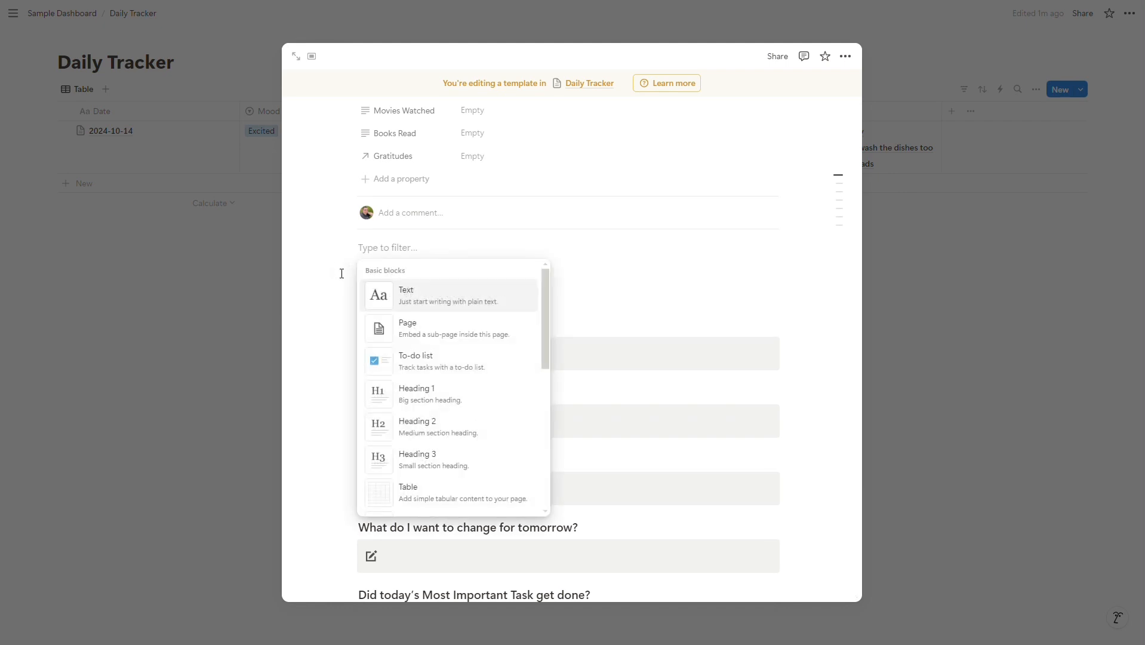
pyautogui.click(390, 249)
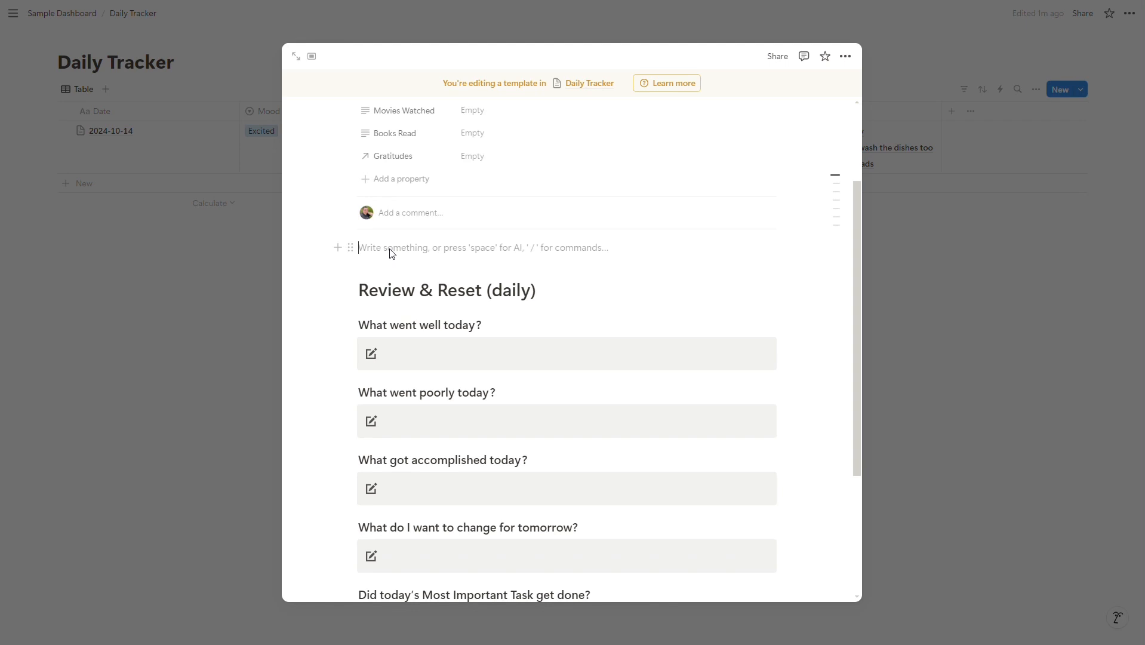
pyautogui.write('Daily rev')
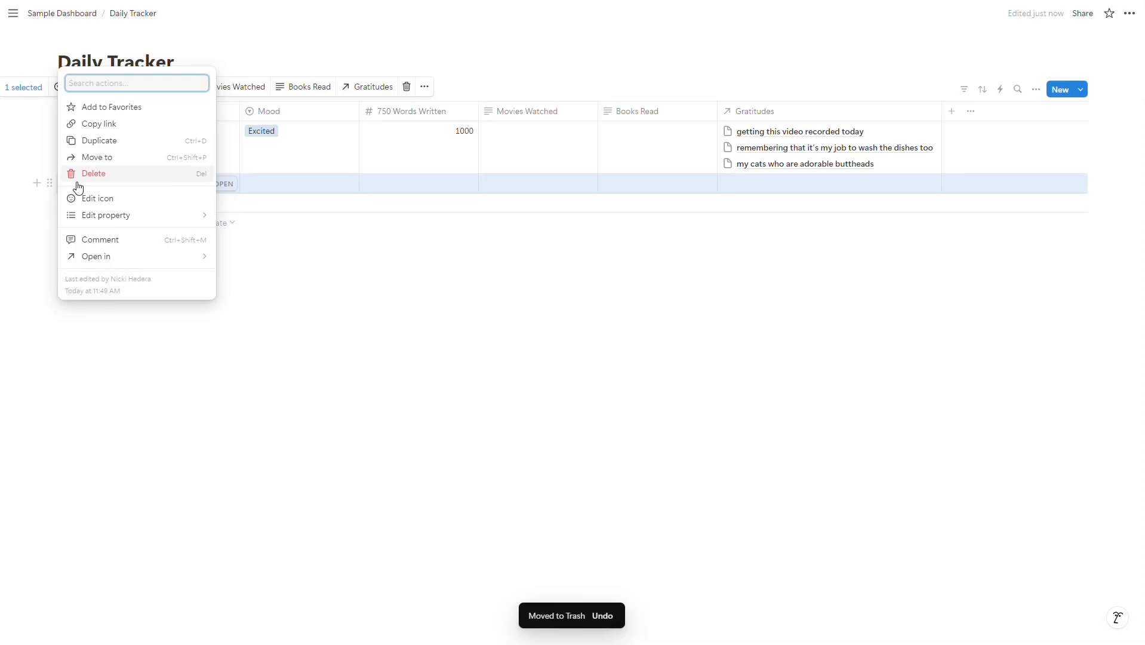
# Delete the extra row below 2024-10-14 and make "[insert date here]" the default template for all views in Daily Tracker
pyautogui.click(77, 174)
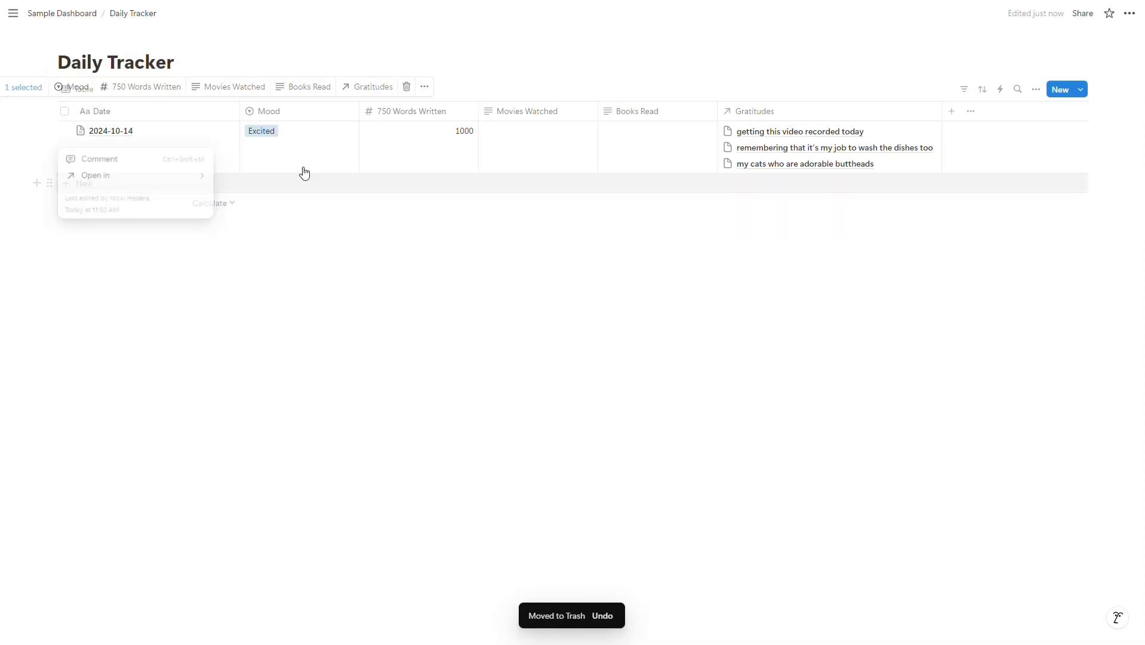
pyautogui.click(1081, 90)
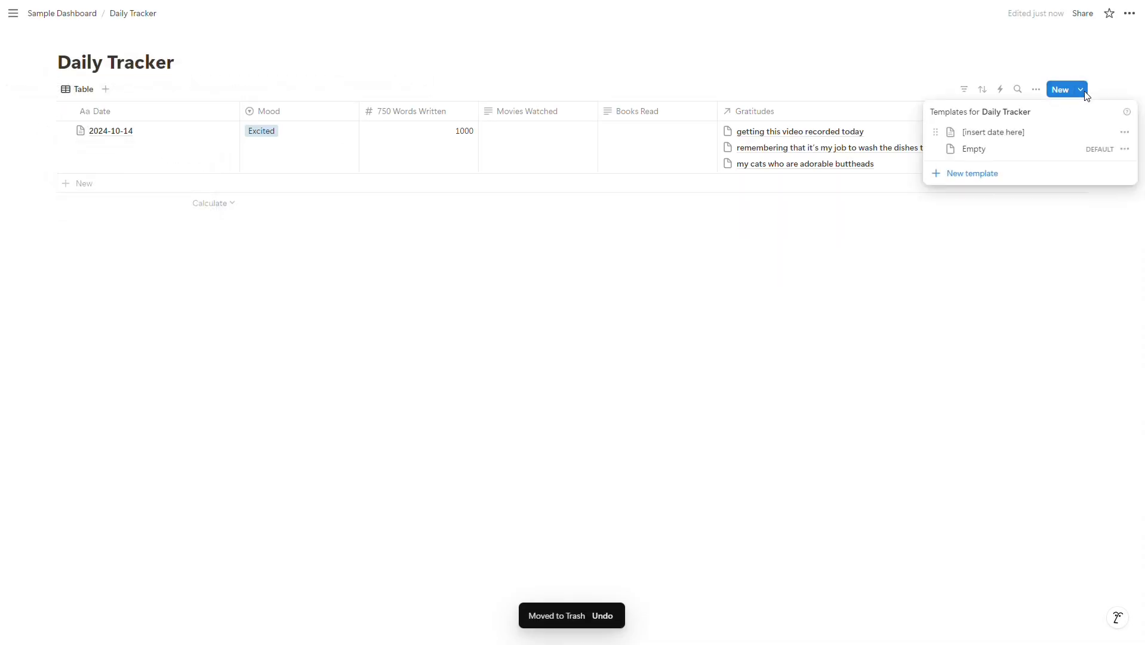
pyautogui.click(1125, 149)
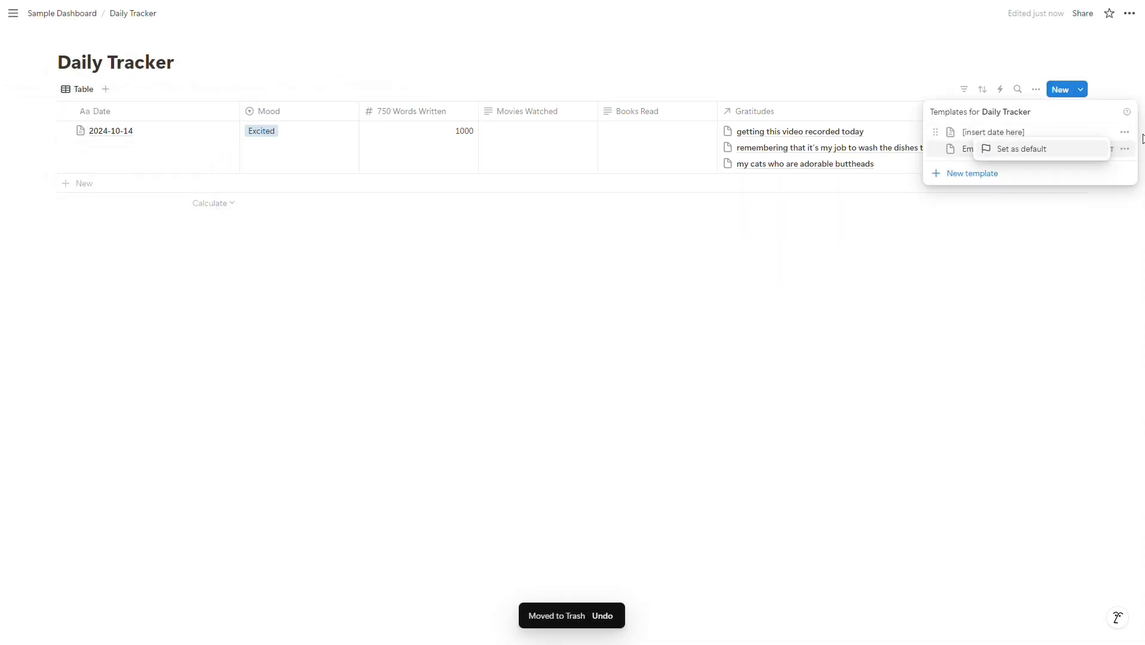
pyautogui.click(1131, 131)
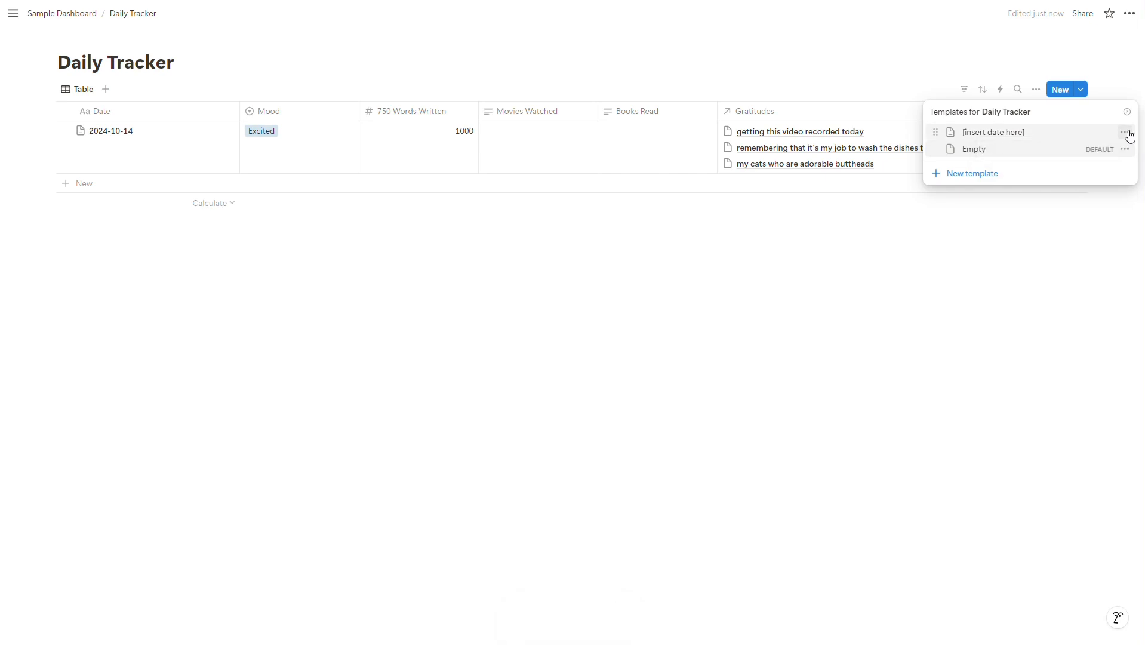
pyautogui.click(1127, 132)
pyautogui.click(1074, 116)
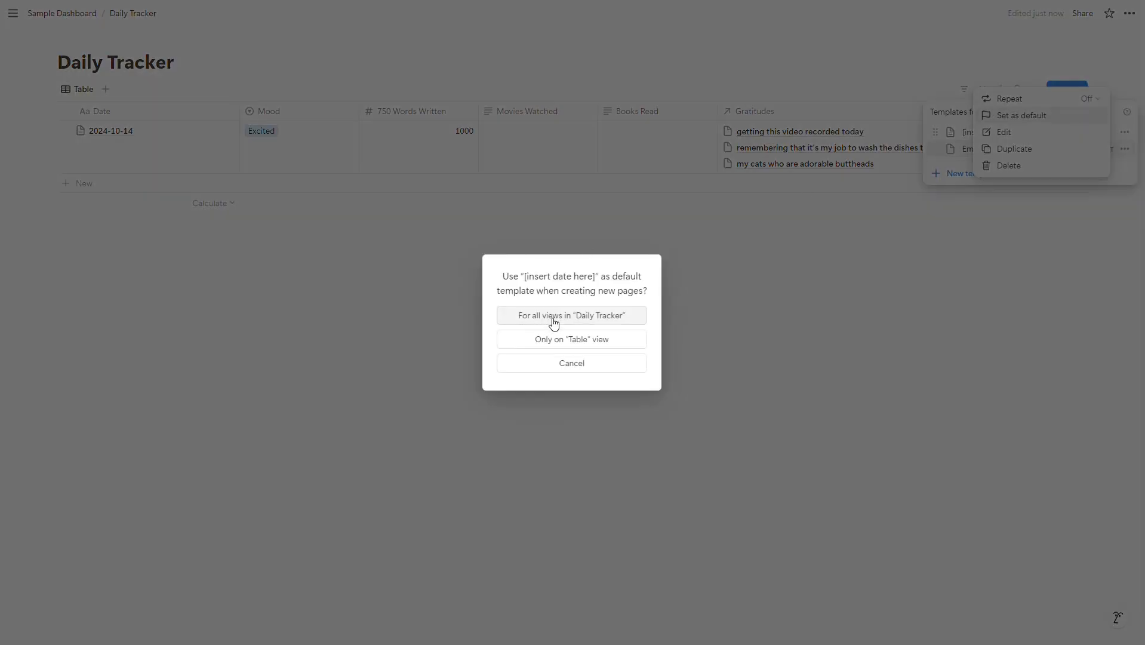
pyautogui.click(556, 320)
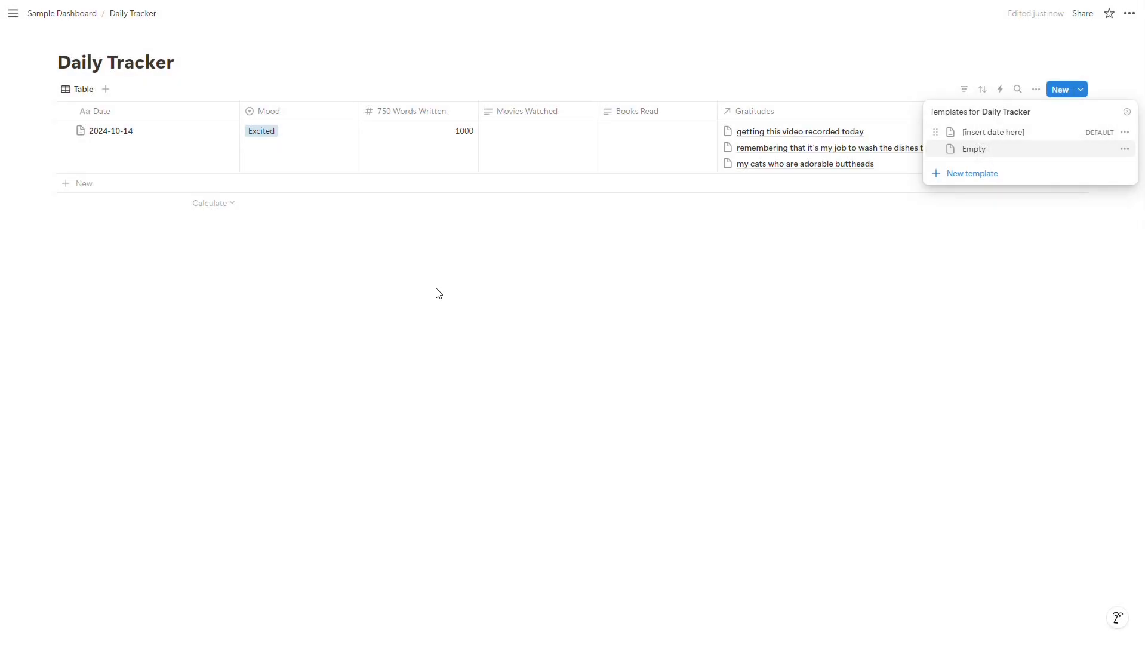
pyautogui.click(739, 286)
# Add a new entry to Daily Tracker below 2024-10-14 and replace its template title with 2024-10-15
pyautogui.moveTo(2, 194)
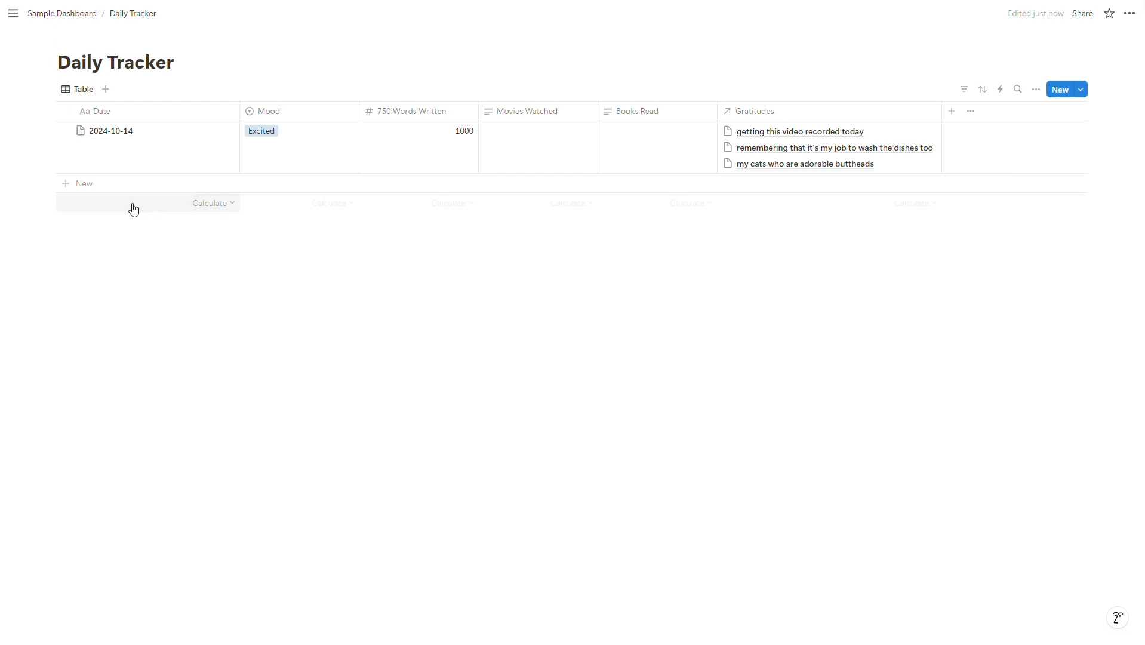
pyautogui.click(85, 184)
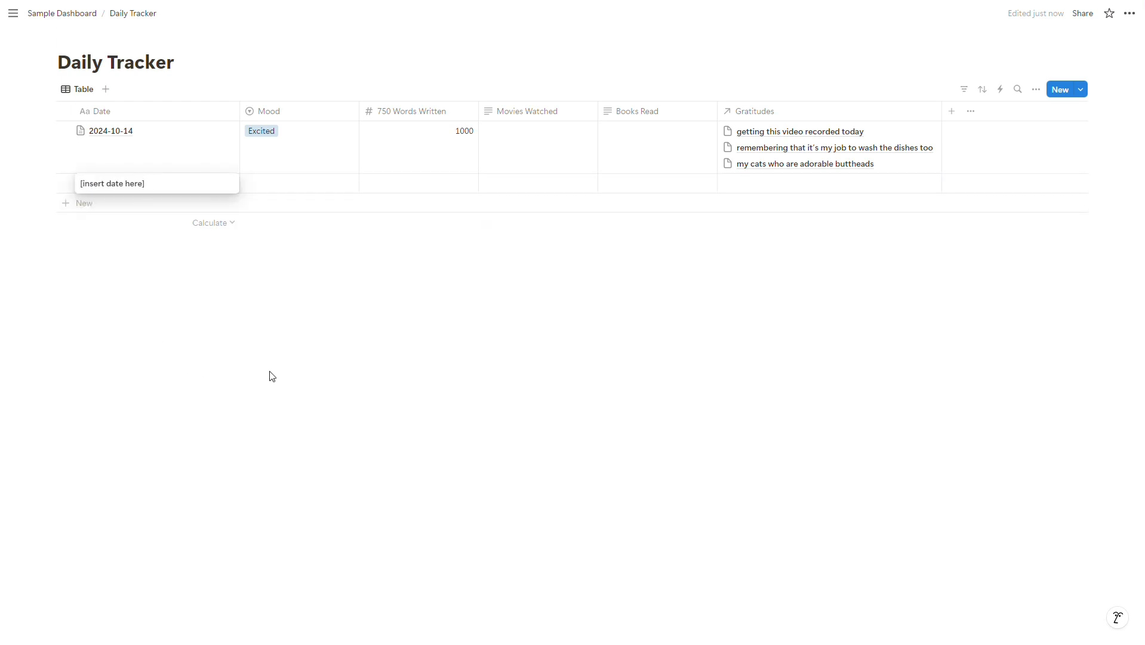
pyautogui.hotkey('ctrl', 'a')
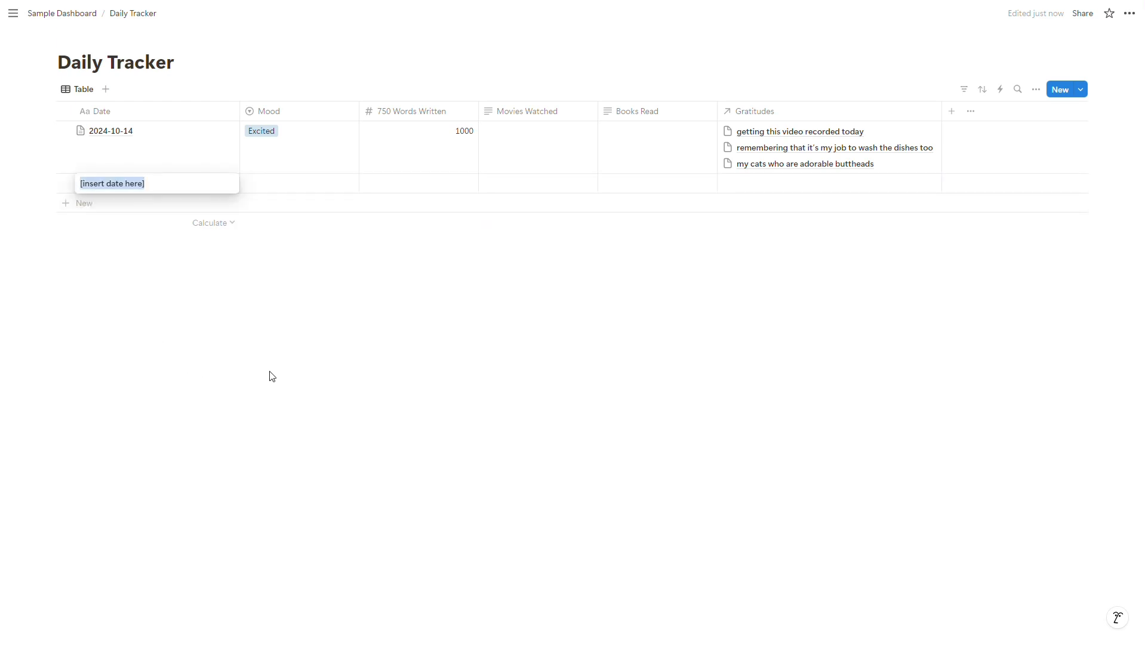
pyautogui.write('2024')
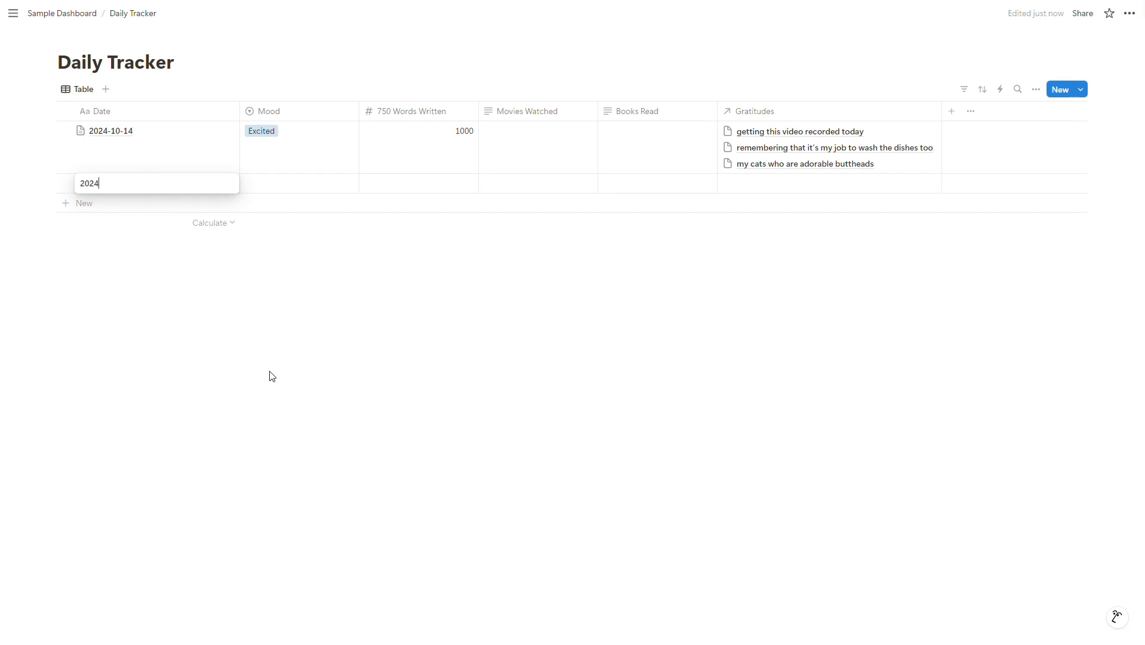
pyautogui.write('-10-15')
pyautogui.press('Return')
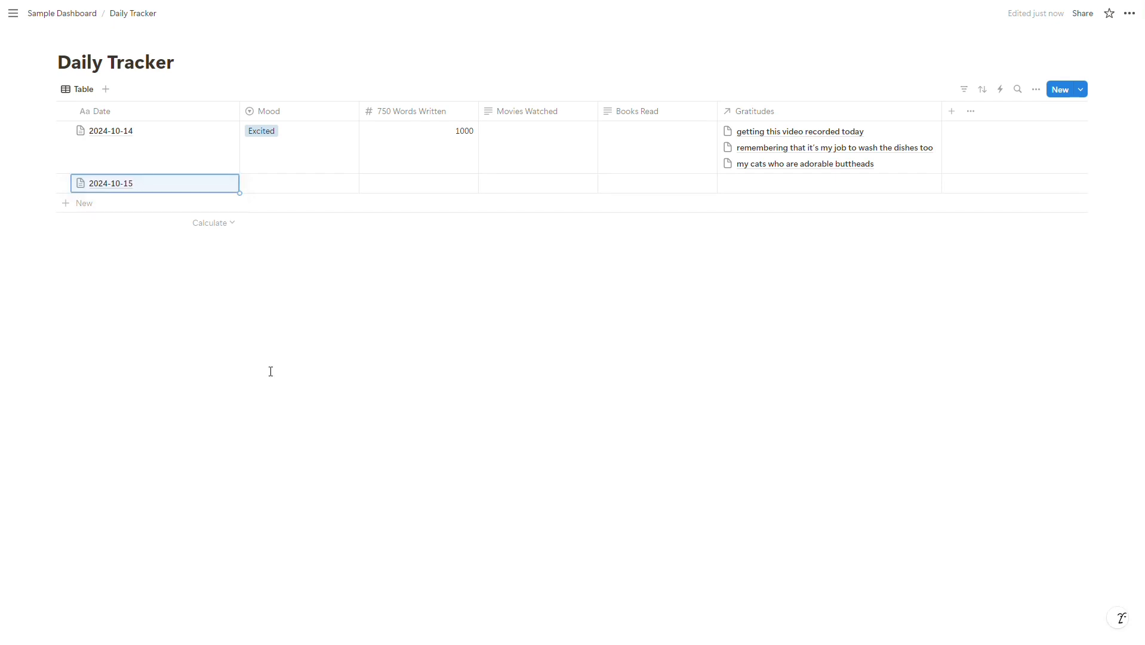
# Open the 2024-10-15 entry, look through its Daily Journal and Review & Reset (daily) sections, and close it
pyautogui.click(225, 184)
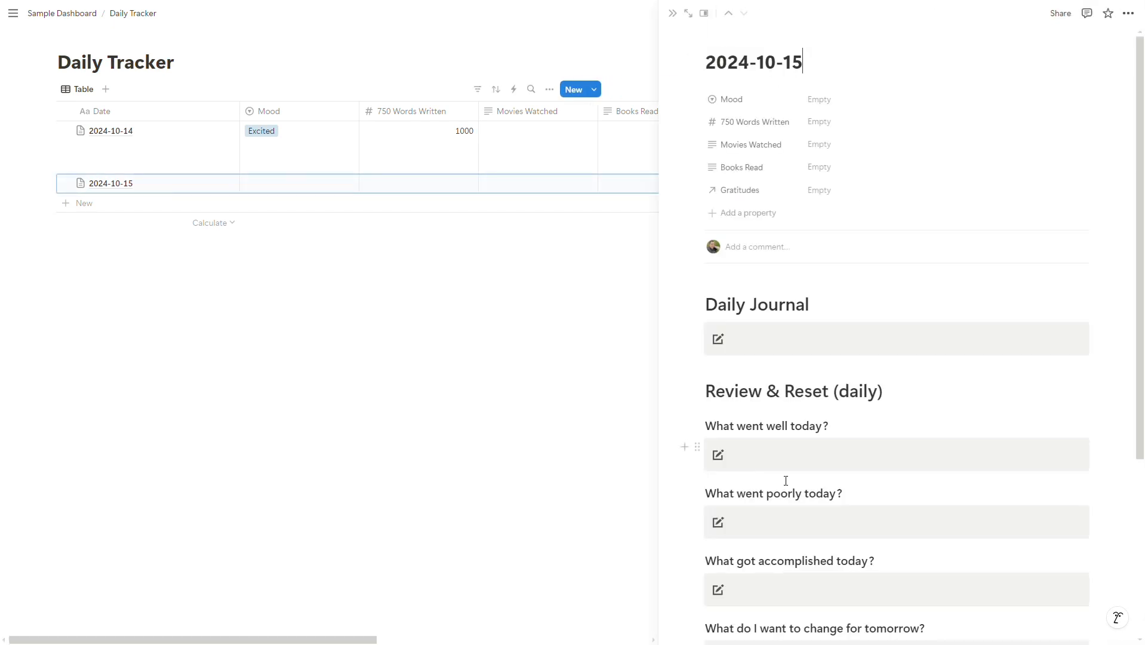
pyautogui.scroll(-4, 900, 286)
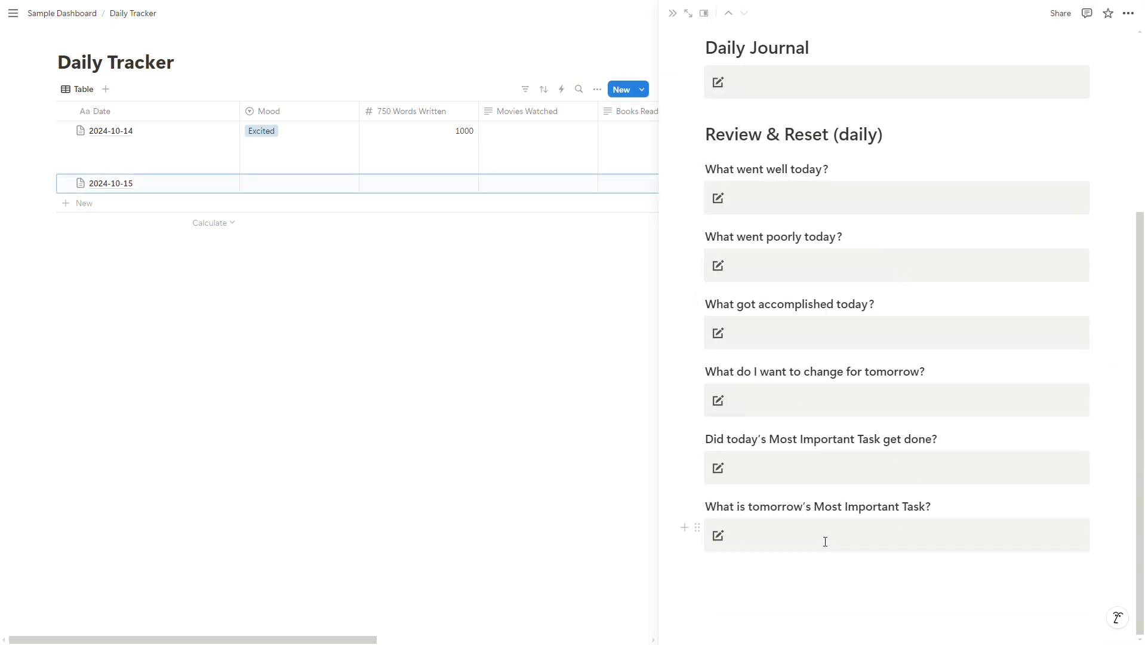
pyautogui.scroll(4, 823, 532)
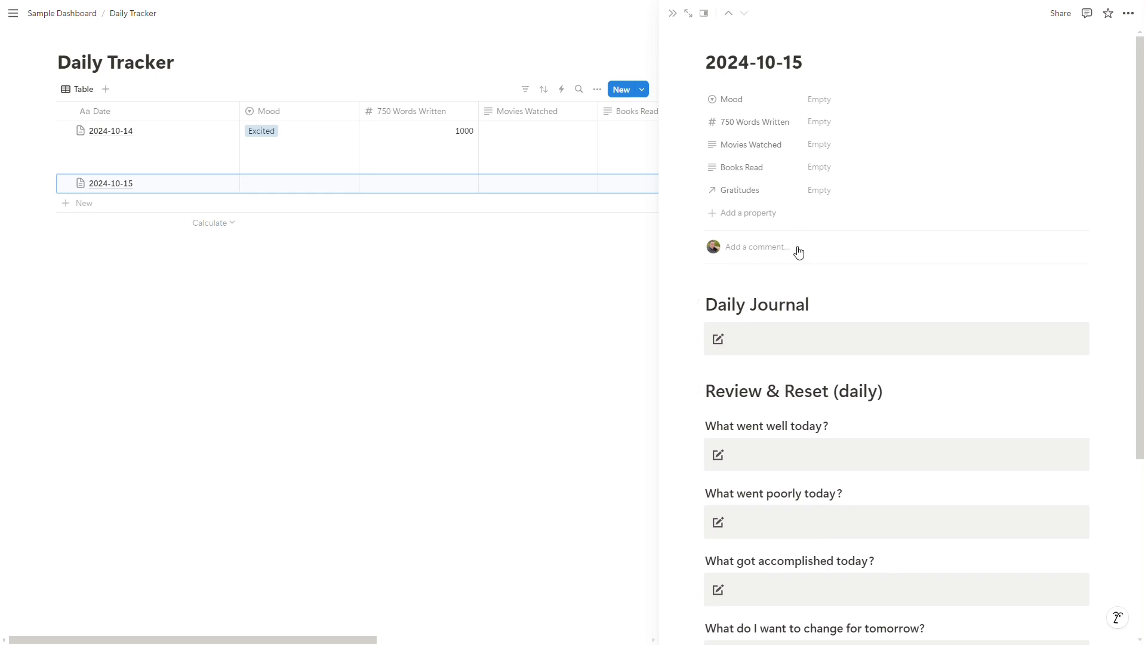
pyautogui.scroll(-4, 799, 253)
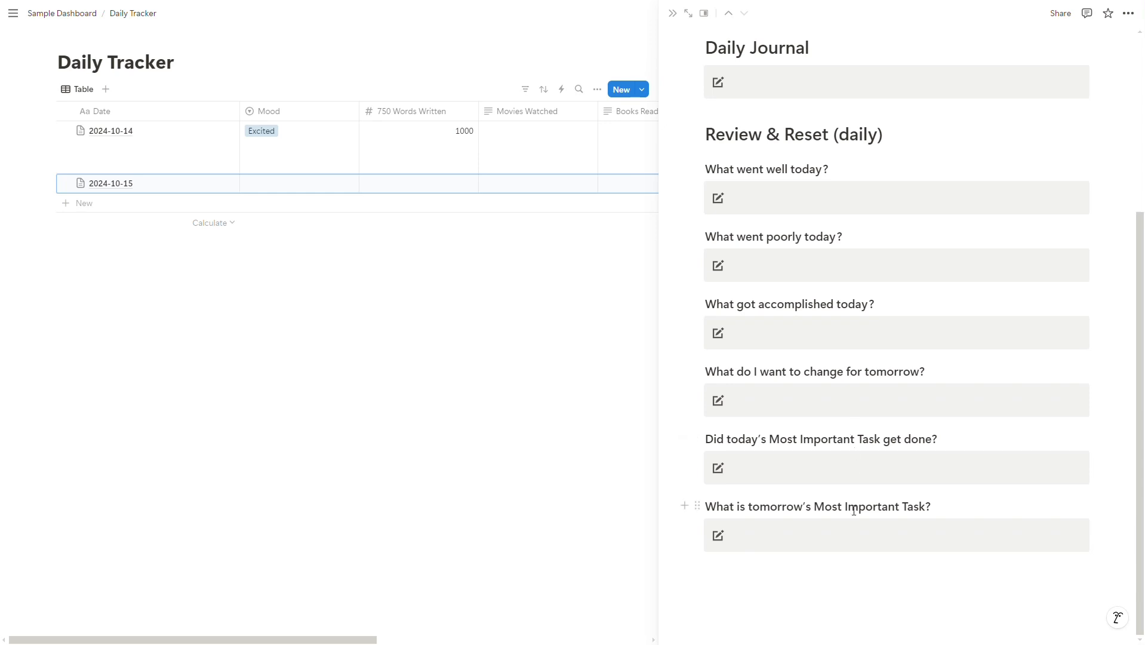
pyautogui.press('Escape')
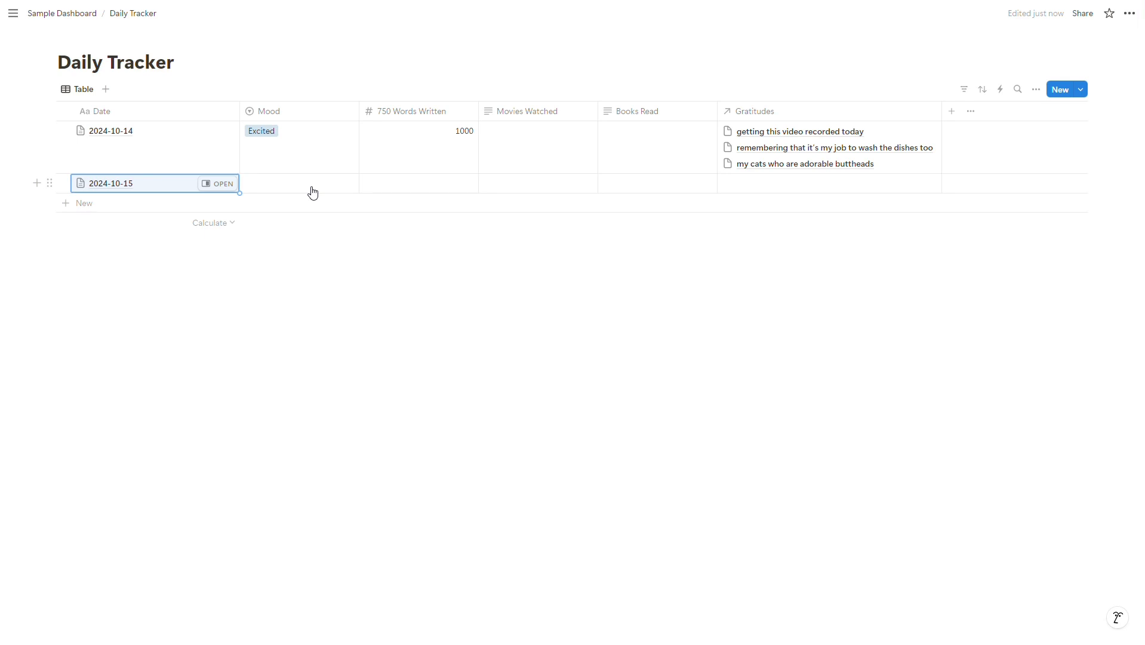
# Return to the Sample Dashboard and look over its sections from Daily Tracker down to the Review and Reset outline
pyautogui.click(65, 14)
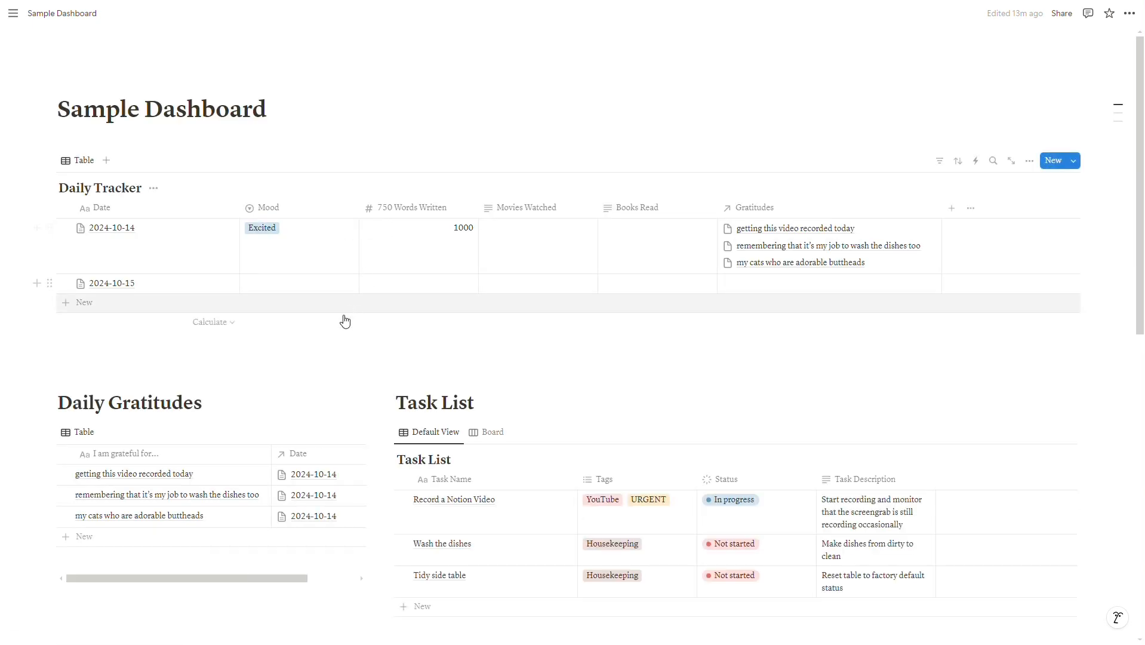
pyautogui.scroll(-2, 289, 354)
pyautogui.scroll(2, 292, 355)
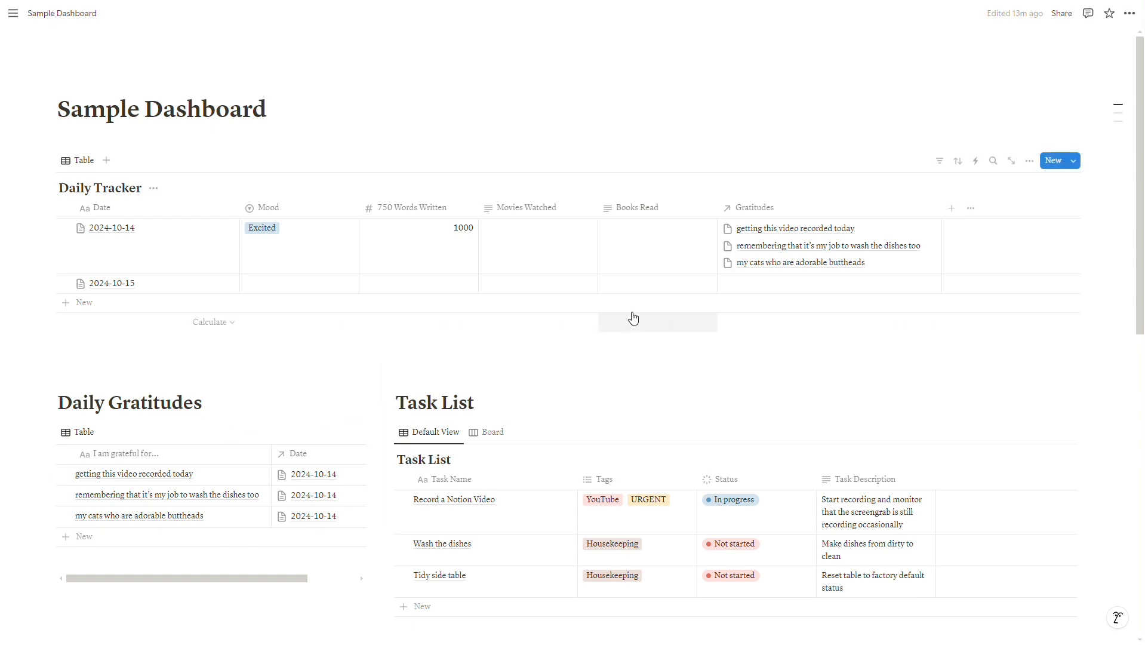
pyautogui.scroll(-5, 641, 347)
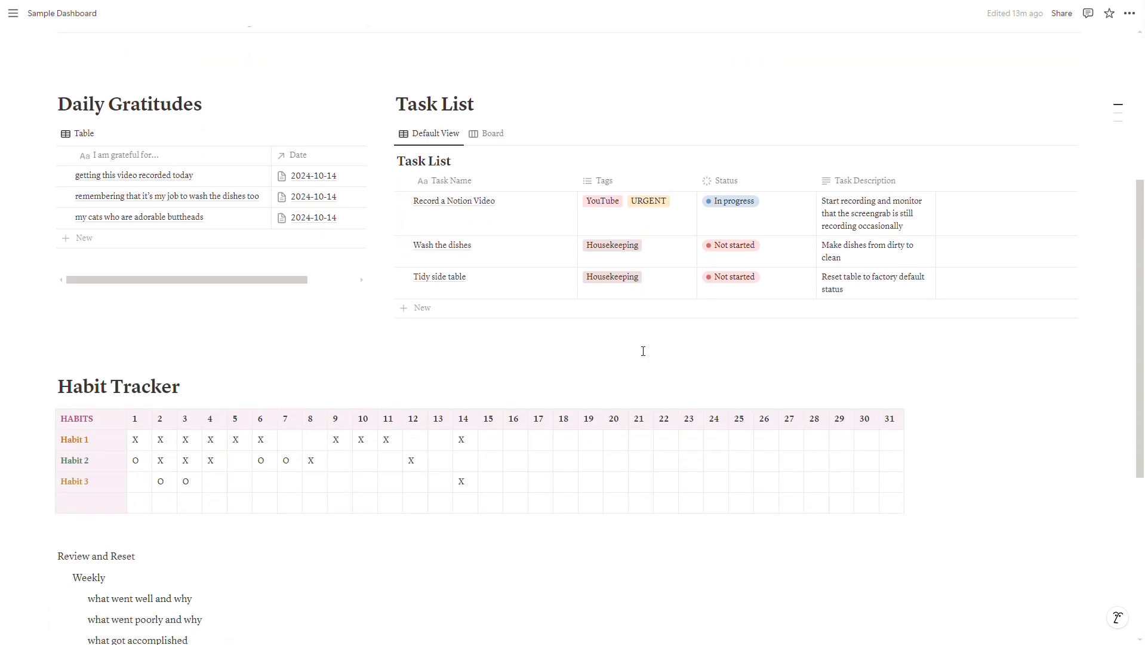
pyautogui.scroll(-5, 291, 443)
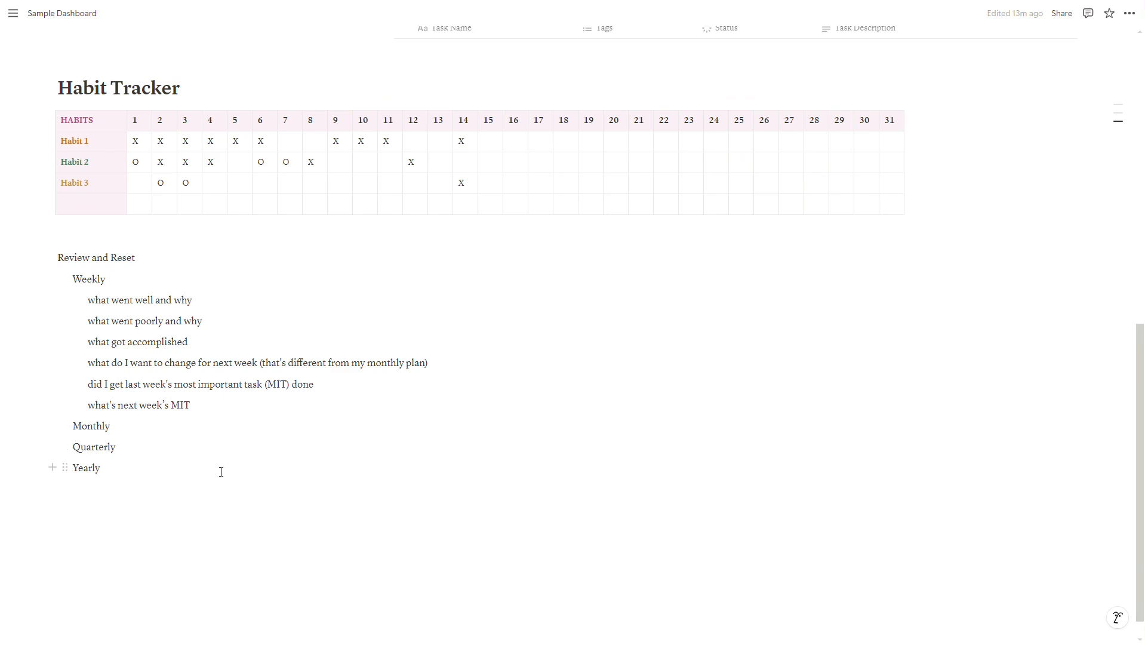
pyautogui.scroll(8, 626, 424)
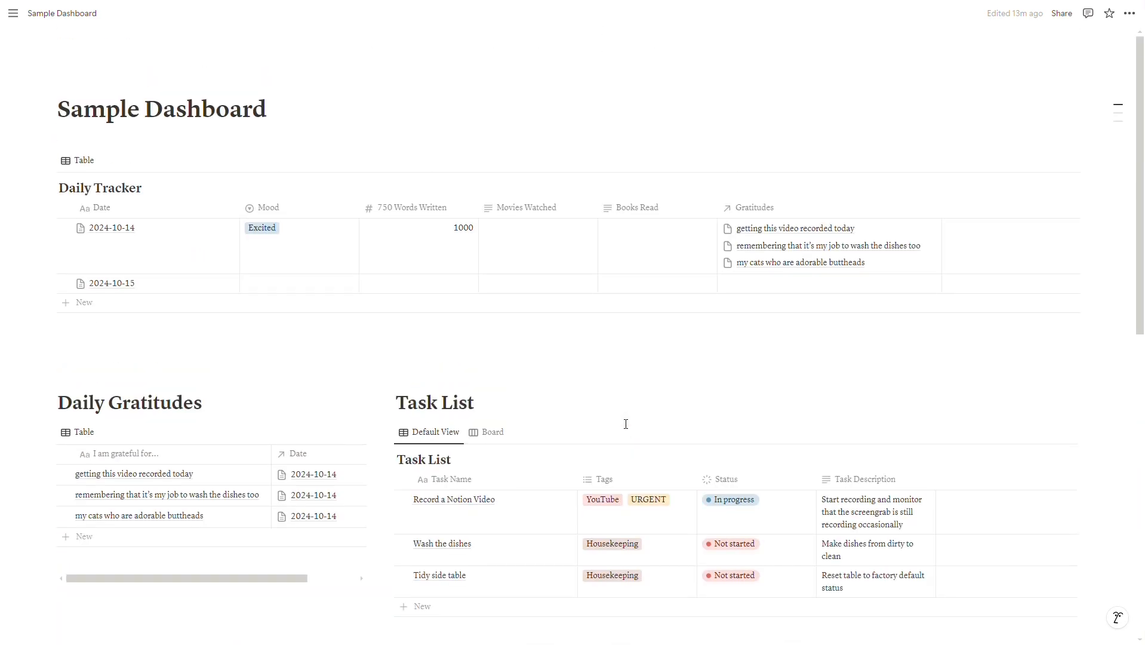